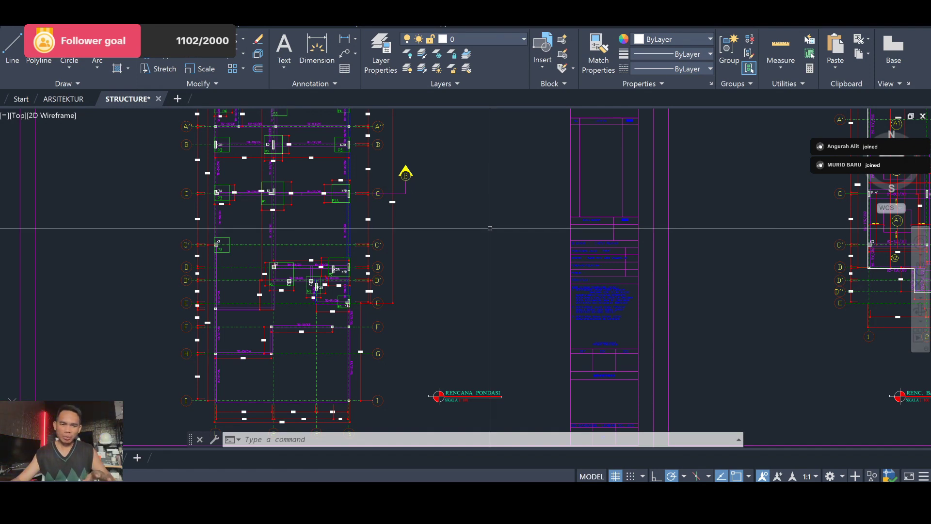
# Zoom over the DETAIL PONDASI table for foundation types P1–P7, then switch to the spreadsheet.
pyautogui.scroll(-3, 490, 227)
pyautogui.scroll(-2, 489, 204)
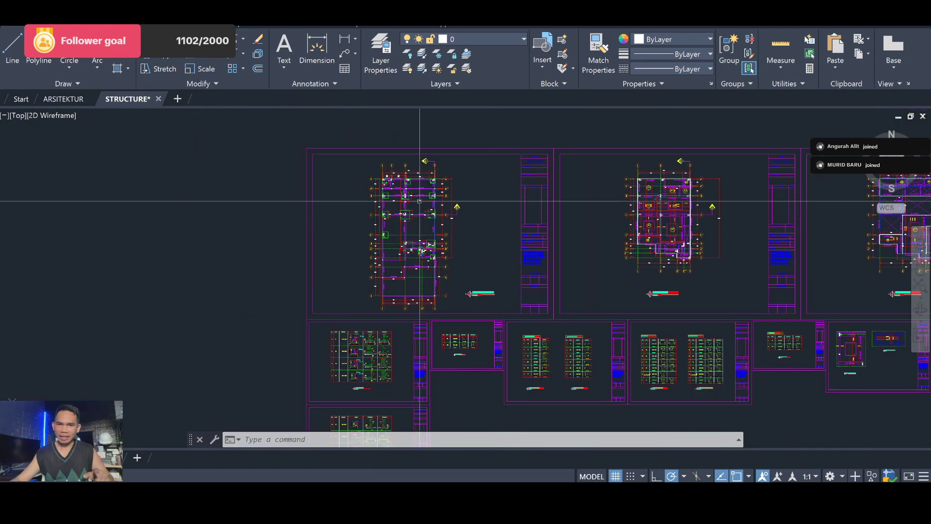
pyautogui.scroll(8, 403, 186)
pyautogui.scroll(2, 383, 194)
pyautogui.scroll(-8, 392, 204)
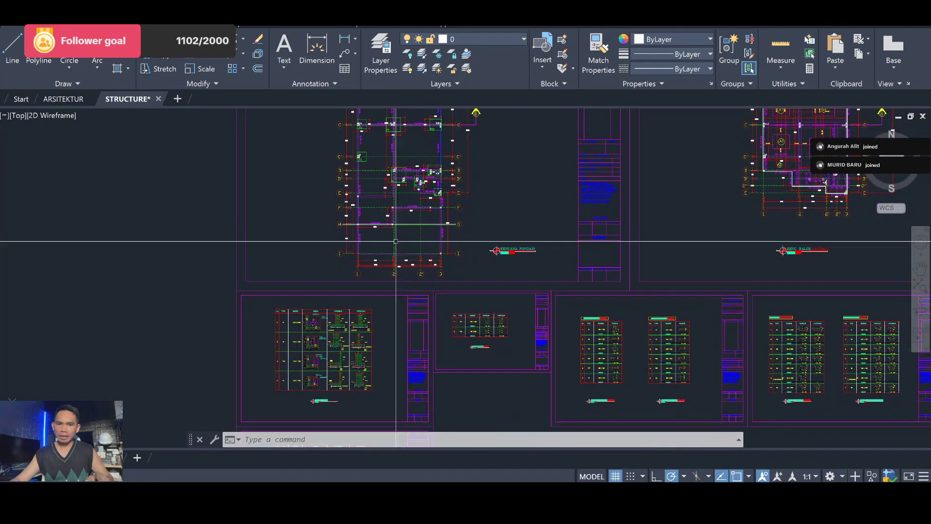
pyautogui.scroll(4, 391, 246)
pyautogui.scroll(3, 391, 372)
pyautogui.scroll(-4, 391, 371)
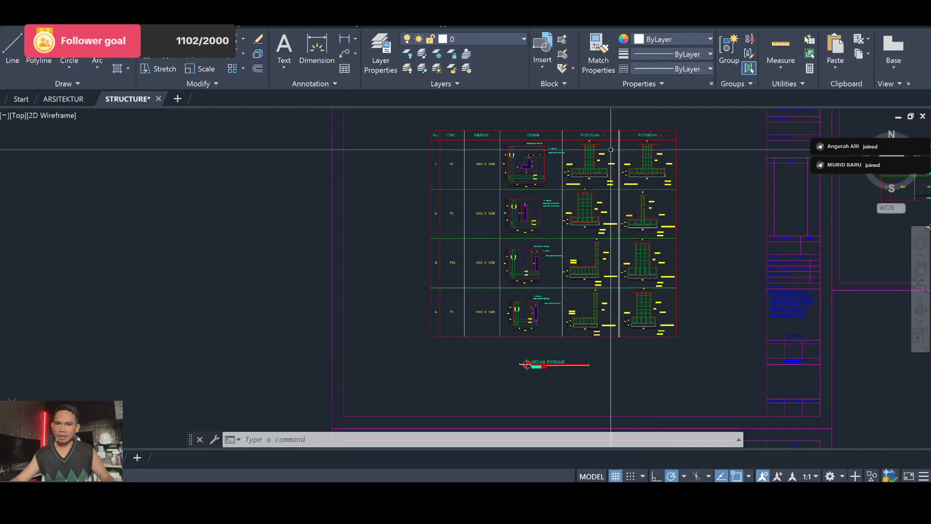
pyautogui.scroll(5, 610, 194)
pyautogui.scroll(-4, 325, 193)
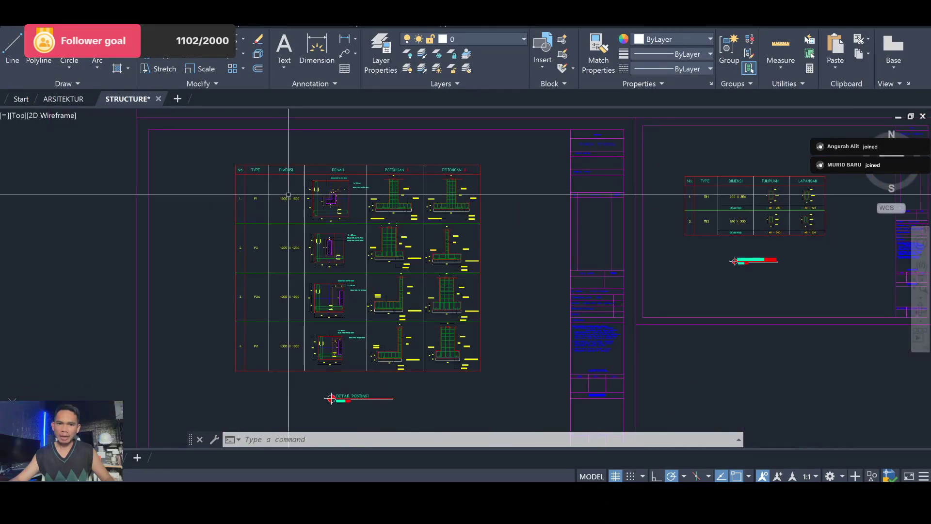
pyautogui.scroll(4, 291, 193)
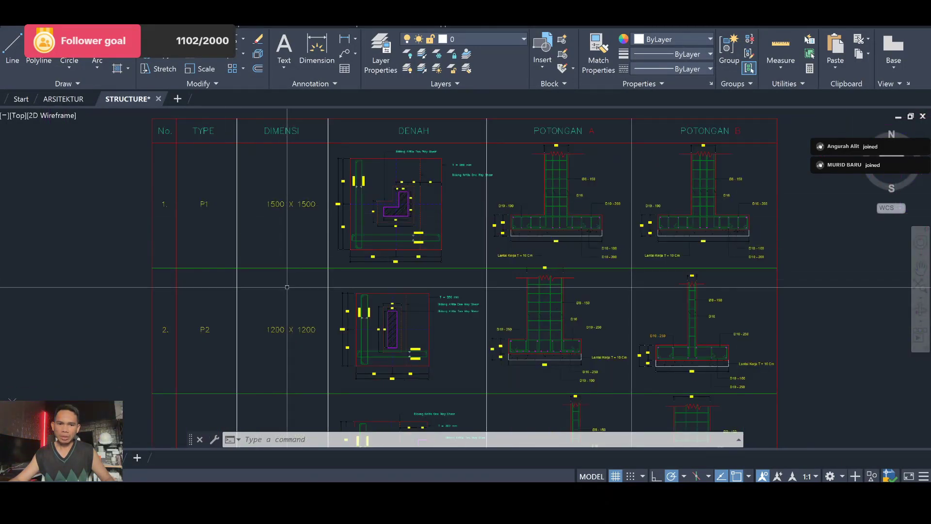
pyautogui.scroll(-2, 252, 218)
pyautogui.scroll(-2, 286, 204)
pyautogui.scroll(-3, 286, 204)
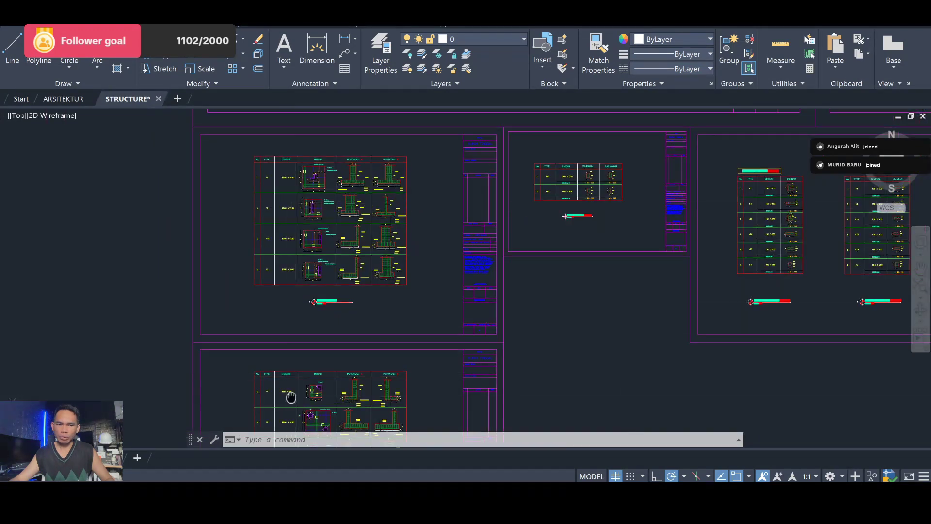
pyautogui.scroll(3, 287, 240)
pyautogui.scroll(1, 287, 240)
pyautogui.scroll(5, 313, 306)
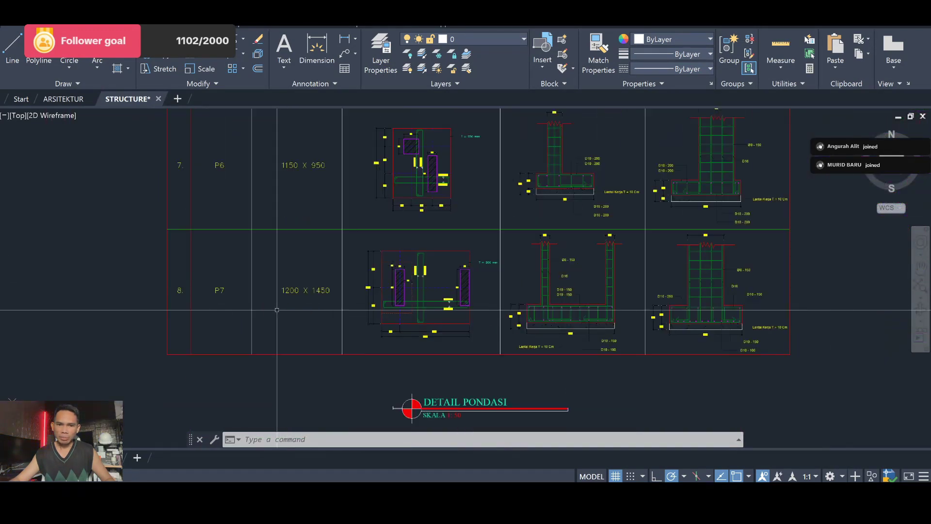
pyautogui.scroll(3, 312, 305)
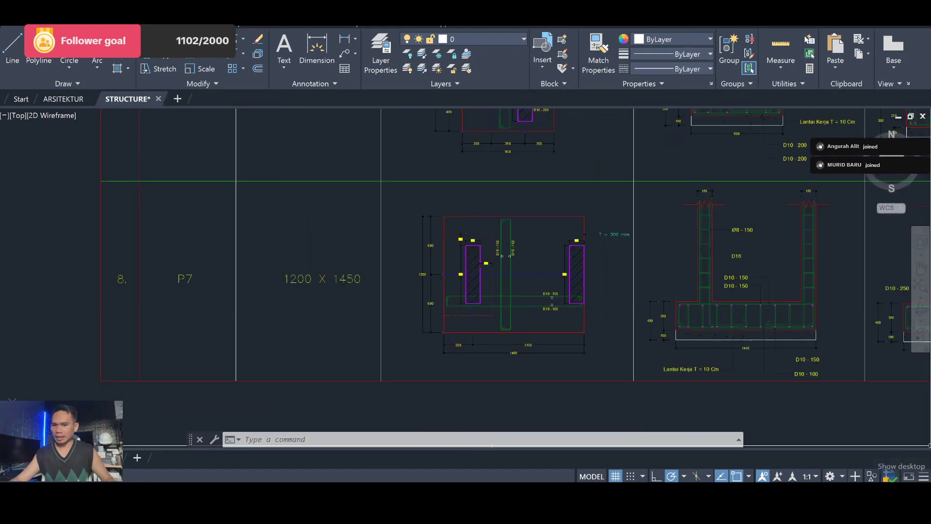
pyautogui.hotkey('alt', 'Tab')
# Review foundation rows P1–P7, totalling 41.34 m3 excavation, 31.79 m3 backfill and 354.88 kg D10.
pyautogui.scroll(1, 599, 345)
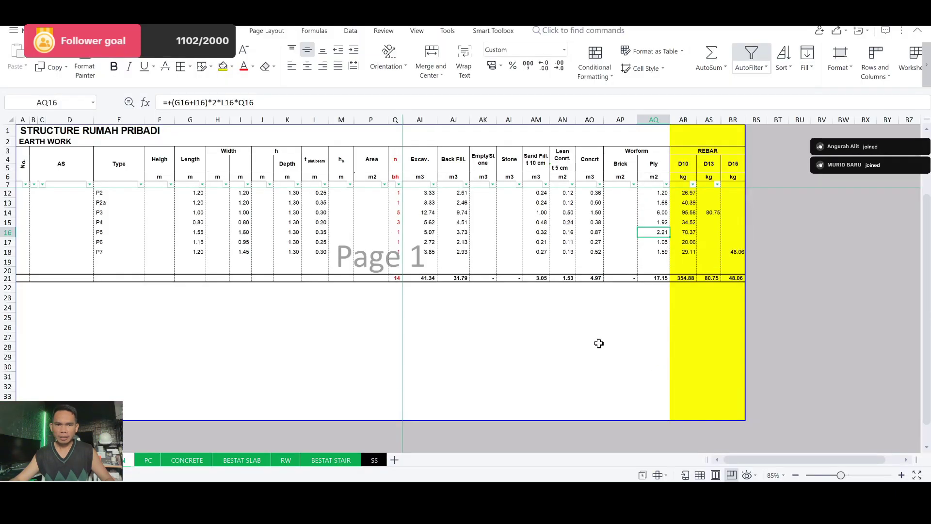
pyautogui.scroll(2, 599, 346)
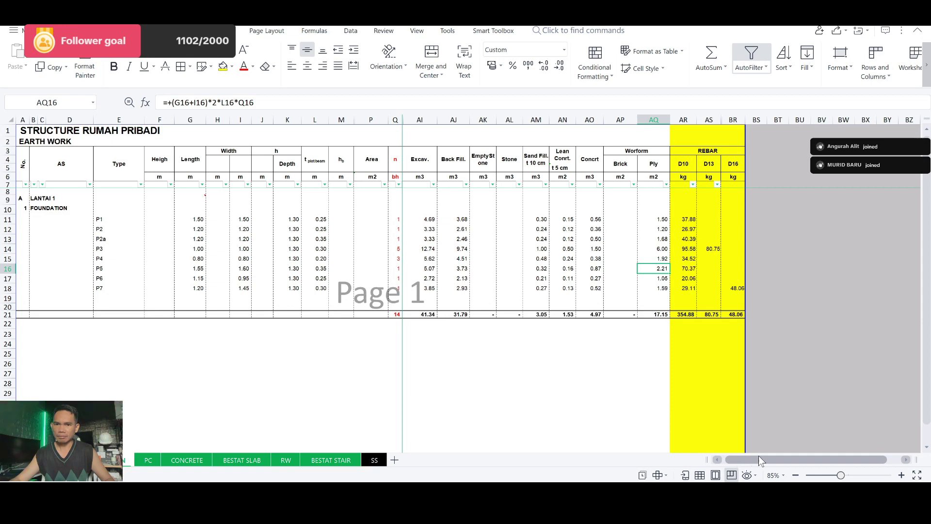
pyautogui.moveTo(734, 455)
pyautogui.mouseDown()
pyautogui.moveTo(781, 455)
pyautogui.moveTo(737, 453)
pyautogui.mouseUp()
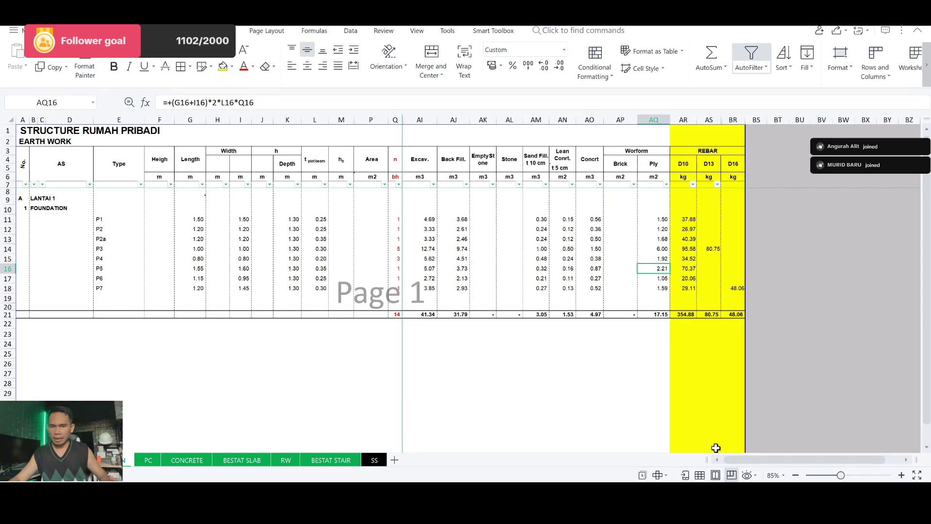
pyautogui.keyDown('ctrl'); pyautogui.scroll(2, 716, 440); pyautogui.keyUp('ctrl')
pyautogui.keyDown('ctrl'); pyautogui.scroll(1, 715, 441); pyautogui.keyUp('ctrl')
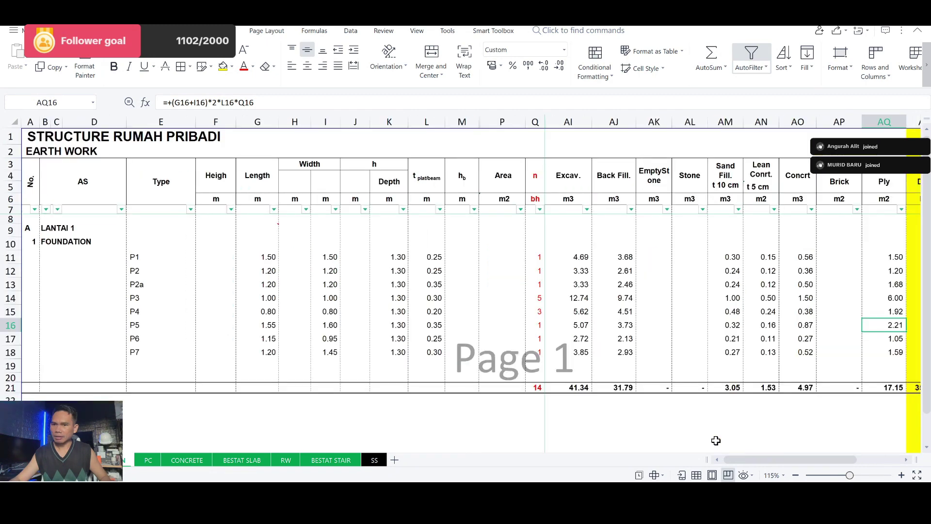
pyautogui.keyDown('ctrl'); pyautogui.scroll(-1, 715, 440); pyautogui.keyUp('ctrl')
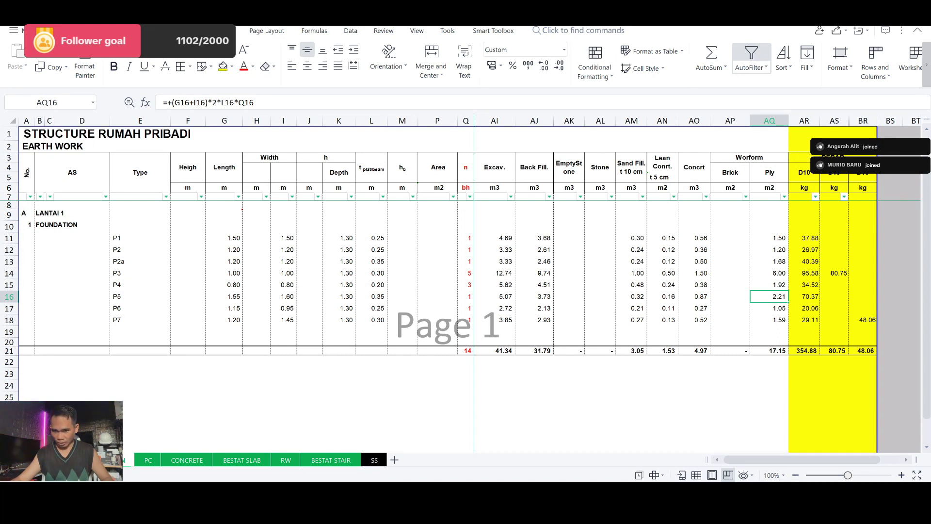
# Return to AutoCAD and zoom out across all the STRUCTURE drawing sheets.
pyautogui.hotkey('alt', 'Tab')
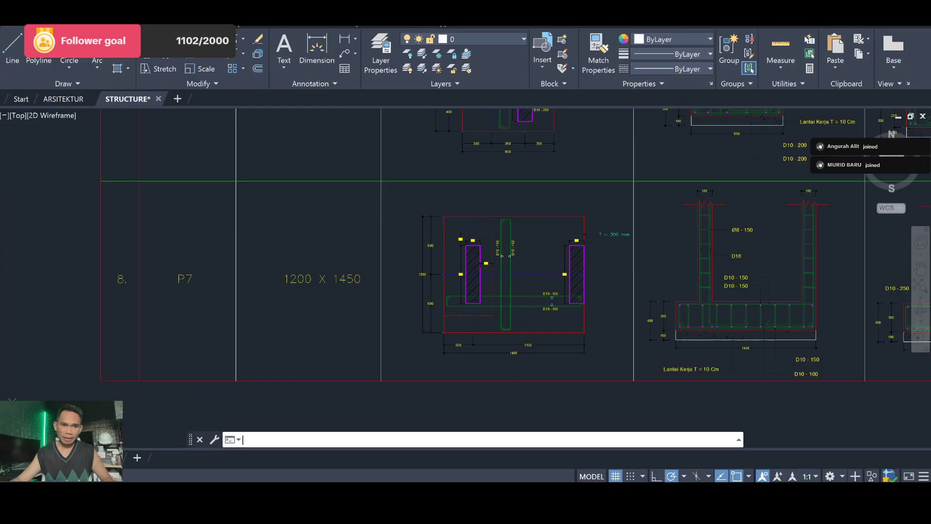
pyautogui.scroll(-3, 517, 301)
pyautogui.scroll(-3, 517, 301)
pyautogui.scroll(-3, 518, 301)
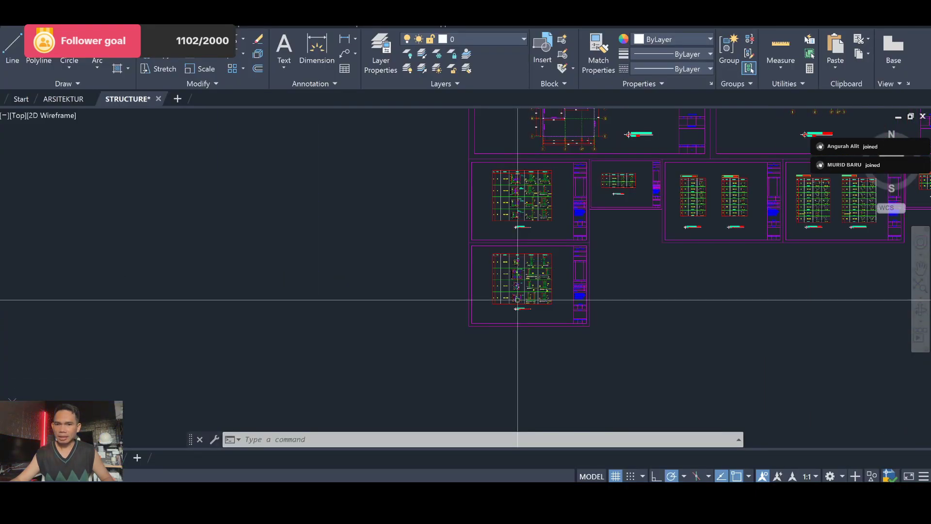
pyautogui.scroll(-3, 516, 286)
pyautogui.scroll(5, 591, 169)
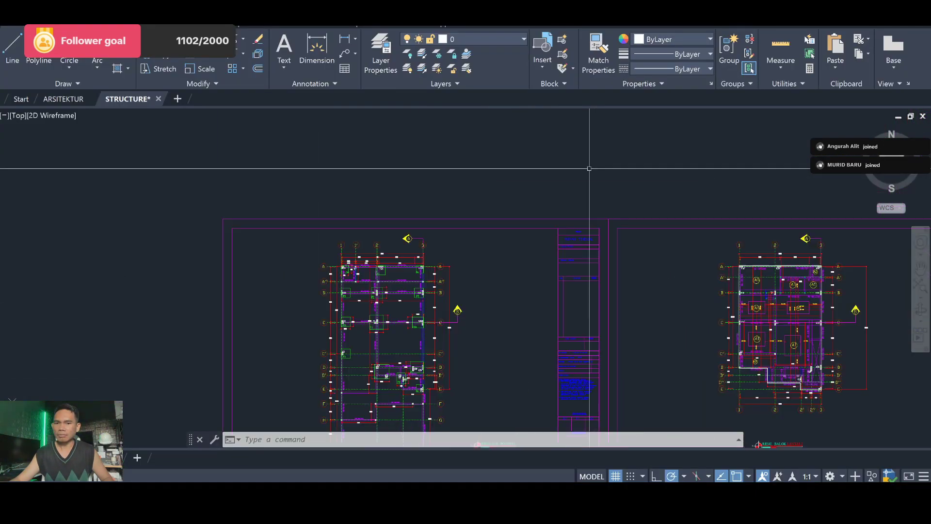
pyautogui.scroll(3, 394, 281)
pyautogui.scroll(1, 432, 252)
pyautogui.scroll(-5, 432, 252)
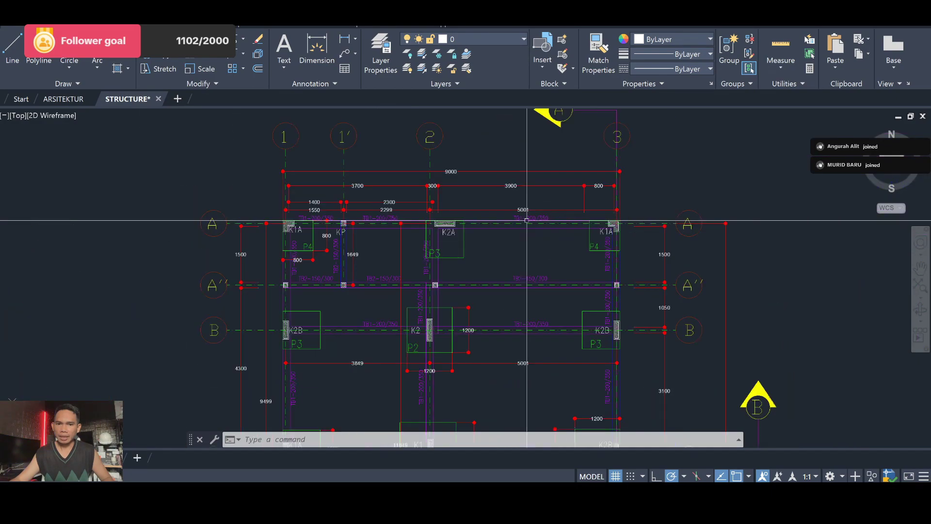
pyautogui.scroll(5, 339, 222)
pyautogui.scroll(-3, 361, 156)
pyautogui.scroll(-2, 361, 157)
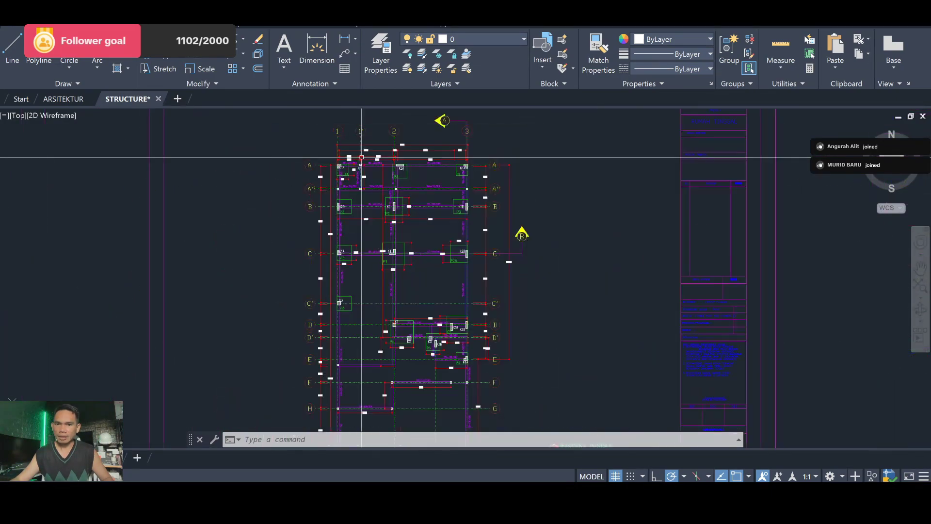
pyautogui.scroll(-2, 368, 169)
pyautogui.scroll(-3, 403, 215)
pyautogui.scroll(5, 403, 215)
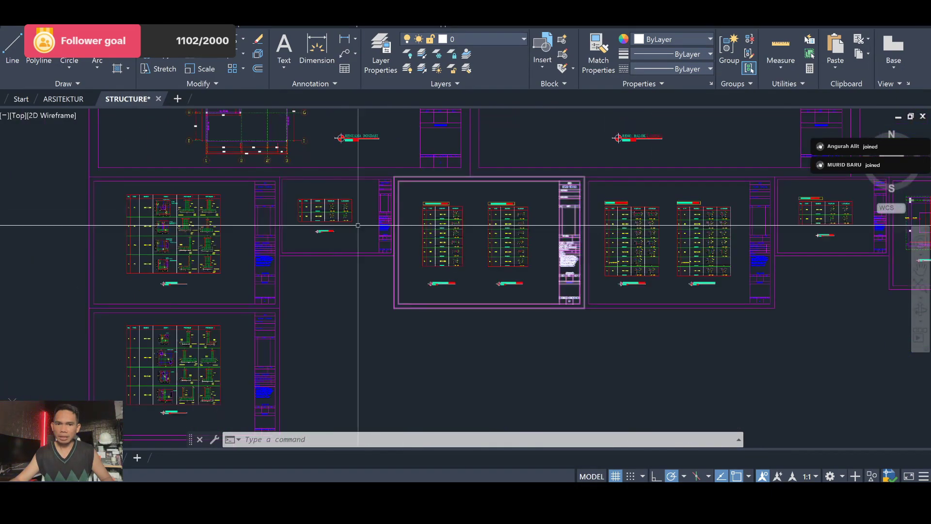
pyautogui.scroll(3, 403, 208)
pyautogui.scroll(3, 403, 202)
pyautogui.scroll(4, 403, 198)
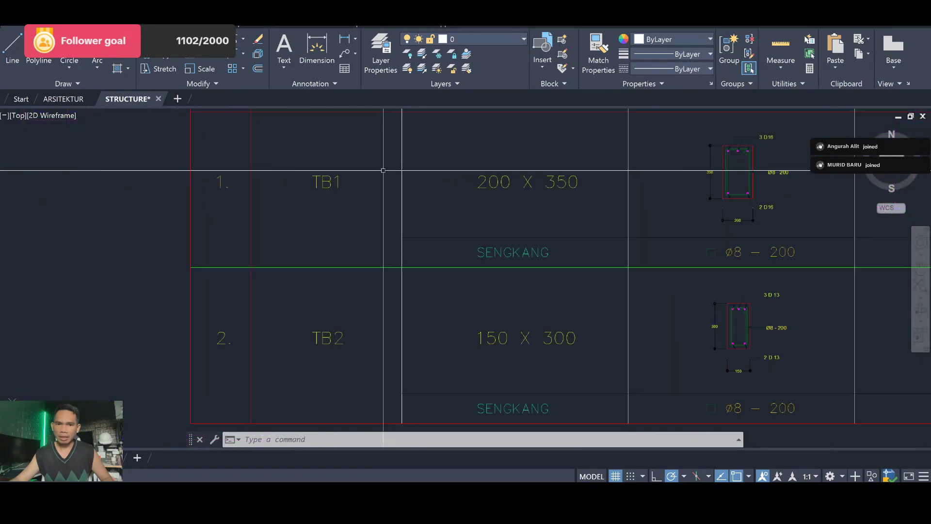
# Zoom onto the DETAIL BESI SLOOF LANTAI 1 table showing TB1 200 X 350 and TB2 150 X 300.
pyautogui.scroll(-4, 403, 194)
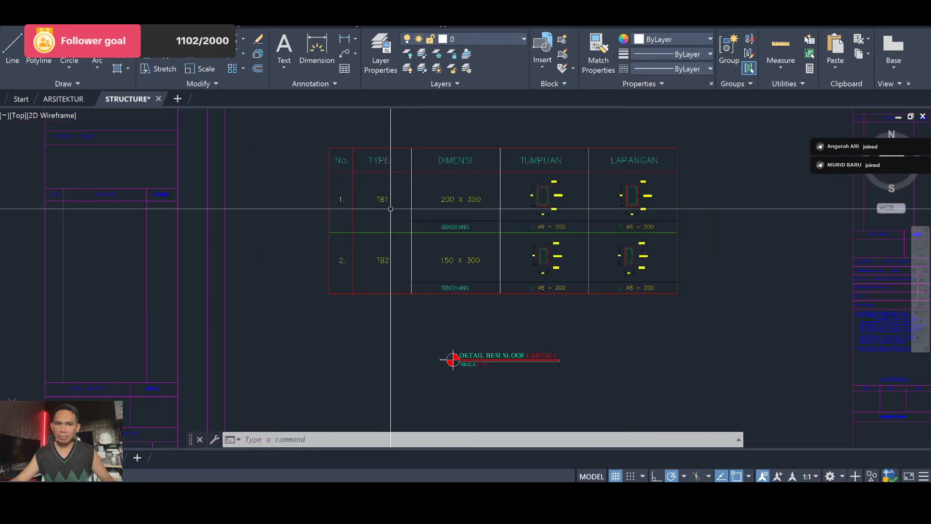
pyautogui.scroll(2, 389, 208)
pyautogui.scroll(-2, 389, 208)
pyautogui.scroll(-3, 349, 218)
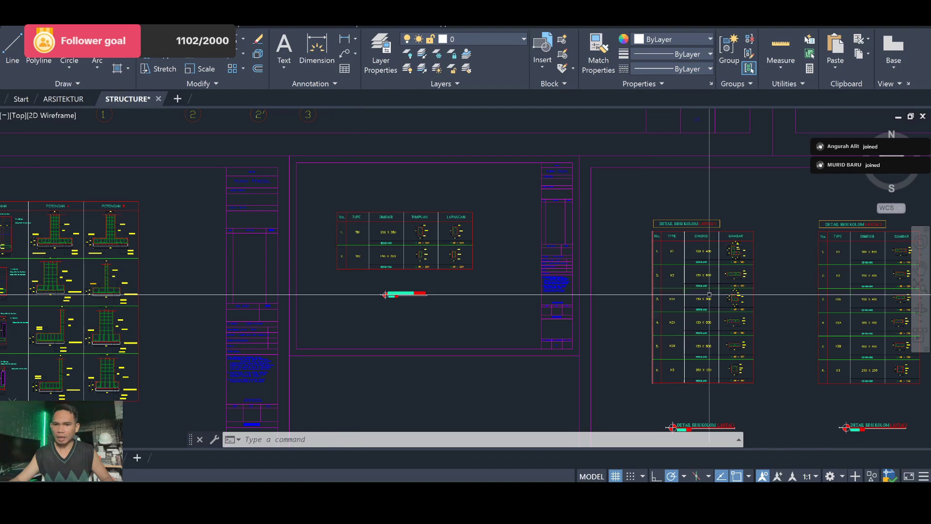
pyautogui.scroll(4, 684, 246)
pyautogui.scroll(4, 684, 246)
pyautogui.scroll(-8, 657, 221)
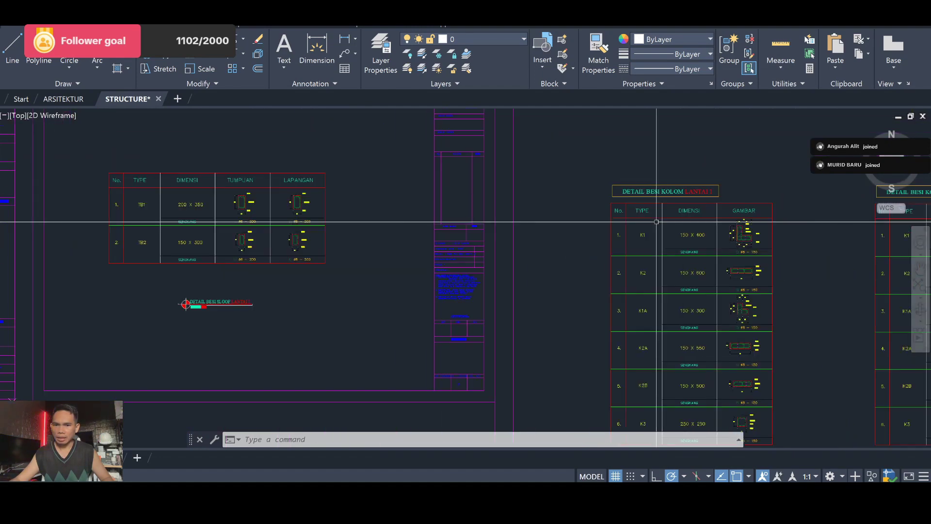
pyautogui.scroll(2, 658, 219)
pyautogui.scroll(8, 459, 199)
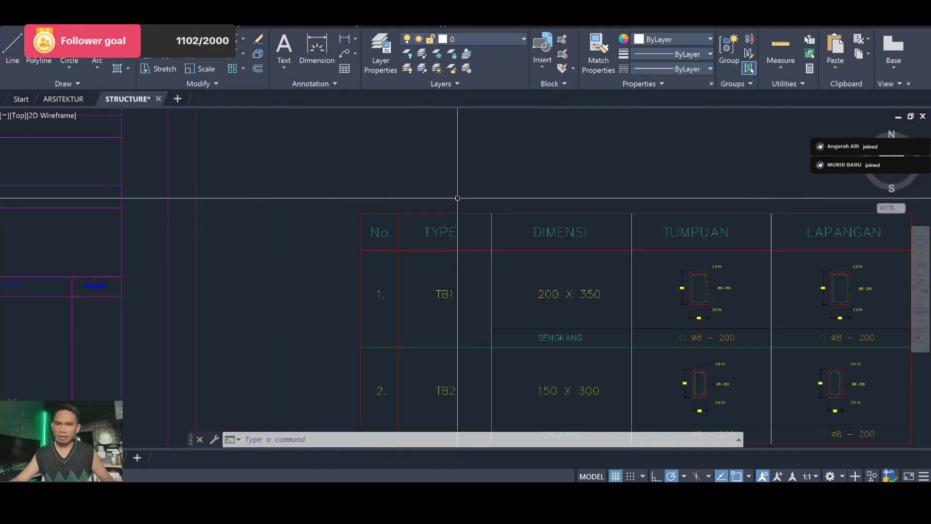
pyautogui.moveTo(483, 317); pyautogui.dragTo(415, 213)
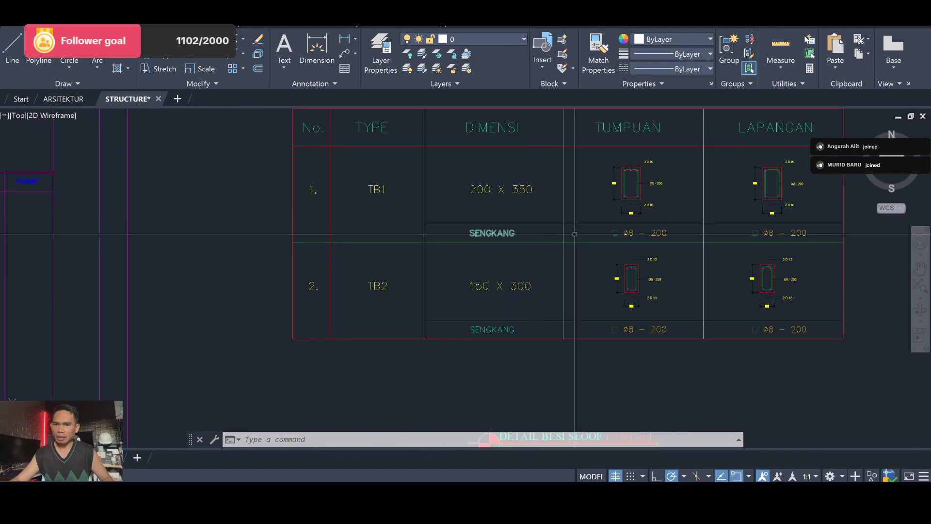
pyautogui.scroll(2, 587, 176)
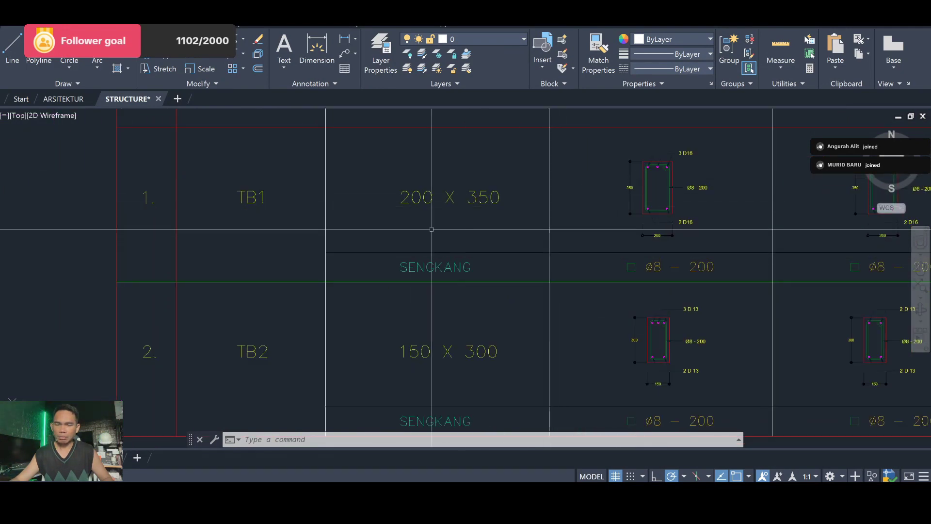
pyautogui.moveTo(481, 221)
pyautogui.mouseDown()
pyautogui.moveTo(446, 264)
pyautogui.moveTo(436, 127)
pyautogui.mouseUp()
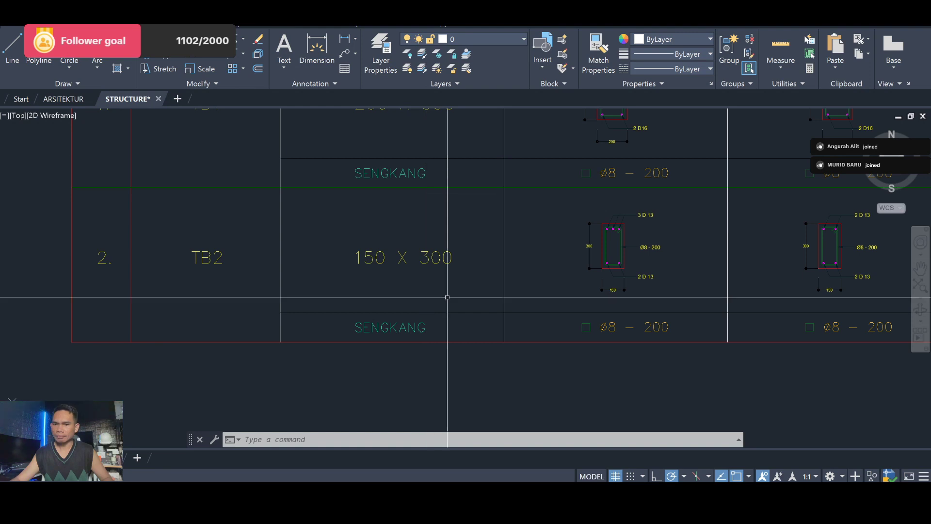
pyautogui.scroll(-2, 506, 299)
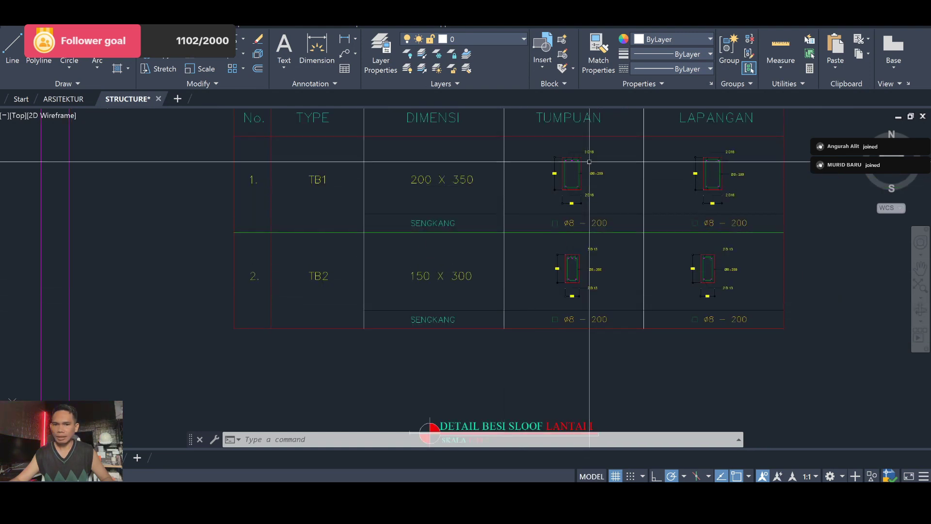
pyautogui.scroll(3, 572, 156)
pyautogui.scroll(1, 499, 204)
pyautogui.scroll(-1, 498, 230)
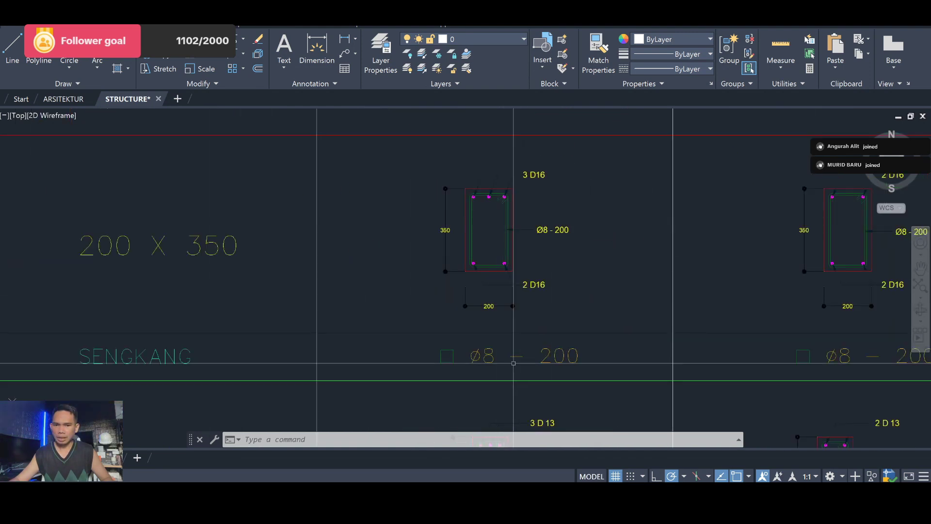
pyautogui.scroll(2, 518, 339)
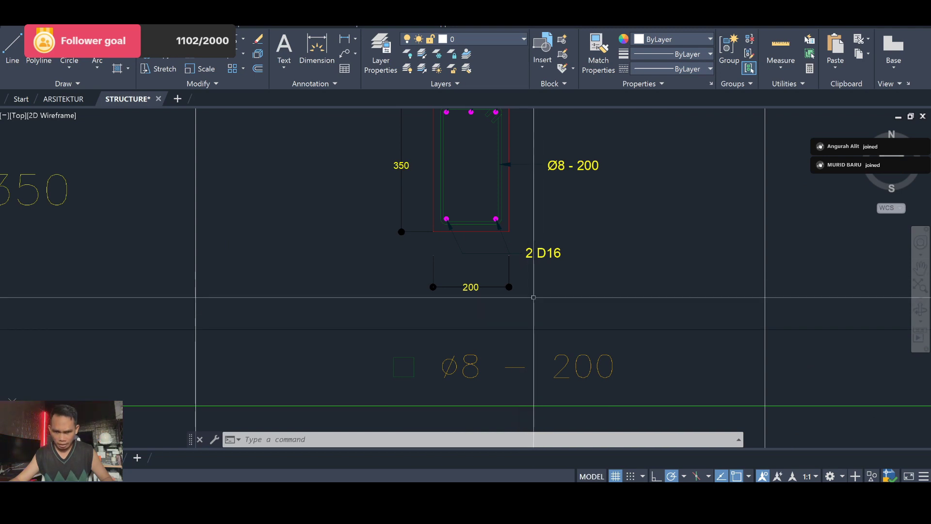
pyautogui.moveTo(528, 302)
pyautogui.mouseDown()
pyautogui.moveTo(526, 213)
pyautogui.moveTo(589, 311)
pyautogui.mouseUp()
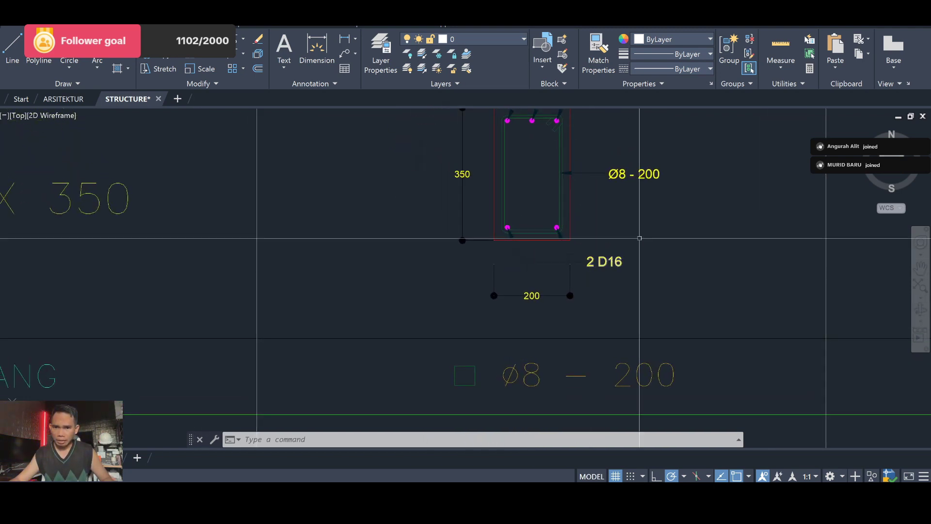
pyautogui.moveTo(698, 198)
pyautogui.mouseDown()
pyautogui.moveTo(687, 228)
pyautogui.moveTo(637, 282)
pyautogui.mouseUp()
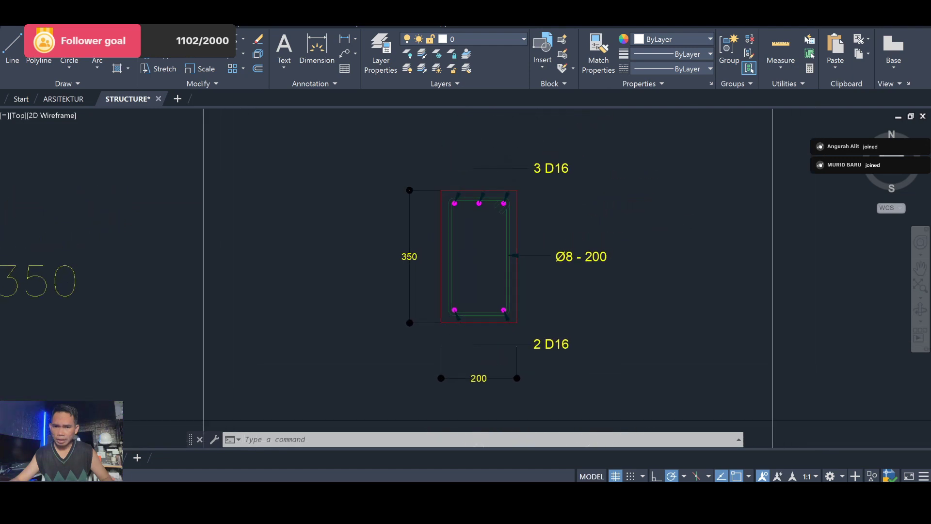
pyautogui.scroll(3, 442, 221)
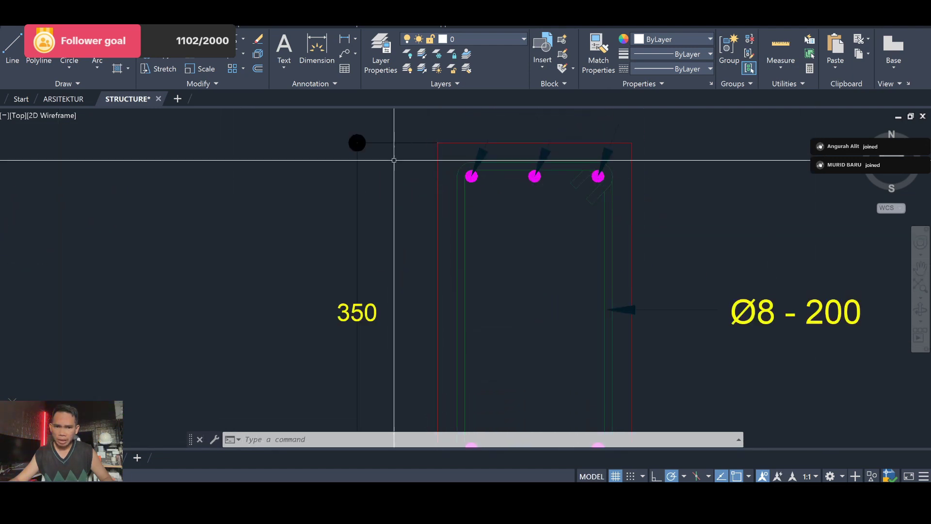
pyautogui.scroll(-6, 390, 181)
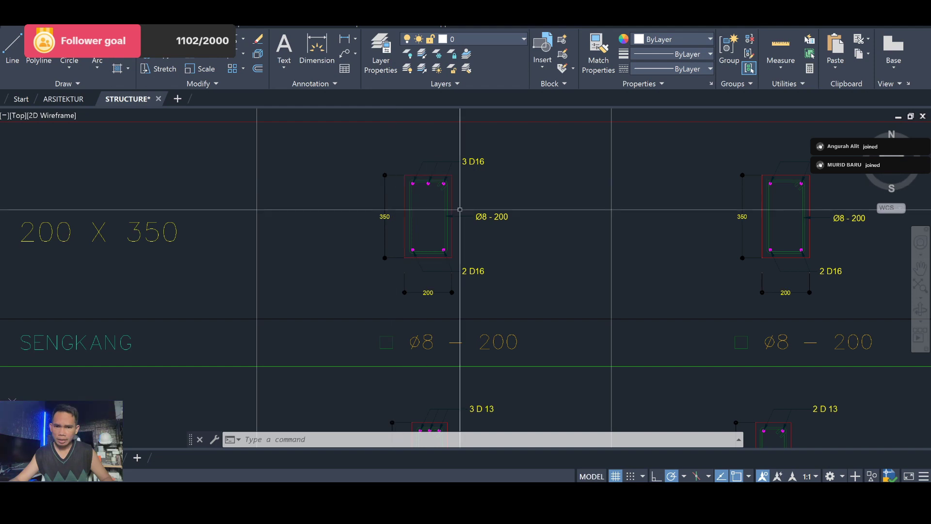
pyautogui.scroll(4, 460, 210)
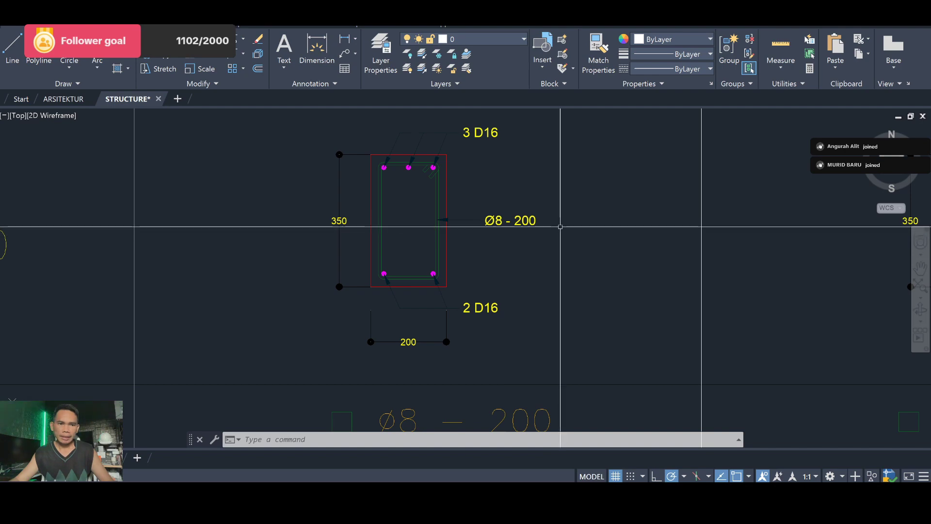
# Pan down the foundation plan from the top through grid rows D to H–I.
pyautogui.scroll(-5, 560, 226)
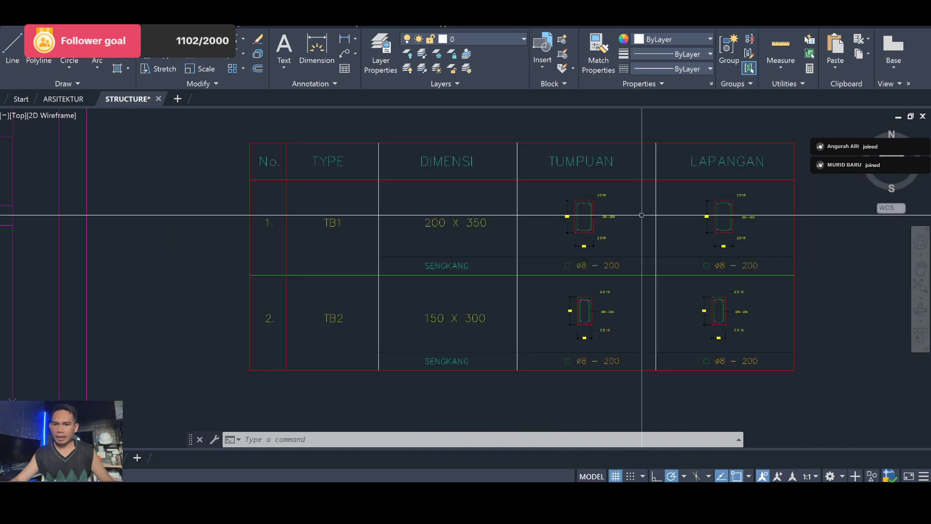
pyautogui.scroll(-5, 641, 215)
pyautogui.scroll(-3, 603, 208)
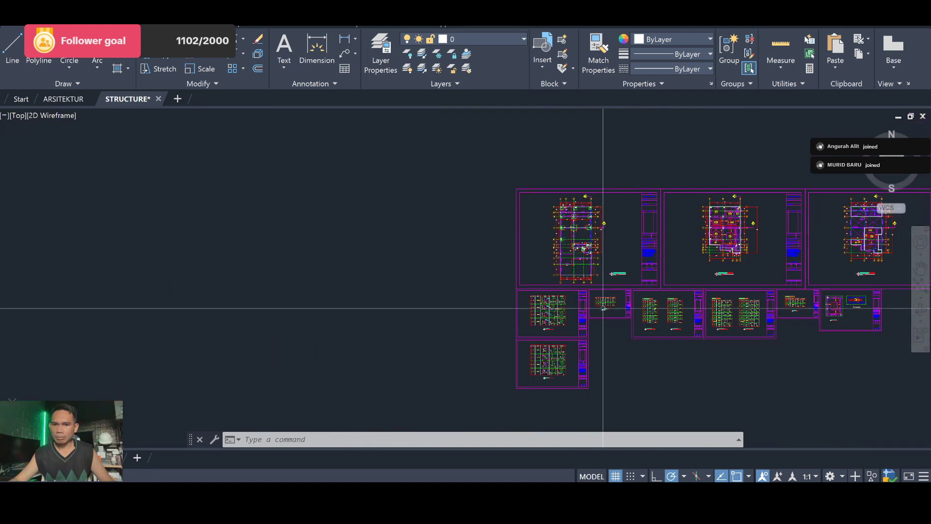
pyautogui.scroll(3, 588, 197)
pyautogui.scroll(5, 588, 197)
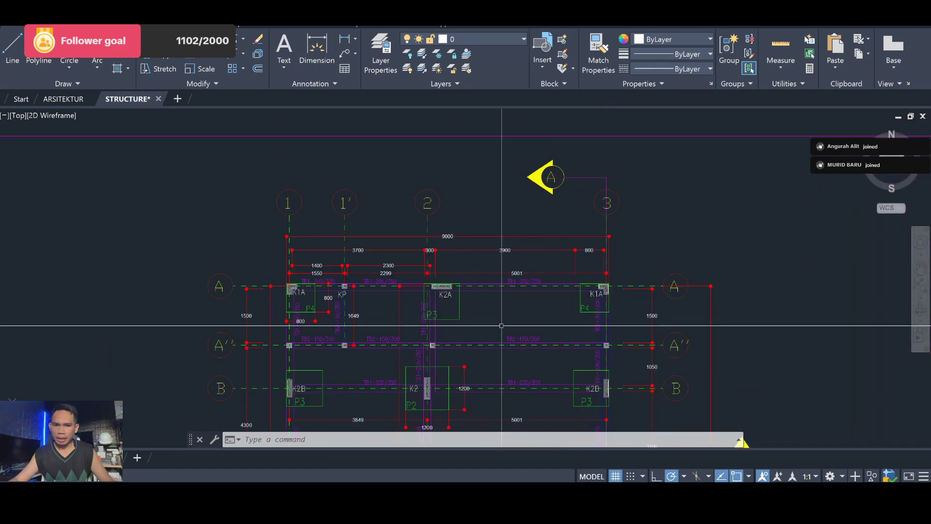
pyautogui.moveTo(505, 320); pyautogui.dragTo(530, 198)
pyautogui.moveTo(530, 291); pyautogui.dragTo(477, 140)
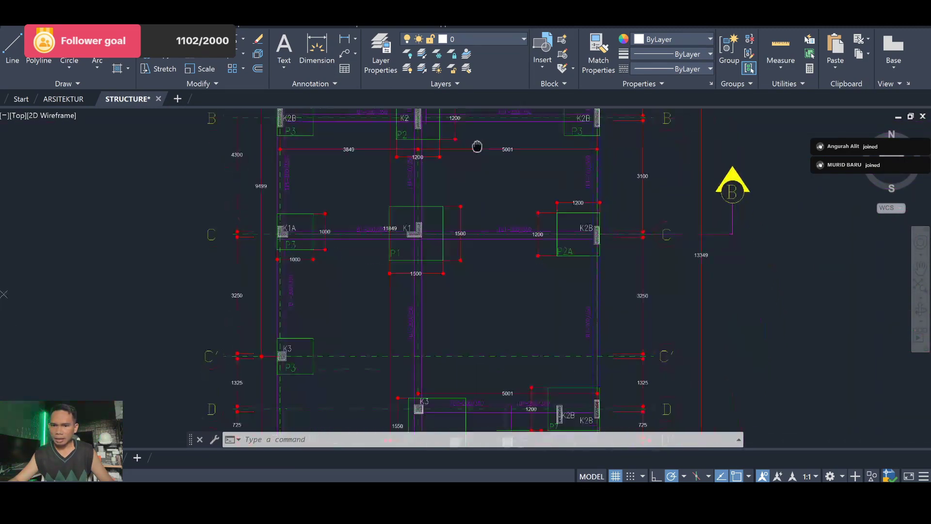
pyautogui.moveTo(518, 318); pyautogui.dragTo(503, 170)
pyautogui.moveTo(493, 310); pyautogui.dragTo(542, 171)
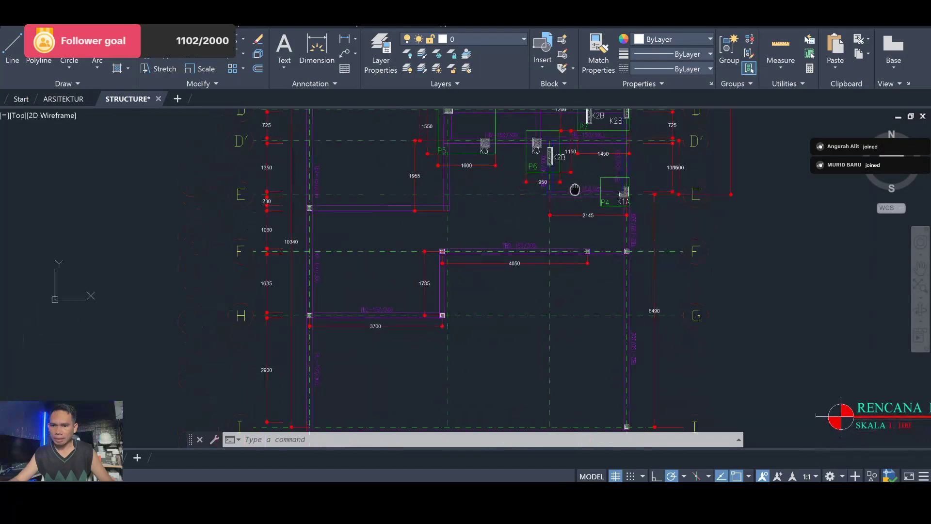
pyautogui.moveTo(542, 334)
pyautogui.mouseDown()
pyautogui.moveTo(534, 207)
pyautogui.moveTo(501, 424)
pyautogui.mouseUp()
# Check the 4300 and 3100 span dimensions, then switch to the quantity spreadsheet.
pyautogui.scroll(-5, 489, 194)
pyautogui.scroll(3, 487, 184)
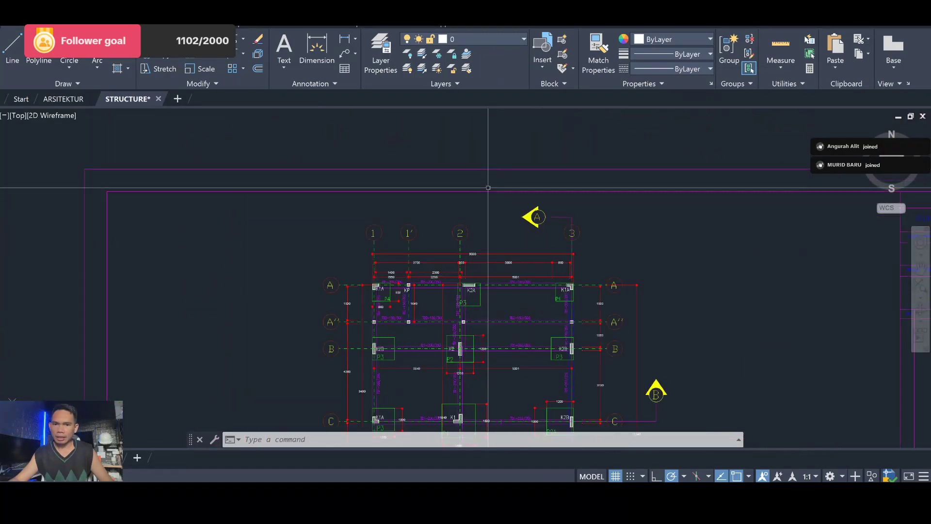
pyautogui.scroll(5, 562, 307)
pyautogui.scroll(2, 563, 305)
pyautogui.scroll(-4, 749, 223)
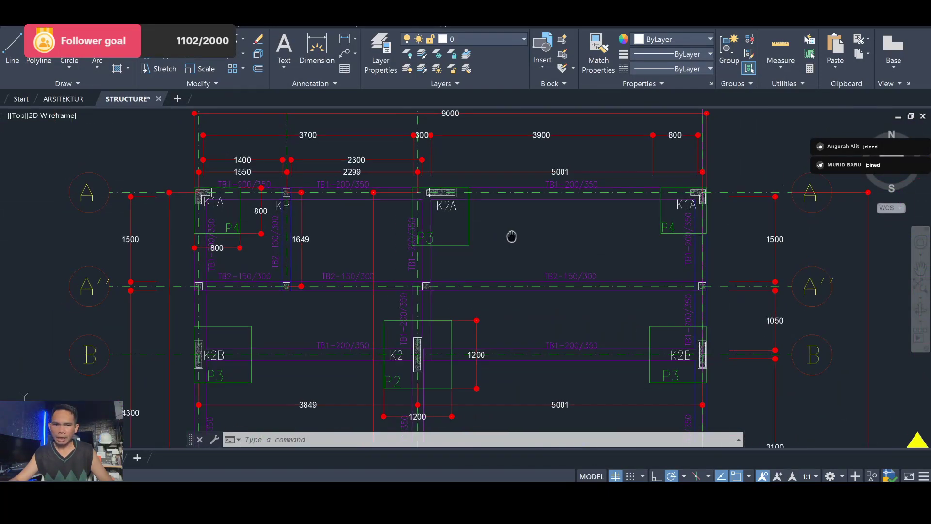
pyautogui.moveTo(511, 235)
pyautogui.mouseDown()
pyautogui.moveTo(599, 217)
pyautogui.moveTo(589, 234)
pyautogui.moveTo(619, 243)
pyautogui.mouseUp()
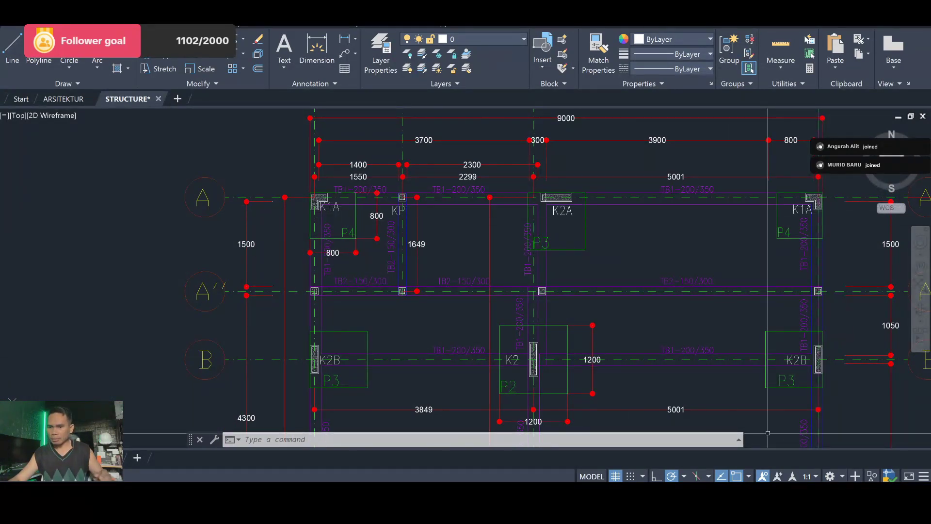
pyautogui.hotkey('alt', 'Tab')
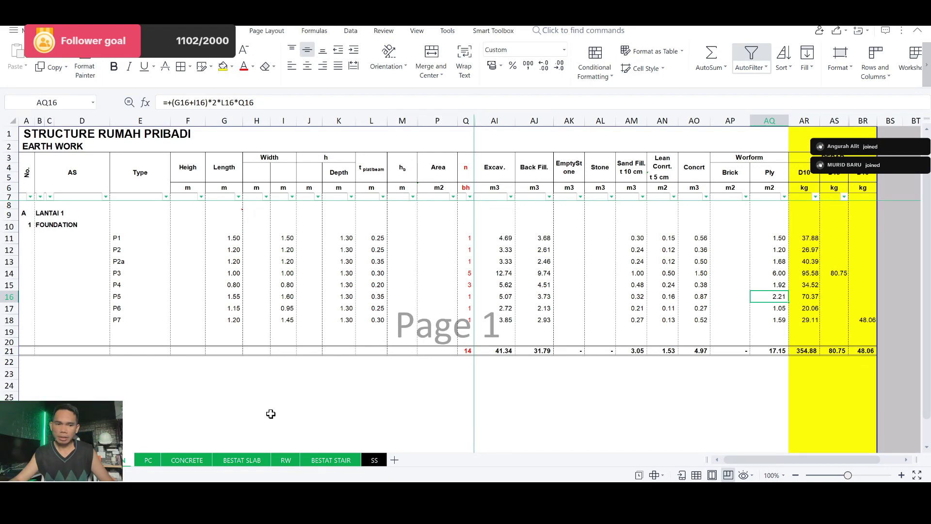
# On the CONCRETE sheet, rename the Tie Beam heading in B9 to Lantai 1.
pyautogui.click(187, 461)
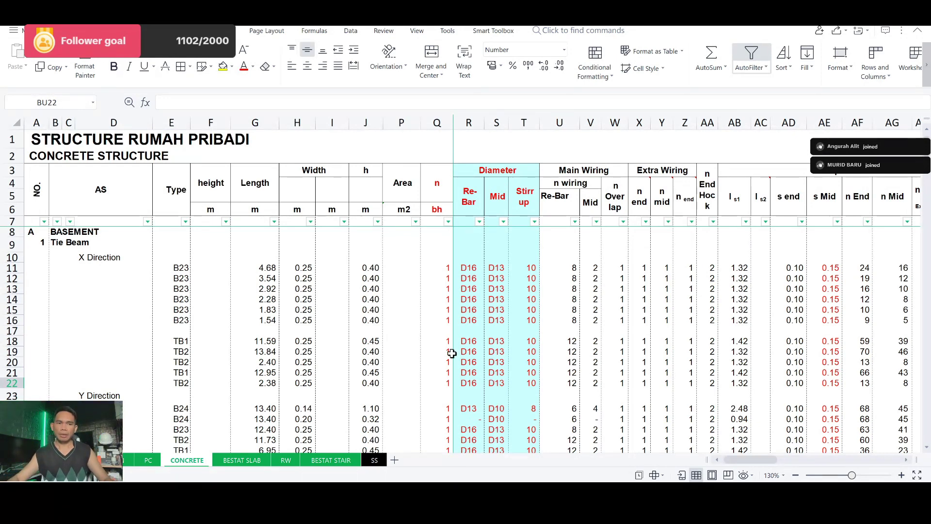
pyautogui.click(76, 245)
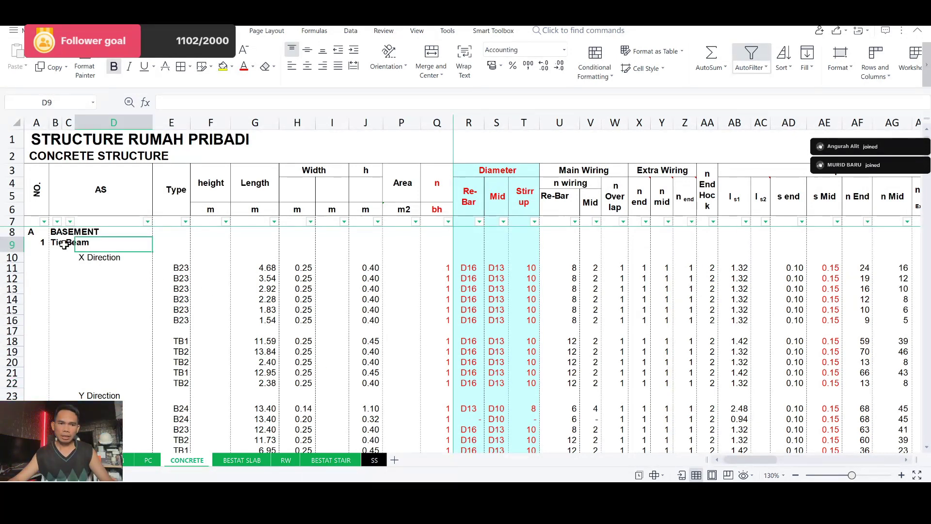
pyautogui.click(64, 245)
pyautogui.click(57, 244)
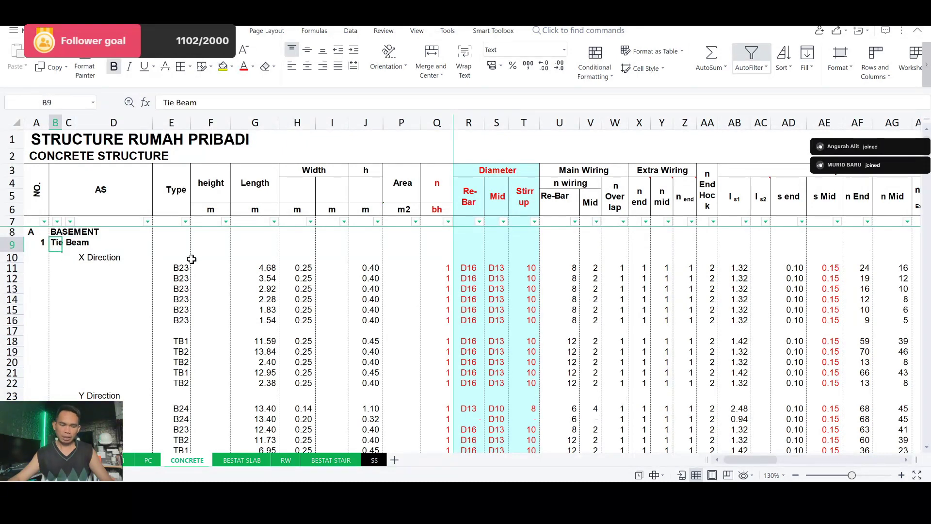
pyautogui.write('Lantai 1')
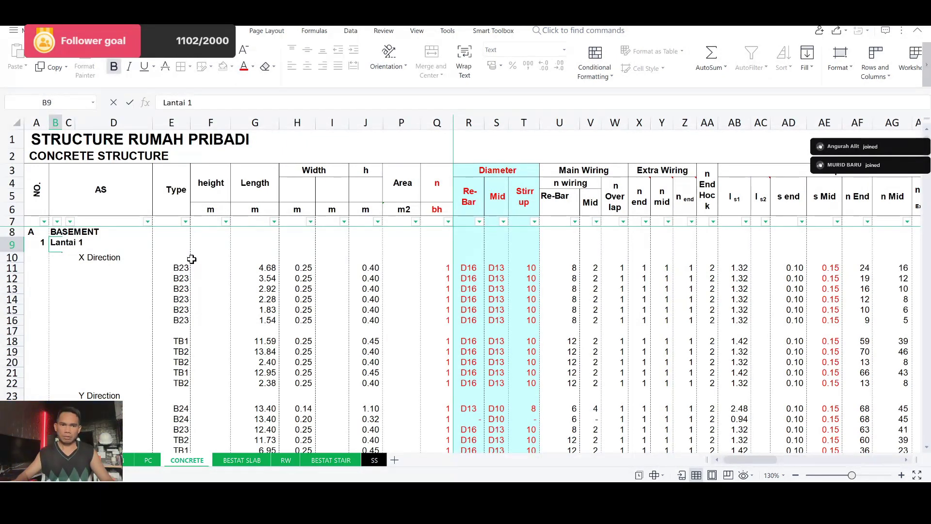
pyautogui.press('Return')
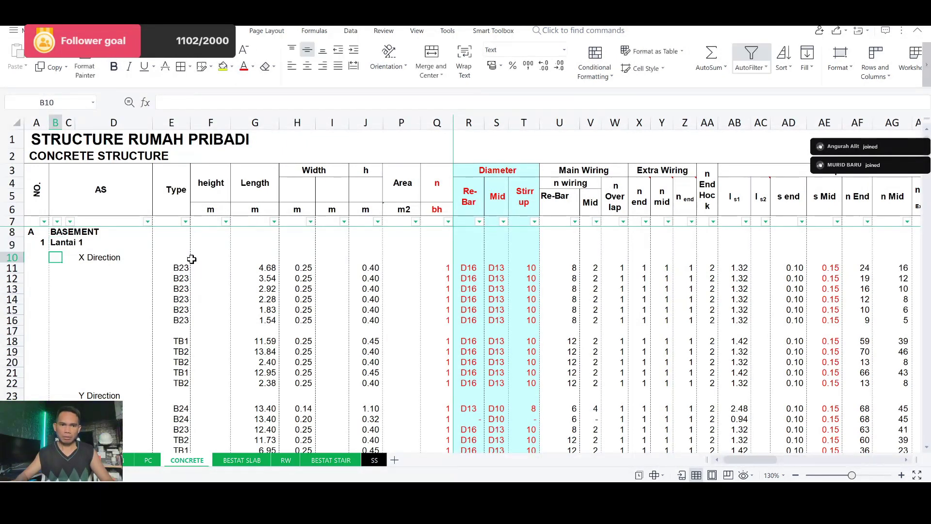
# Label cell D11 as Line A.
pyautogui.press('Right')
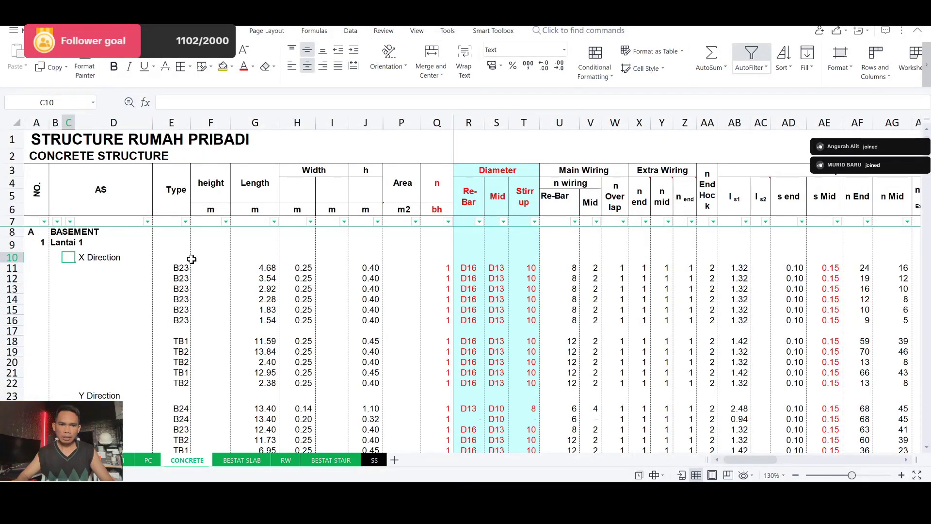
pyautogui.press('Down')
pyautogui.press('Right')
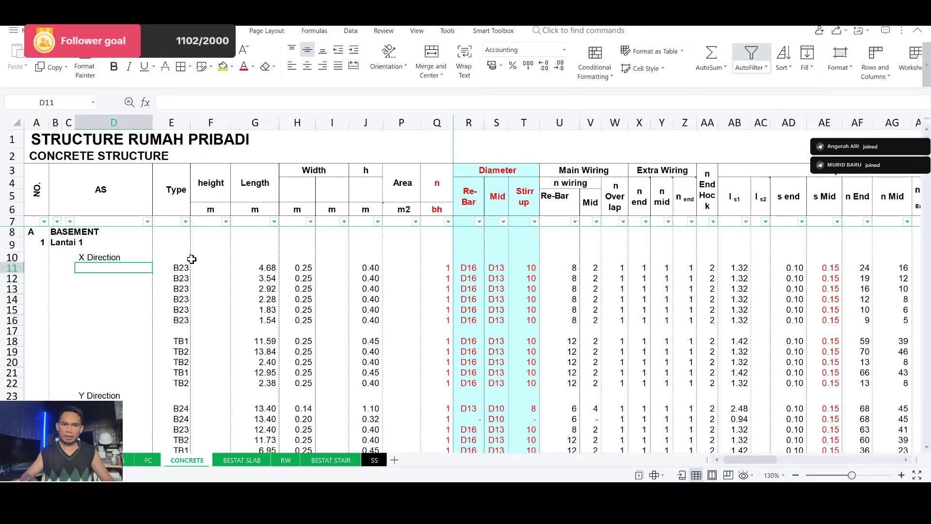
pyautogui.write('Line A')
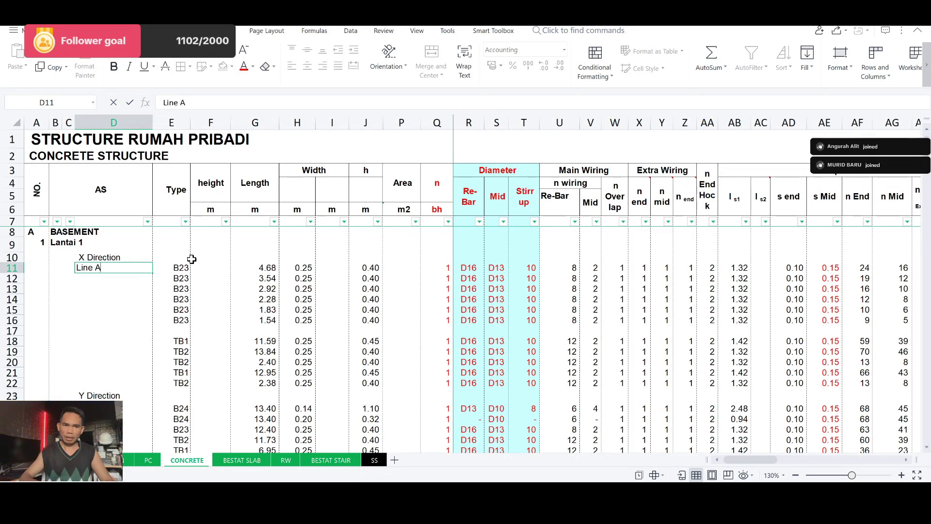
pyautogui.press('Return')
# Set the beam type for Line A in E11 to TB1.
pyautogui.press('Up')
pyautogui.press('Right')
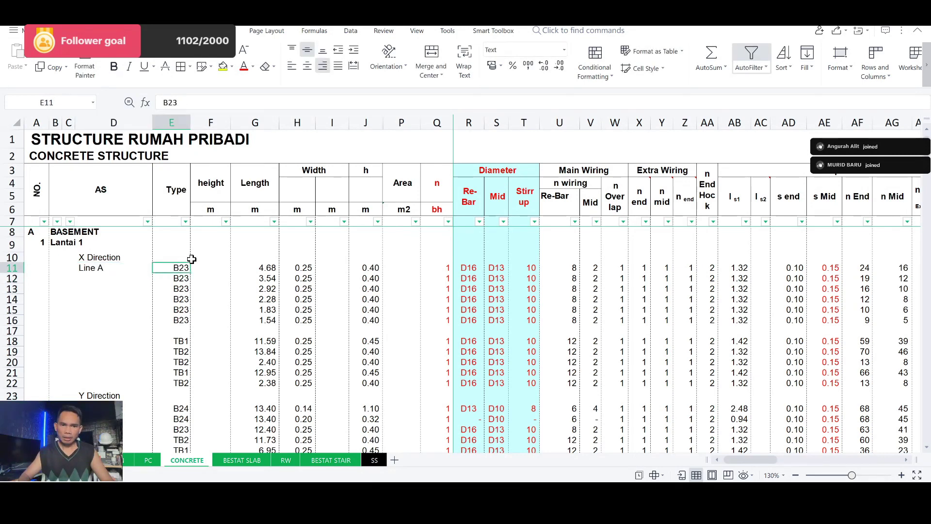
pyautogui.write('T')
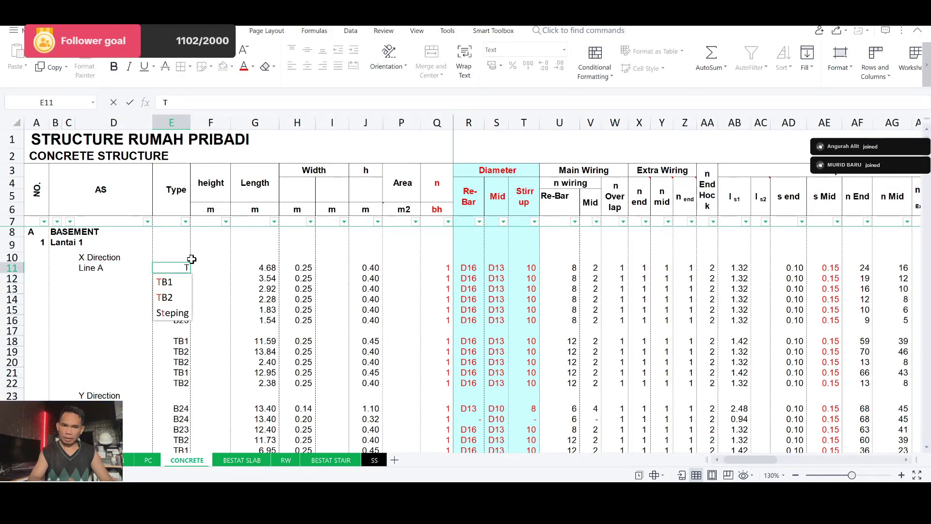
pyautogui.write('B')
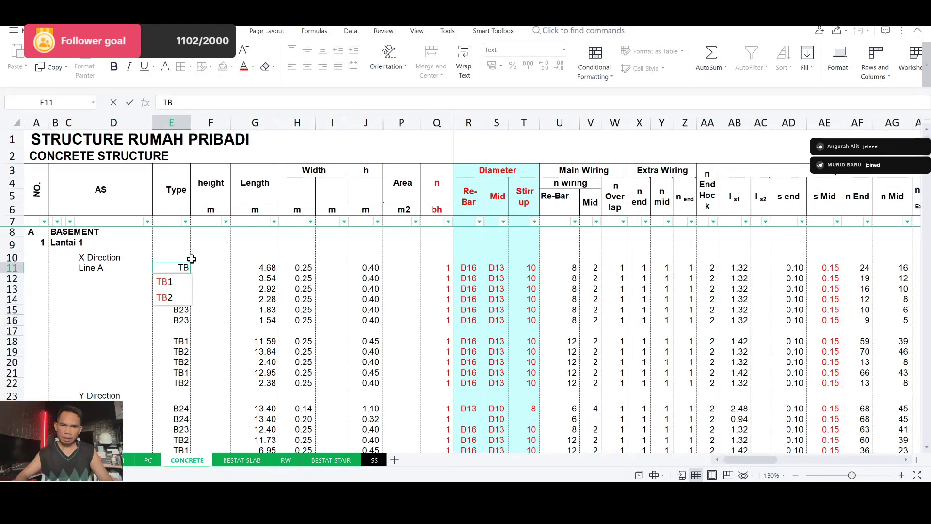
pyautogui.write('1')
pyautogui.press('Return')
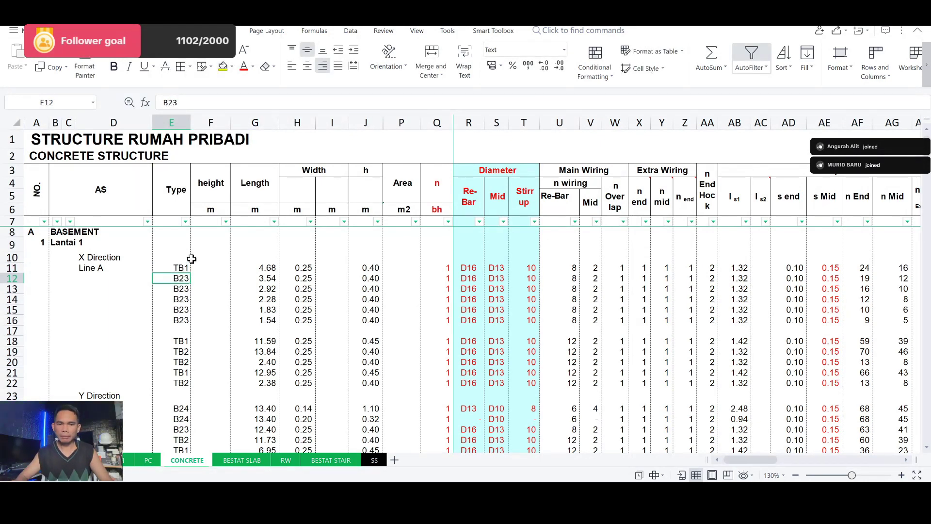
pyautogui.press('Right')
pyautogui.press('Right')
pyautogui.press('Up')
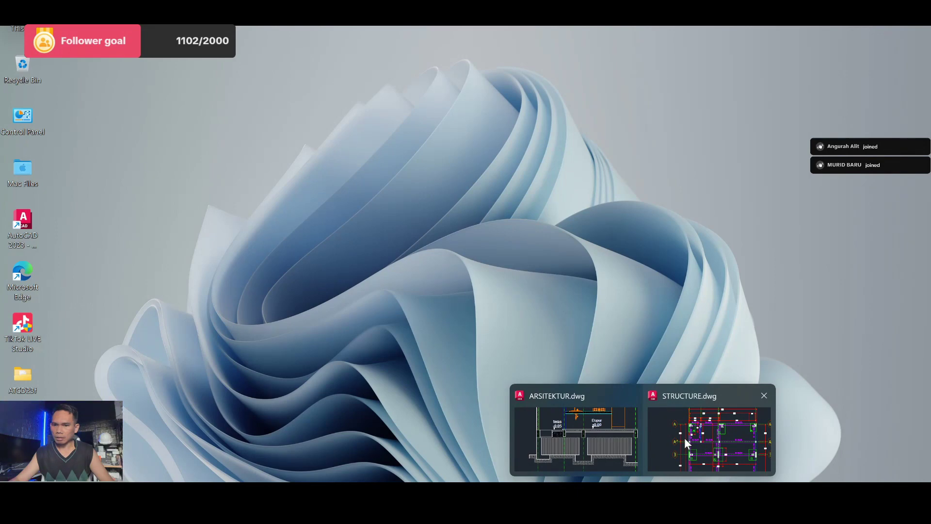
# Bring STRUCTURE.dwg forward and follow the Line A beam spans to the 1500 dimension at grid A.
pyautogui.click(685, 437)
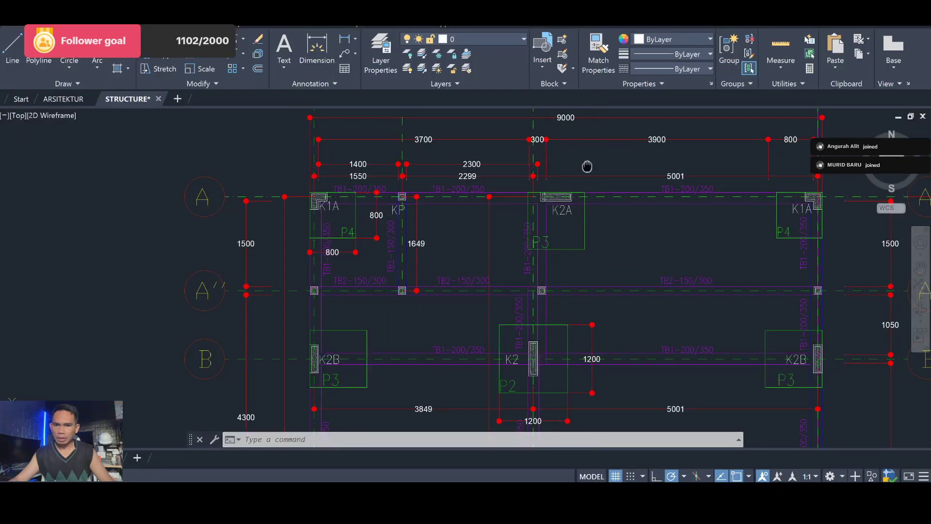
pyautogui.moveTo(592, 162); pyautogui.dragTo(362, 229)
pyautogui.scroll(4, 306, 257)
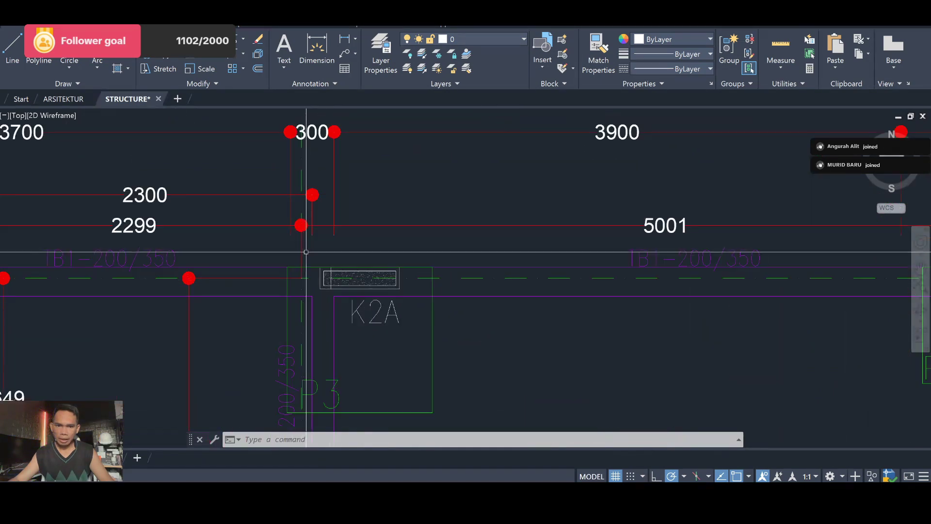
pyautogui.scroll(-2, 405, 219)
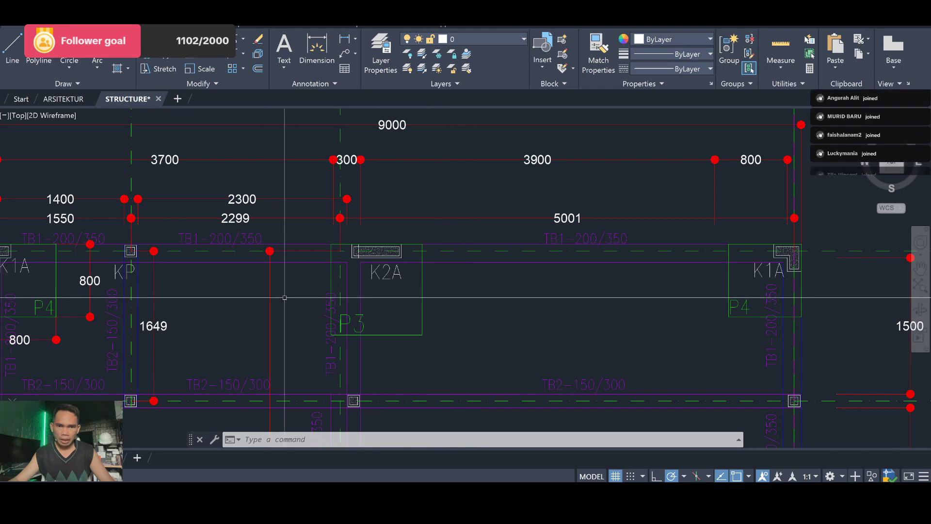
pyautogui.moveTo(240, 297)
pyautogui.mouseDown()
pyautogui.moveTo(500, 251)
pyautogui.moveTo(338, 297)
pyautogui.mouseUp()
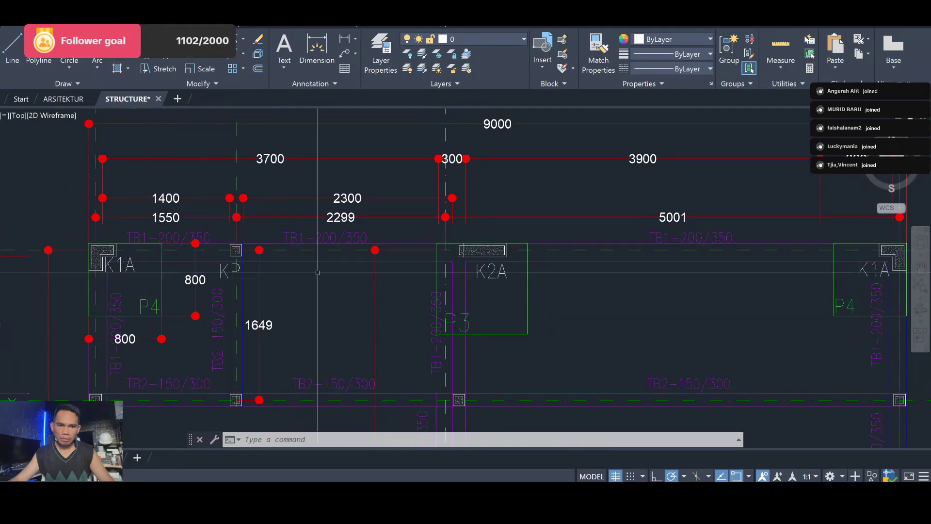
pyautogui.moveTo(679, 284); pyautogui.dragTo(342, 280)
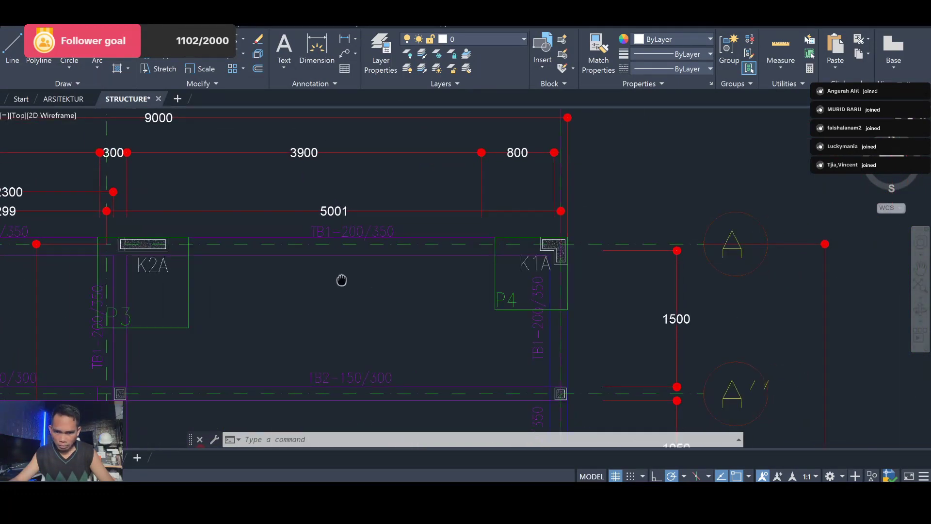
pyautogui.moveTo(342, 280); pyautogui.dragTo(592, 253)
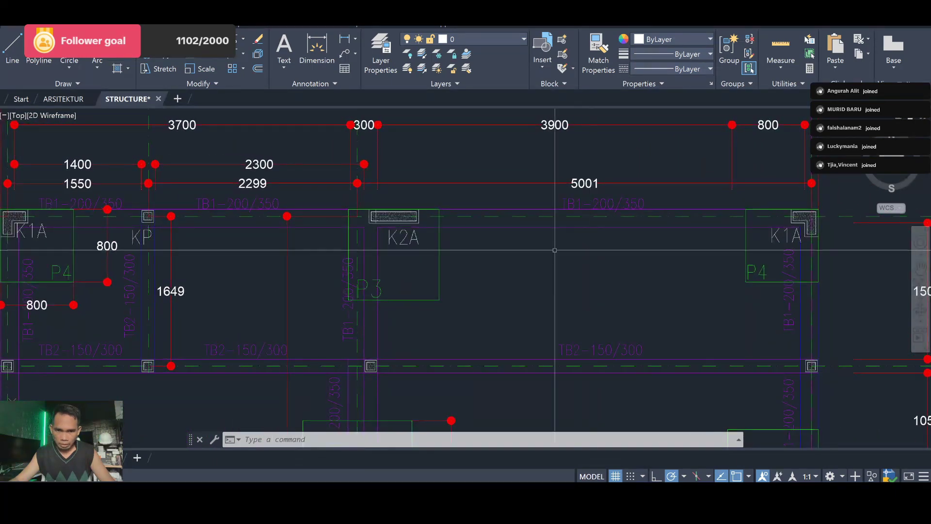
pyautogui.moveTo(264, 256)
pyautogui.mouseDown()
pyautogui.moveTo(458, 241)
pyautogui.moveTo(235, 249)
pyautogui.mouseUp()
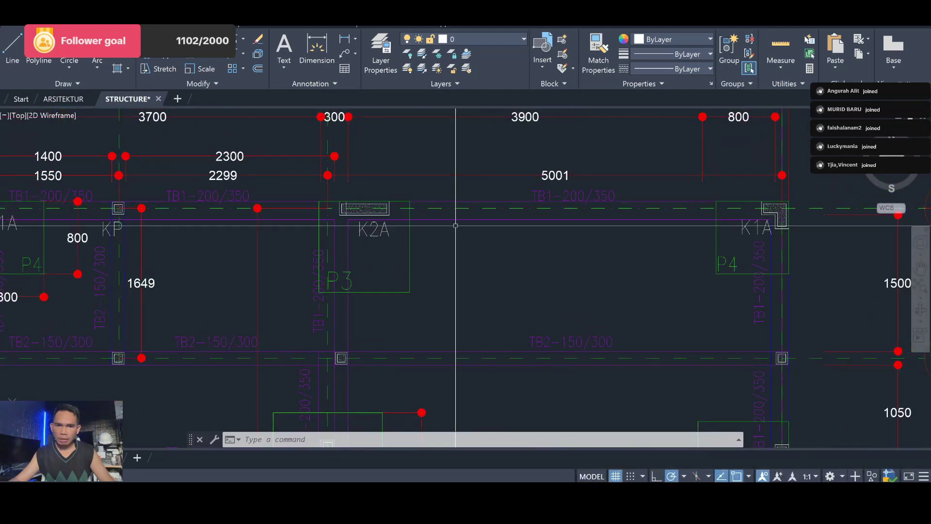
# Zoom on grid A's span dimensions: 1550, 2299 and 5001 within the 9000 overall.
pyautogui.scroll(-4, 453, 228)
pyautogui.scroll(1, 468, 242)
pyautogui.scroll(2, 468, 243)
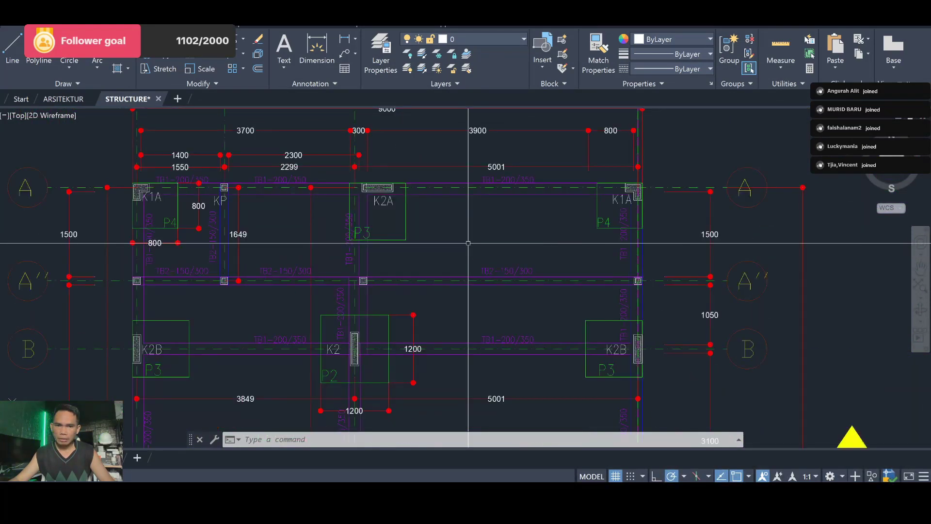
pyautogui.scroll(2, 468, 243)
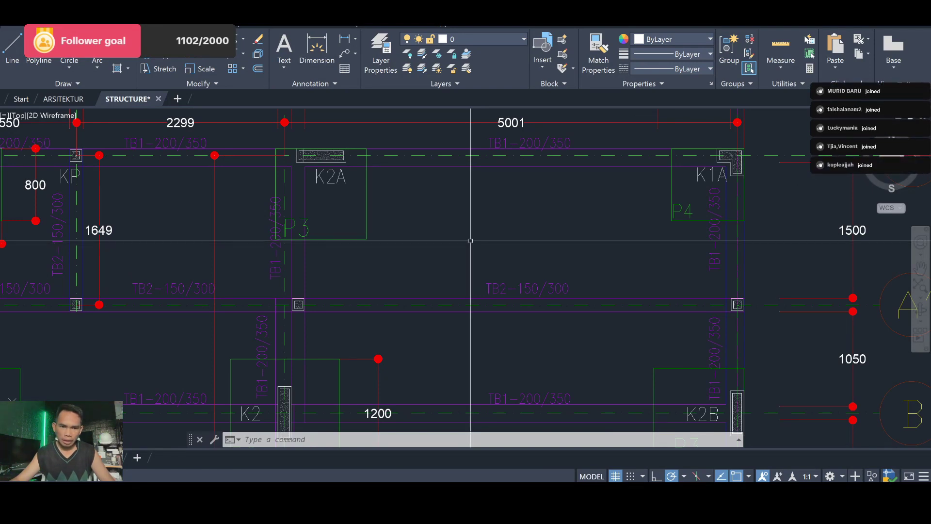
pyautogui.moveTo(471, 241)
pyautogui.mouseDown()
pyautogui.moveTo(513, 311)
pyautogui.moveTo(406, 323)
pyautogui.moveTo(429, 325)
pyautogui.mouseUp()
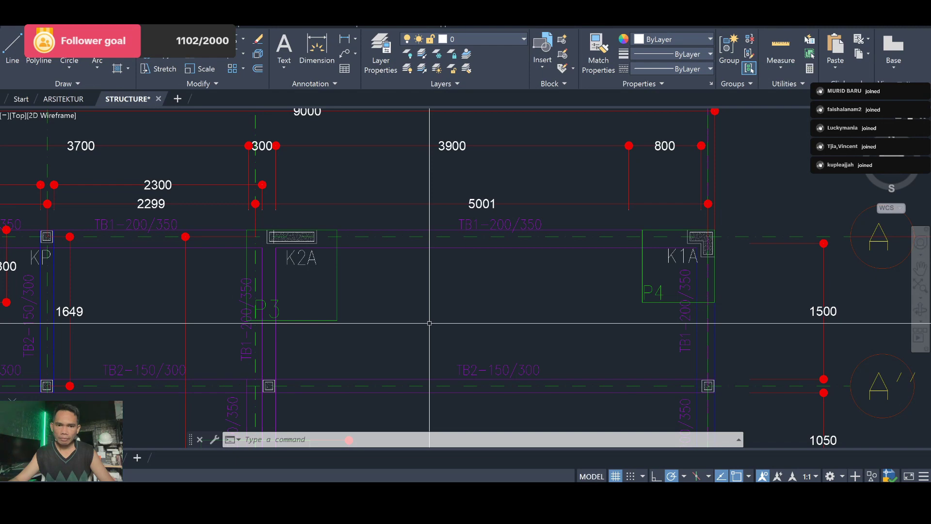
pyautogui.scroll(2, 363, 233)
pyautogui.scroll(3, 363, 226)
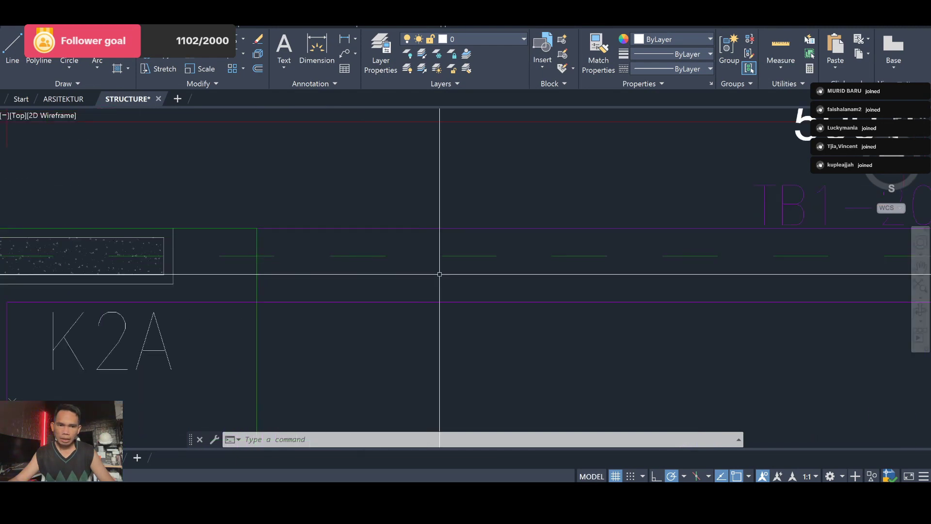
pyautogui.scroll(-5, 440, 274)
pyautogui.scroll(2, 644, 257)
pyautogui.scroll(2, 645, 255)
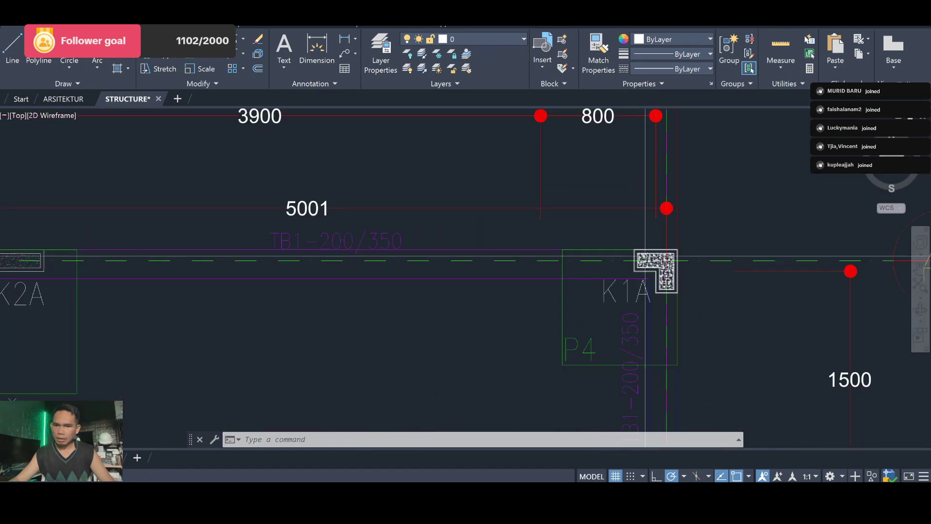
pyautogui.scroll(-4, 530, 258)
pyautogui.scroll(2, 310, 267)
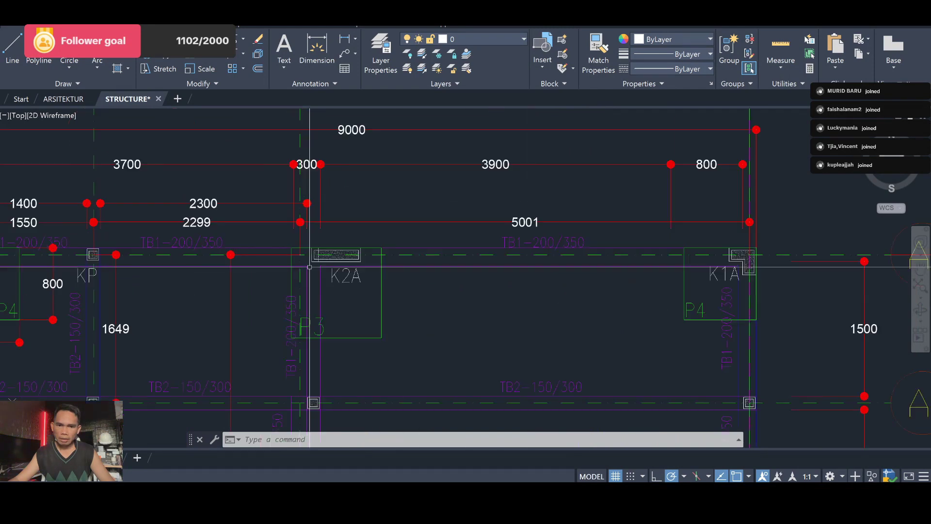
pyautogui.scroll(5, 309, 266)
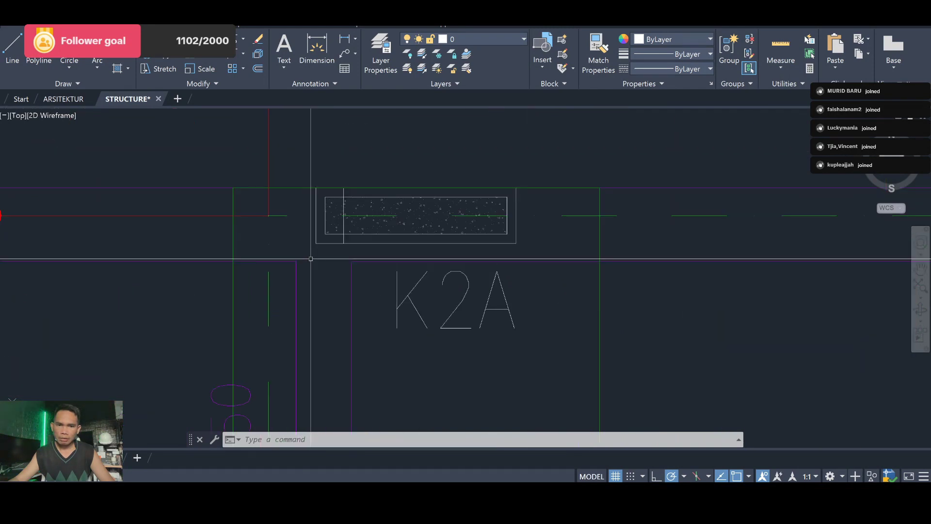
pyautogui.scroll(-5, 311, 258)
pyautogui.scroll(3, 311, 258)
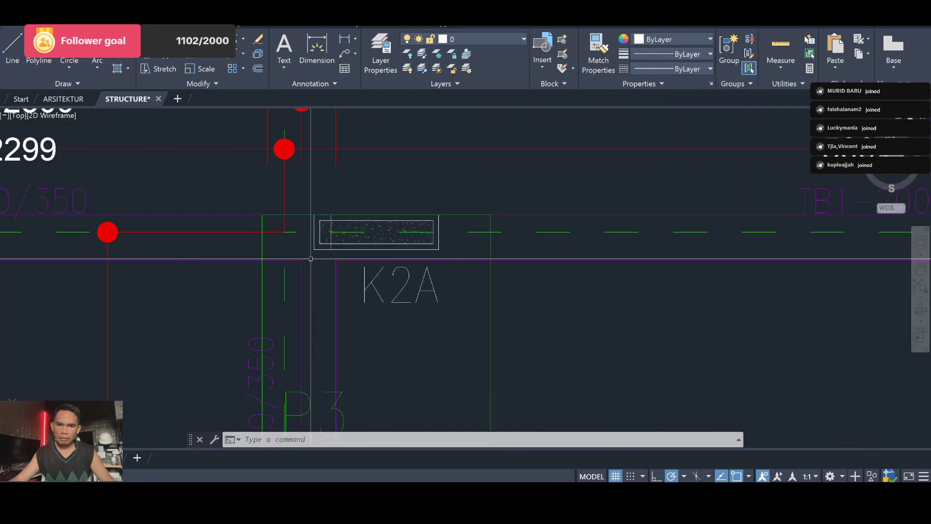
pyautogui.scroll(-2, 290, 240)
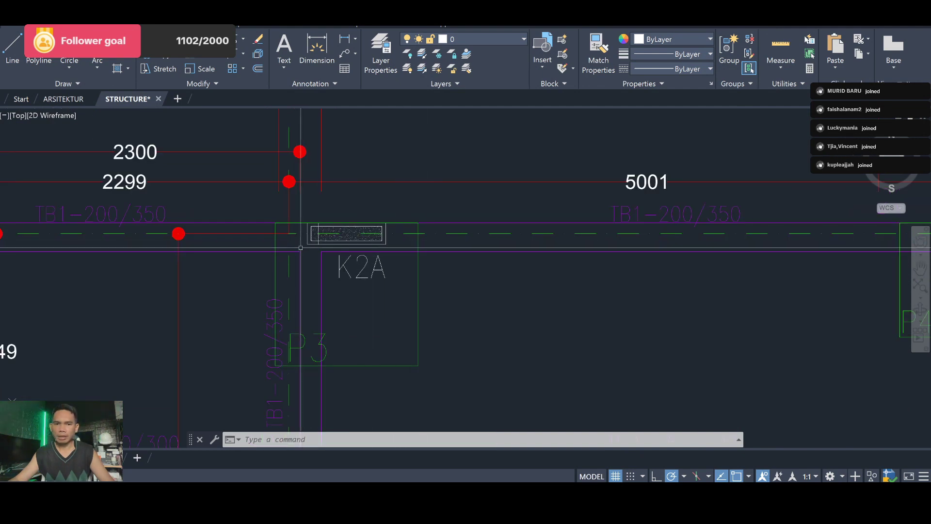
pyautogui.scroll(-3, 301, 248)
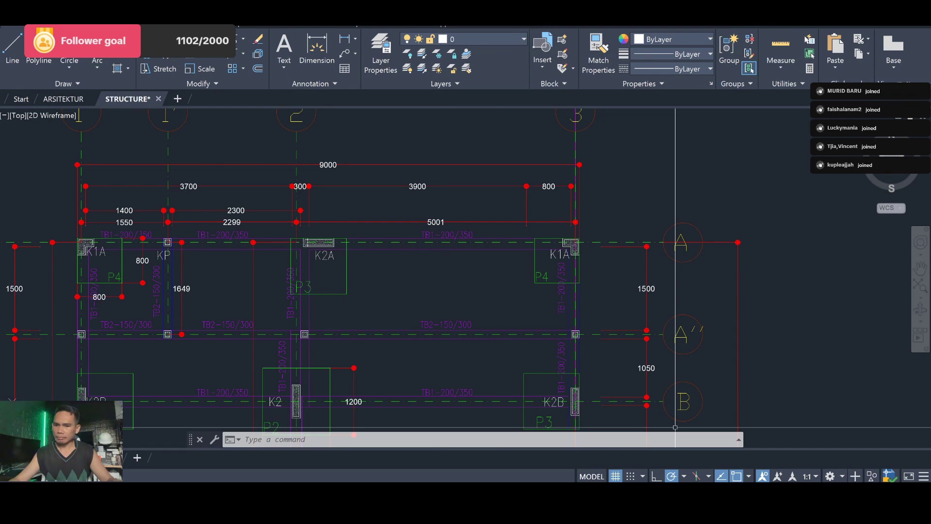
# Enter 9 as Line A's TB1 length in G11, giving n End 46 and n Mid 30.
pyautogui.hotkey('alt', 'Tab')
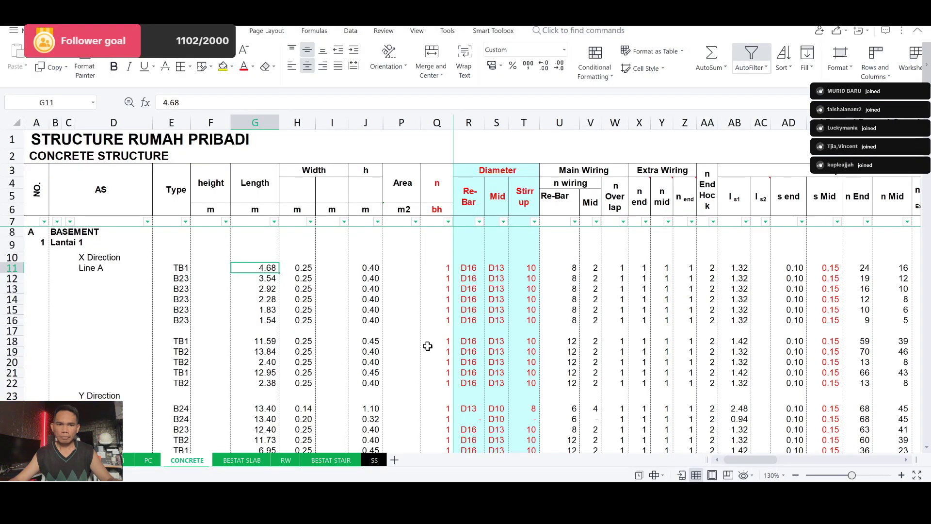
pyautogui.write('9')
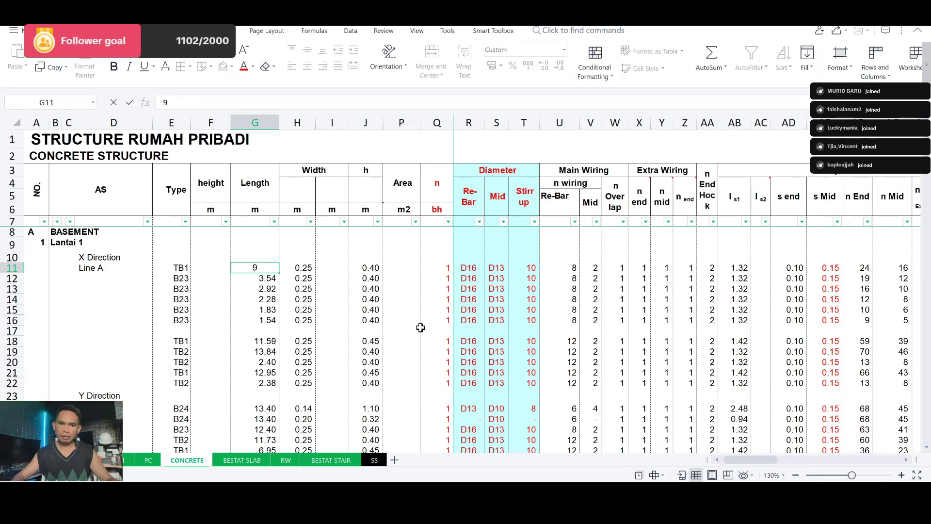
pyautogui.hotkey('ctrl', 'Return')
pyautogui.press('Right')
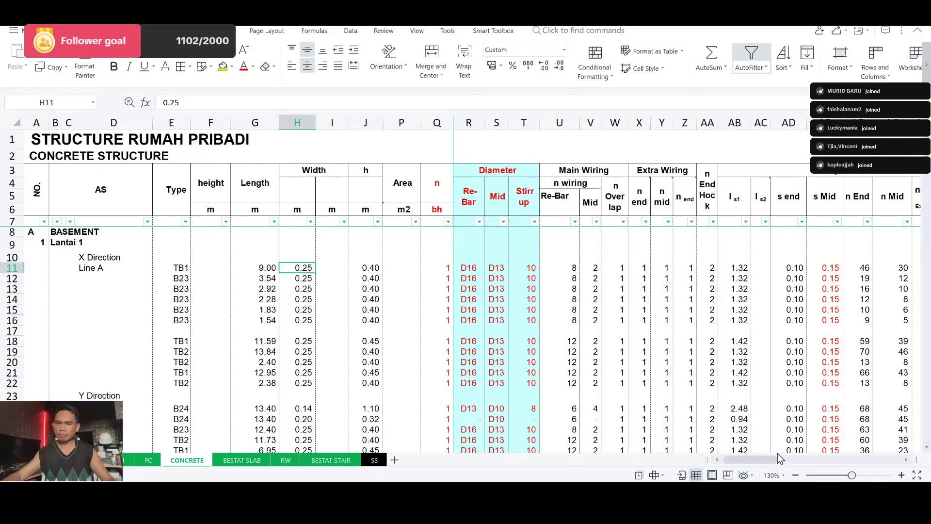
# Zoom the drawing onto the TB1 row of the DETAIL BESI SLOOF table (200 x 350).
pyautogui.hotkey('alt', 'Tab')
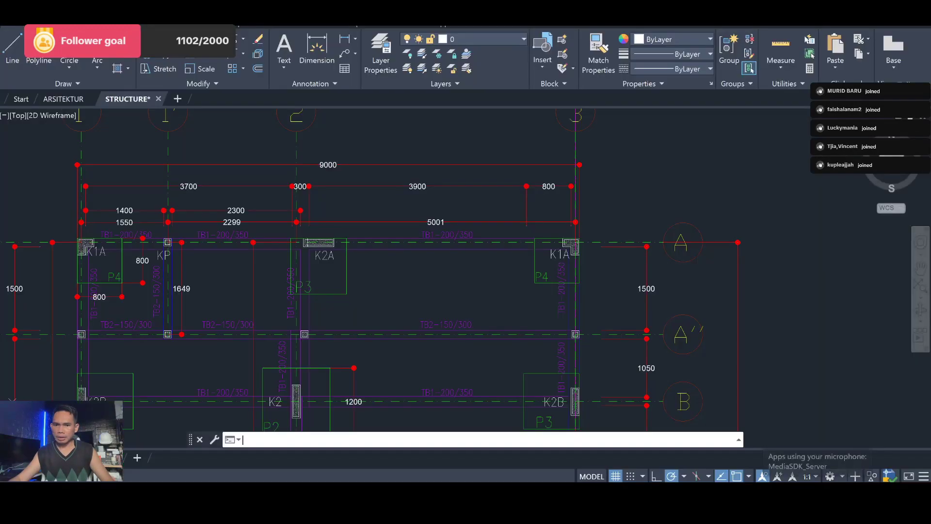
pyautogui.scroll(-5, 443, 284)
pyautogui.scroll(-3, 488, 266)
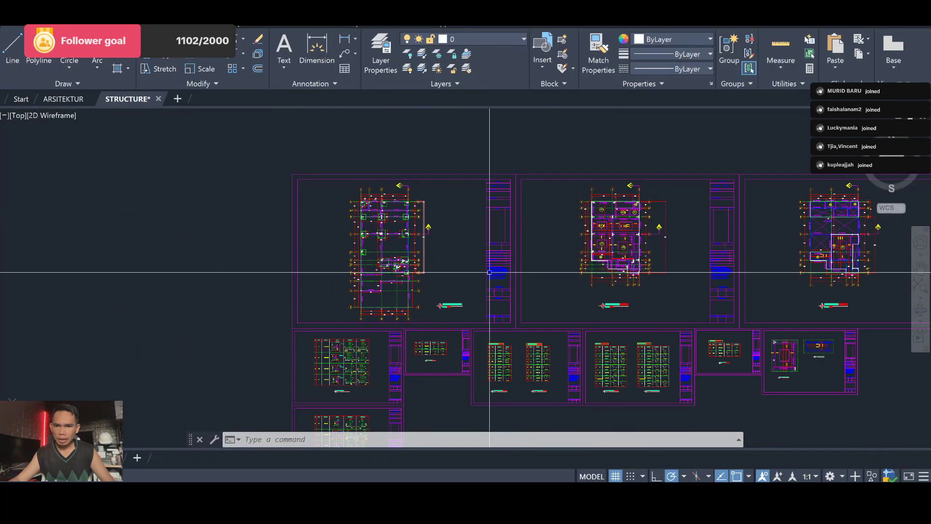
pyautogui.scroll(8, 431, 357)
pyautogui.scroll(5, 431, 339)
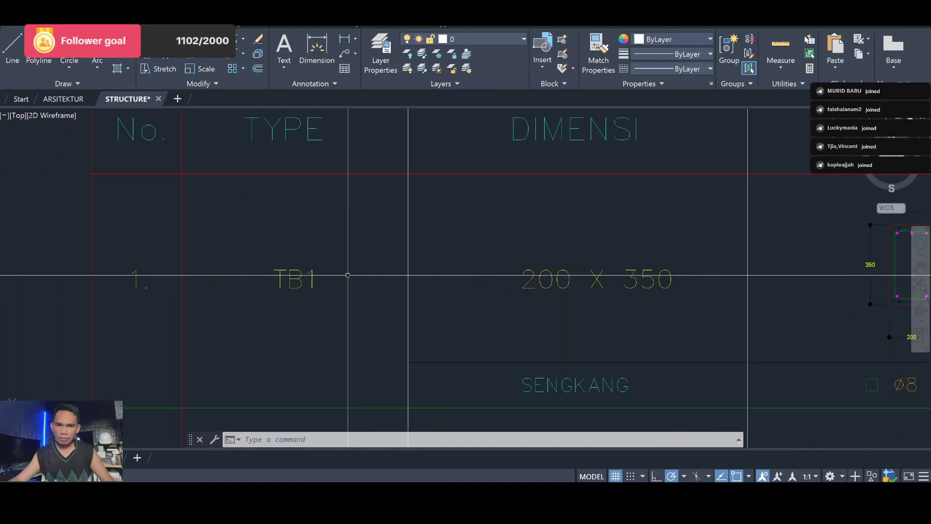
pyautogui.scroll(-1, 340, 252)
pyautogui.scroll(1, 484, 288)
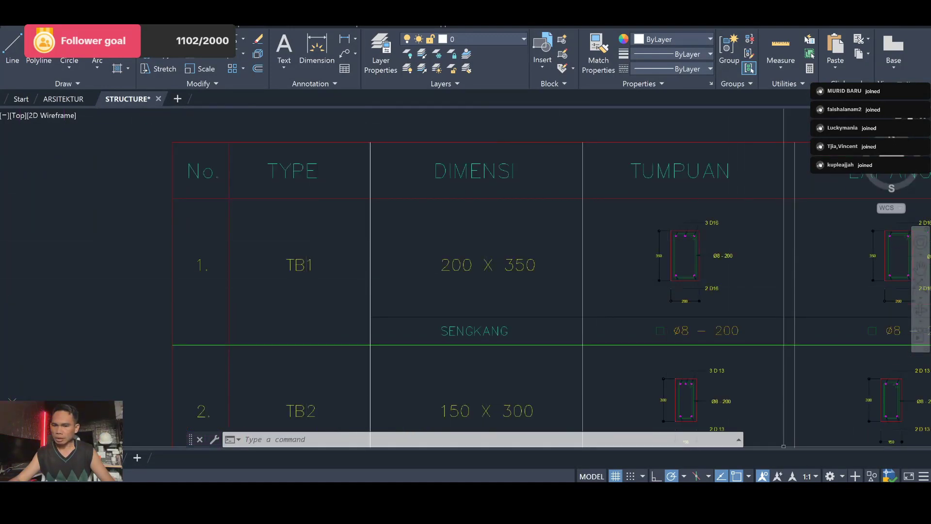
pyautogui.press('XF86AudioLowerVolume')
# Give Line A's TB1 row width 0.2 and height 0.35, and set the Mid diameter in S11 to 0.
pyautogui.hotkey('alt', 'Tab')
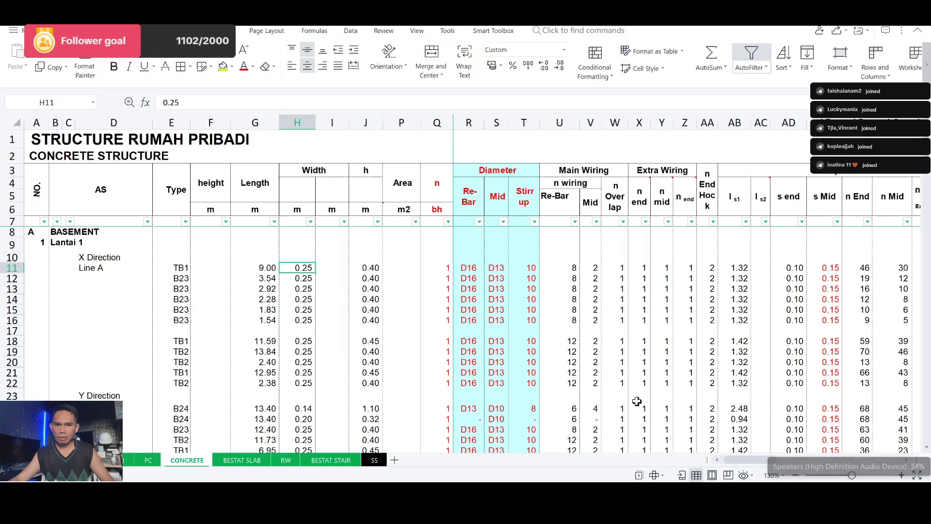
pyautogui.write('0.2')
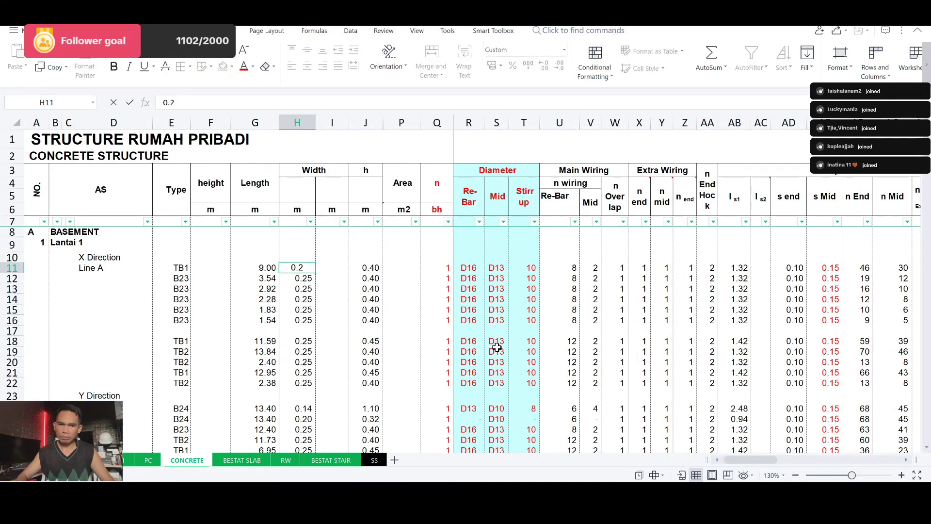
pyautogui.press('Tab')
pyautogui.press('Tab')
pyautogui.write('0.3')
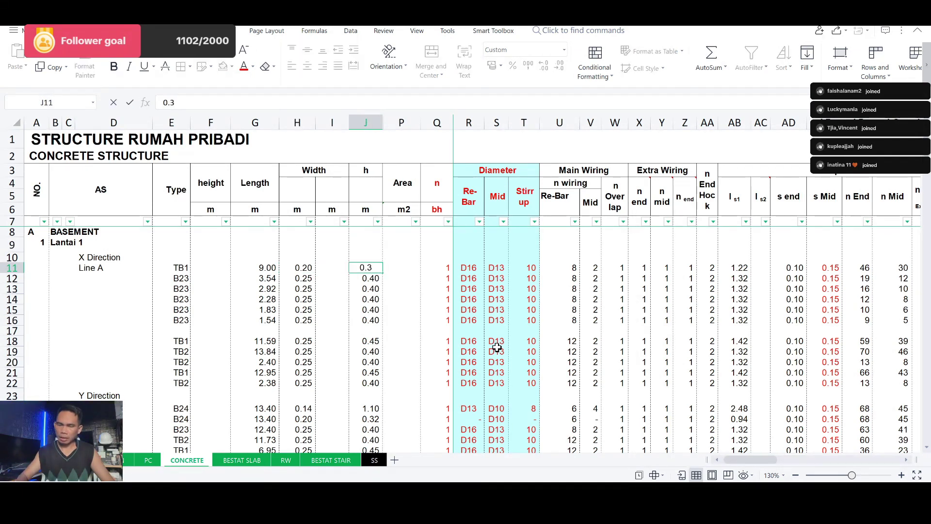
pyautogui.write('5')
pyautogui.press('Tab')
pyautogui.press('Tab')
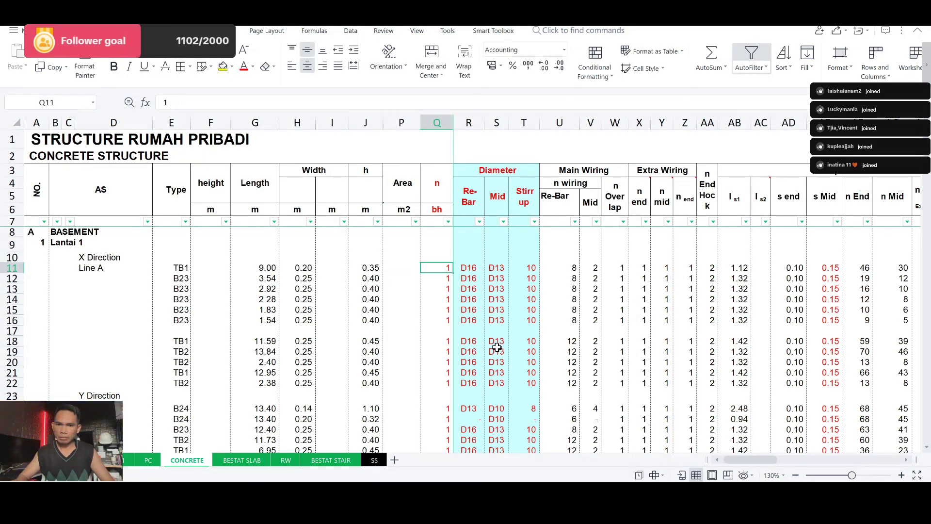
pyautogui.press('Tab')
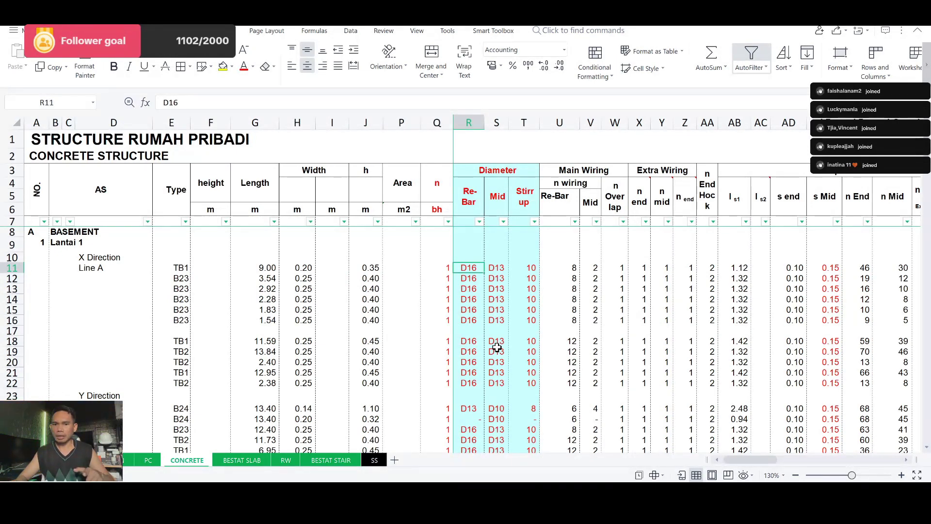
pyautogui.press('Tab')
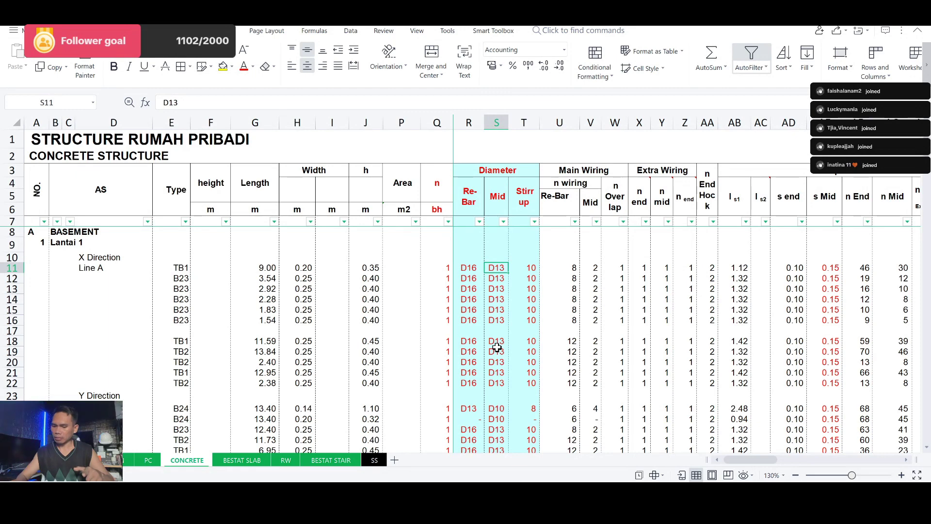
pyautogui.write('0')
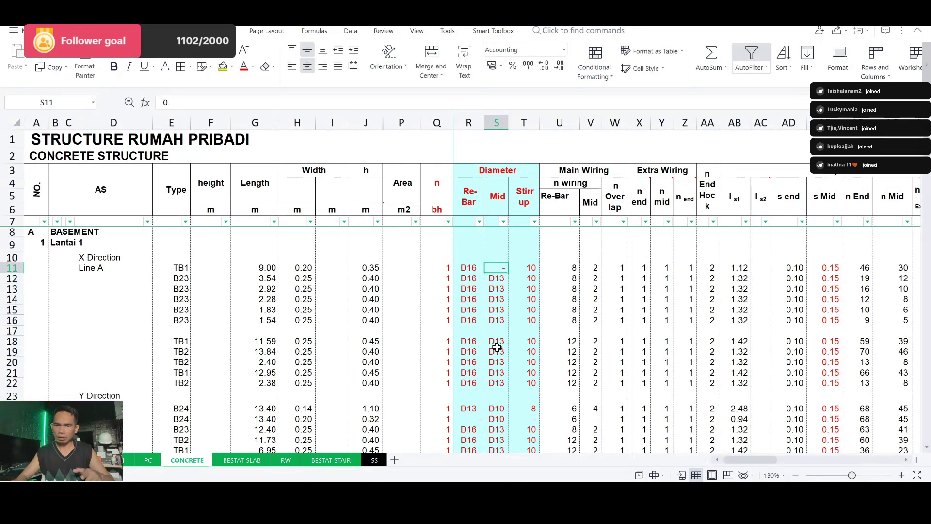
pyautogui.press('Tab')
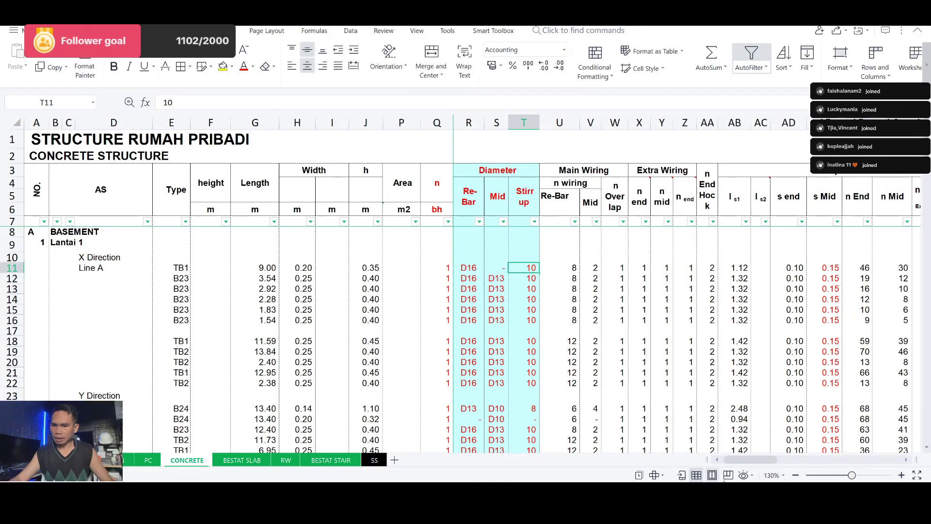
pyautogui.hotkey('alt', 'Tab')
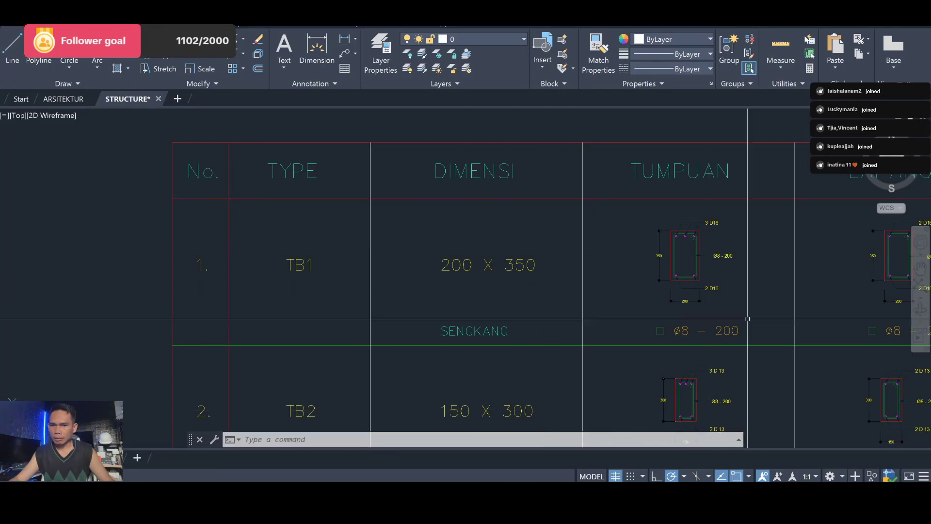
# Pan the TB1 table to the TUMPUAN and LAPANGAN sections, then return to the spreadsheet.
pyautogui.moveTo(746, 309); pyautogui.dragTo(416, 261)
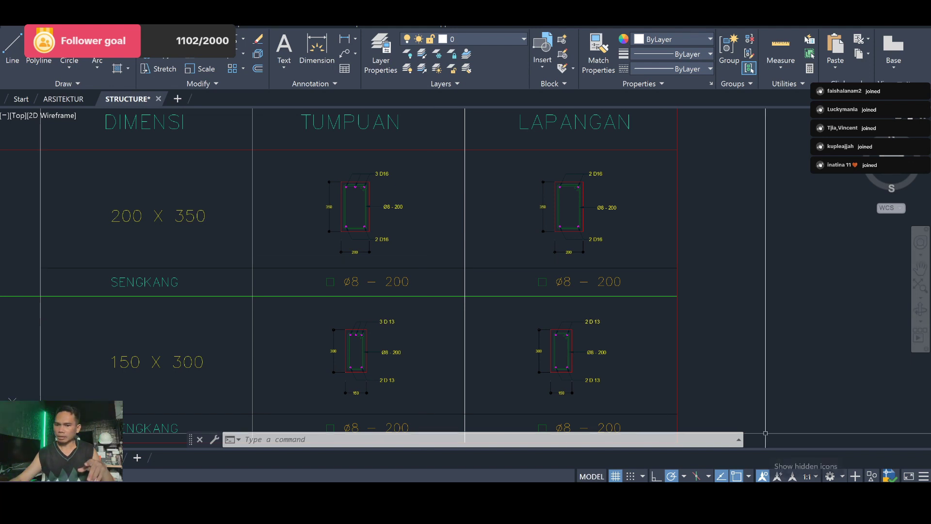
pyautogui.hotkey('alt', 'Tab')
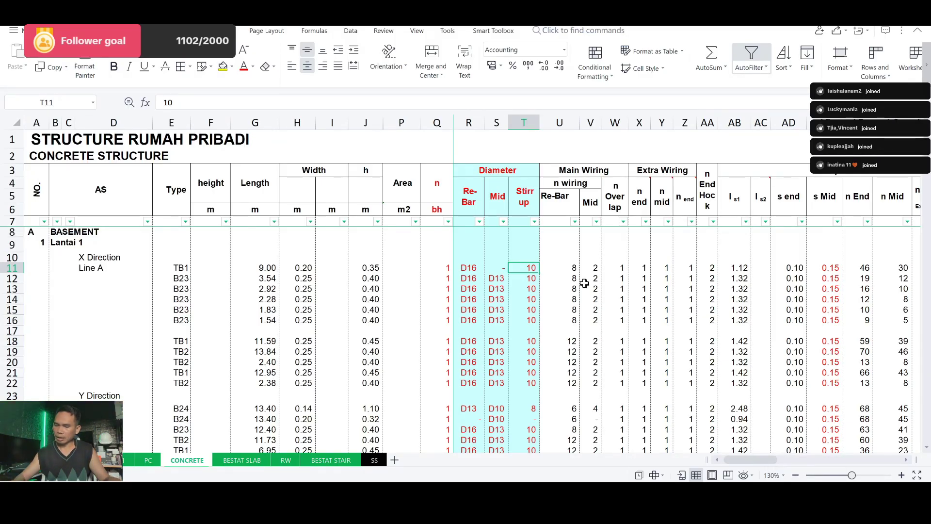
# Give the TB1 row 8 mm stirrups, 5 main re-bars and 0 middle bars.
pyautogui.write('8')
pyautogui.press('Return')
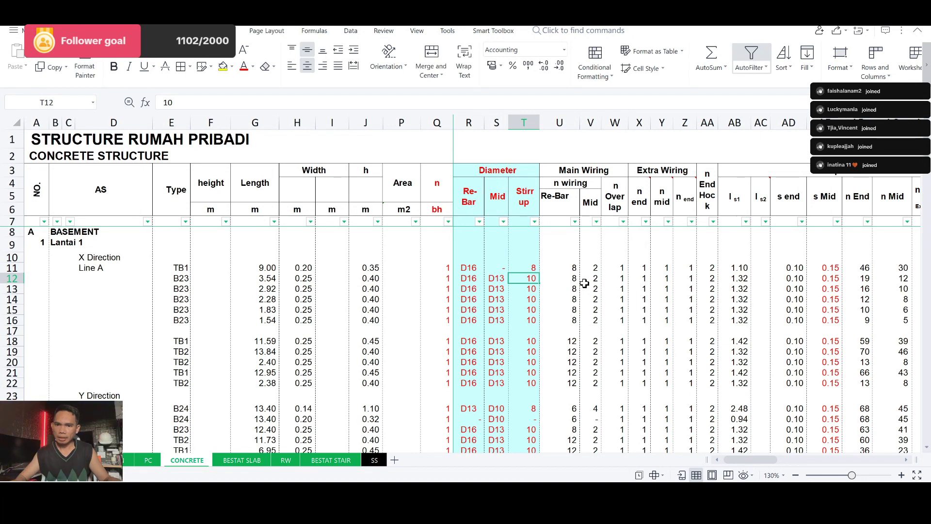
pyautogui.press('Up')
pyautogui.press('Right')
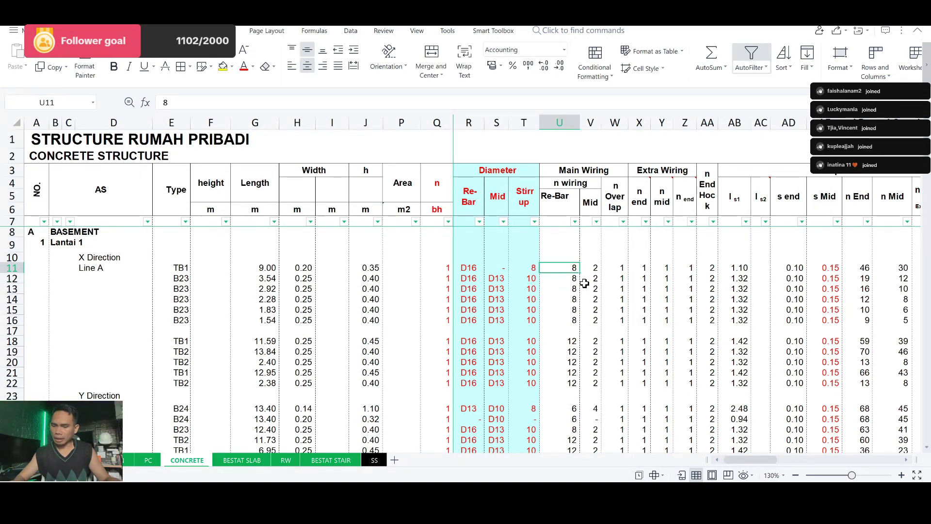
pyautogui.write('5')
pyautogui.press('Tab')
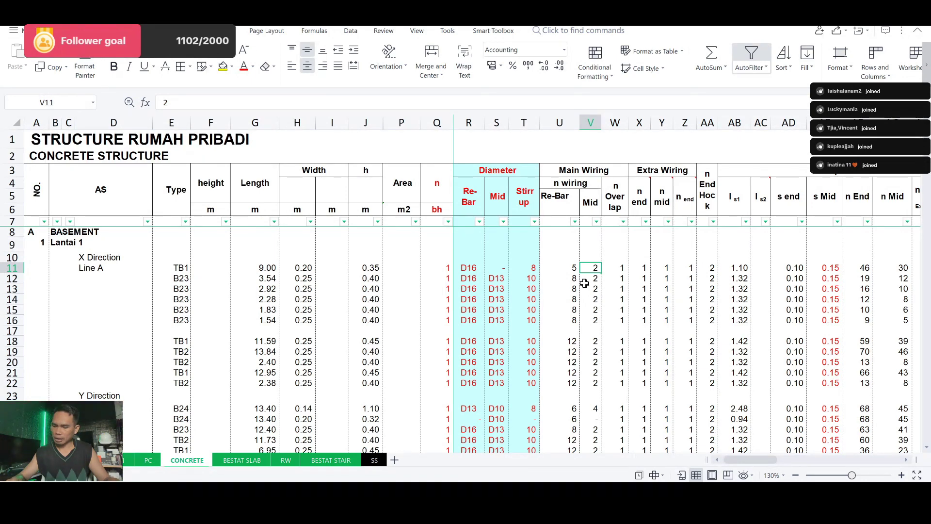
pyautogui.write('0')
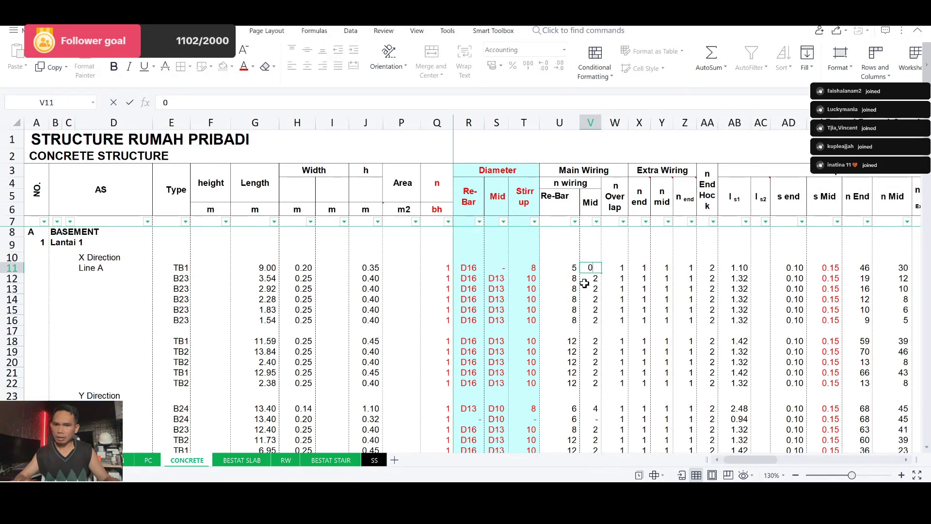
pyautogui.press('Tab')
# Set TB1's end and middle stirrup spacing to 0.20 in AD11 and AE11.
pyautogui.press('Right')
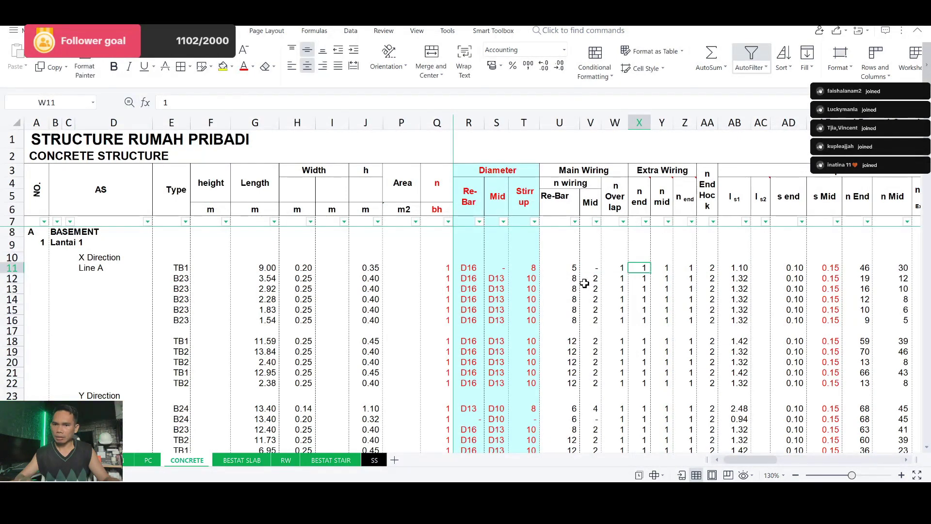
pyautogui.press('Right')
pyautogui.press('Right')
pyautogui.press('Right')
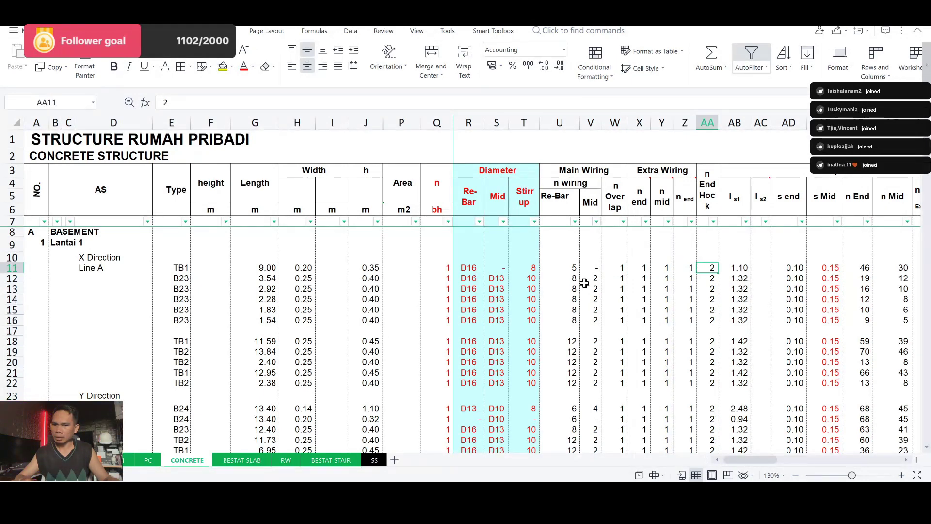
pyautogui.press('Right')
pyautogui.press('Right')
pyautogui.press('Right')
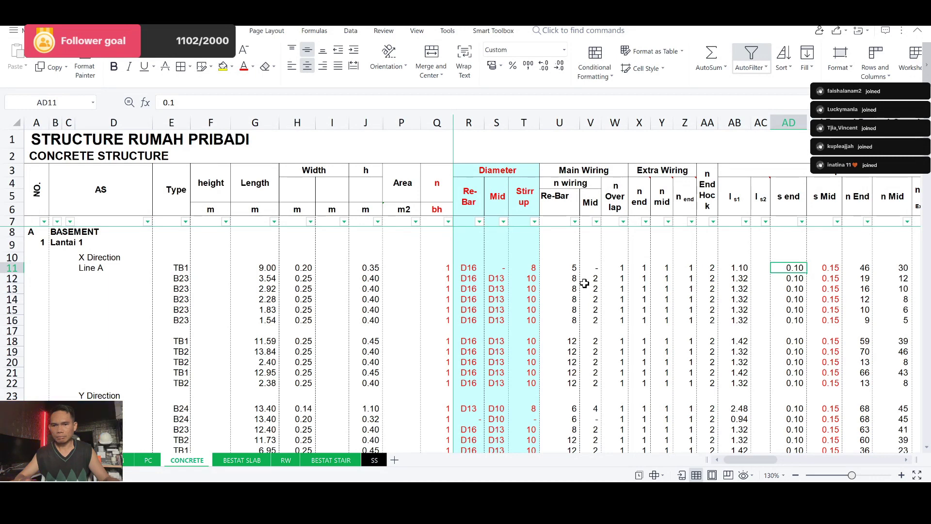
pyautogui.write('0.')
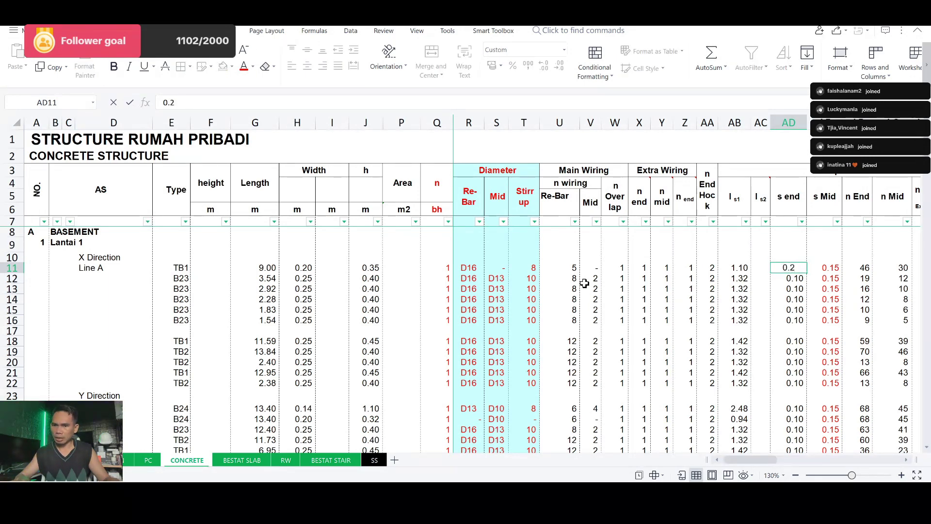
pyautogui.press('Right')
pyautogui.write('0.')
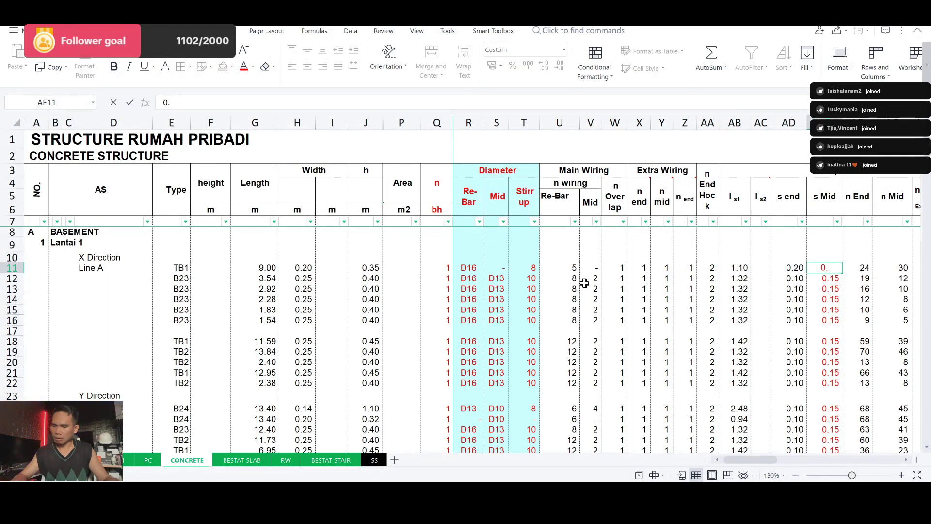
pyautogui.press('Right')
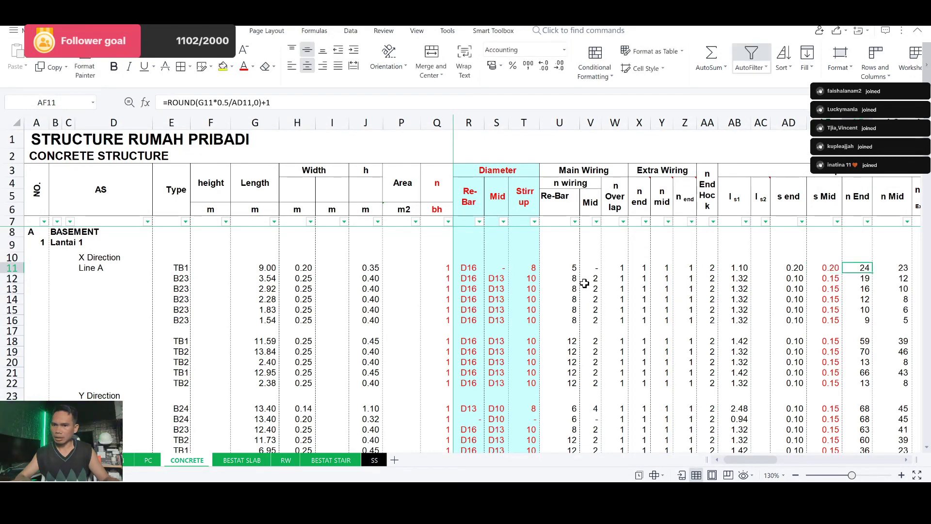
pyautogui.press('Left')
pyautogui.press('Left')
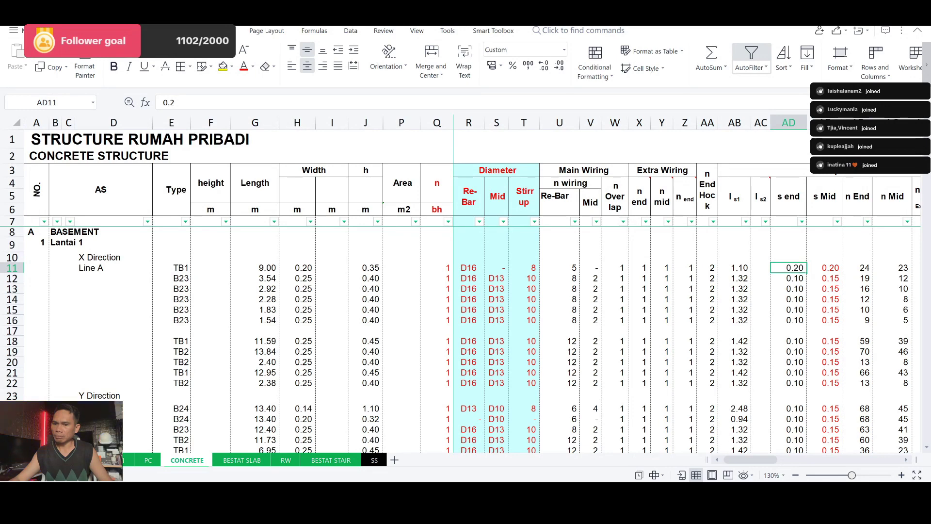
pyautogui.hotkey('alt', 'Tab')
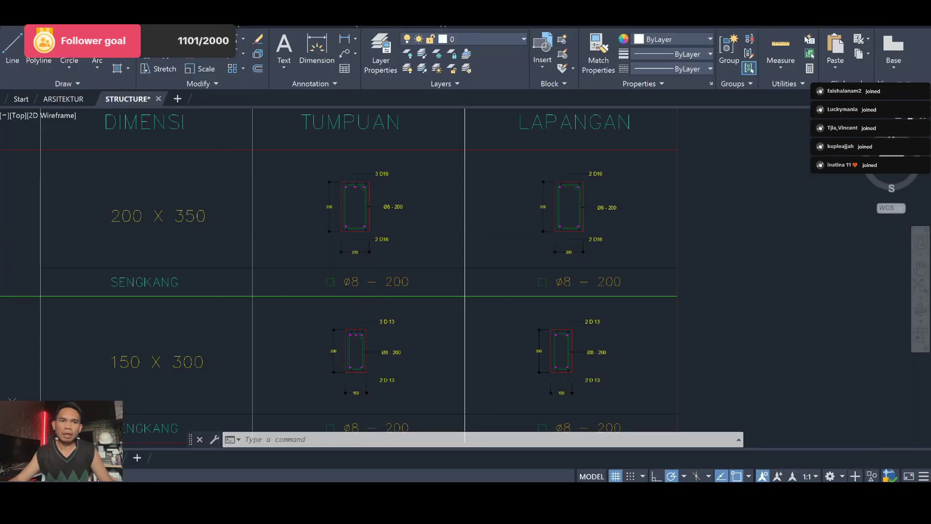
# Cancel the Ctrl+O file dialog and open STR.Moonraker 25 03 23 from the Start menu's recent files.
pyautogui.hotkey('ctrl', 'o')
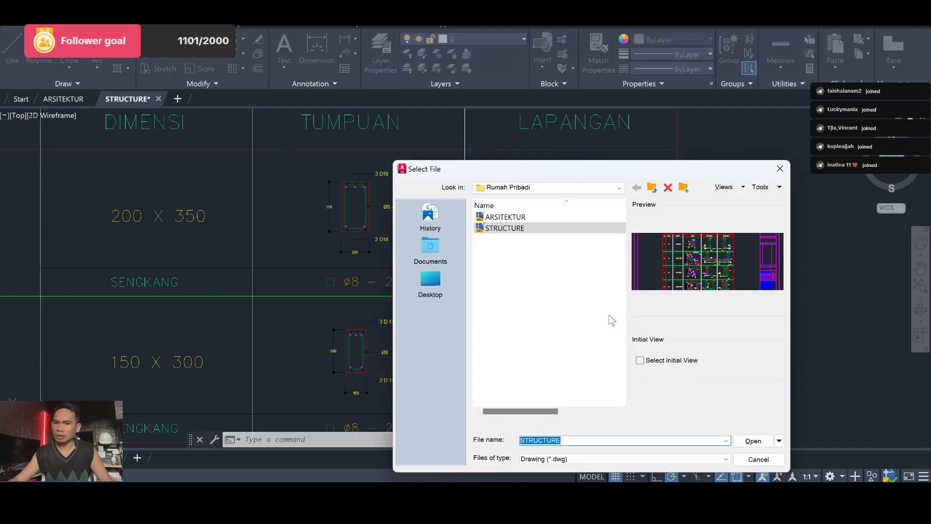
pyautogui.click(757, 459)
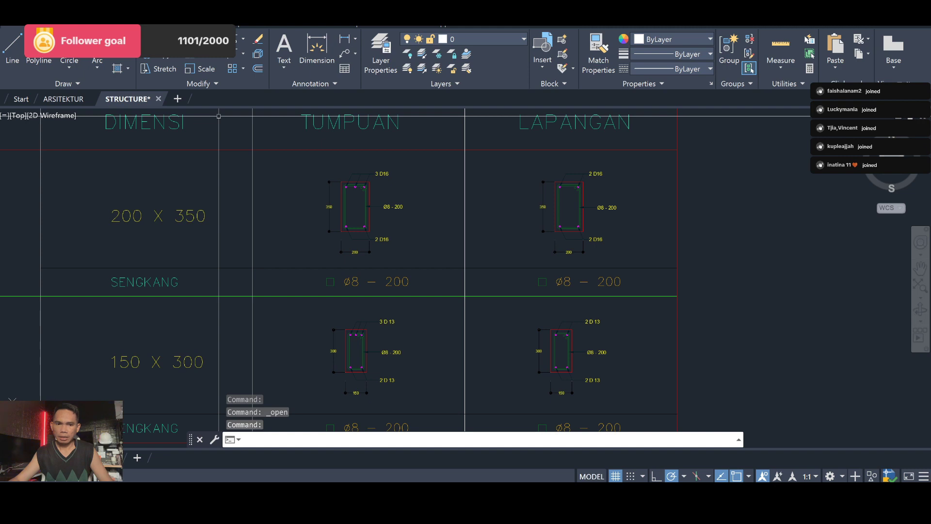
pyautogui.click(765, 361)
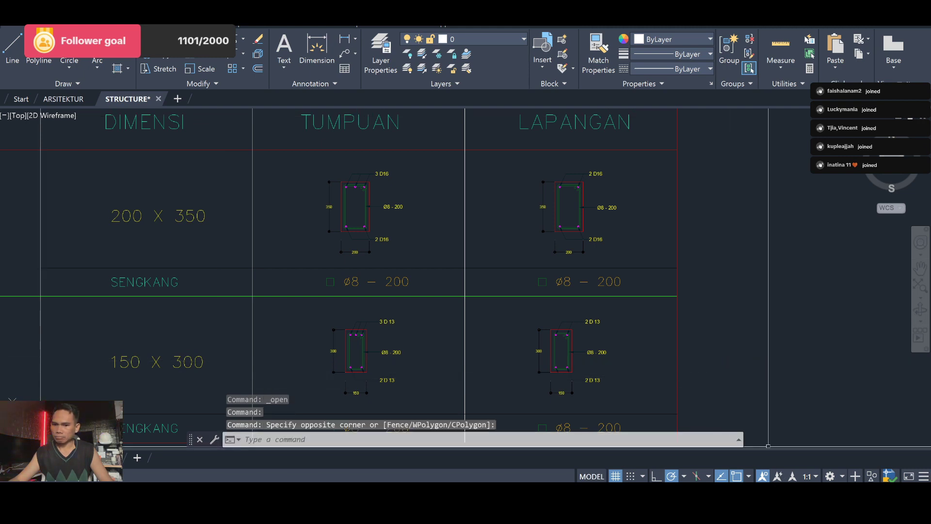
pyautogui.press('super')
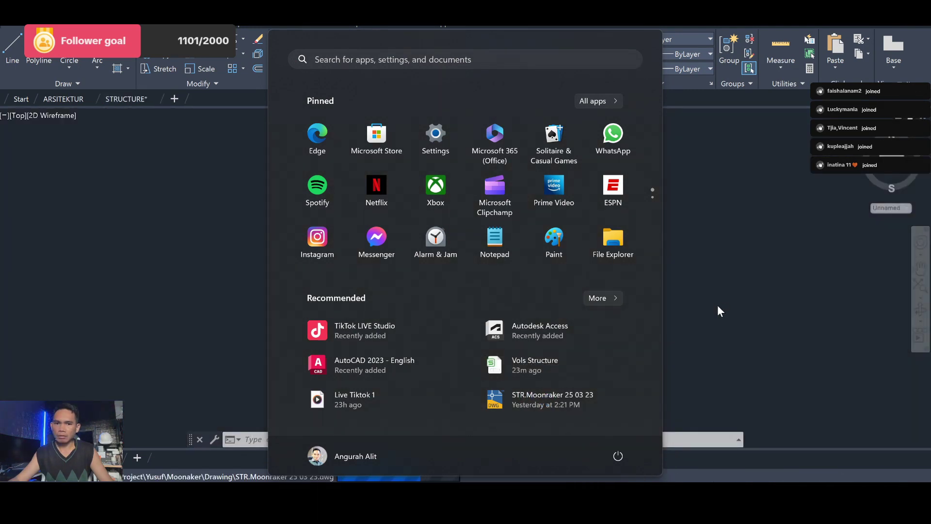
pyautogui.press('Escape')
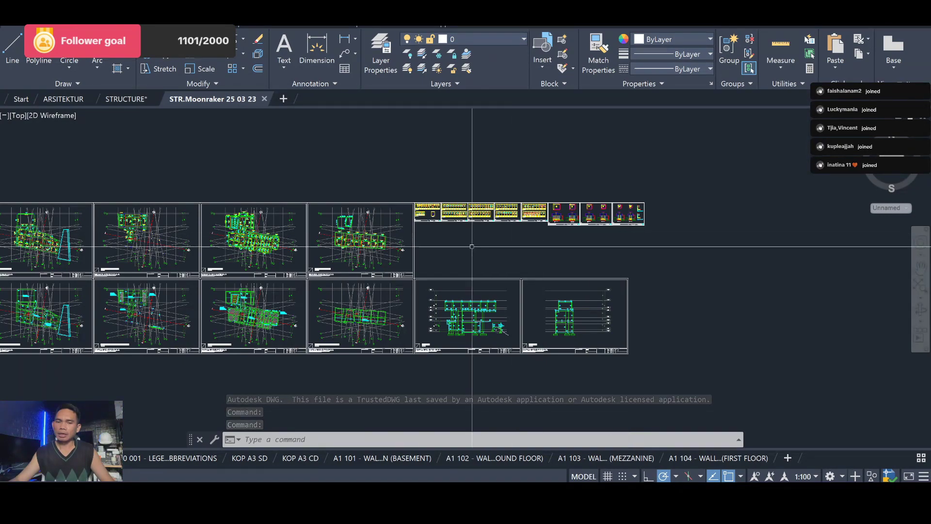
# Zoom and pan onto the TIE BEAM table listing TB1 250/450 and TB2 250/400 with 6 D16 bars.
pyautogui.scroll(5, 418, 205)
pyautogui.scroll(-4, 420, 201)
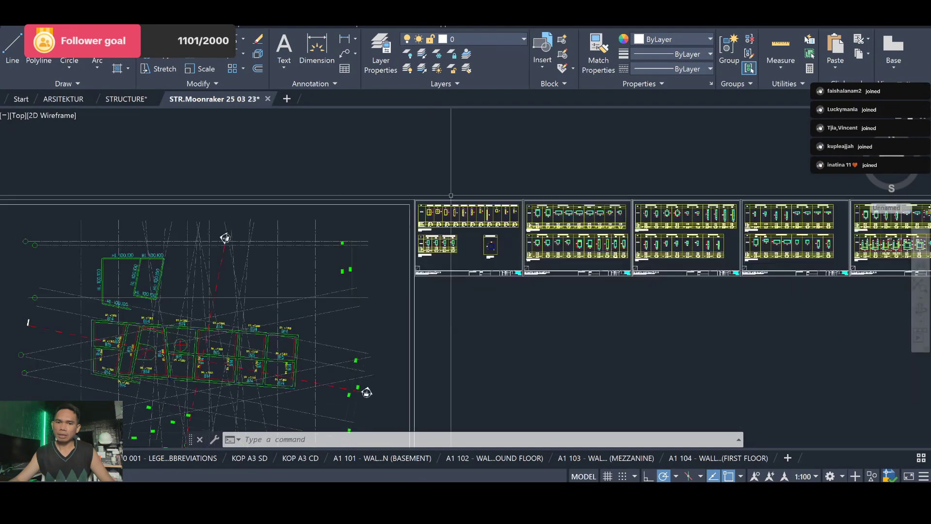
pyautogui.scroll(8, 428, 237)
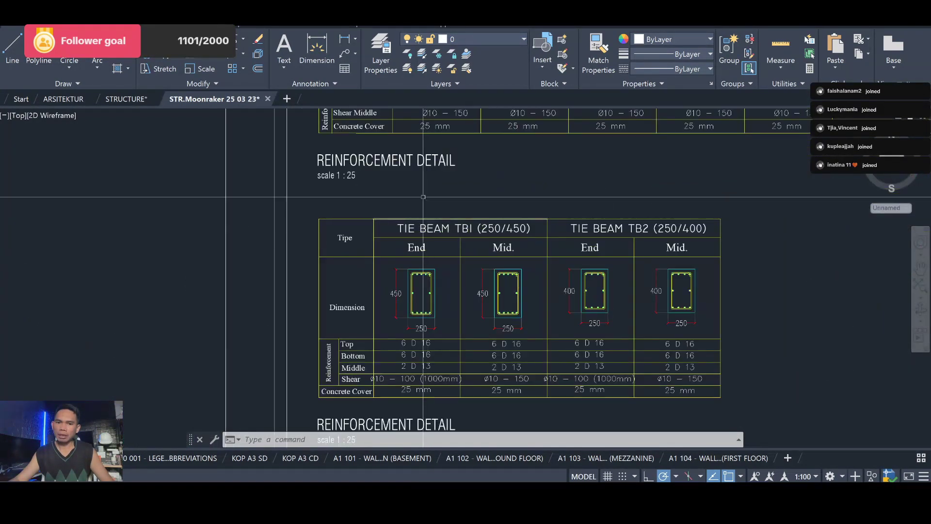
pyautogui.scroll(-3, 427, 236)
pyautogui.scroll(6, 421, 238)
pyautogui.scroll(2, 421, 239)
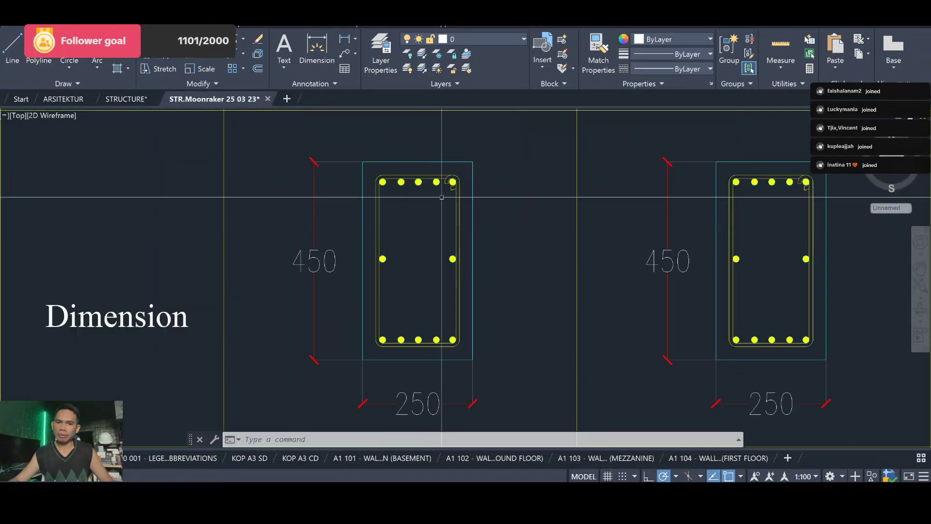
pyautogui.scroll(-4, 436, 252)
pyautogui.scroll(3, 465, 277)
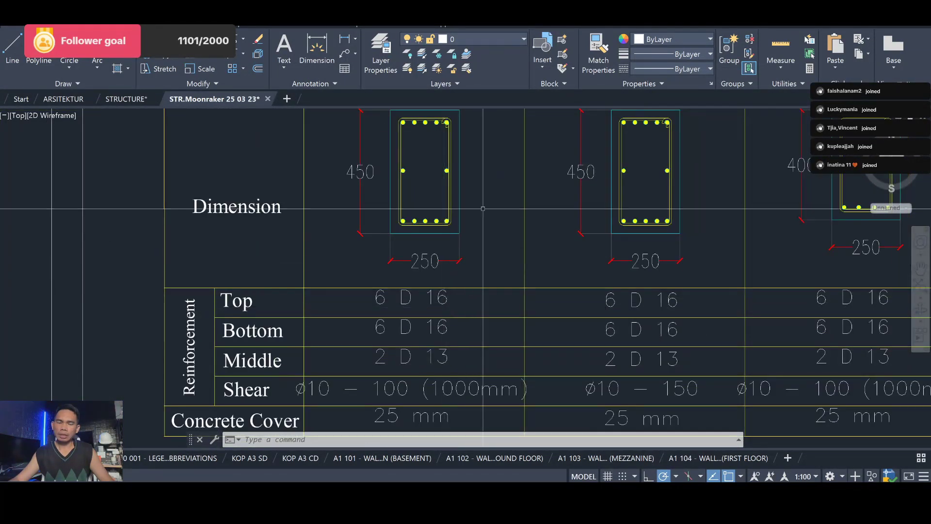
pyautogui.scroll(-2, 483, 208)
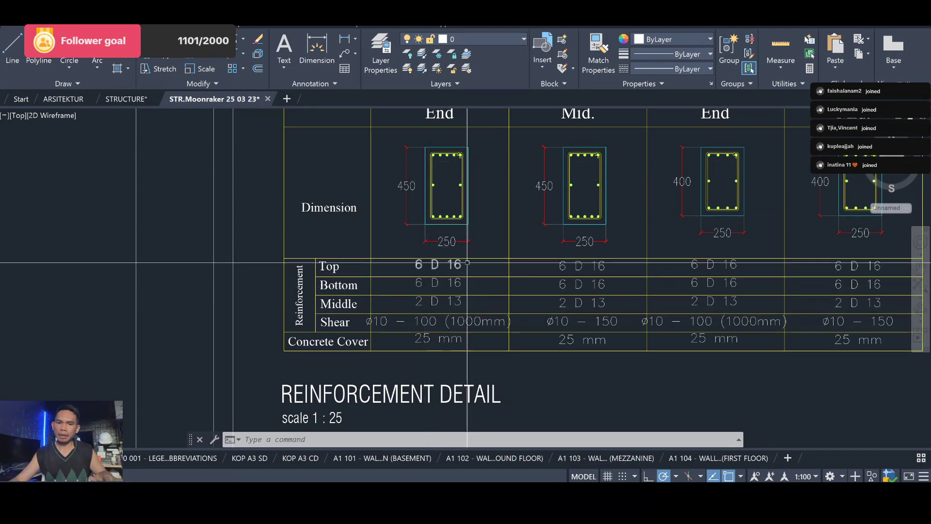
pyautogui.scroll(-1, 441, 243)
pyautogui.scroll(1, 343, 242)
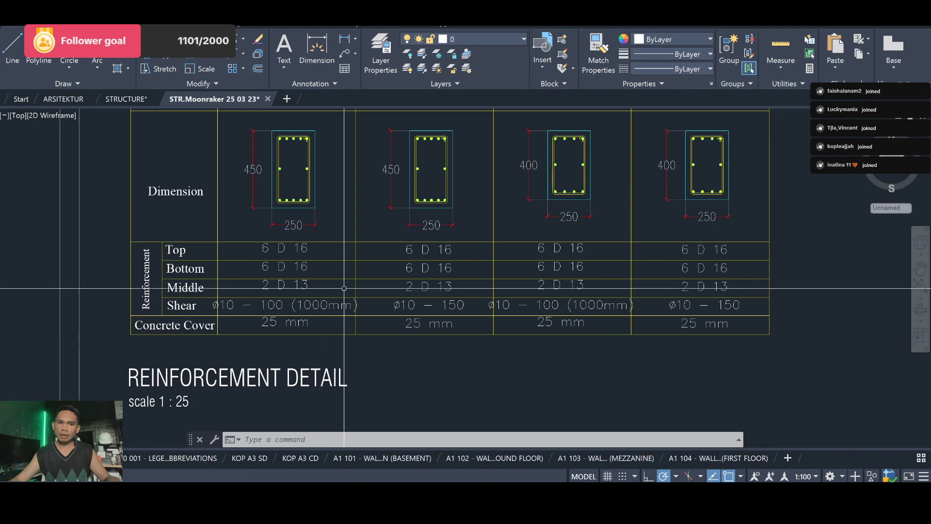
pyautogui.scroll(2, 345, 262)
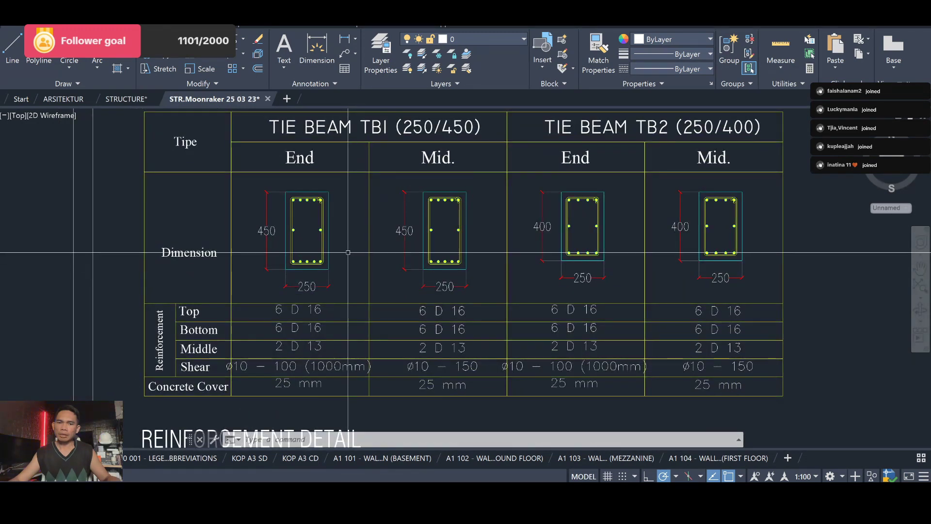
pyautogui.moveTo(480, 275); pyautogui.dragTo(427, 170)
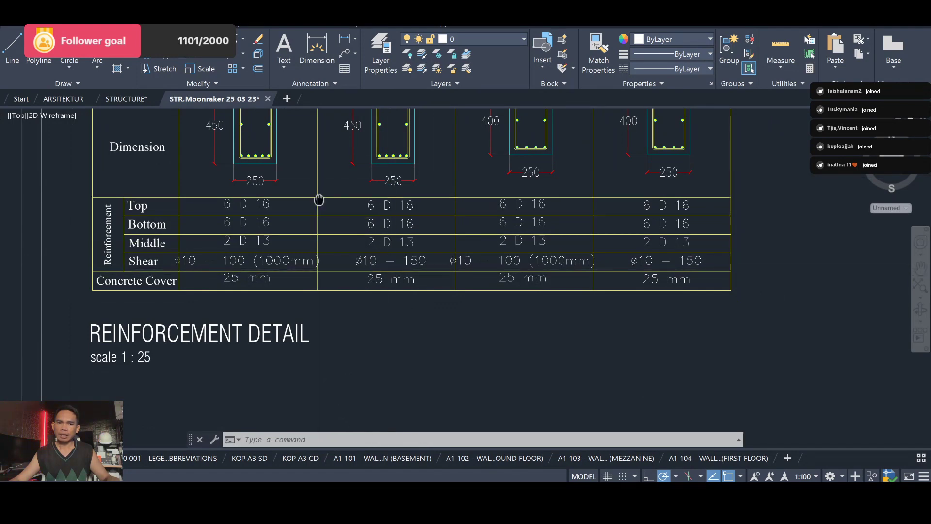
pyautogui.moveTo(319, 199); pyautogui.dragTo(373, 296)
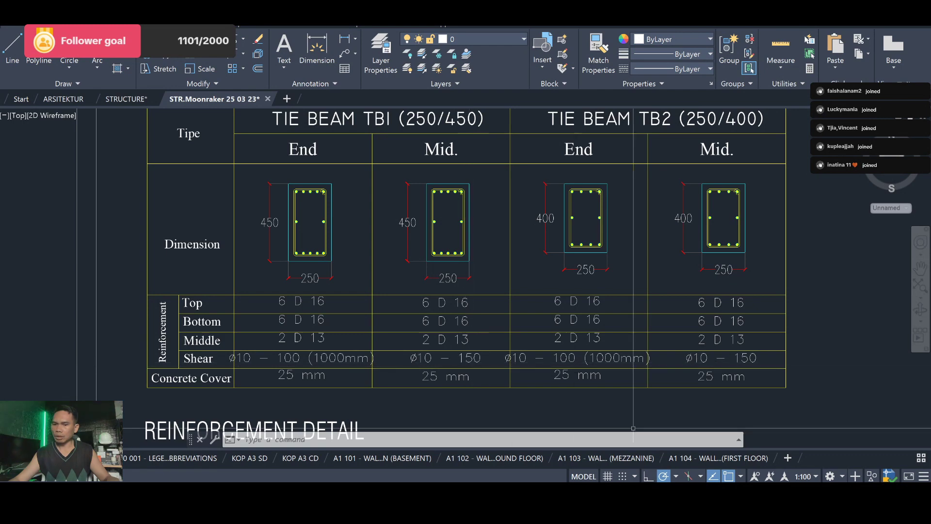
pyautogui.hotkey('alt', 'Tab')
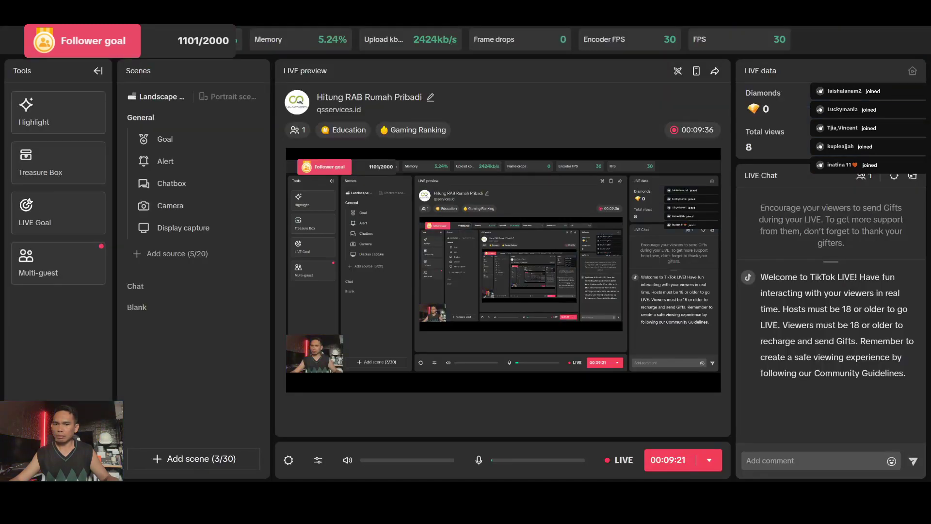
# Show the STRUCTURE* drawing tab in AutoCAD, then bring the CONCRETE sheet back to the front.
pyautogui.hotkey('alt', 'Tab')
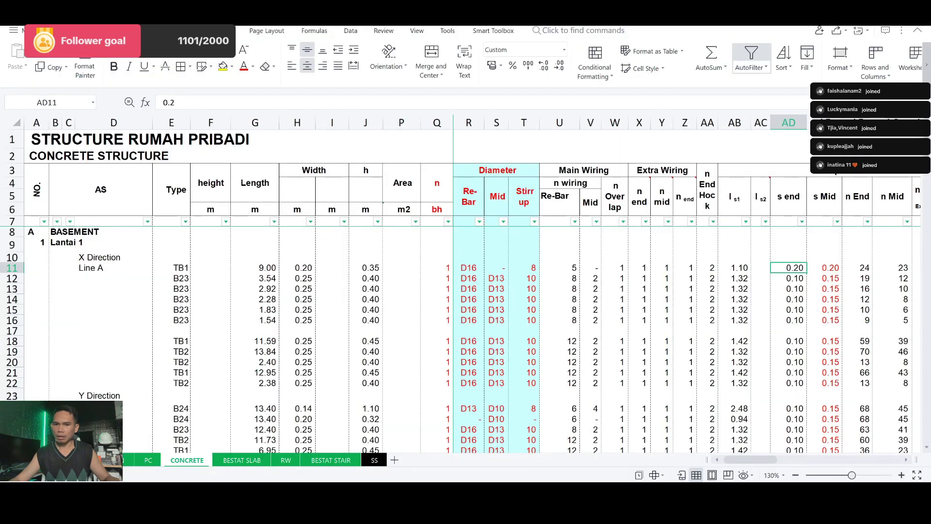
pyautogui.hotkey('alt', 'Tab')
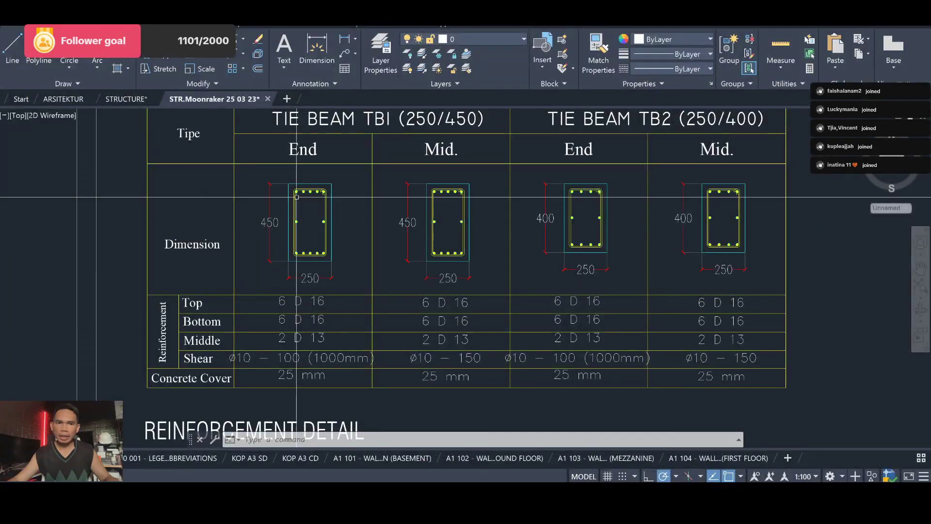
pyautogui.click(112, 99)
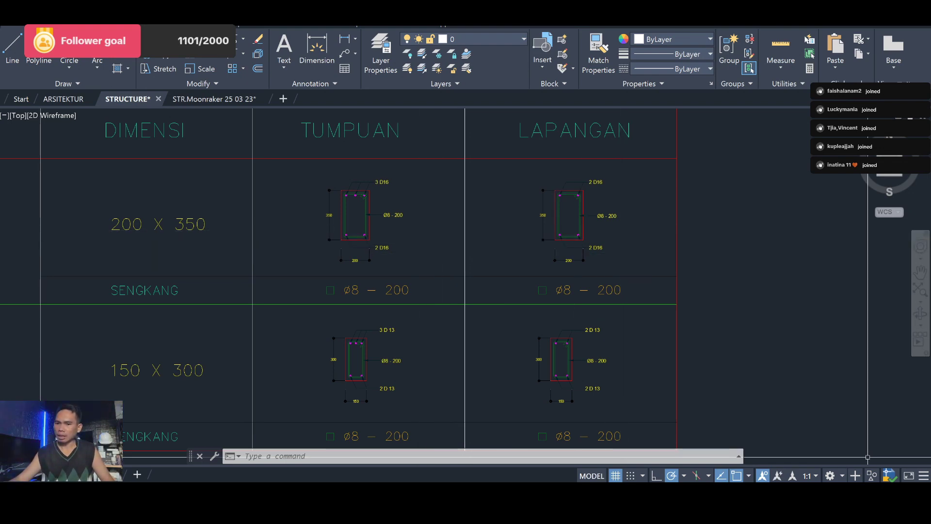
pyautogui.click(849, 499)
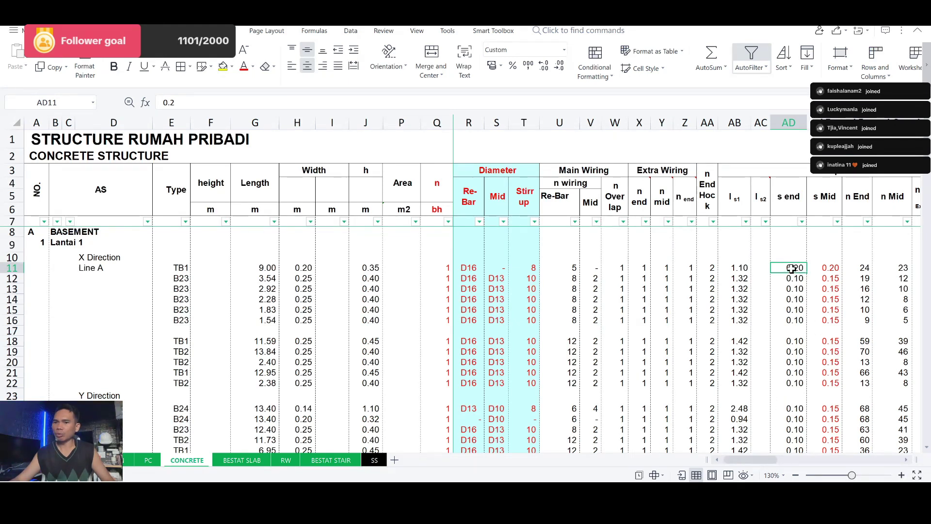
# Review row 11's formulas from the spacing cells through to TB1's 115.69 kg Total.
pyautogui.click(827, 268)
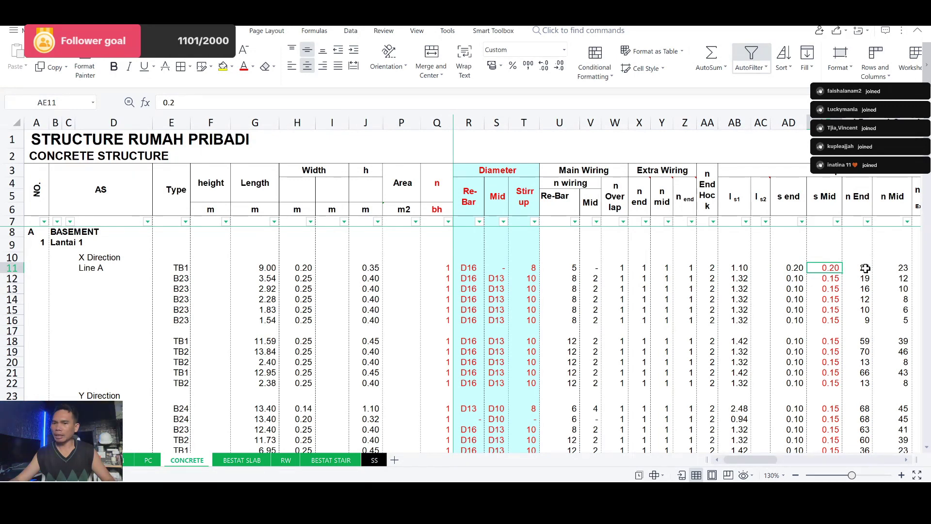
pyautogui.click(895, 269)
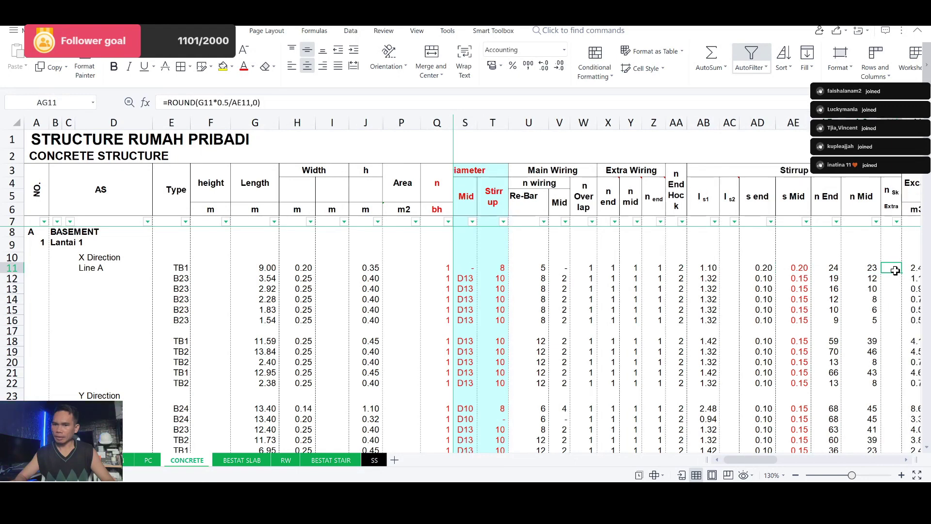
pyautogui.press('Right')
pyautogui.press('Right')
pyautogui.press('Right')
pyautogui.press('Left')
pyautogui.press('Left')
pyautogui.press('Left')
pyautogui.press('Left')
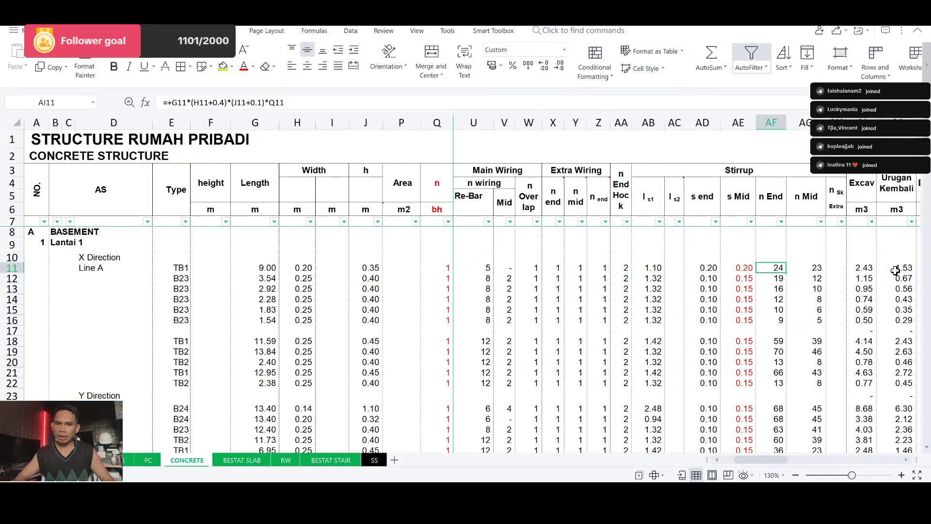
pyautogui.press('Left')
pyautogui.press('Left')
pyautogui.press('Left')
pyautogui.press('Left')
pyautogui.press('Left')
pyautogui.press('Left')
pyautogui.press('Left')
pyautogui.press('Left')
pyautogui.press('Left')
pyautogui.press('Right')
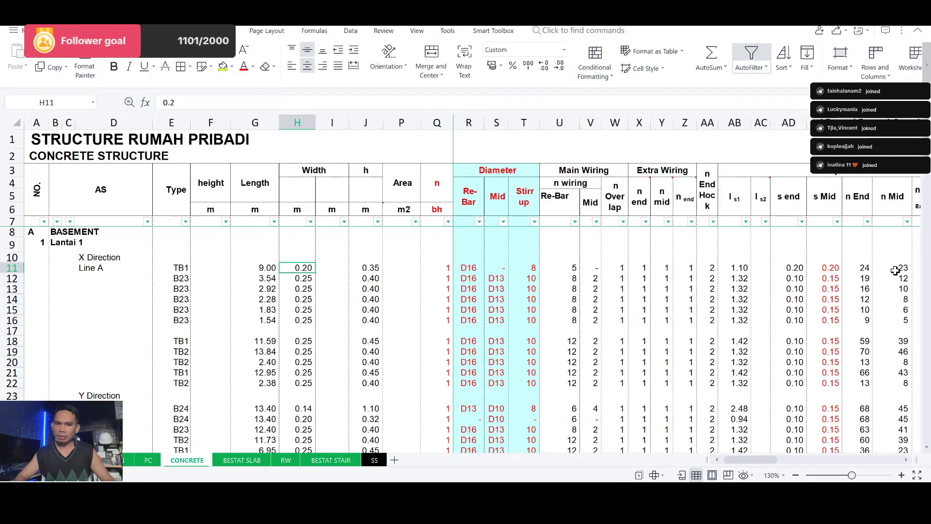
pyautogui.press('Right')
pyautogui.press('Right')
pyautogui.press('Right')
pyautogui.press('Right')
pyautogui.press('Right')
pyautogui.press('Right')
pyautogui.press('Right')
pyautogui.press('Right')
pyautogui.press('Right')
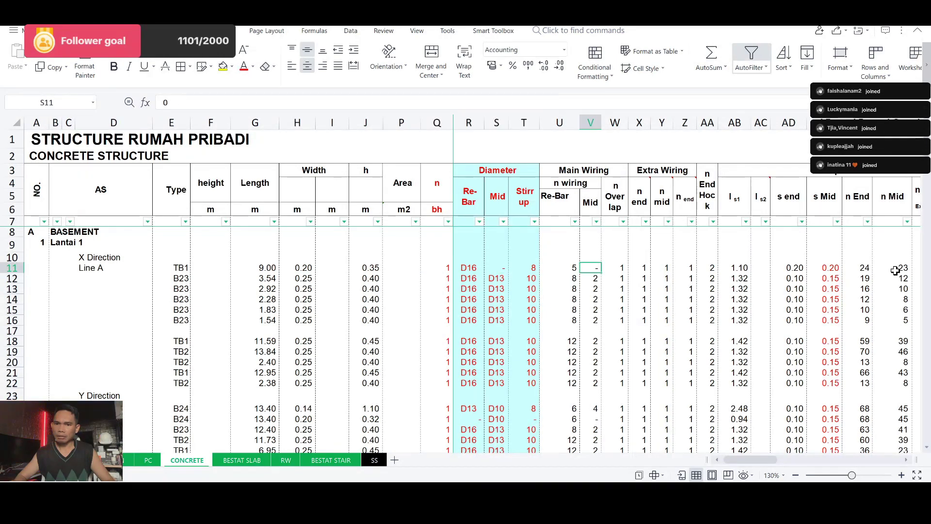
pyautogui.press('Right')
pyautogui.press('Right')
pyautogui.press('Right')
pyautogui.press('Right')
pyautogui.press('Right')
pyautogui.press('Right')
pyautogui.press('Right')
pyautogui.press('Right')
pyautogui.press('Right')
pyautogui.press('Right')
pyautogui.press('Right')
pyautogui.press('Right')
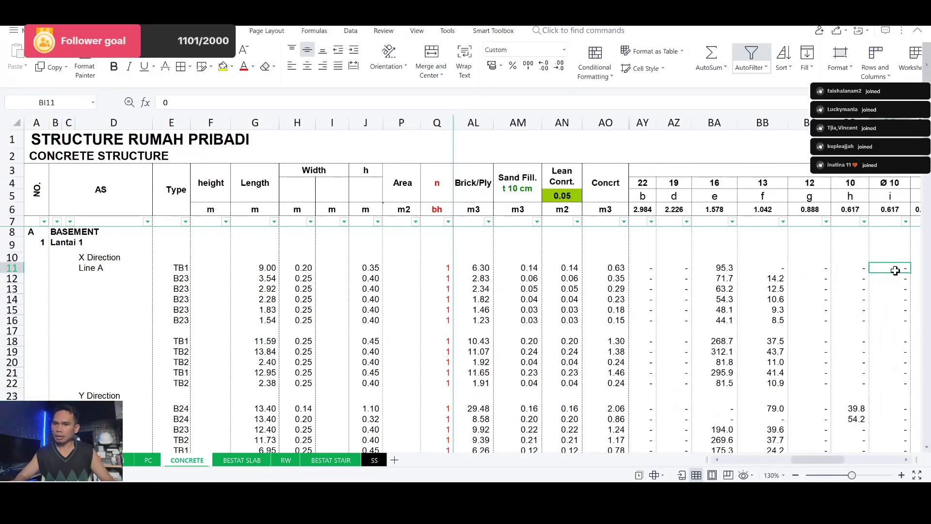
pyautogui.press('Right')
pyautogui.press('Right')
pyautogui.press('Right')
pyautogui.press('Right')
pyautogui.press('Right')
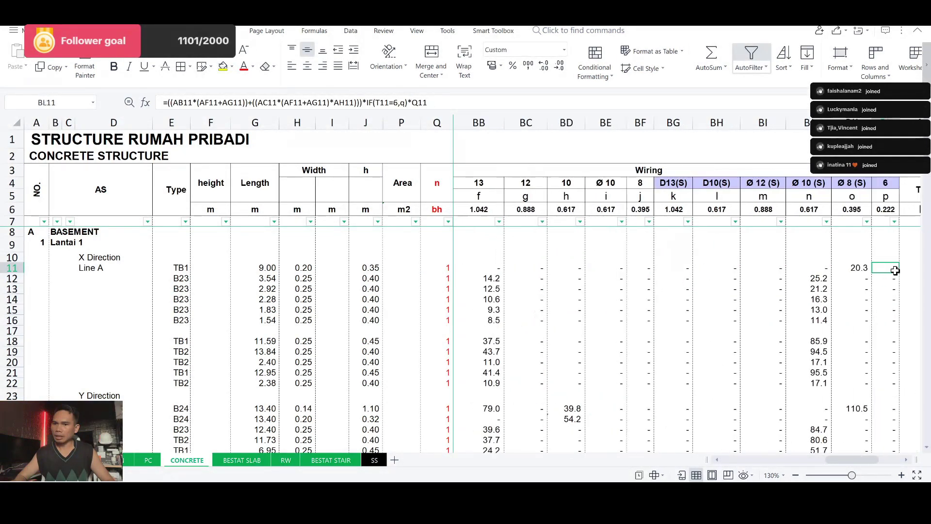
pyautogui.press('Right')
pyautogui.press('Right')
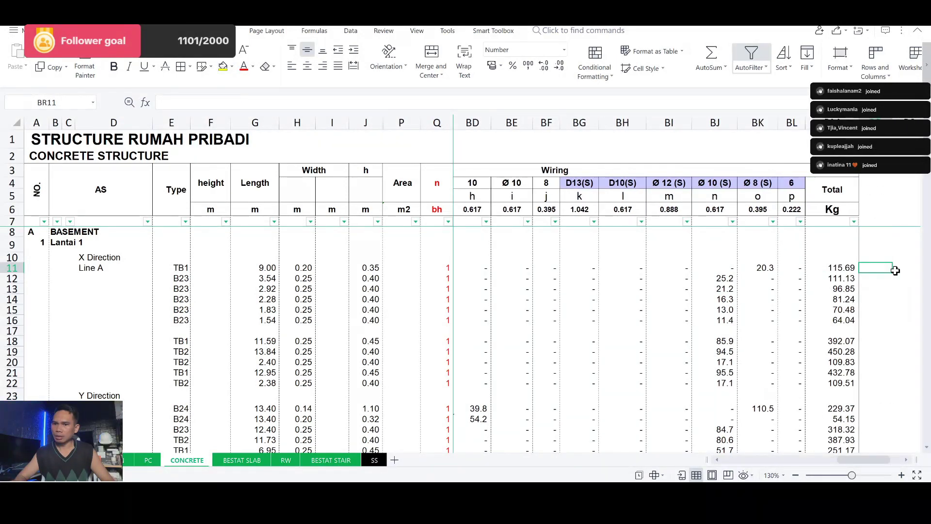
pyautogui.press('Left')
pyautogui.press('Left')
pyautogui.press('Left')
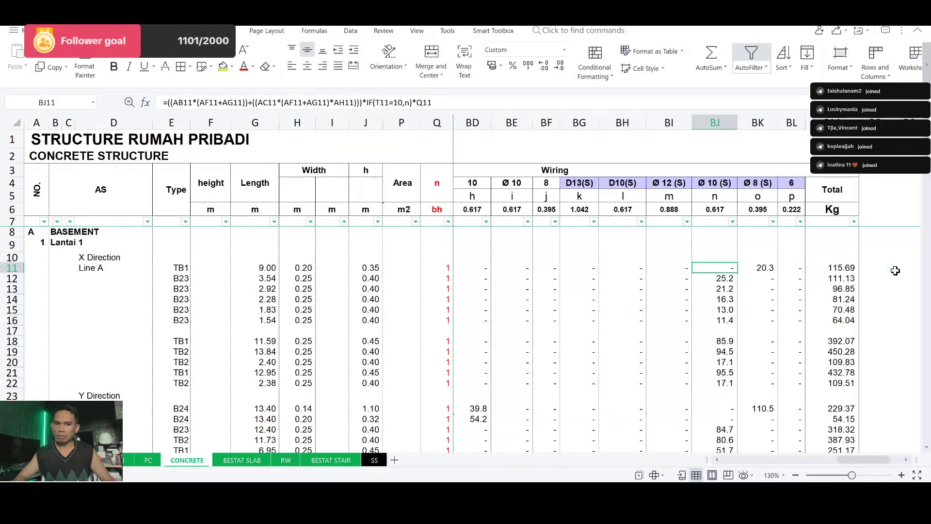
pyautogui.press('Left')
pyautogui.press('Left')
pyautogui.press('Left')
pyautogui.press('Left')
pyautogui.press('Left')
pyautogui.press('Left')
pyautogui.press('Left')
pyautogui.press('Left')
pyautogui.press('Left')
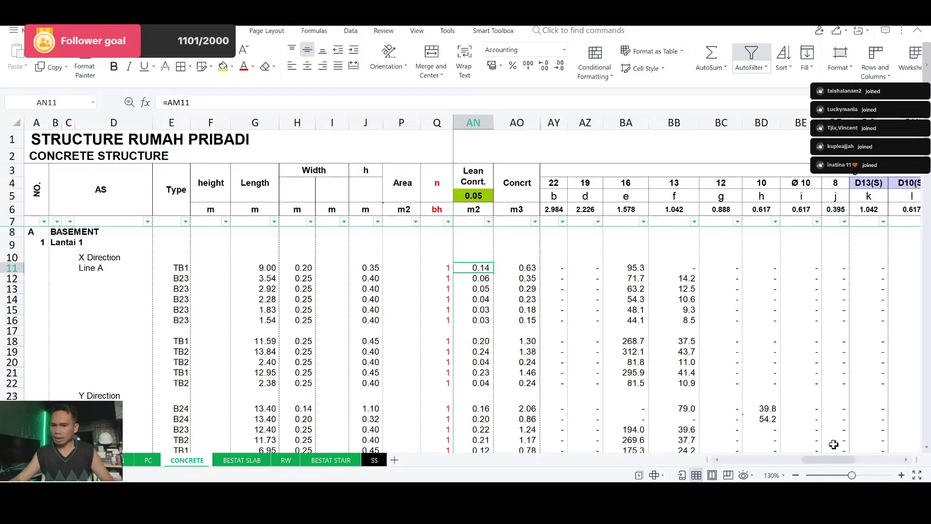
pyautogui.hotkey('alt', 'Tab')
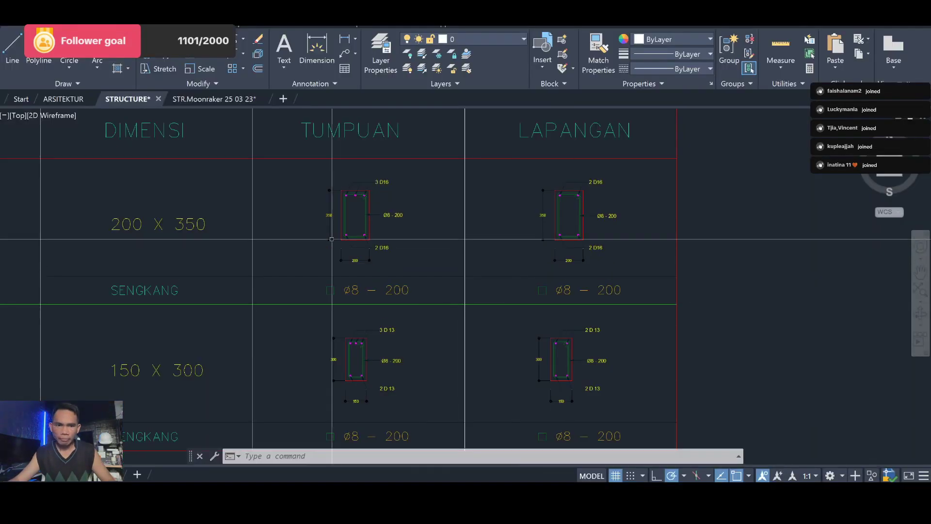
pyautogui.scroll(4, 338, 198)
pyautogui.scroll(2, 338, 198)
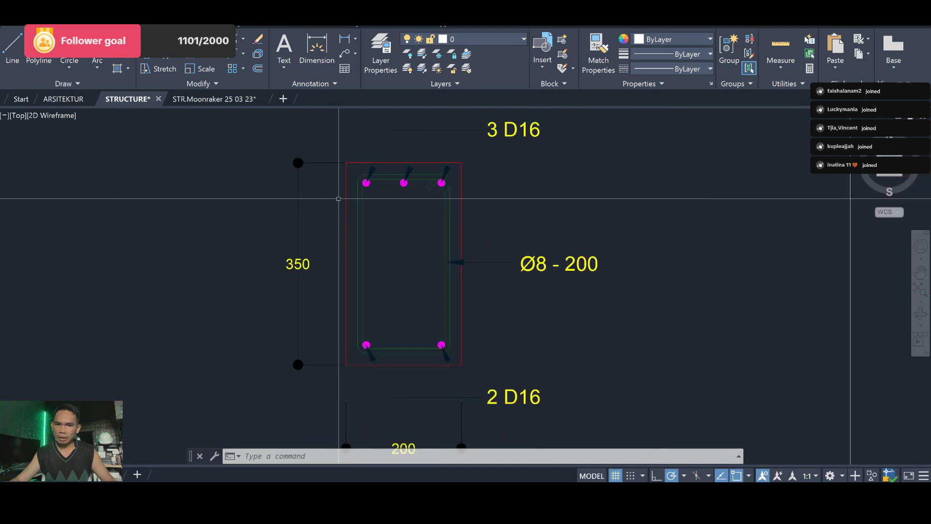
pyautogui.scroll(-2, 338, 198)
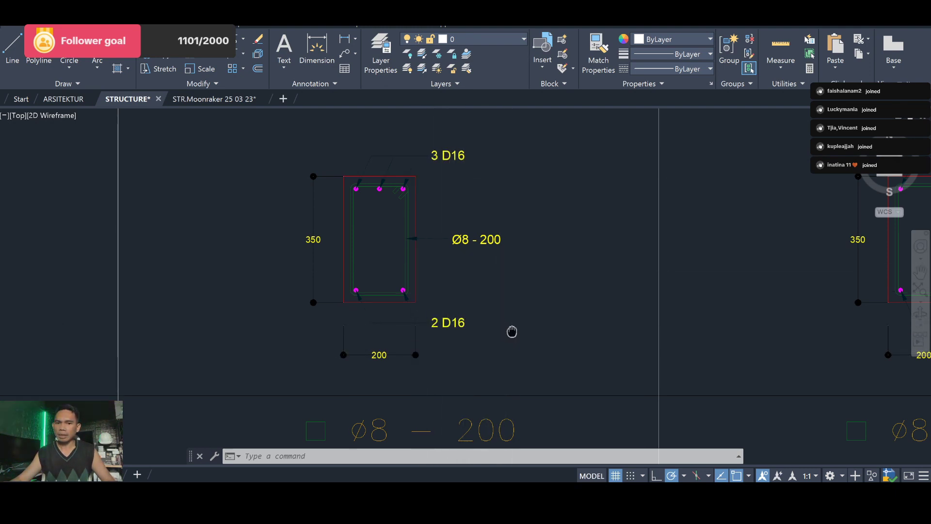
pyautogui.moveTo(512, 332)
pyautogui.mouseDown()
pyautogui.moveTo(261, 269)
pyautogui.moveTo(312, 288)
pyautogui.moveTo(368, 292)
pyautogui.moveTo(343, 311)
pyautogui.mouseUp()
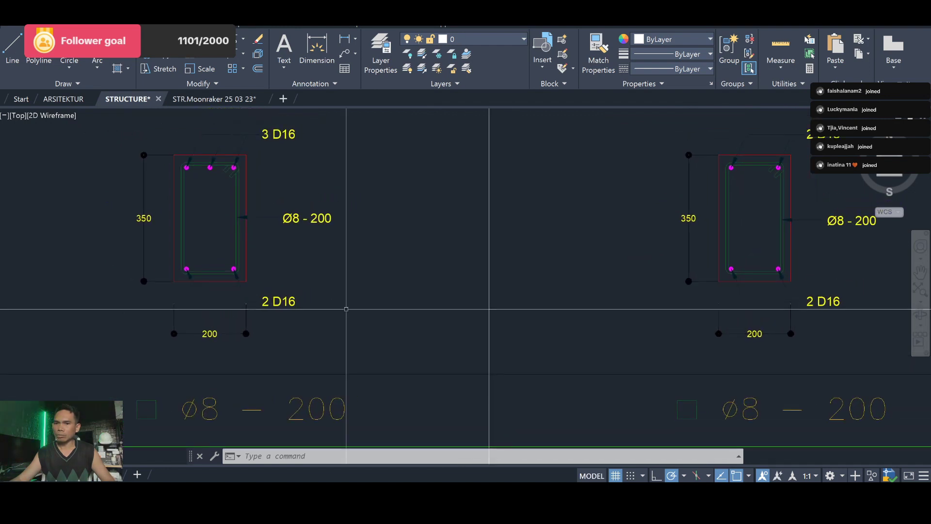
pyautogui.scroll(-2, 433, 292)
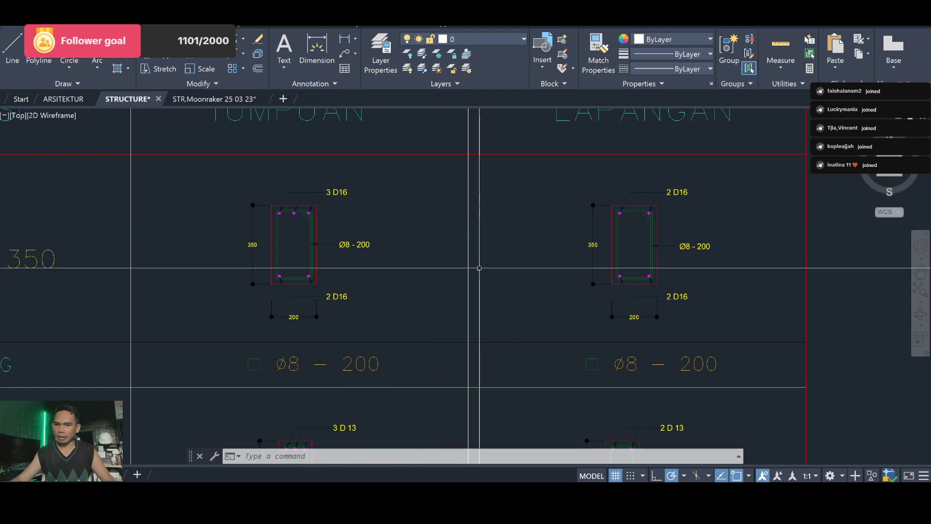
pyautogui.moveTo(483, 269); pyautogui.dragTo(594, 240)
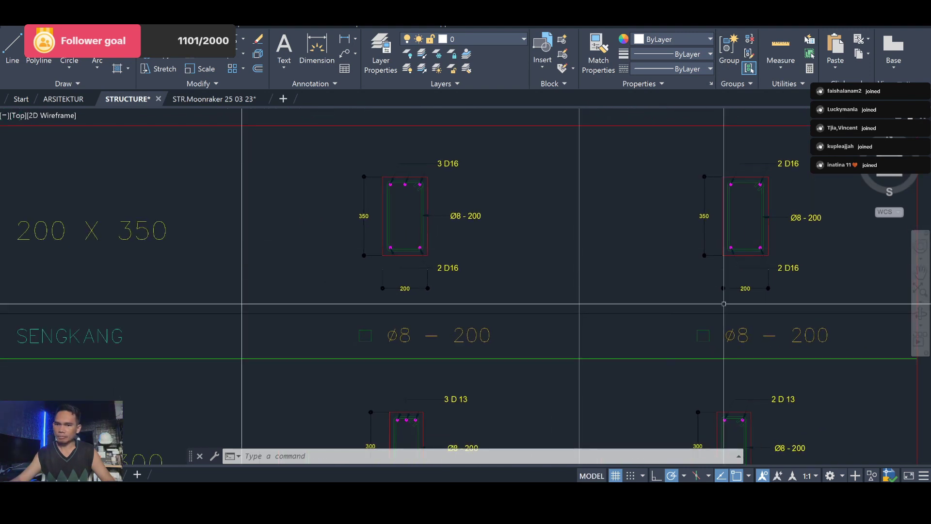
pyautogui.moveTo(673, 272); pyautogui.dragTo(432, 305)
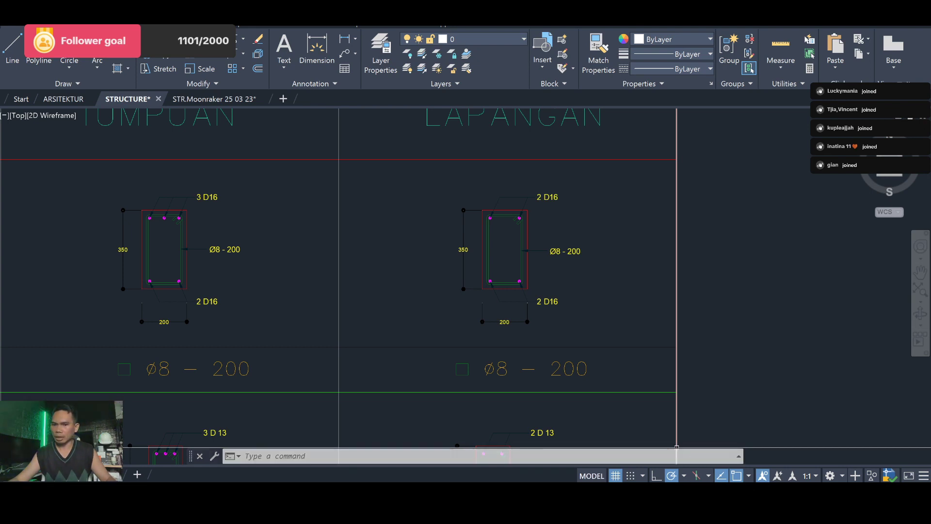
pyautogui.scroll(-4, 668, 375)
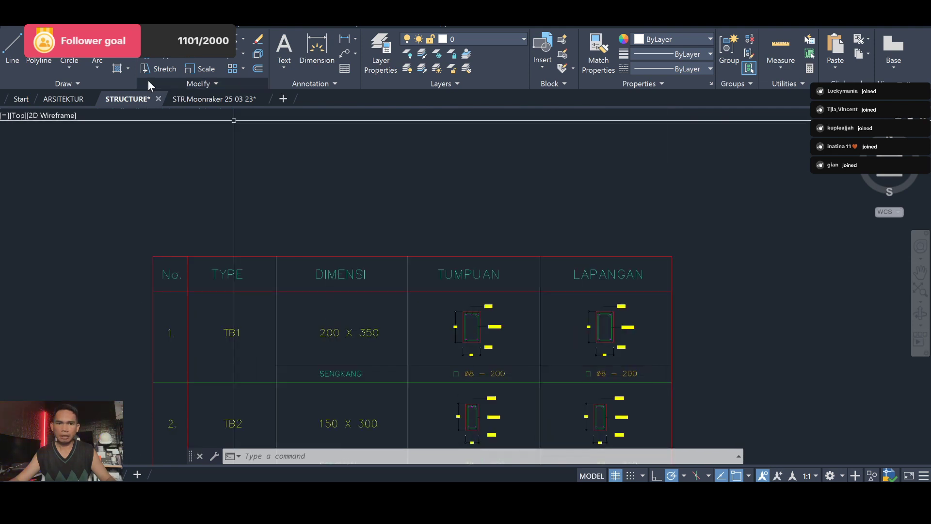
# Switch to the STR.Moonraker drawing and zoom onto its TIE BEAM reinforcement table.
pyautogui.click(189, 97)
pyautogui.scroll(-5, 405, 198)
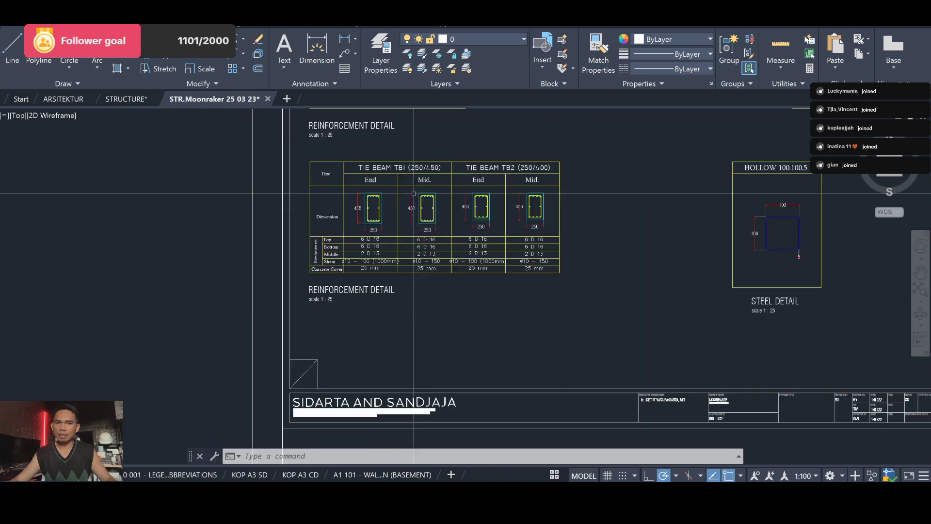
pyautogui.scroll(7, 403, 199)
pyautogui.scroll(-2, 404, 200)
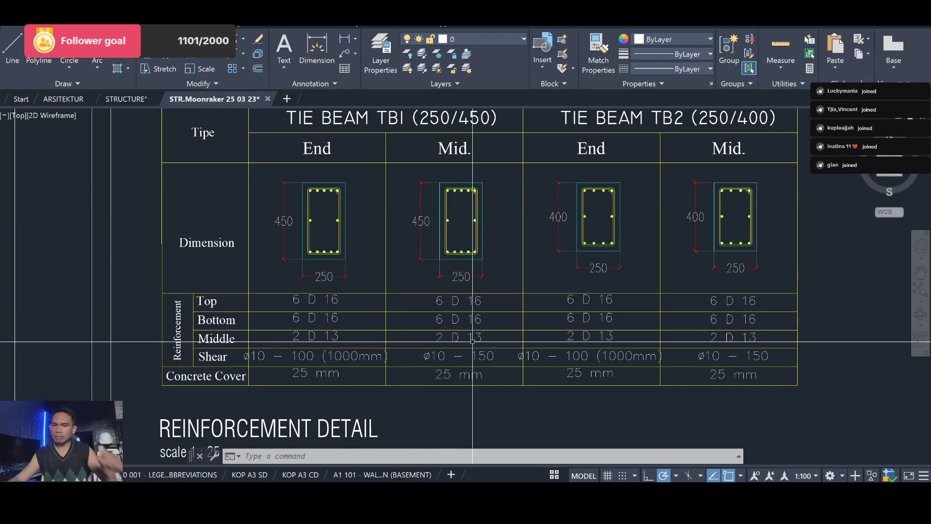
pyautogui.hotkey('alt', 'Tab')
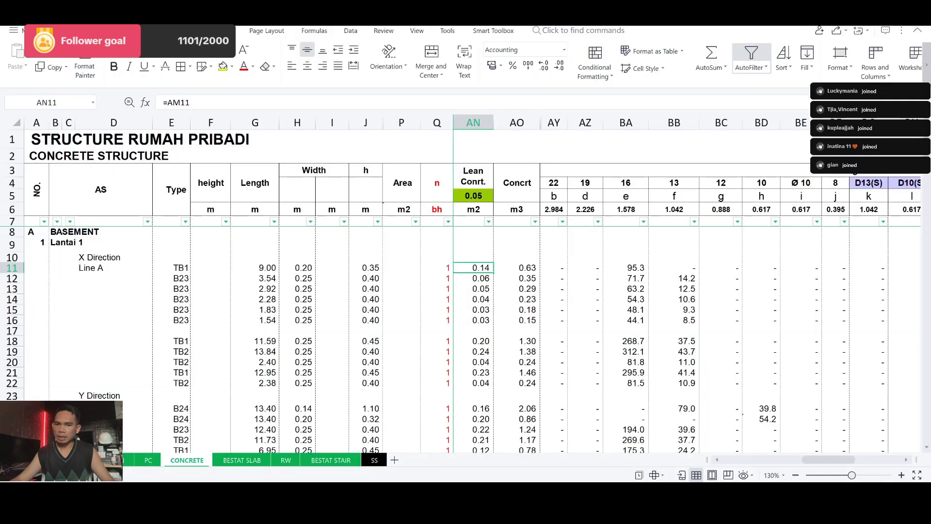
# Enter Line A' in D12 and TB2 as its beam type in E12.
pyautogui.click(528, 275)
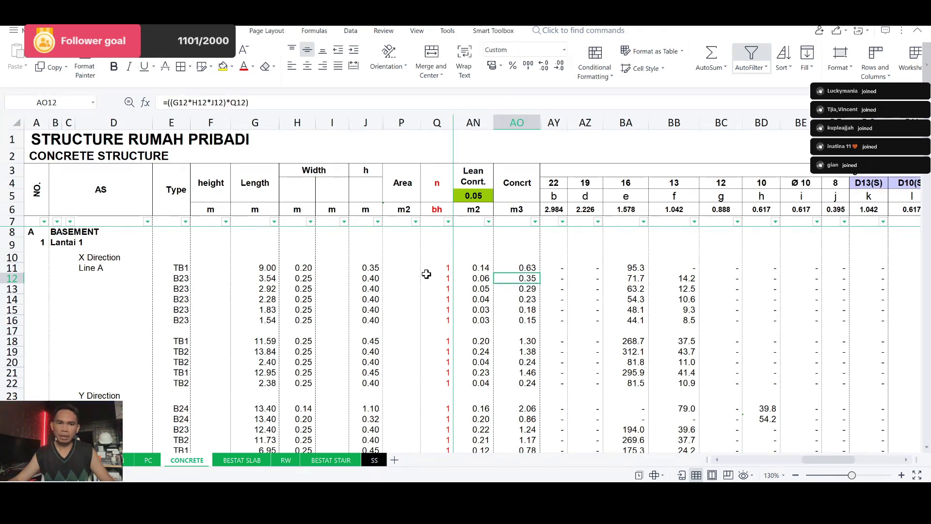
pyautogui.click(181, 280)
pyautogui.click(112, 277)
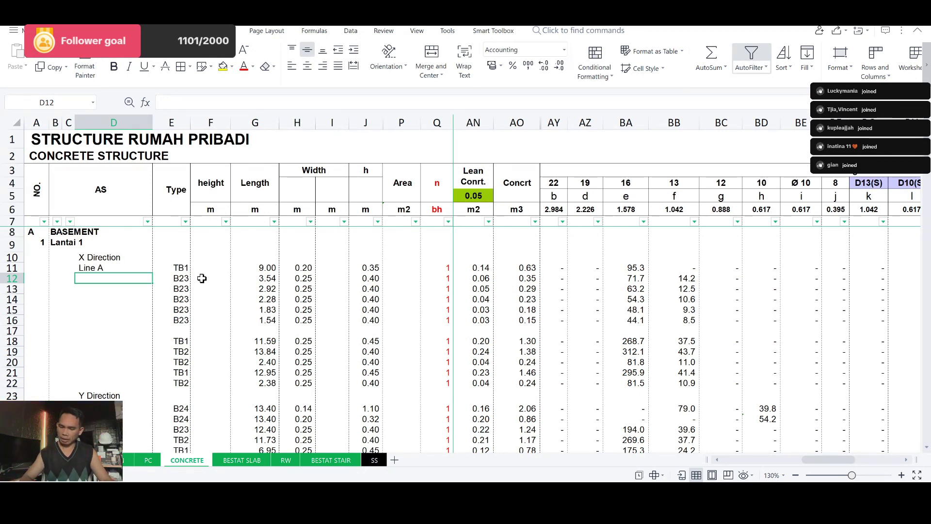
pyautogui.write('Line ')
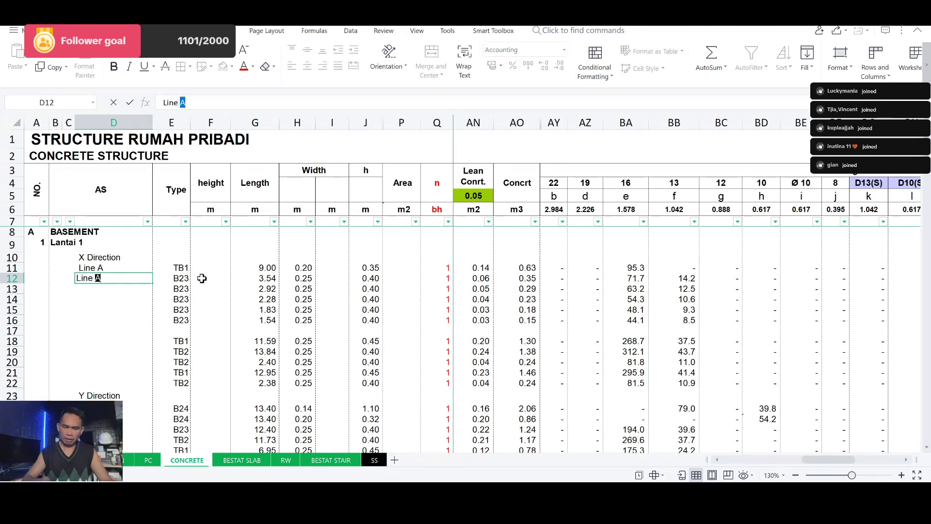
pyautogui.write('A')
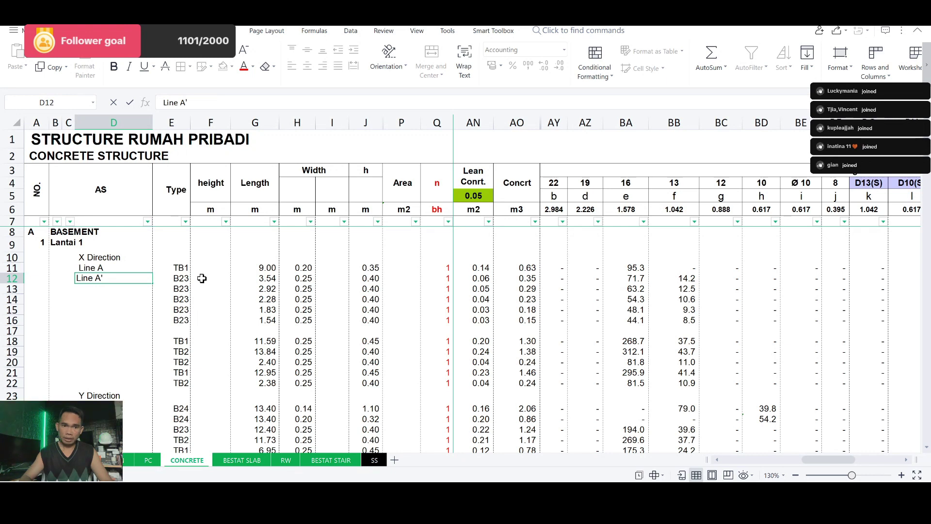
pyautogui.press('Tab')
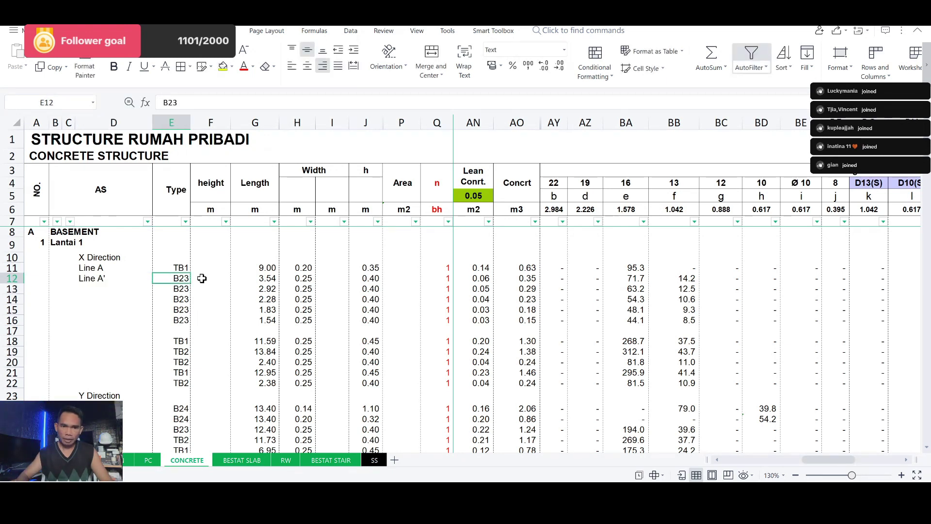
pyautogui.write('TB2')
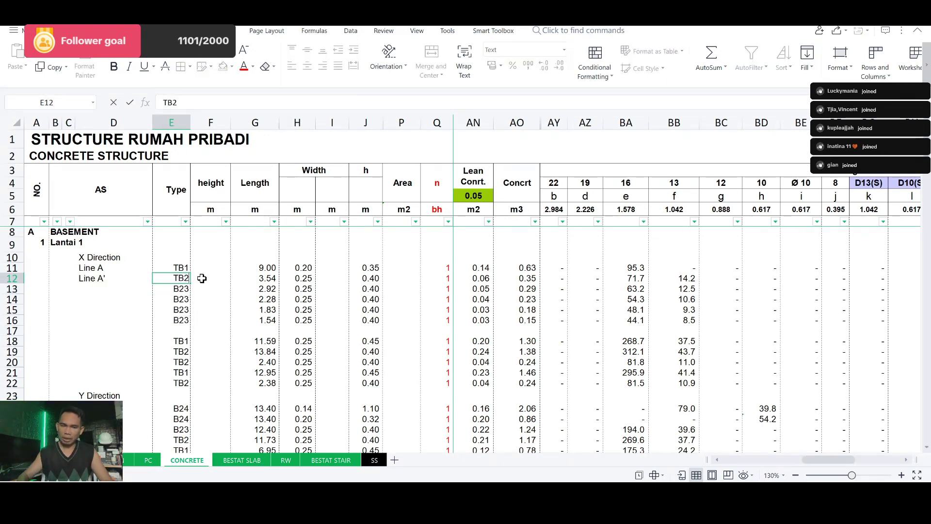
pyautogui.press('Return')
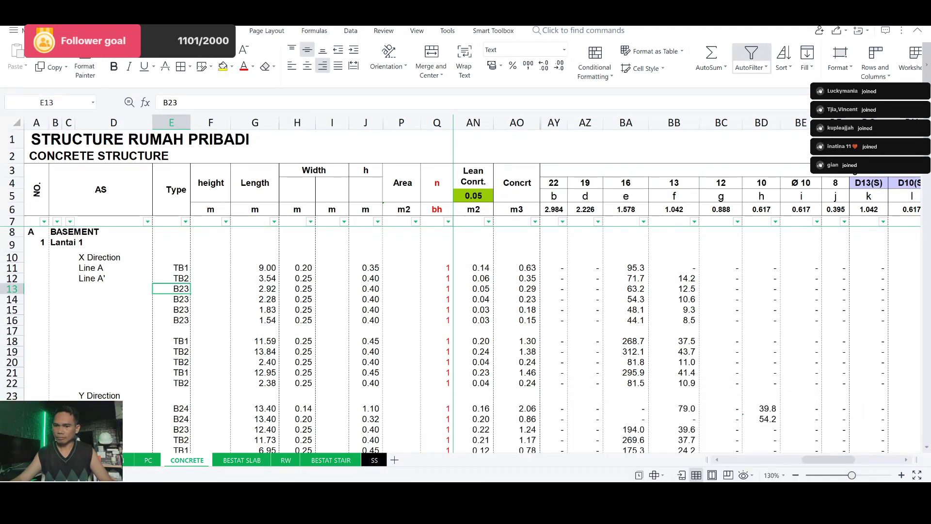
pyautogui.hotkey('alt', 'Tab')
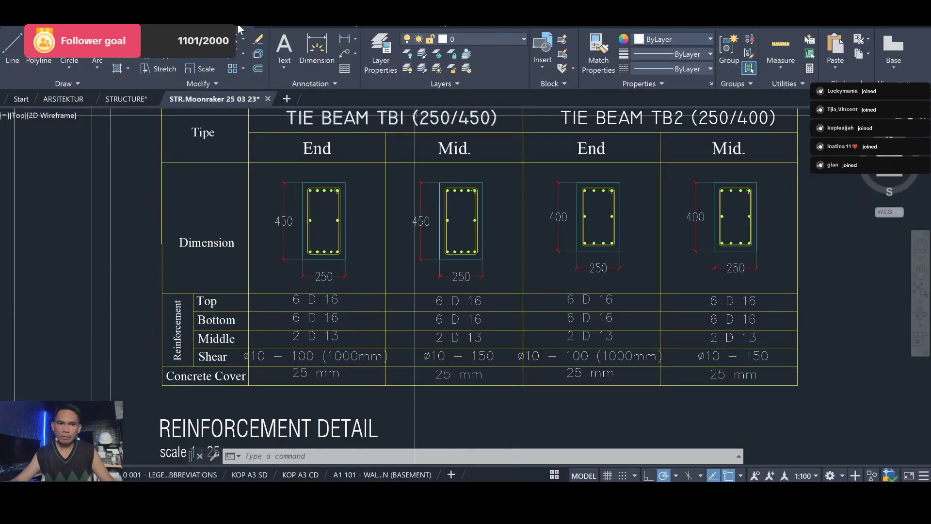
# Switch to the STRUCTURE drawing, zoom around the foundation plan and close the stray project folder window.
pyautogui.click(138, 98)
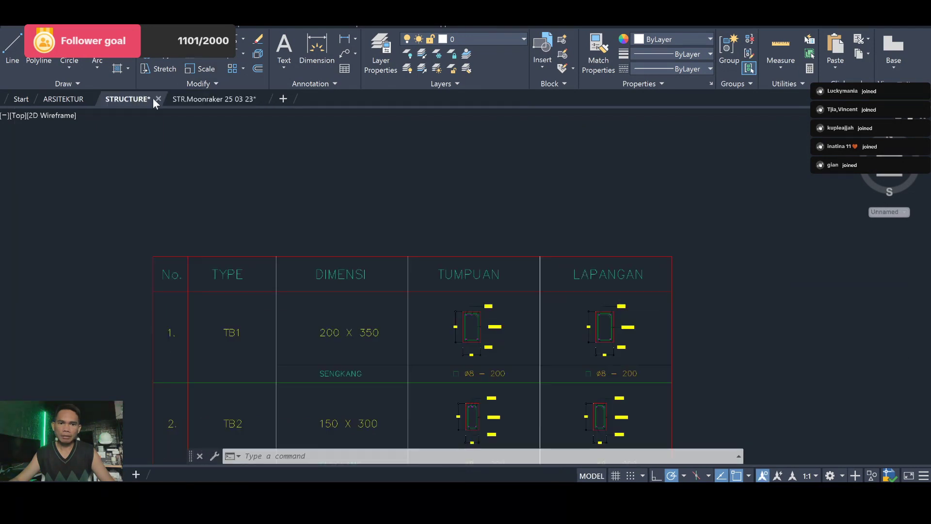
pyautogui.scroll(-2, 421, 194)
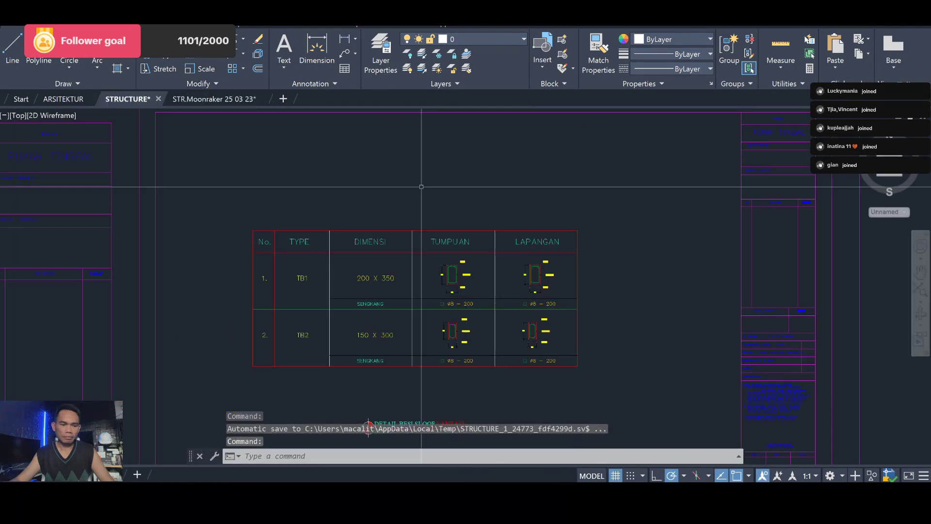
pyautogui.scroll(-5, 641, 247)
pyautogui.scroll(-2, 641, 247)
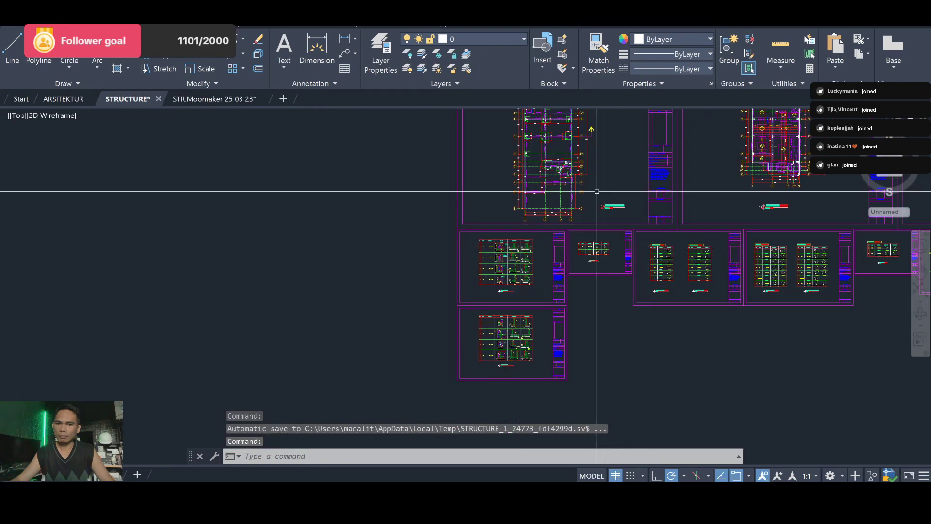
pyautogui.scroll(-2, 581, 271)
pyautogui.scroll(-1, 569, 283)
pyautogui.scroll(5, 570, 283)
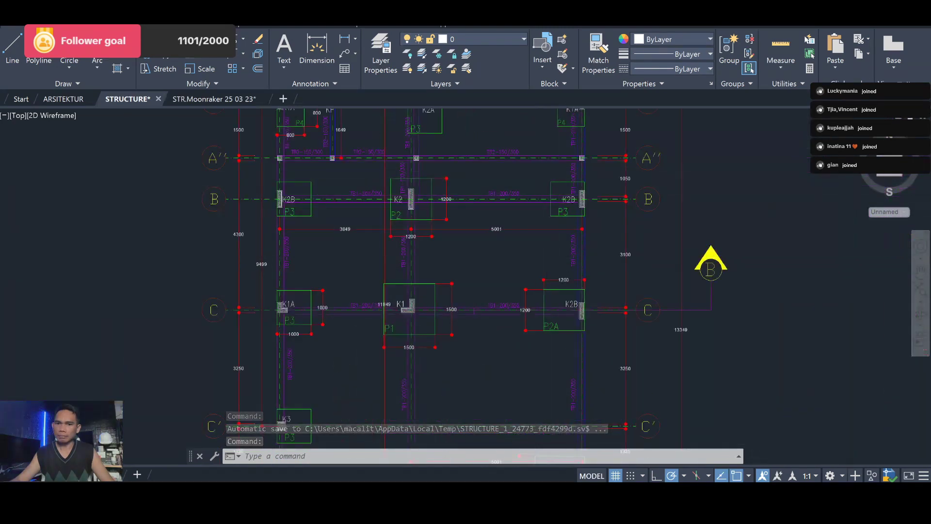
pyautogui.scroll(2, 519, 276)
pyautogui.scroll(-1, 420, 276)
pyautogui.scroll(2, 720, 193)
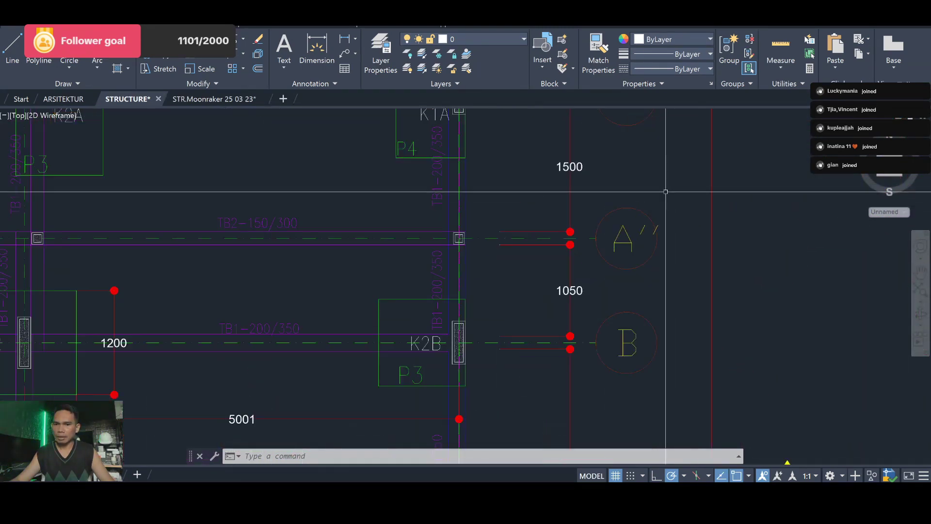
pyautogui.scroll(2, 601, 218)
pyautogui.hotkey('alt', 'Tab')
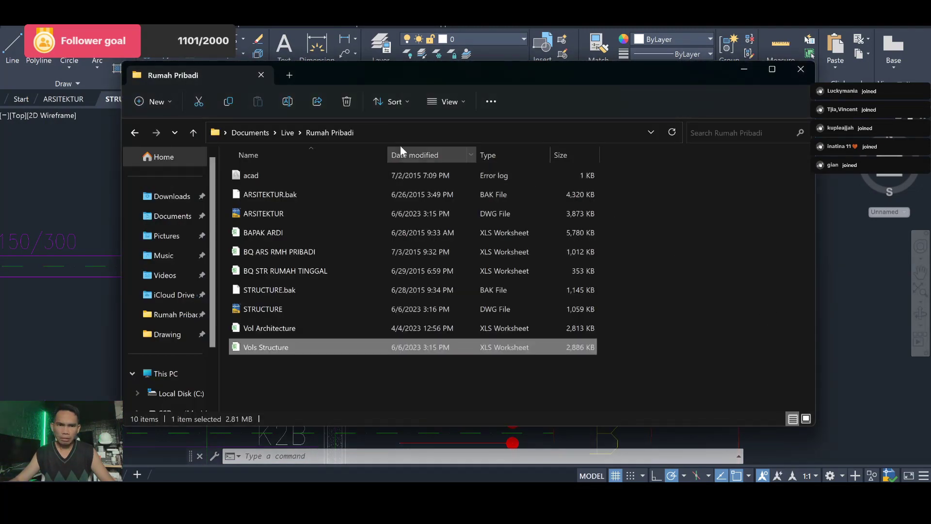
pyautogui.click(800, 70)
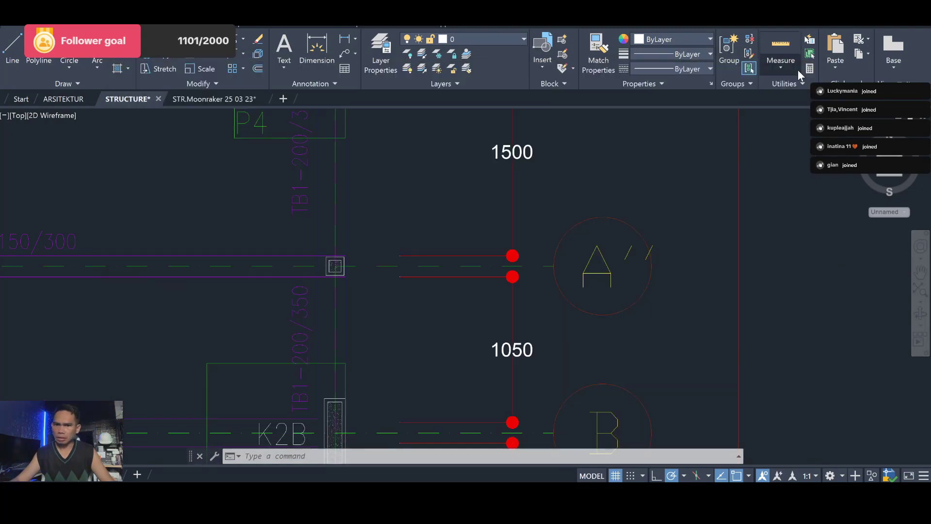
# Pan along the TB2 150/300 beam on grid line A' across to grid B.
pyautogui.scroll(-3, 755, 200)
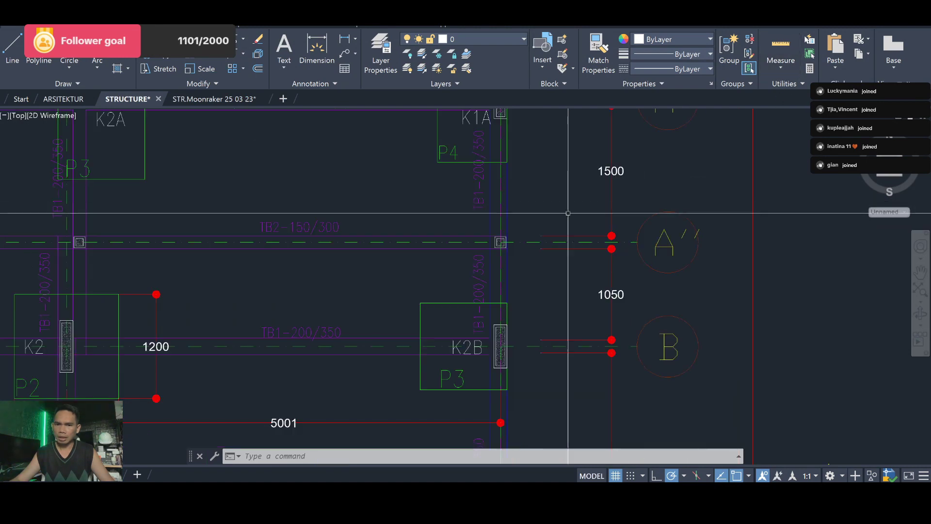
pyautogui.moveTo(204, 196); pyautogui.dragTo(540, 196)
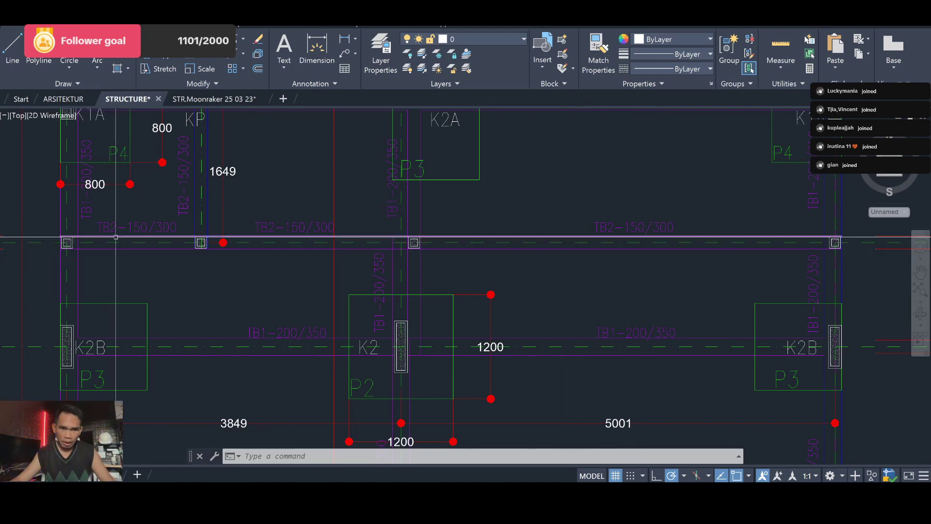
pyautogui.moveTo(197, 241)
pyautogui.mouseDown()
pyautogui.moveTo(312, 241)
pyautogui.moveTo(228, 306)
pyautogui.mouseUp()
pyautogui.scroll(-4, 340, 189)
pyautogui.scroll(2, 339, 188)
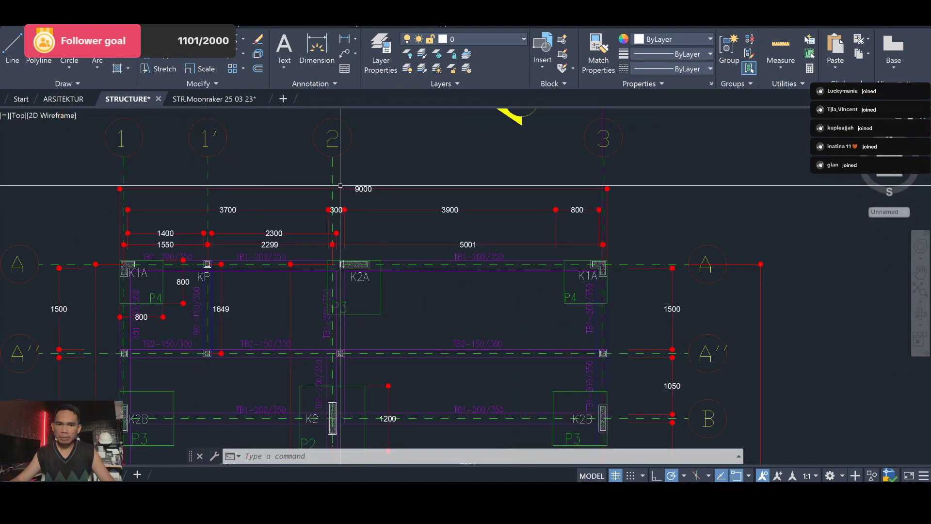
pyautogui.moveTo(453, 348)
pyautogui.mouseDown()
pyautogui.moveTo(440, 203)
pyautogui.moveTo(490, 239)
pyautogui.mouseUp()
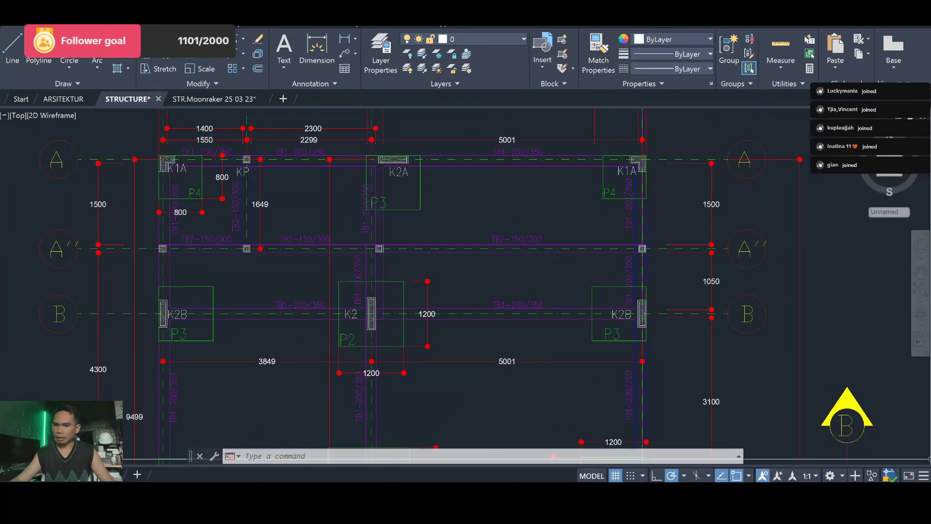
pyautogui.hotkey('alt', 'Tab')
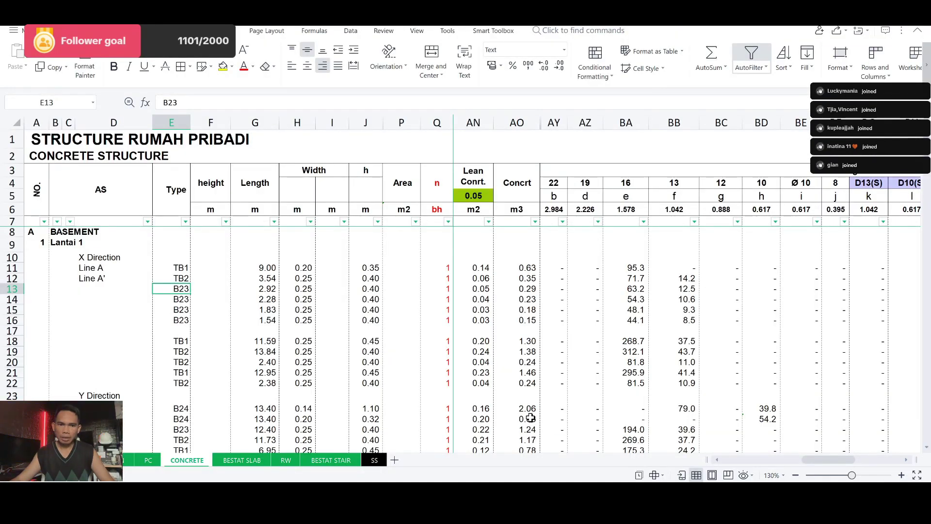
# Set Line A' TB2 to 9.00 m long, 0.15 m wide and 0.30 m high.
pyautogui.press('Up')
pyautogui.press('Right')
pyautogui.press('Right')
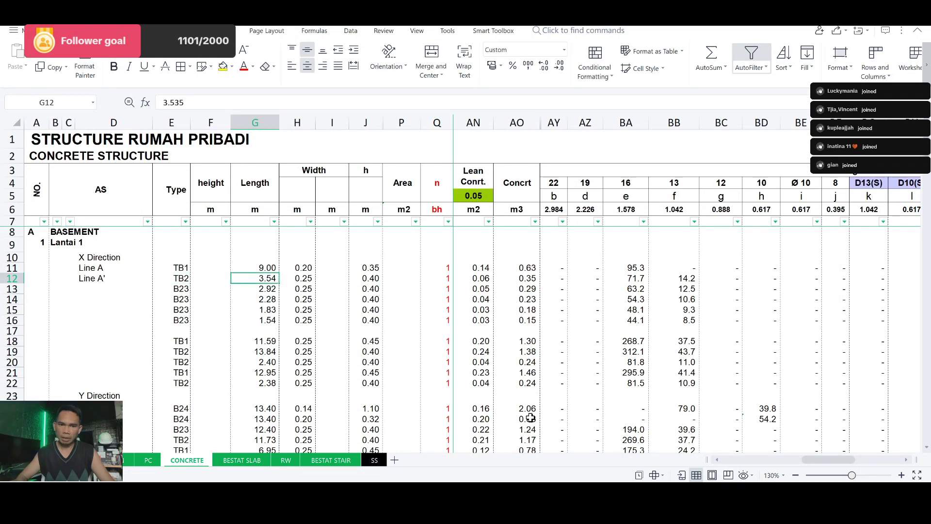
pyautogui.write('9')
pyautogui.press('Return')
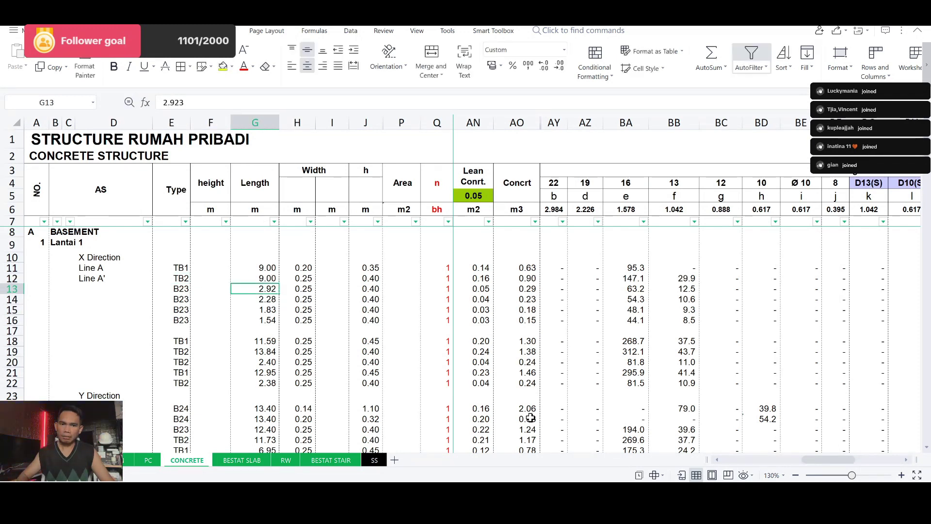
pyautogui.press('Up')
pyautogui.press('Right')
pyautogui.write('0.15')
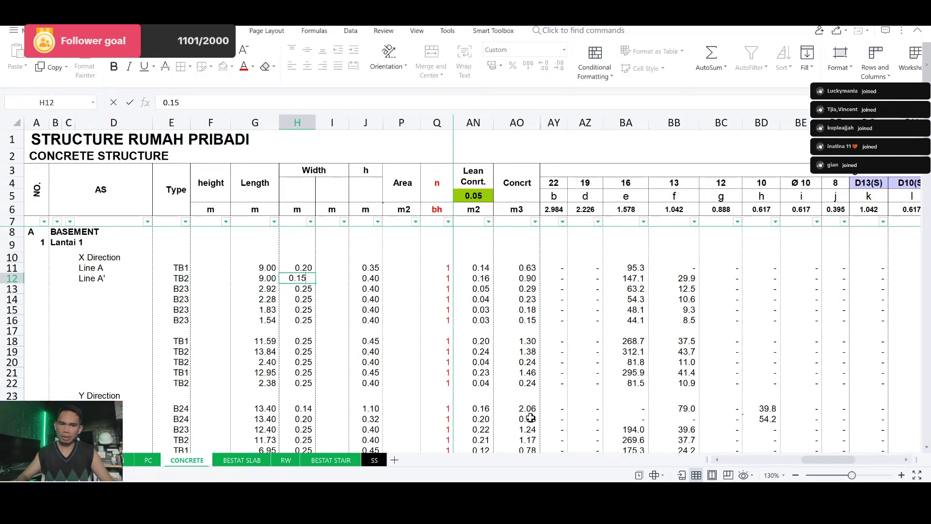
pyautogui.press('Right')
pyautogui.press('Right')
pyautogui.write('0')
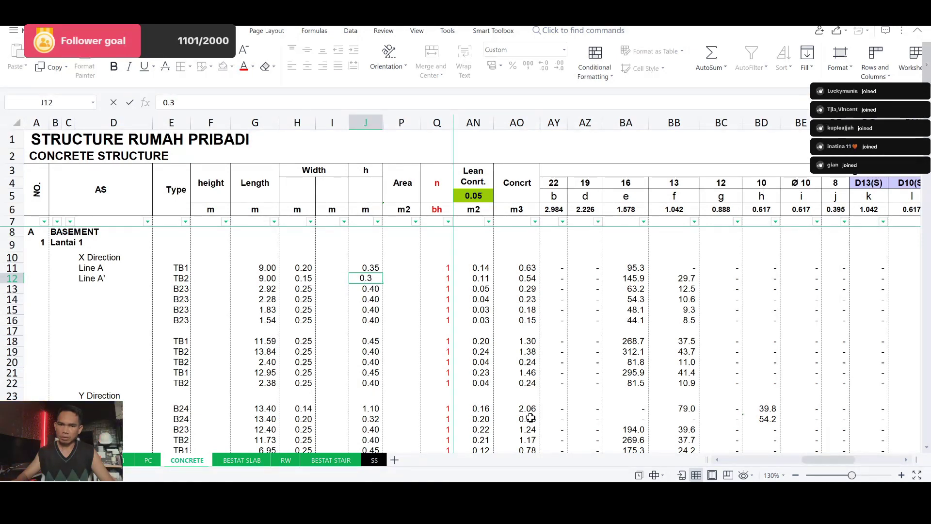
pyautogui.press('Return')
pyautogui.press('Up')
pyautogui.press('Right')
pyautogui.press('Right')
pyautogui.press('Right')
pyautogui.press('Right')
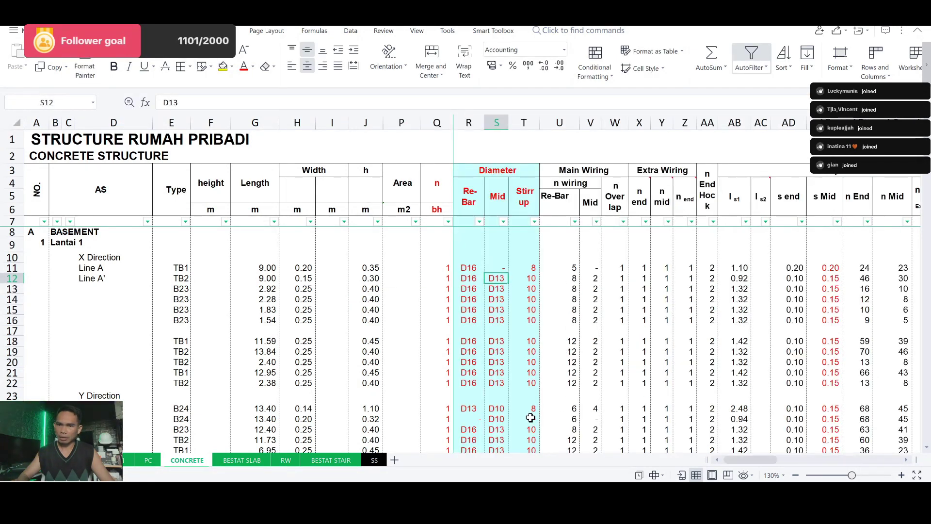
pyautogui.press('Right')
pyautogui.press('Left')
pyautogui.press('Left')
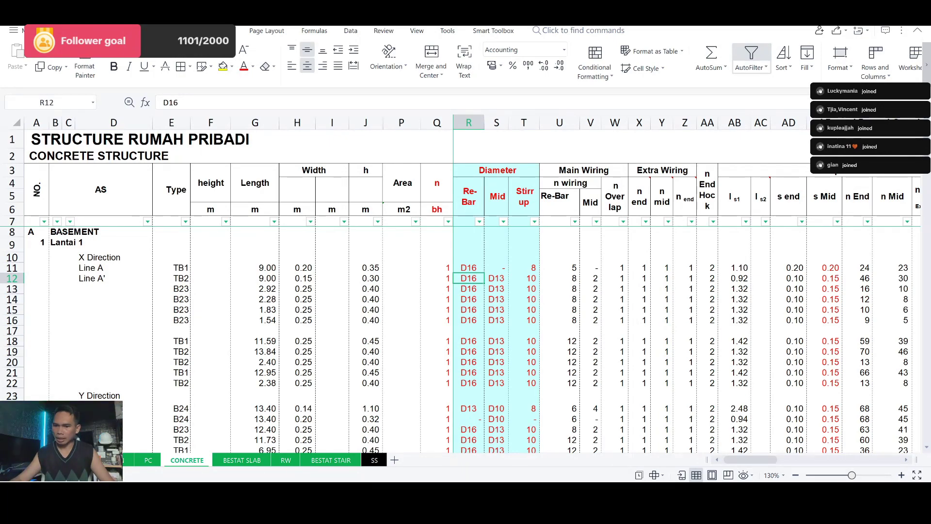
pyautogui.hotkey('alt', 'Tab')
pyautogui.scroll(-3, 374, 208)
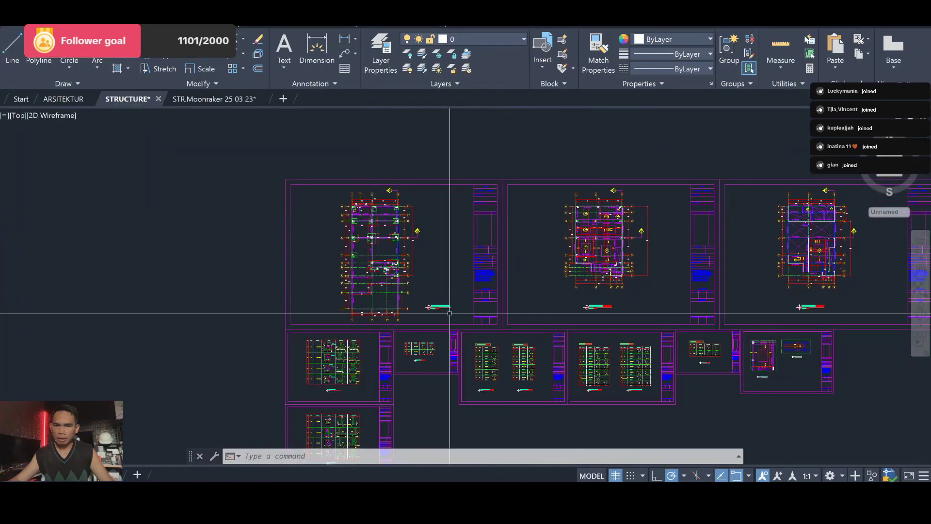
# Zoom onto the TB2 150 X 300 section: 3 D13 top, 2 D13 bottom bars, Ø8-200 stirrups.
pyautogui.scroll(5, 450, 313)
pyautogui.scroll(3, 426, 363)
pyautogui.scroll(3, 250, 271)
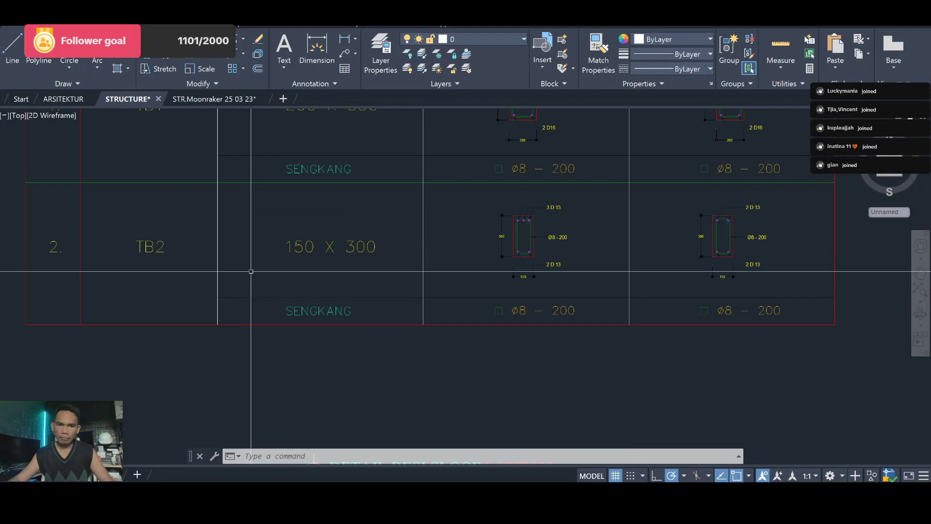
pyautogui.moveTo(512, 279); pyautogui.dragTo(336, 311)
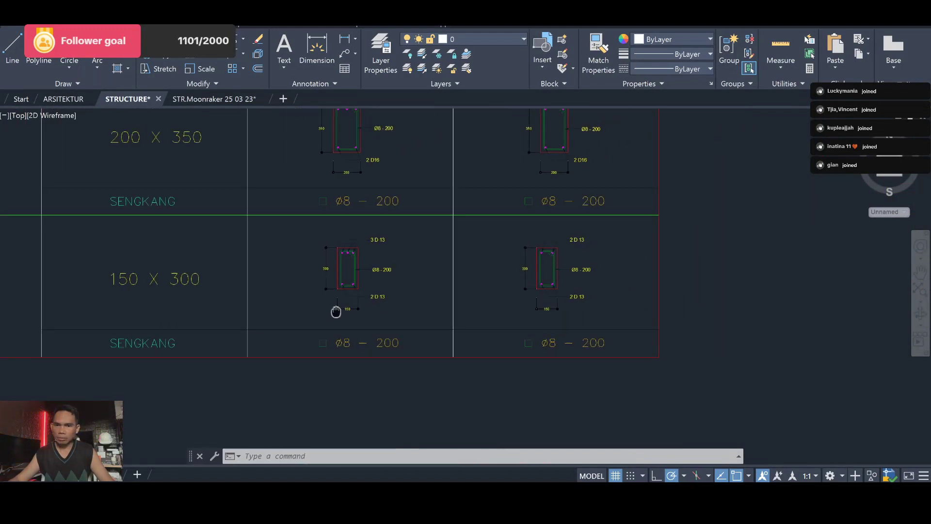
pyautogui.scroll(2, 353, 286)
pyautogui.scroll(4, 353, 286)
pyautogui.scroll(-2, 248, 291)
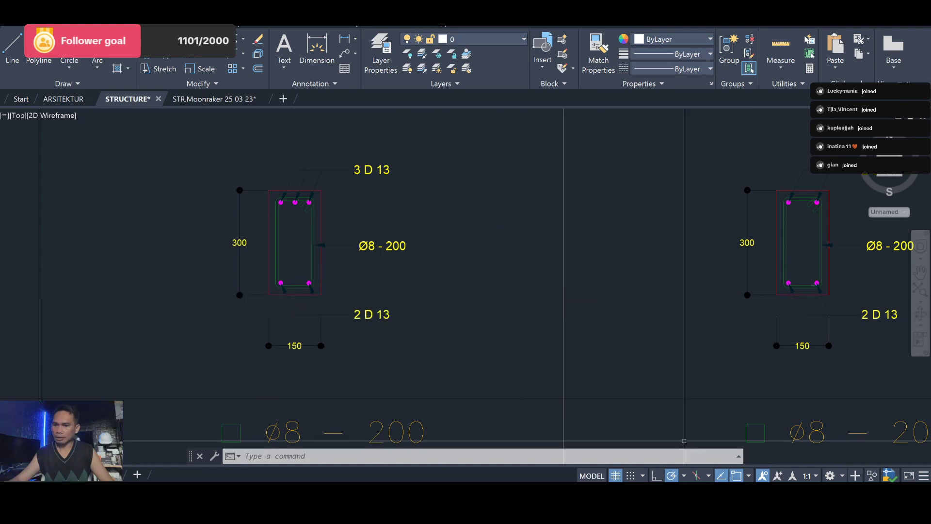
pyautogui.hotkey('alt', 'Tab')
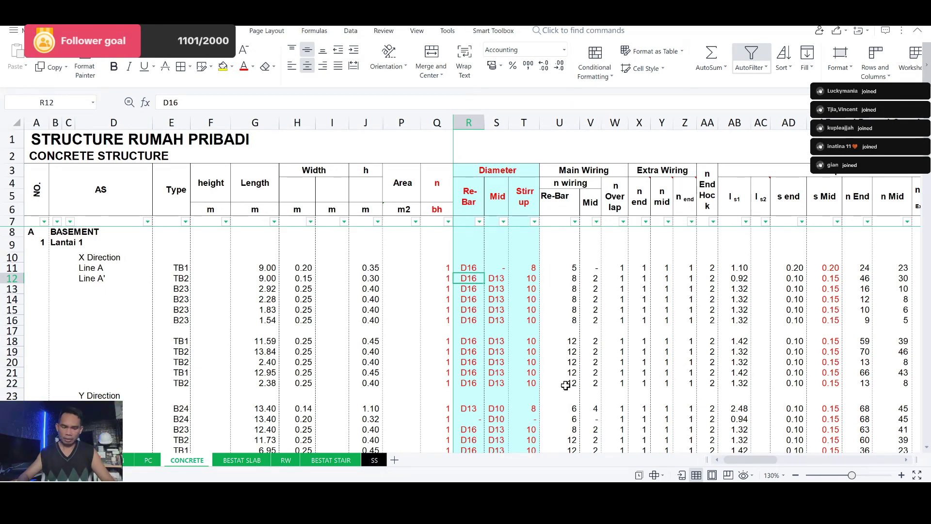
# Enter D13 main bars, no mid bars and 8 mm stirrups for the Line A' TB2 row.
pyautogui.write('D13')
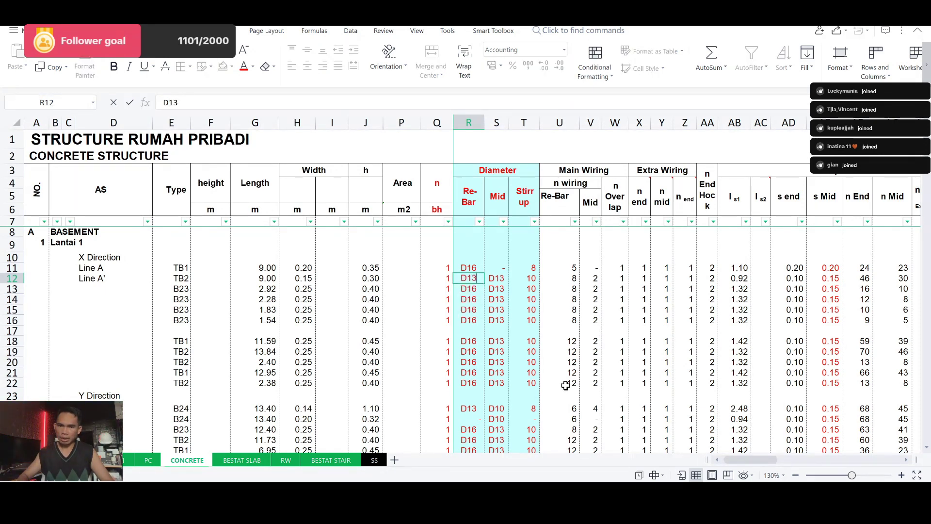
pyautogui.press('Tab')
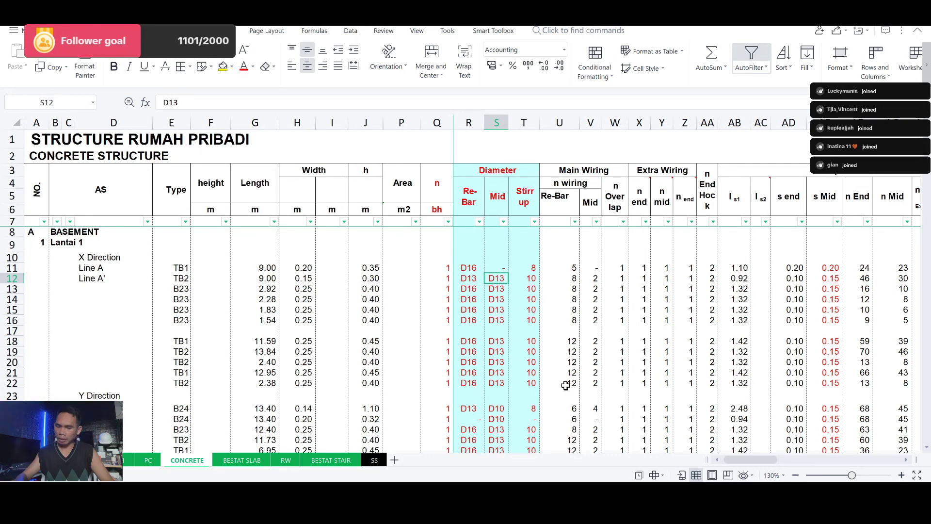
pyautogui.write('-')
pyautogui.press('Tab')
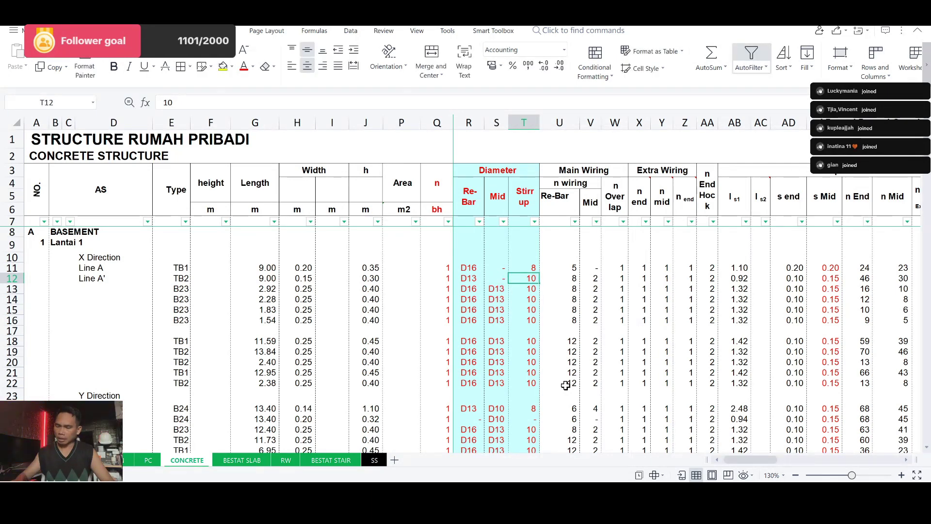
pyautogui.write('8')
pyautogui.press('Tab')
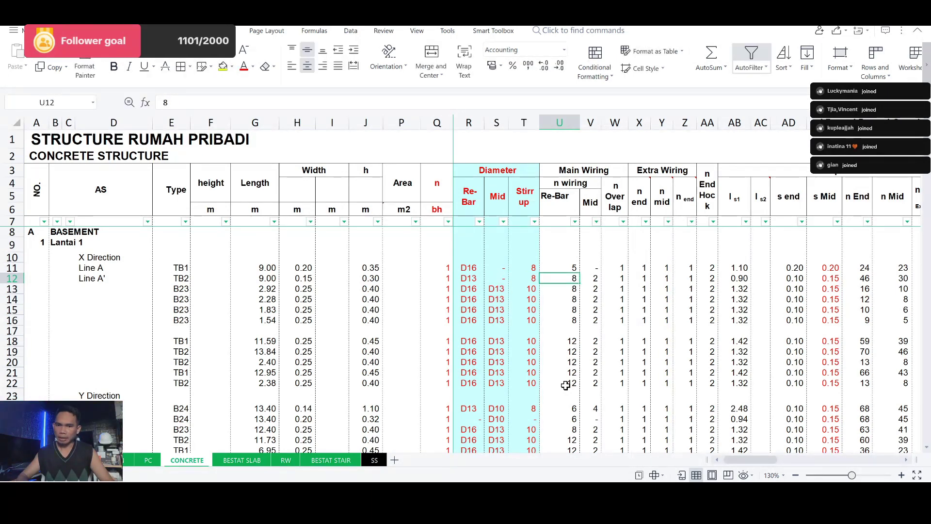
# Set 5 main bars, no mid bars and 0.20 end and mid stirrup spacing.
pyautogui.write('5')
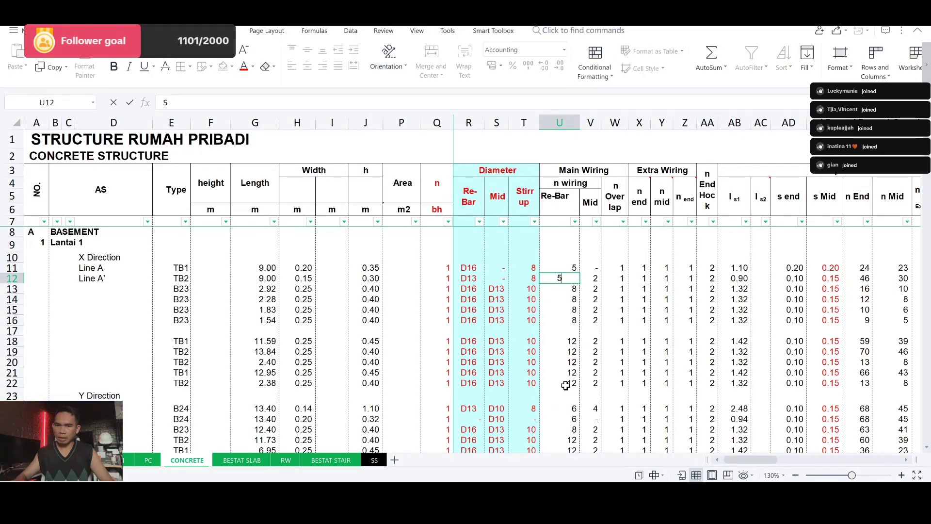
pyautogui.press('Tab')
pyautogui.write('-')
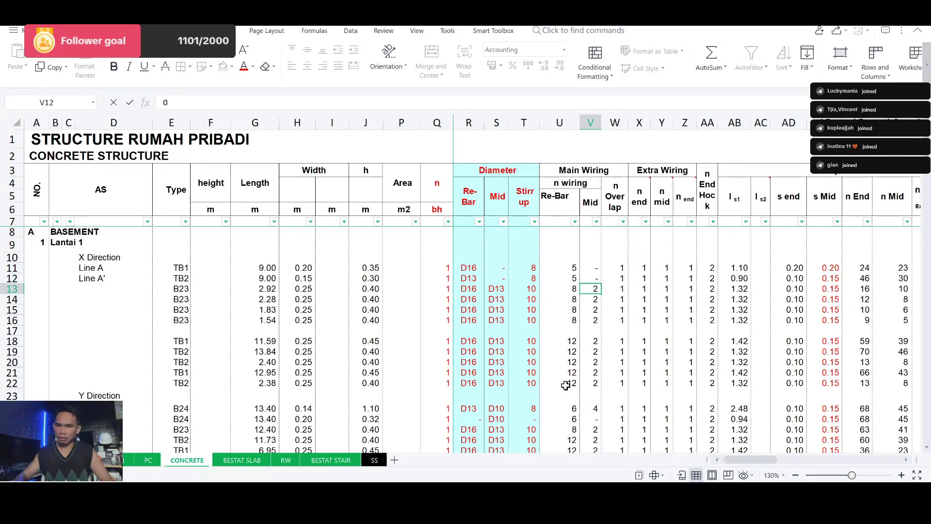
pyautogui.press('Tab')
pyautogui.press('Tab')
pyautogui.press('Tab')
pyautogui.press('Tab')
pyautogui.press('Tab')
pyautogui.press('Tab')
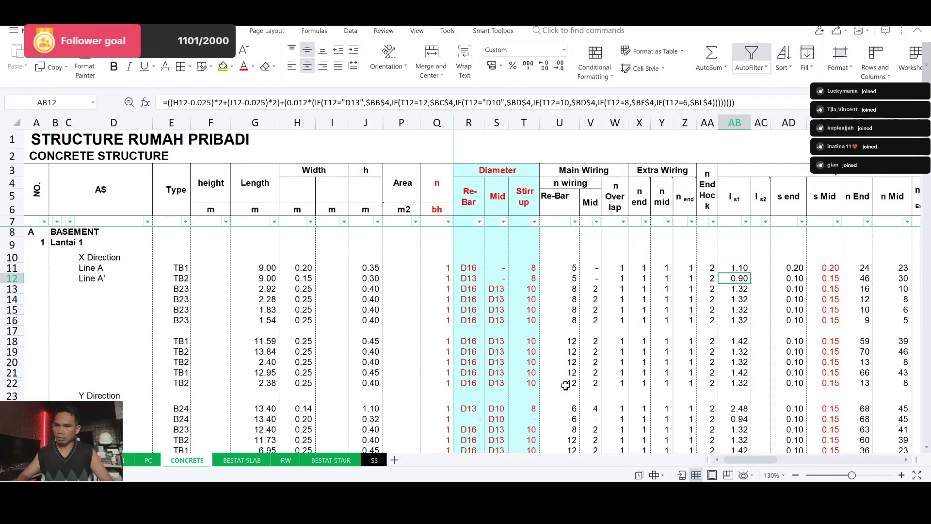
pyautogui.press('Tab')
pyautogui.press('Tab')
pyautogui.write('0.2')
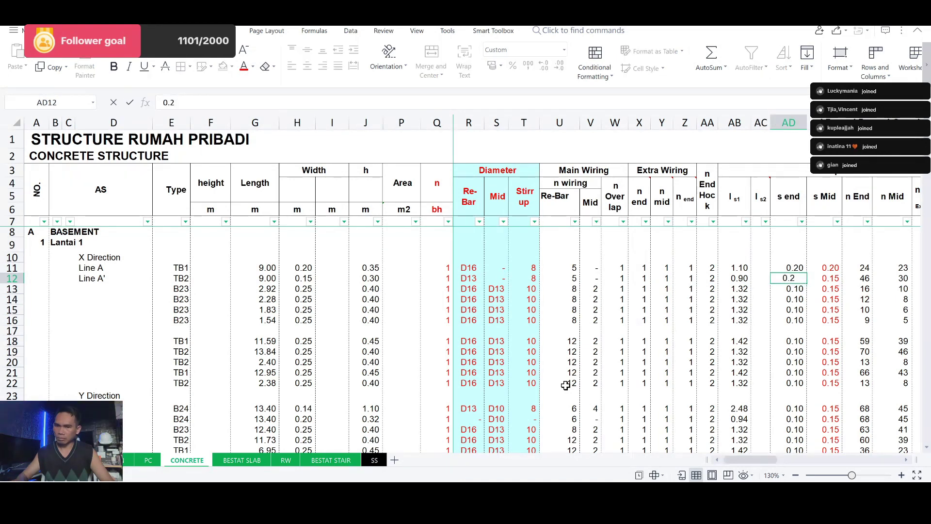
pyautogui.press('Tab')
pyautogui.write('0.')
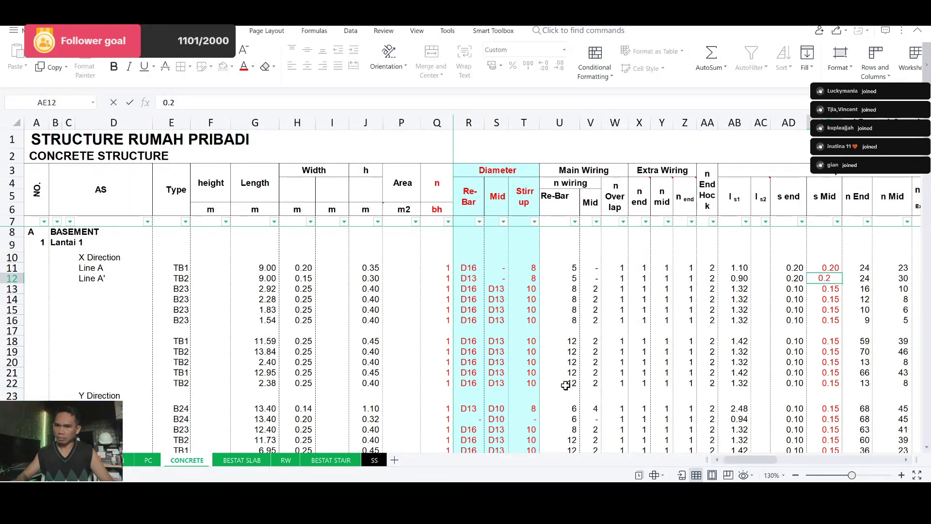
pyautogui.press('Return')
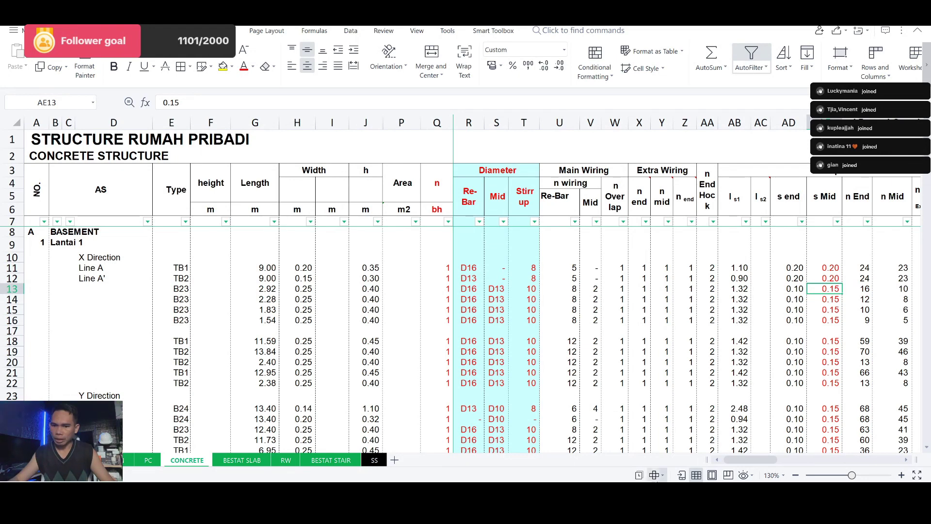
pyautogui.hotkey('alt', 'Tab')
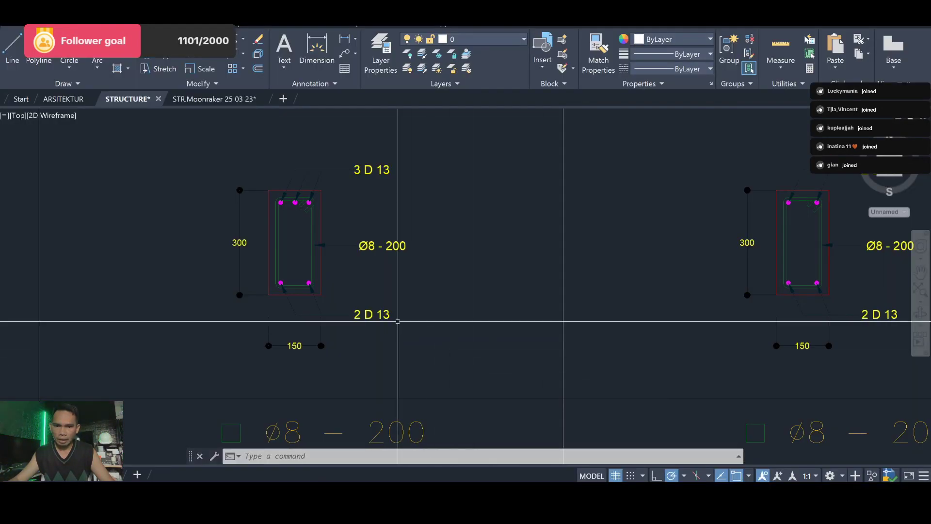
# Pan and zoom over the TB1/TB2 rebar table, foundation detail table and neighbouring sheets.
pyautogui.moveTo(410, 349); pyautogui.dragTo(410, 173)
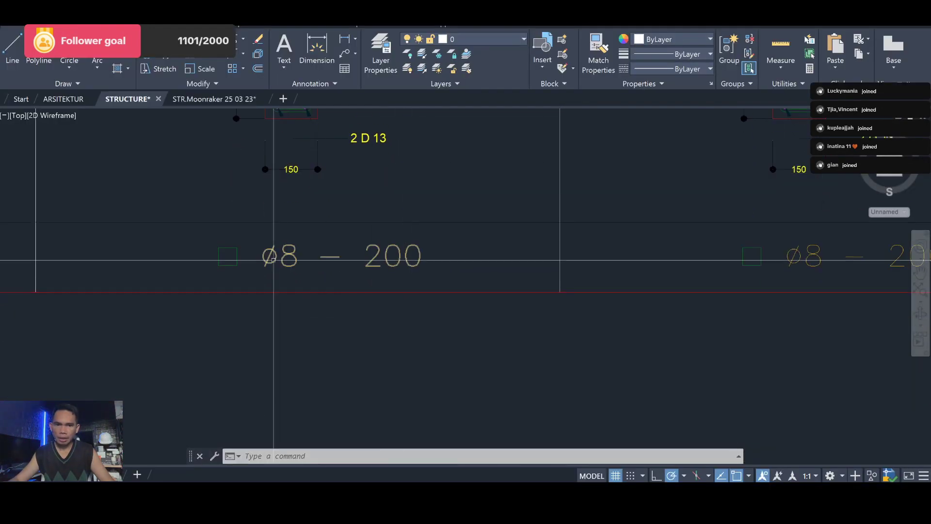
pyautogui.scroll(-3, 305, 263)
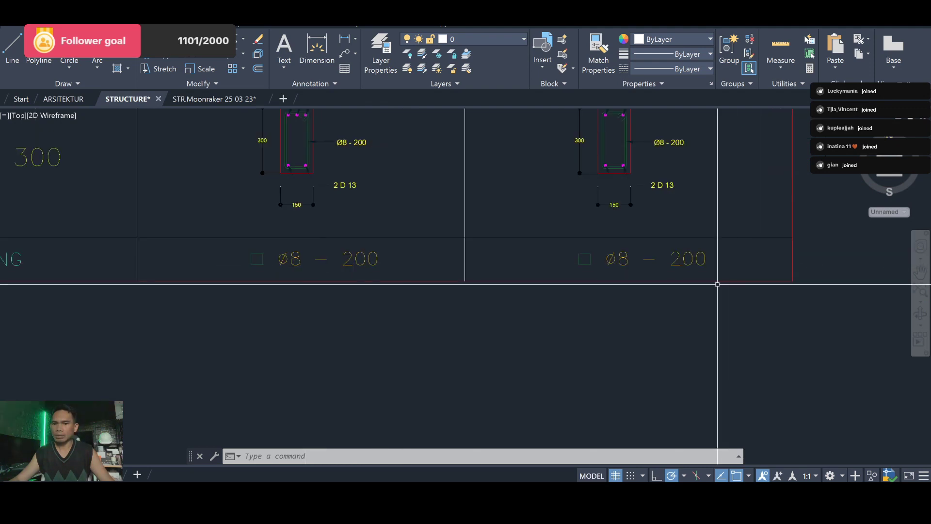
pyautogui.moveTo(717, 284); pyautogui.dragTo(664, 351)
pyautogui.scroll(-3, 626, 341)
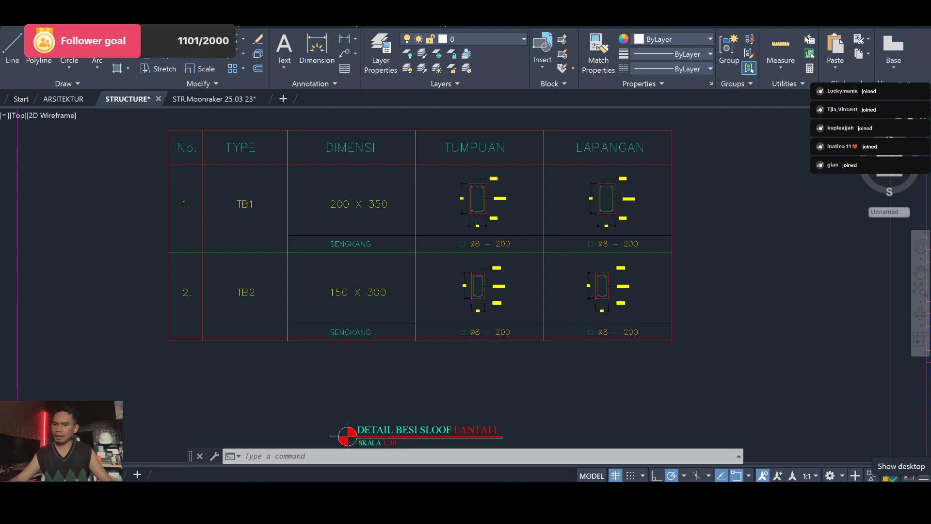
pyautogui.scroll(-6, 672, 383)
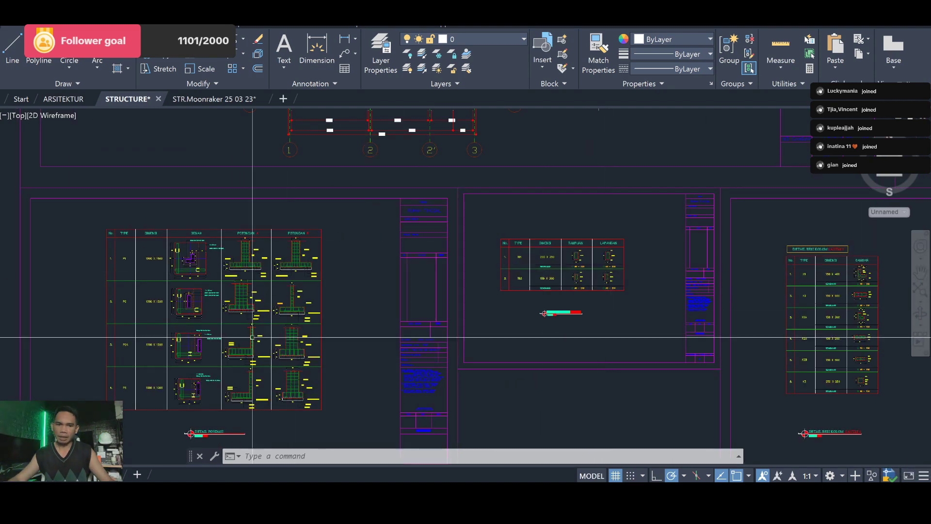
pyautogui.moveTo(252, 336); pyautogui.dragTo(565, 258)
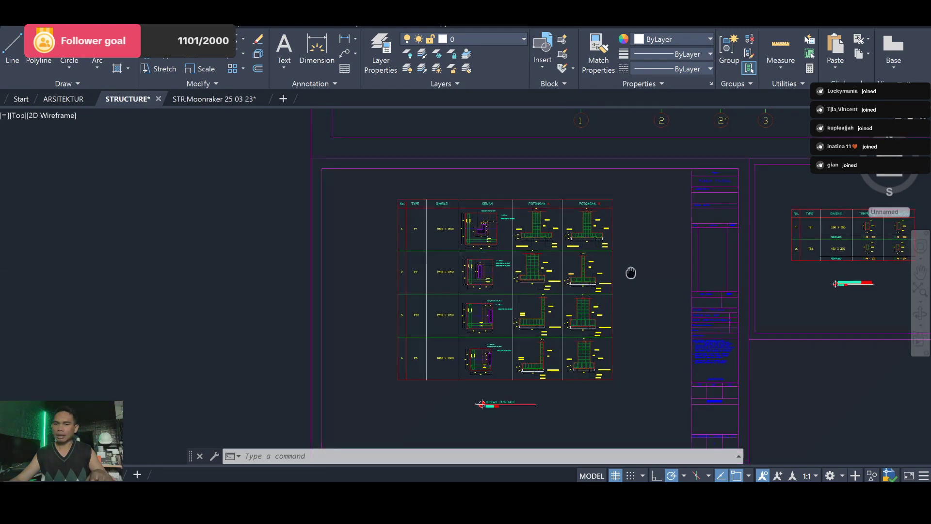
pyautogui.moveTo(630, 270); pyautogui.dragTo(436, 240)
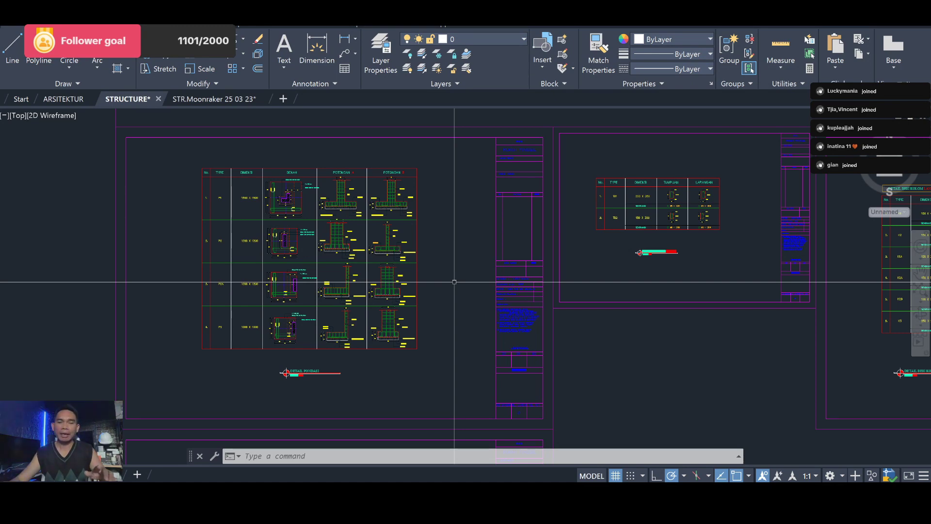
pyautogui.scroll(-1, 454, 282)
pyautogui.scroll(-4, 480, 281)
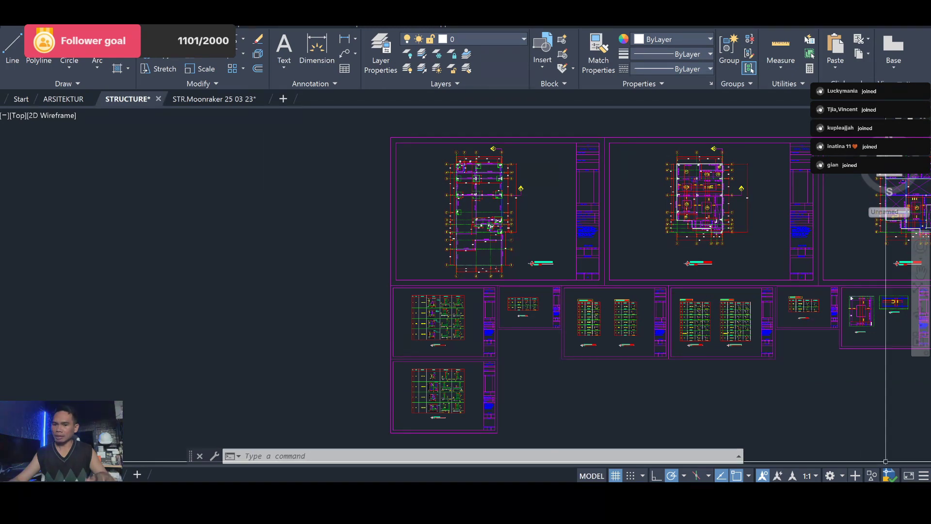
pyautogui.hotkey('alt', 'Tab')
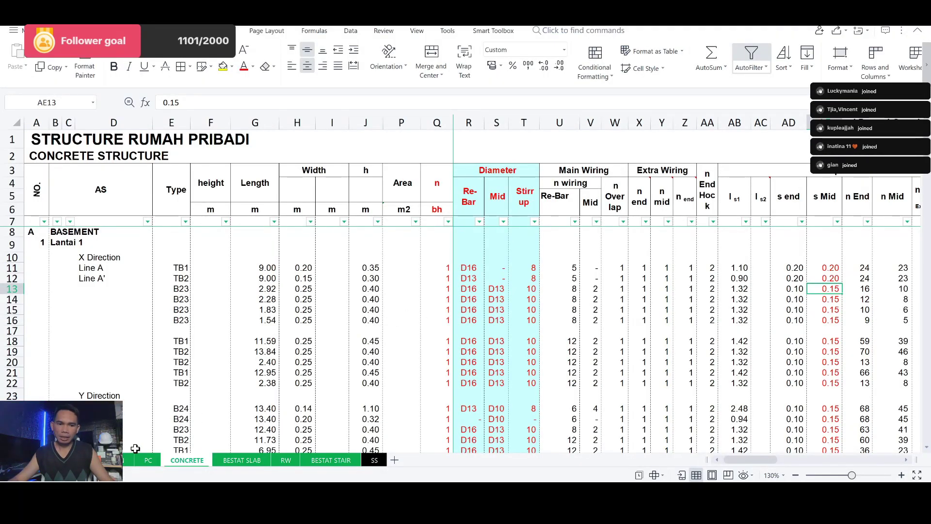
pyautogui.click(128, 460)
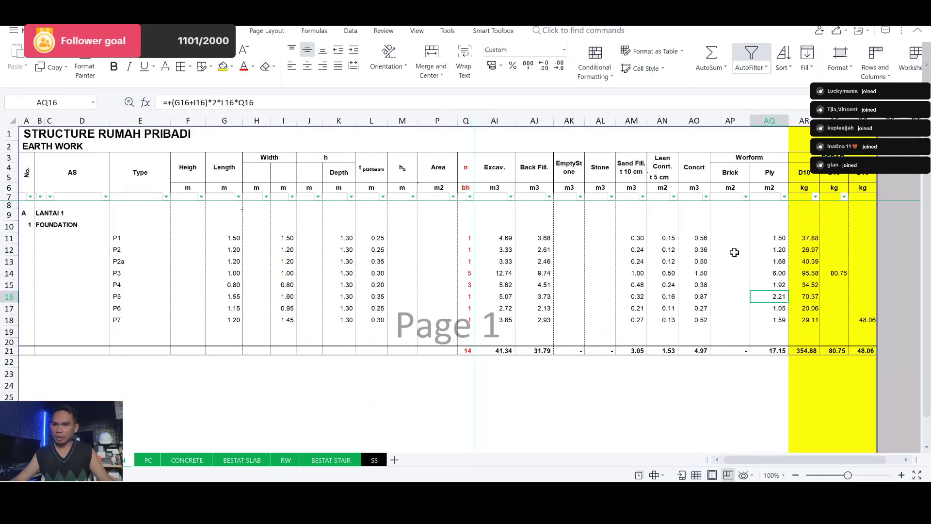
pyautogui.click(150, 461)
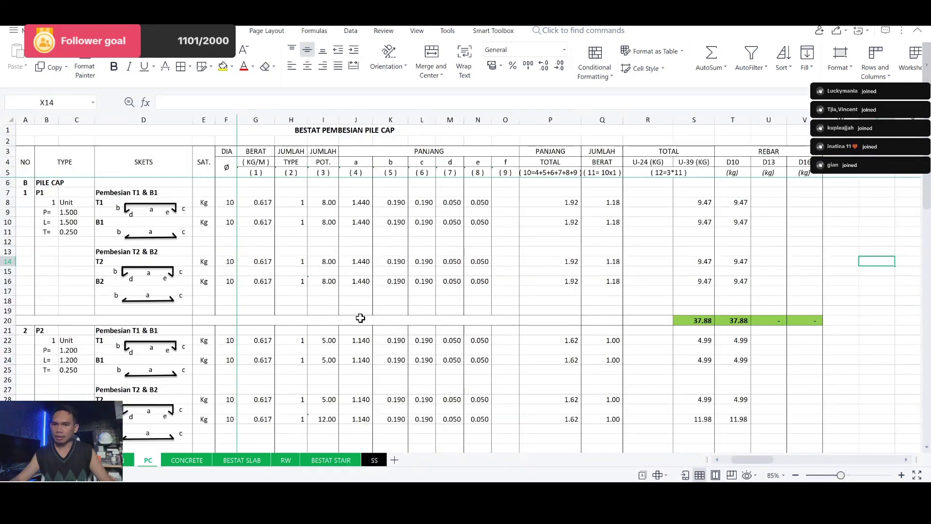
pyautogui.scroll(-2, 360, 318)
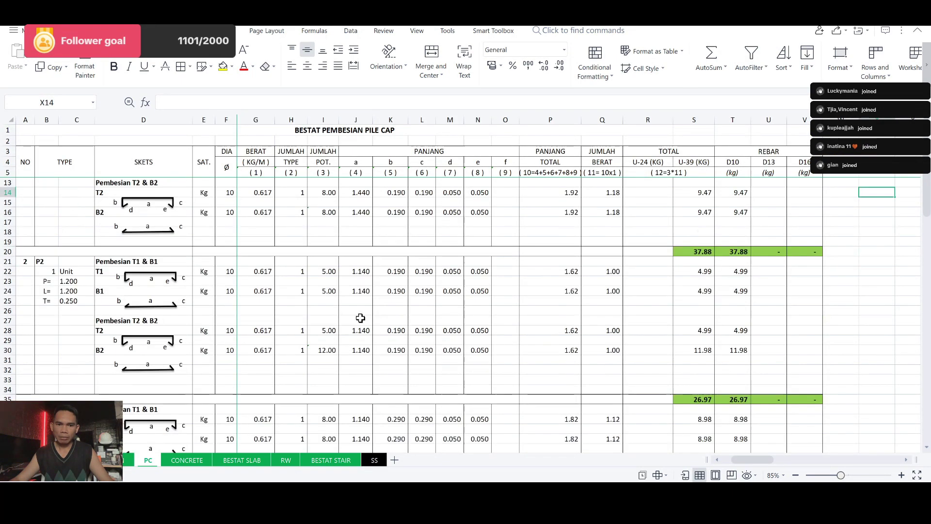
pyautogui.scroll(-1, 360, 317)
pyautogui.scroll(-4, 360, 318)
pyautogui.scroll(-5, 360, 318)
pyautogui.scroll(-5, 360, 317)
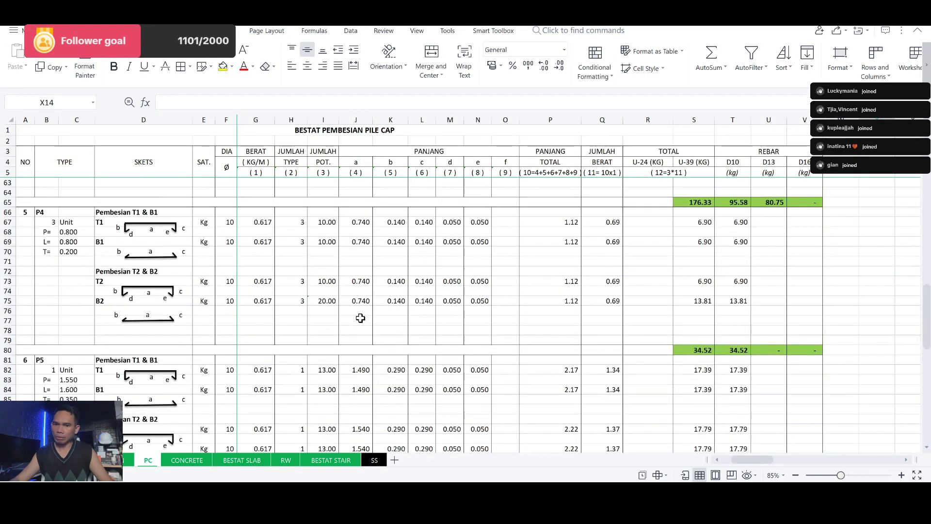
pyautogui.scroll(-5, 360, 317)
pyautogui.scroll(-8, 360, 318)
pyautogui.scroll(-8, 360, 317)
pyautogui.scroll(-2, 360, 317)
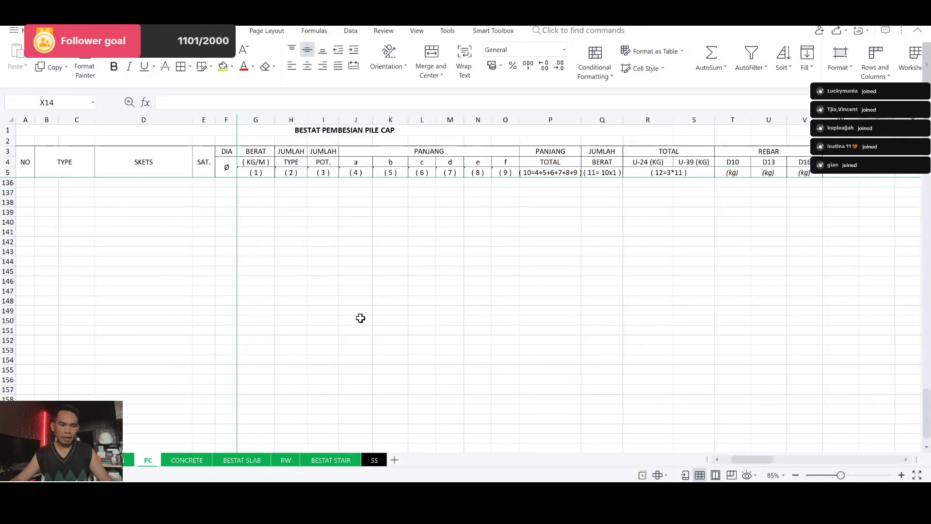
pyautogui.scroll(-4, 360, 318)
pyautogui.scroll(-2, 360, 318)
pyautogui.scroll(7, 361, 317)
pyautogui.scroll(15, 360, 318)
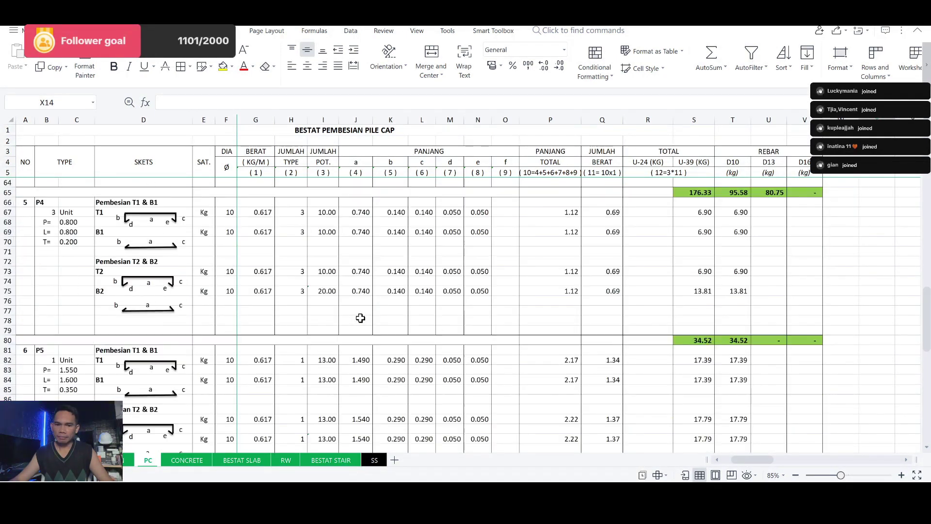
pyautogui.scroll(8, 360, 317)
pyautogui.scroll(15, 360, 317)
pyautogui.scroll(-1, 360, 317)
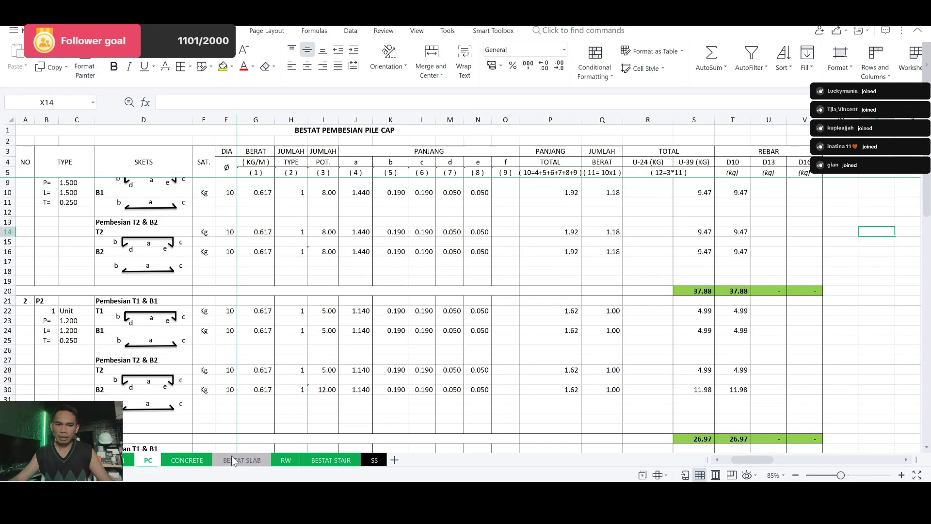
pyautogui.click(188, 458)
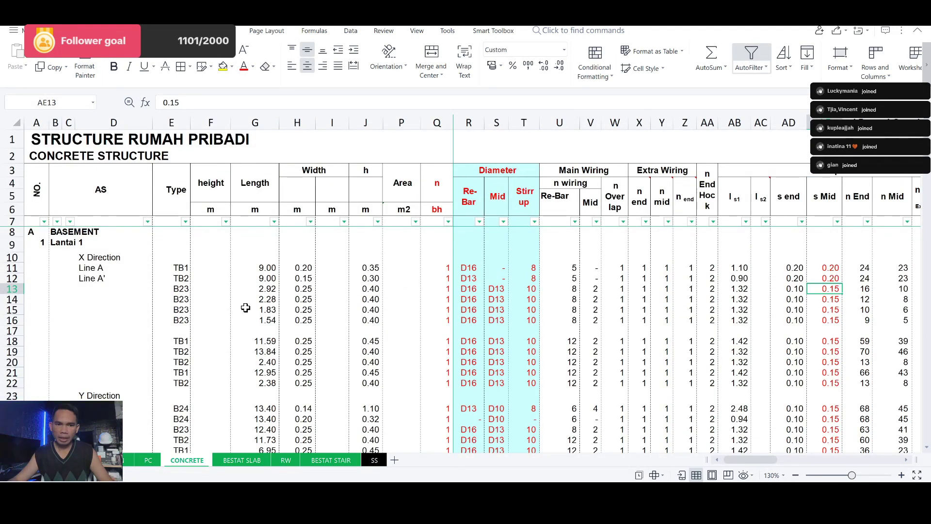
# Label row 13 as Line B with beam type TB1.
pyautogui.click(76, 288)
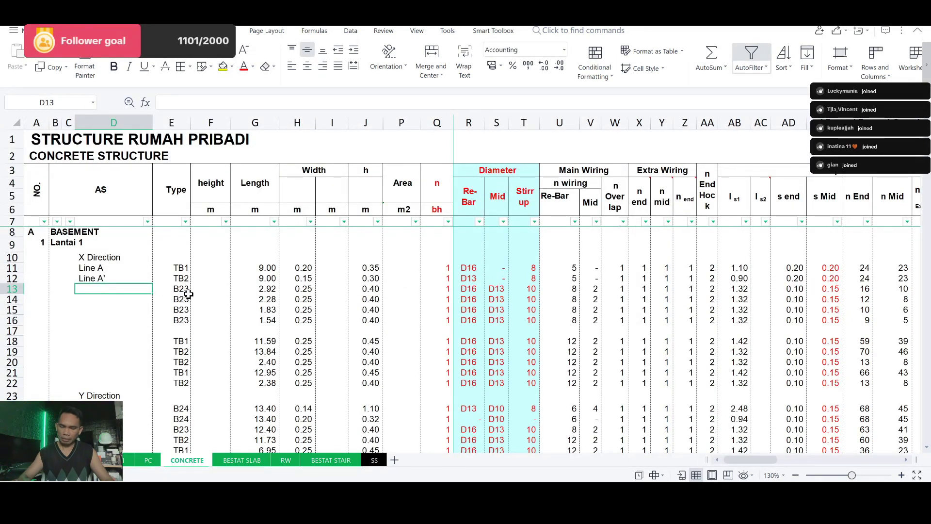
pyautogui.write('Line B')
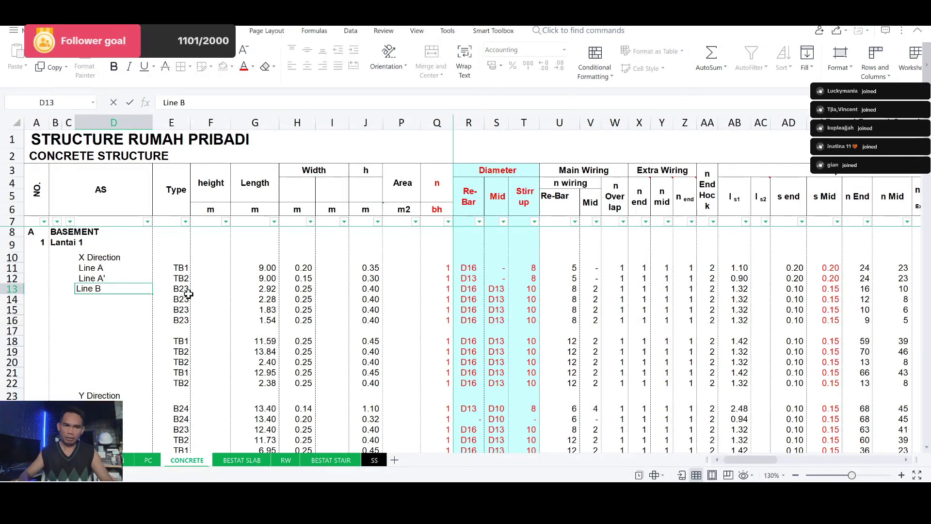
pyautogui.press('Return')
pyautogui.press('Up')
pyautogui.press('Right')
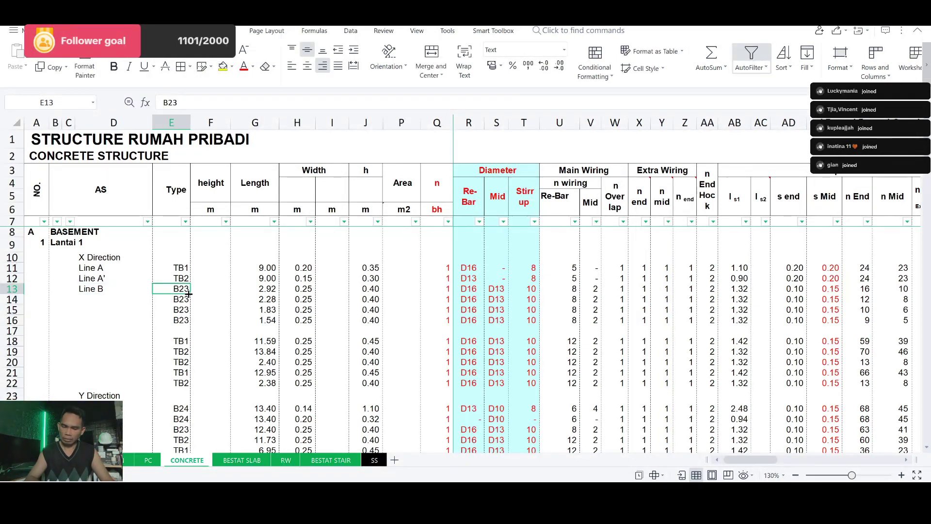
pyautogui.write('TB1')
pyautogui.press('Return')
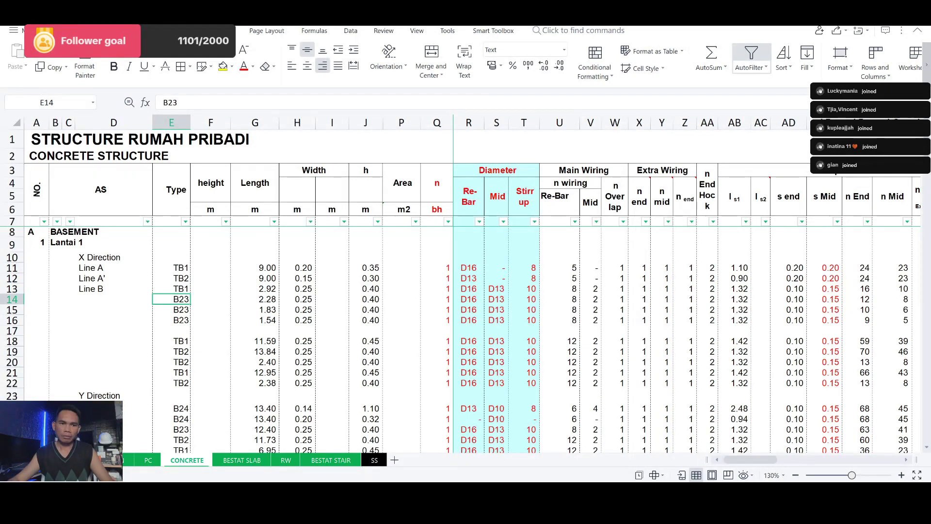
# Copy Line A's row 11 values onto row 13 and restore its label to Line B.
pyautogui.click(11, 268)
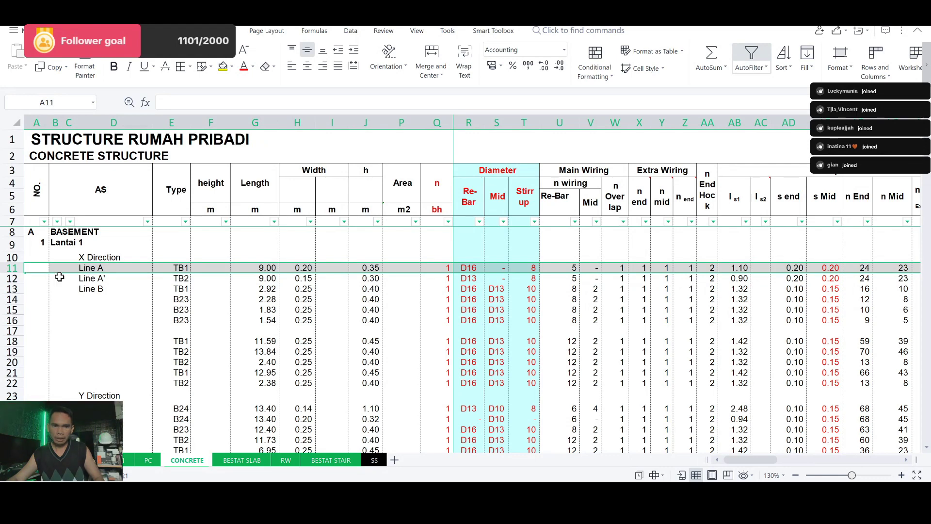
pyautogui.hotkey('ctrl', 'c')
pyautogui.click(12, 289)
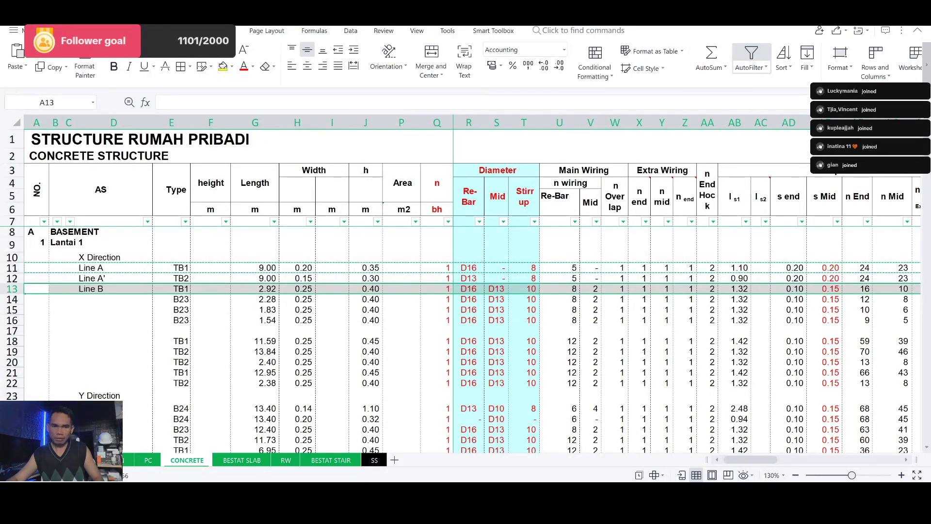
pyautogui.hotkey('ctrl', 'v')
pyautogui.doubleClick(102, 288)
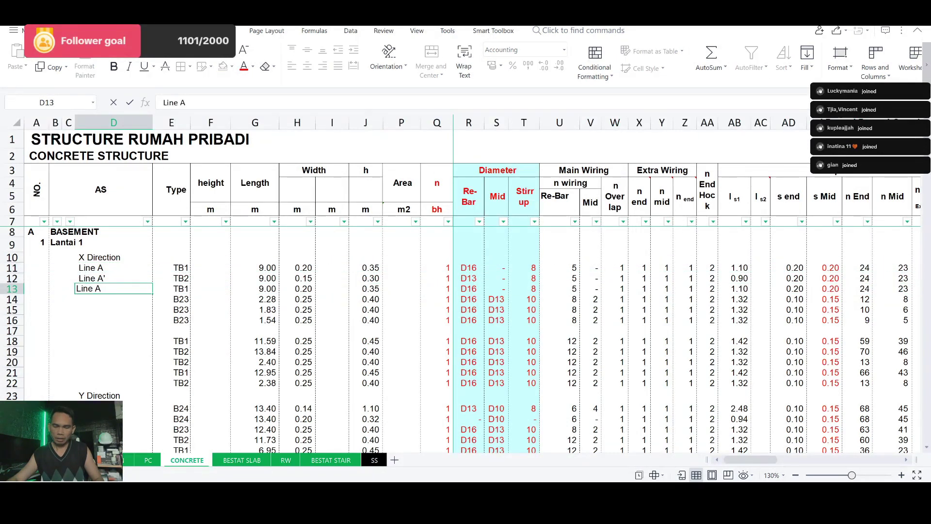
pyautogui.press('BackSpace')
pyautogui.write('A')
pyautogui.write('B')
pyautogui.press('Return')
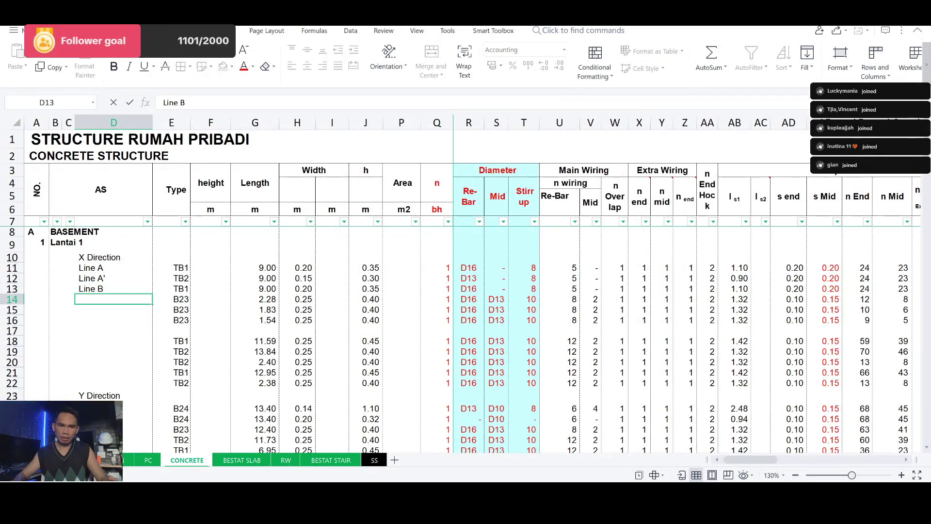
pyautogui.click(123, 289)
pyautogui.press('Right')
pyautogui.press('Right')
pyautogui.press('Right')
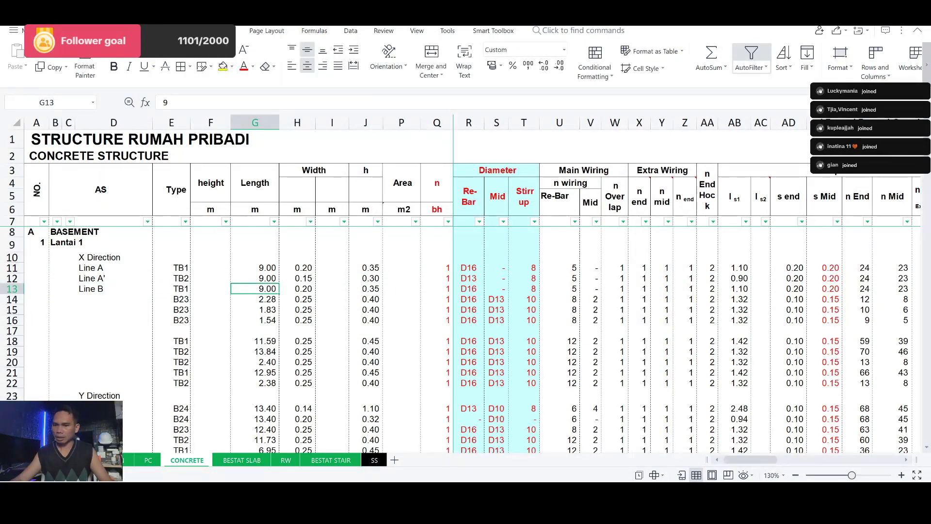
pyautogui.hotkey('alt', 'Tab')
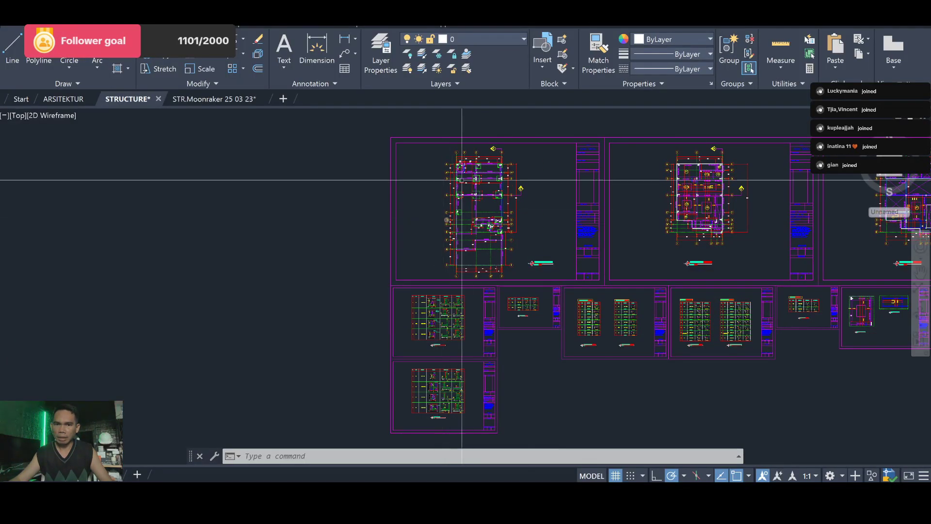
# Zoom and pan the structure plan around the K2B and P3 columns and beams along grids C to D.
pyautogui.scroll(5, 544, 165)
pyautogui.scroll(3, 621, 269)
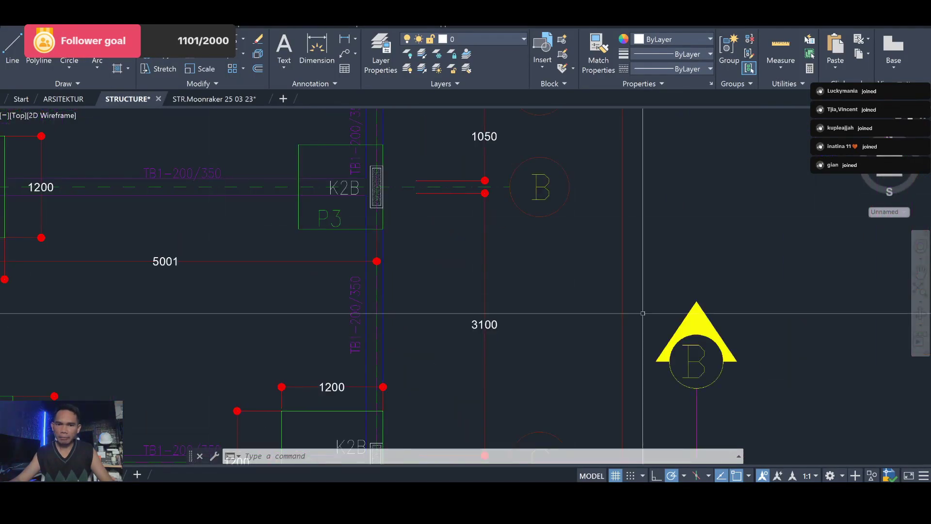
pyautogui.scroll(6, 323, 220)
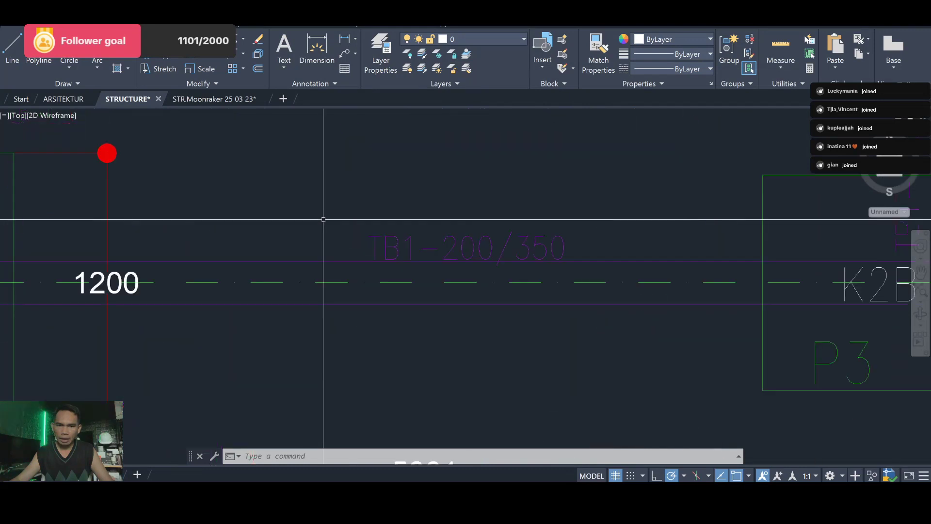
pyautogui.middleClick(370, 231)
pyautogui.moveTo(371, 232)
pyautogui.mouseDown()
pyautogui.moveTo(178, 215)
pyautogui.moveTo(287, 146)
pyautogui.mouseUp()
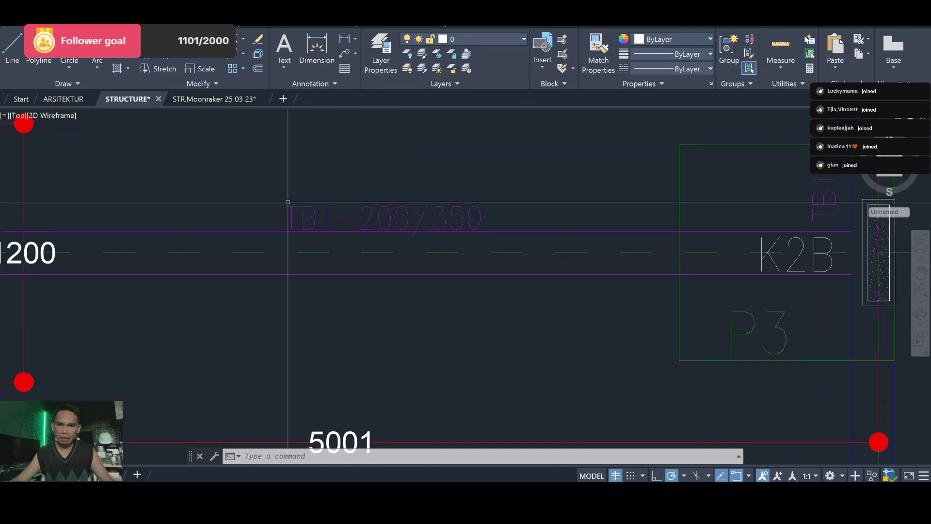
pyautogui.scroll(-3, 409, 218)
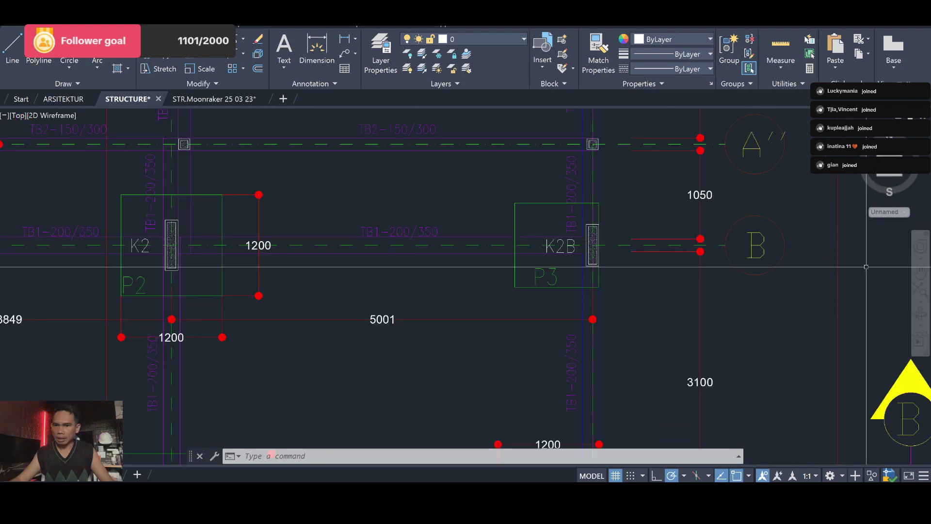
pyautogui.scroll(-2, 630, 252)
pyautogui.scroll(-2, 630, 252)
pyautogui.scroll(2, 392, 267)
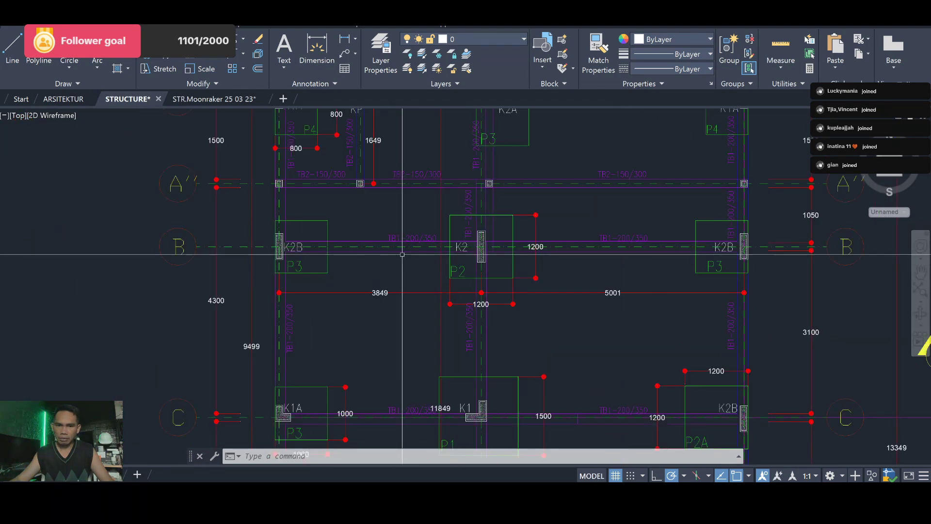
pyautogui.moveTo(534, 337)
pyautogui.mouseDown()
pyautogui.moveTo(530, 276)
pyautogui.moveTo(461, 181)
pyautogui.mouseUp()
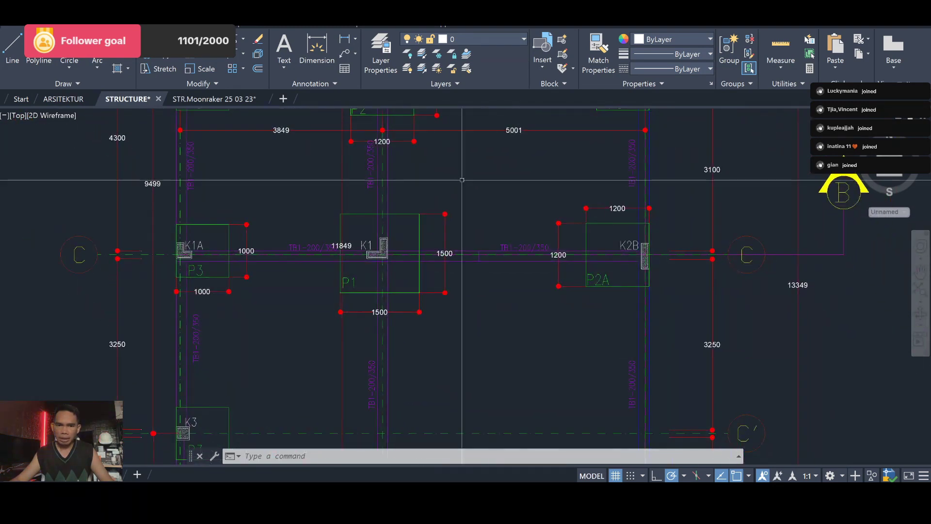
pyautogui.scroll(4, 497, 236)
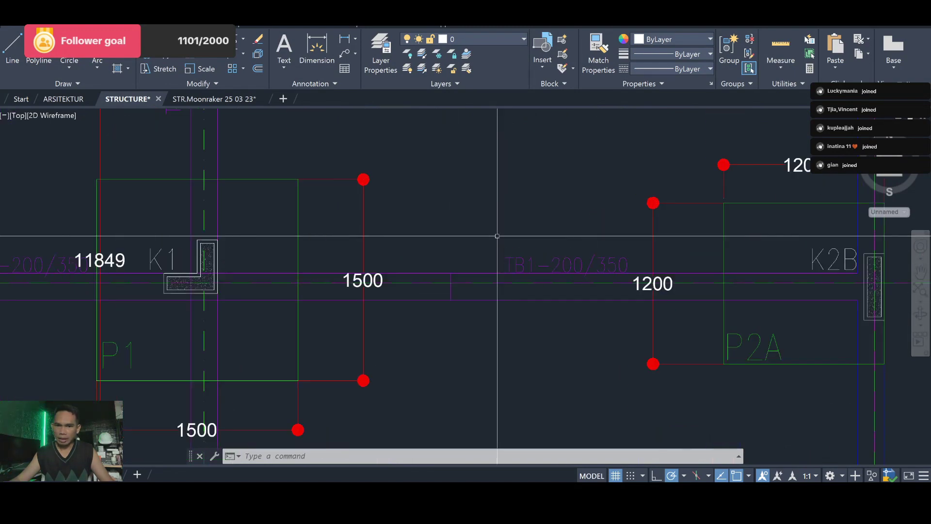
pyautogui.scroll(-3, 497, 236)
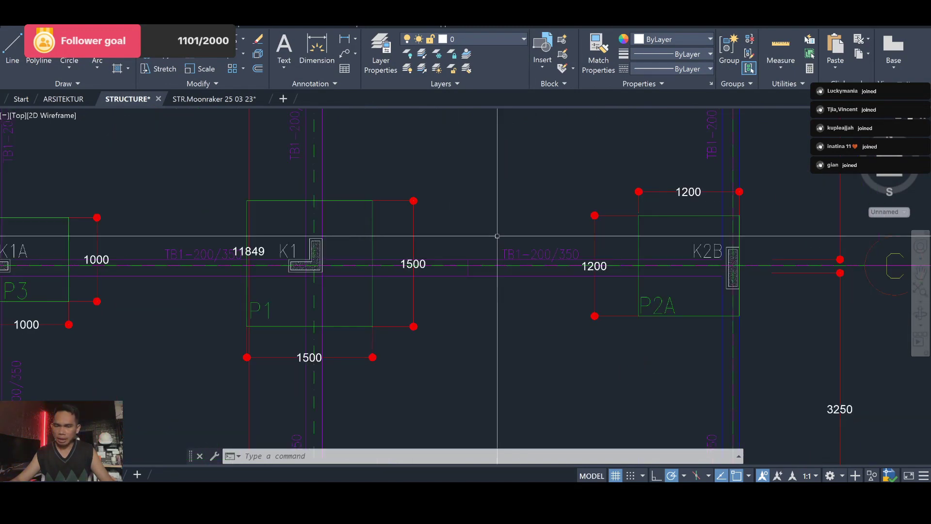
pyautogui.moveTo(508, 385); pyautogui.dragTo(434, 217)
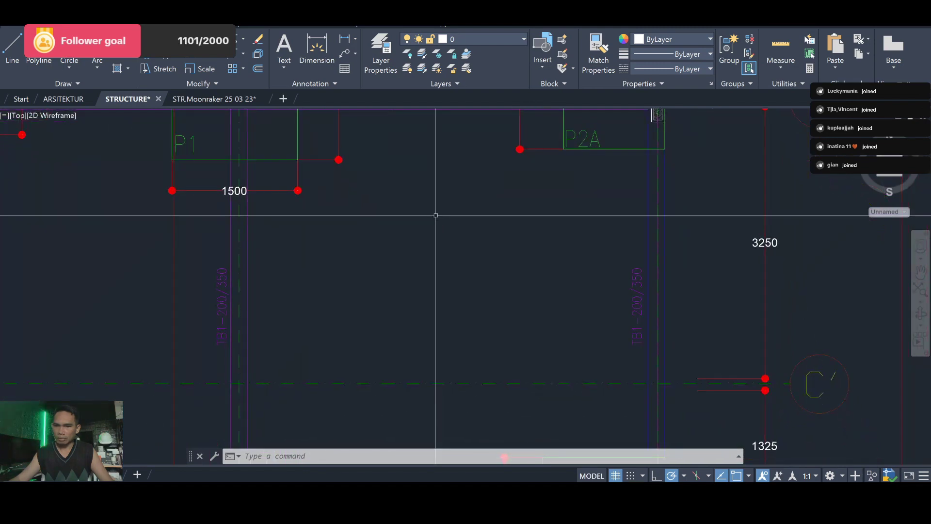
pyautogui.scroll(-3, 435, 217)
pyautogui.scroll(3, 352, 281)
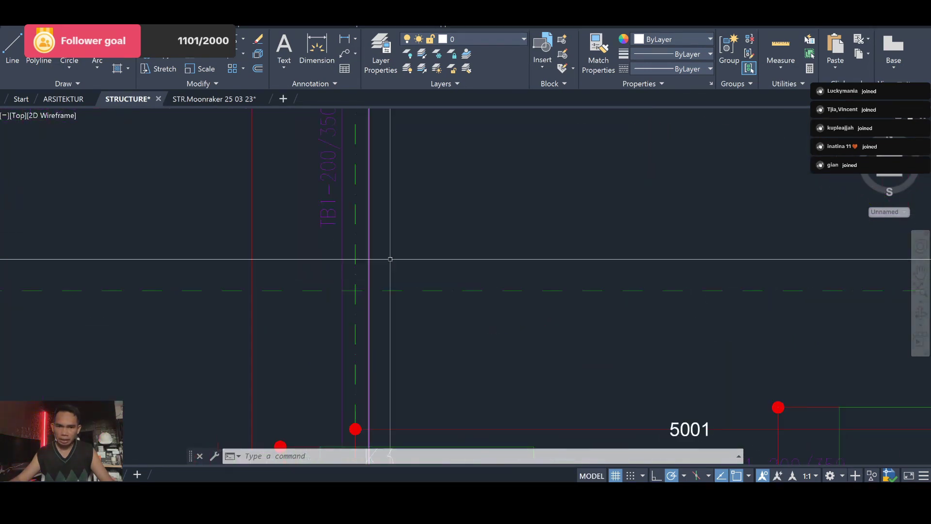
pyautogui.scroll(-3, 473, 214)
pyautogui.scroll(-2, 474, 214)
pyautogui.scroll(2, 628, 333)
pyautogui.scroll(-2, 628, 332)
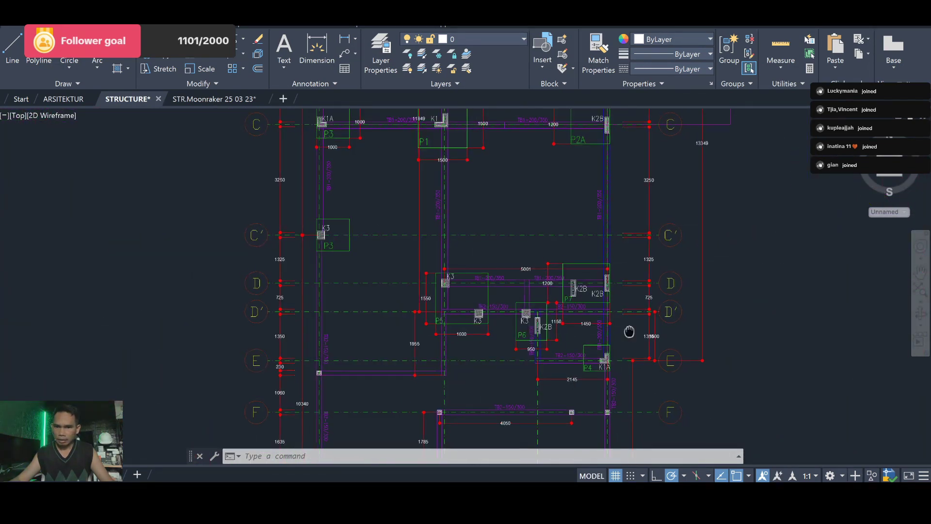
pyautogui.scroll(3, 625, 272)
pyautogui.scroll(2, 610, 193)
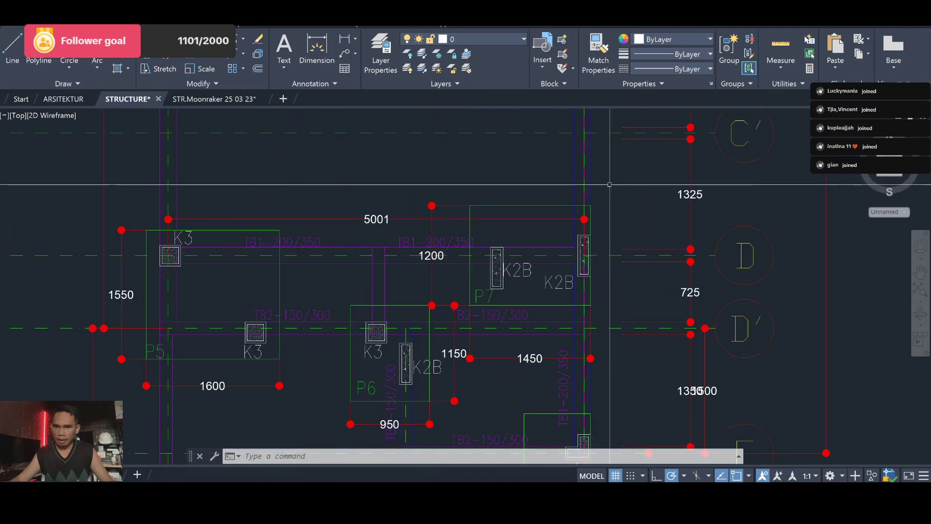
pyautogui.scroll(2, 479, 249)
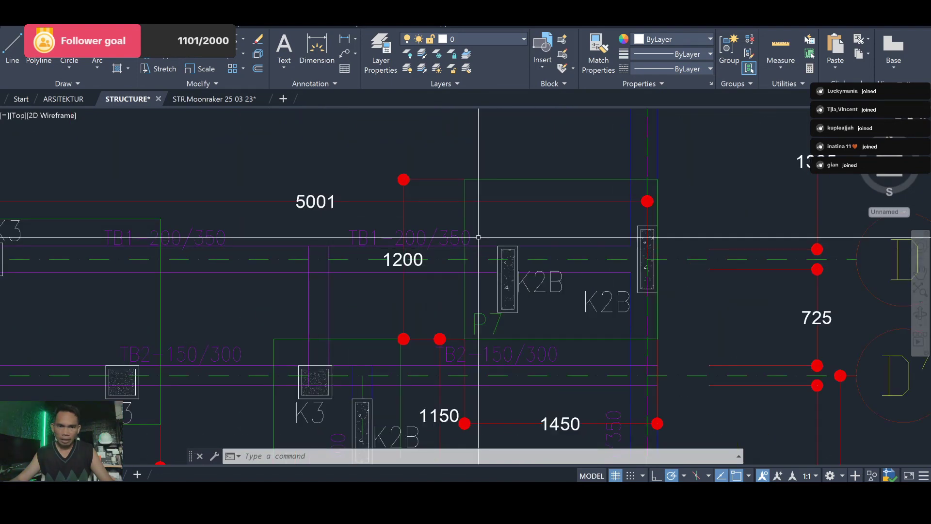
pyautogui.scroll(-2, 473, 237)
pyautogui.scroll(-2, 468, 236)
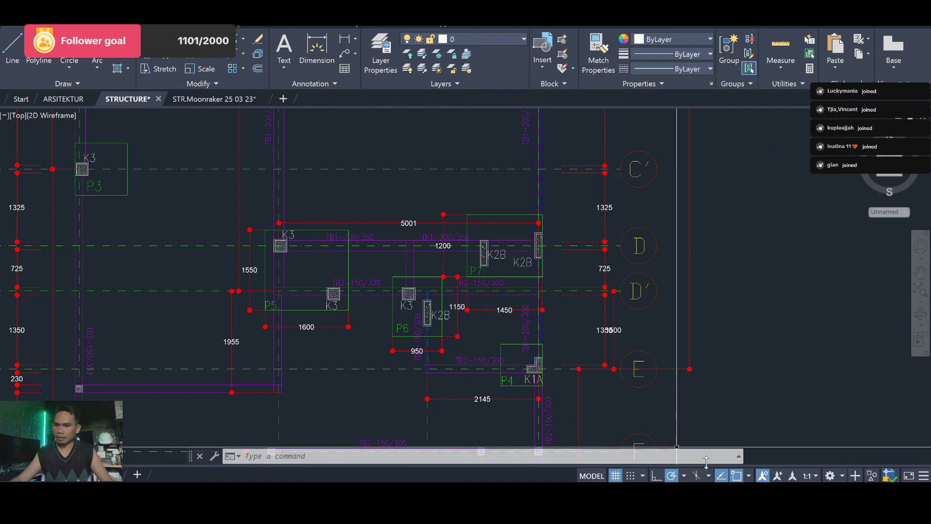
pyautogui.moveTo(502, 210); pyautogui.dragTo(502, 363)
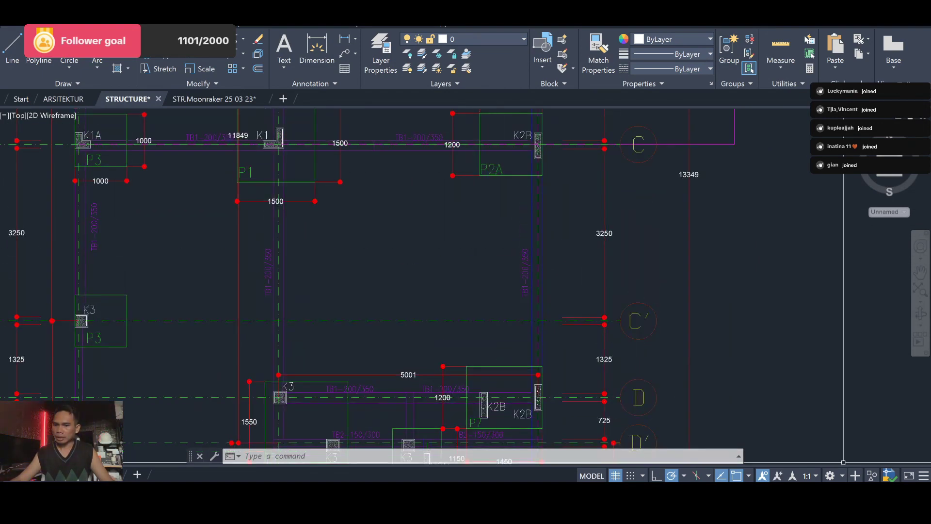
pyautogui.hotkey('alt', 'Tab')
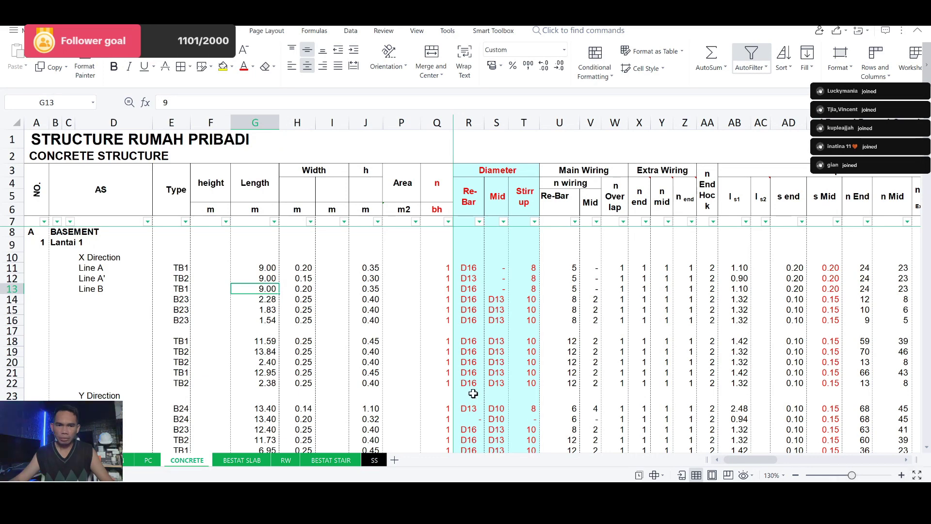
# Copy the Line B row into row 14 and relabel it Line C.
pyautogui.click(12, 289)
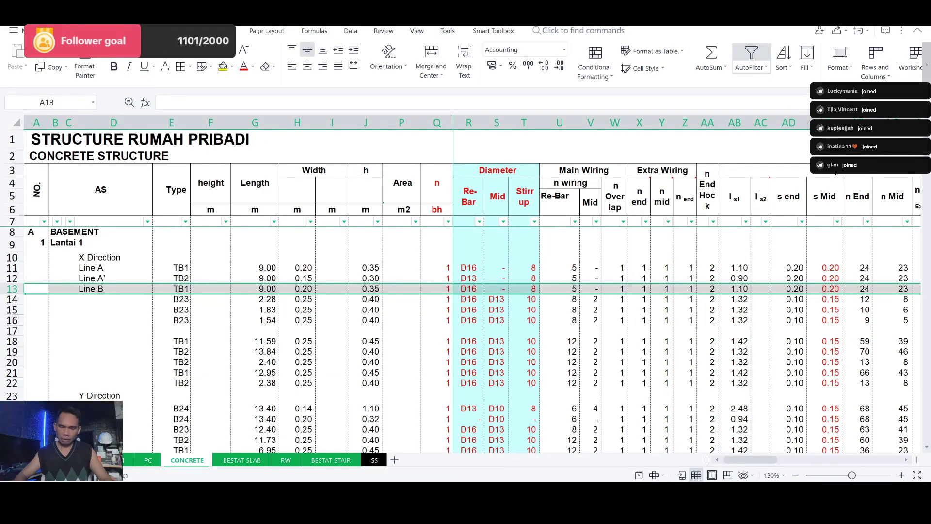
pyautogui.hotkey('ctrl', 'c')
pyautogui.press('Down')
pyautogui.hotkey('ctrl', 'v')
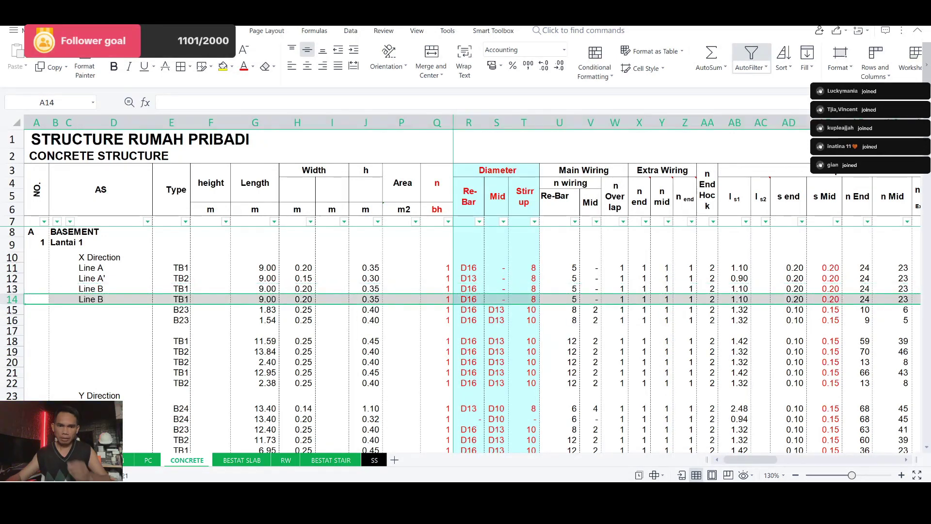
pyautogui.click(113, 299)
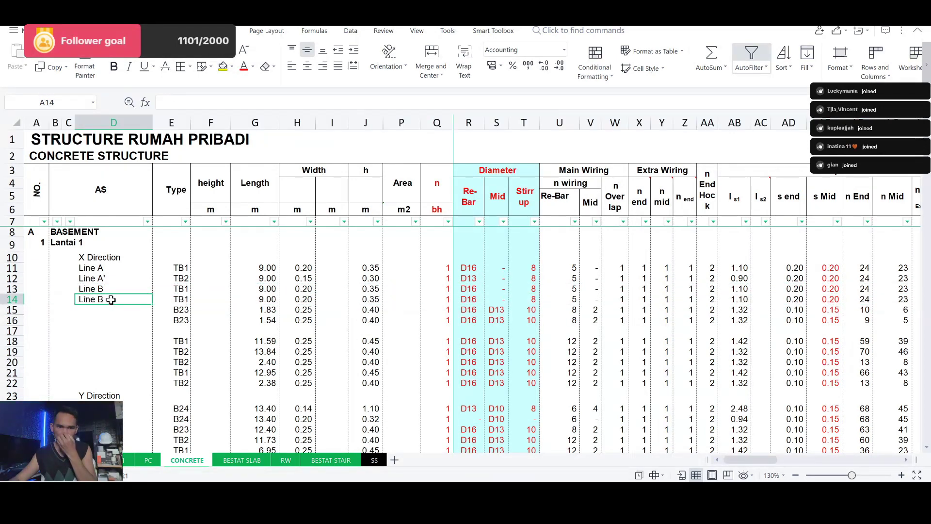
pyautogui.press('F2')
pyautogui.press('BackSpace')
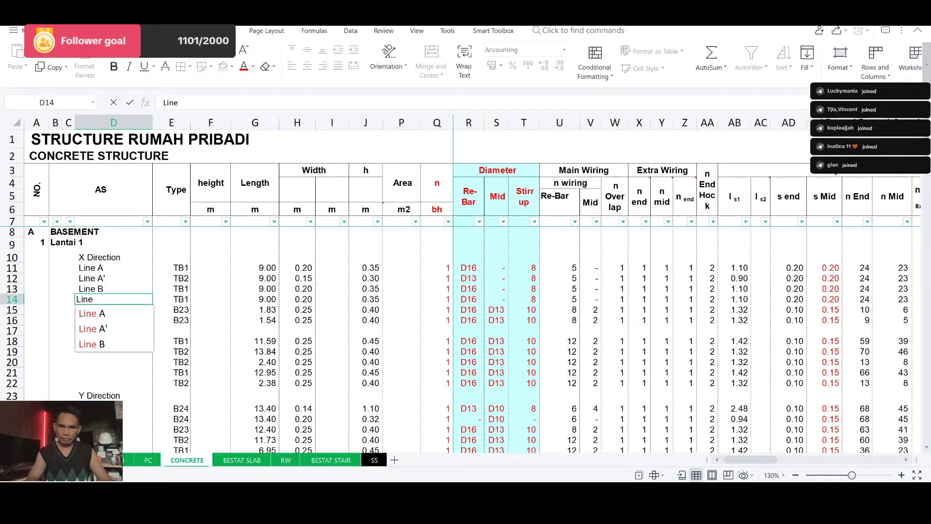
pyautogui.write(' C')
pyautogui.press('Return')
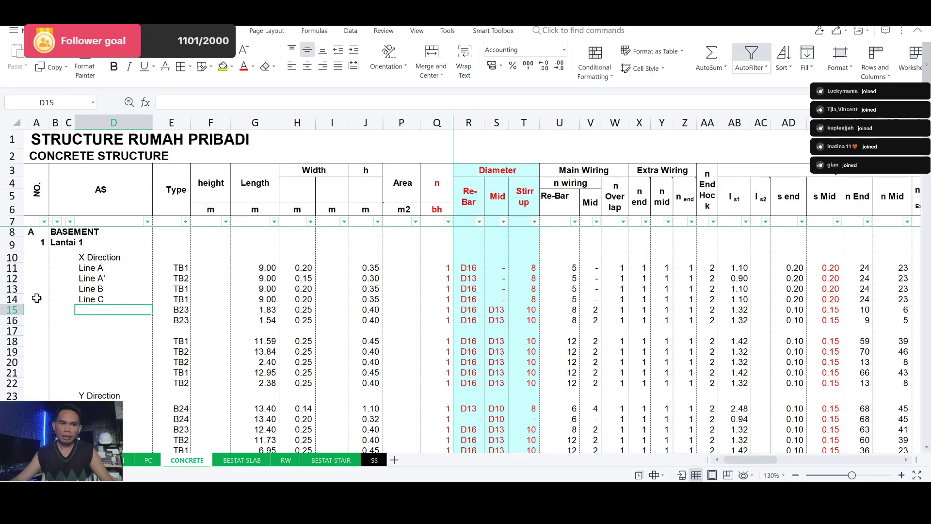
# Copy the Line C row into row 15 and relabel it Line D.
pyautogui.click(11, 299)
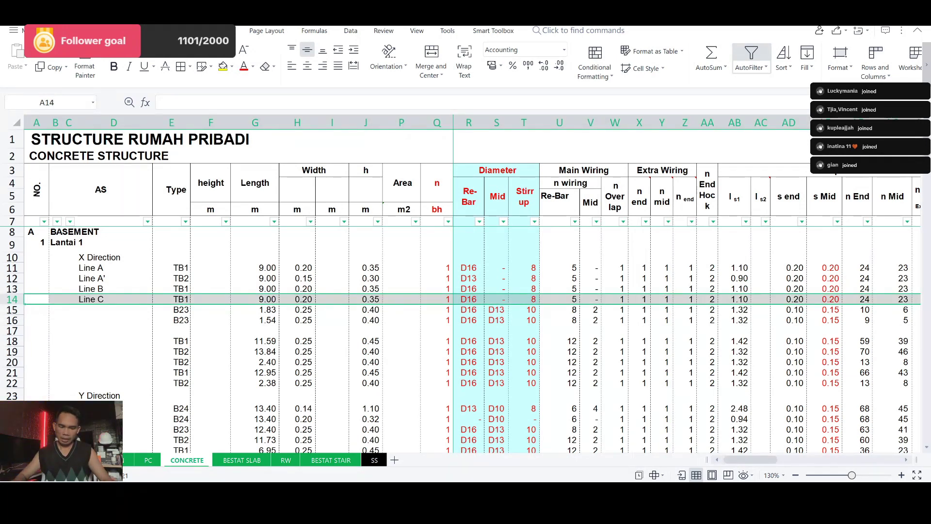
pyautogui.hotkey('ctrl', 'c')
pyautogui.click(11, 309)
pyautogui.hotkey('ctrl', 'v')
pyautogui.click(68, 310)
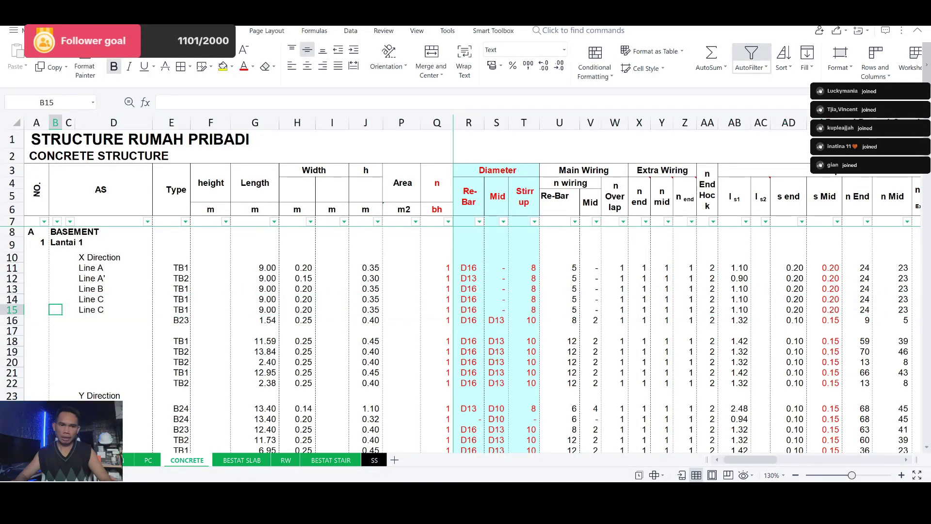
pyautogui.click(114, 309)
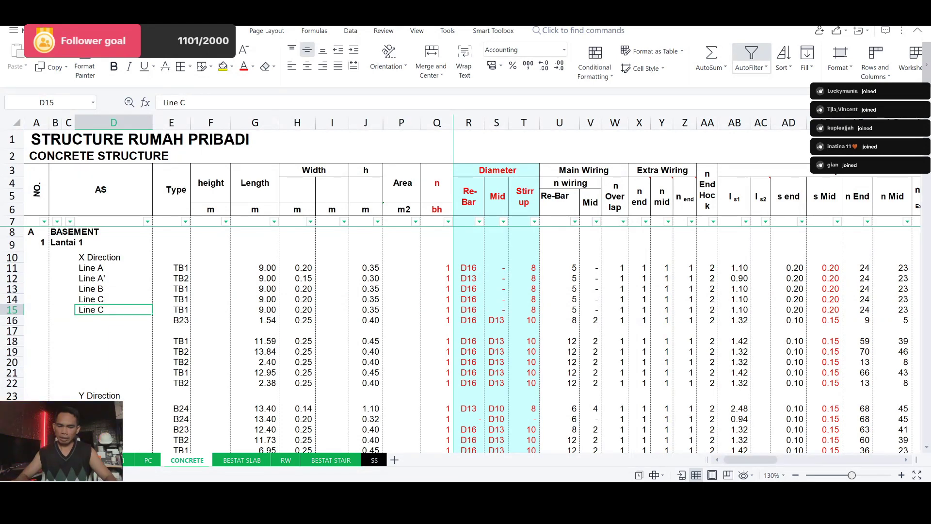
pyautogui.write('Line D')
pyautogui.press('Return')
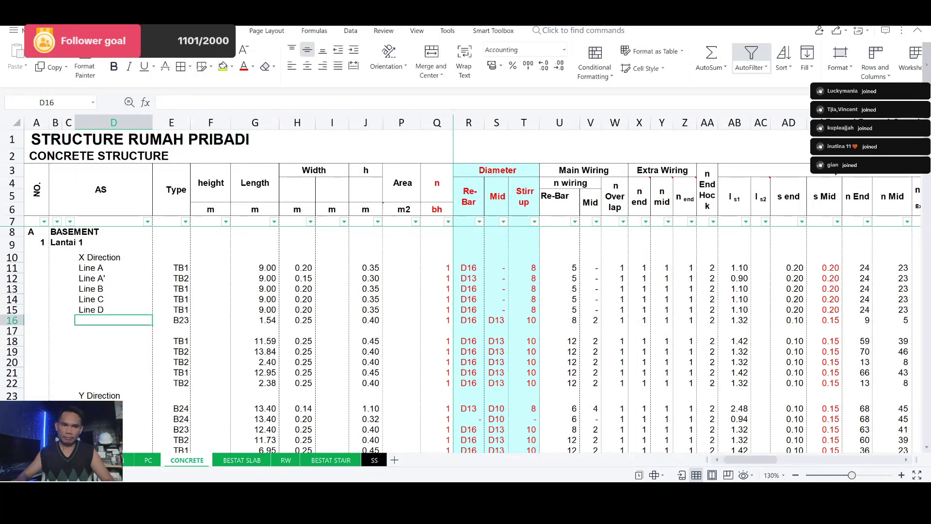
pyautogui.press('Up')
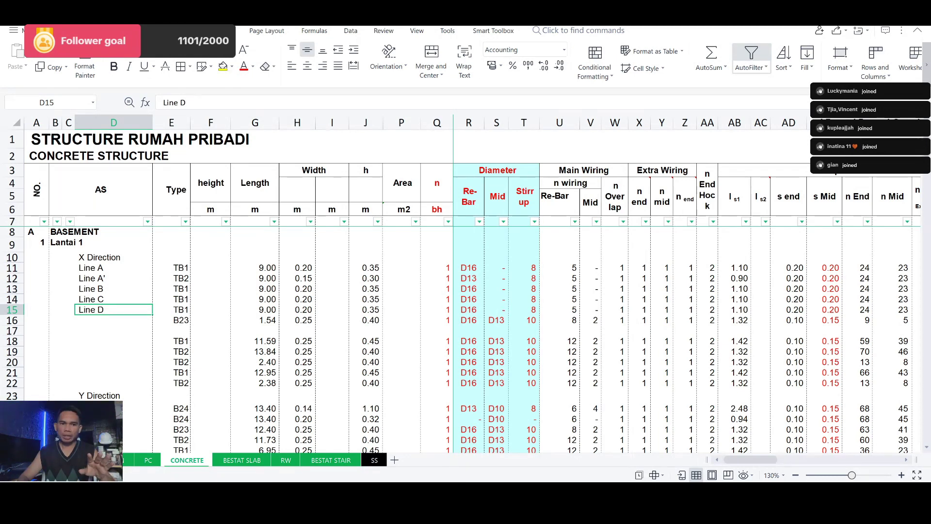
pyautogui.click(56, 233)
# Retitle heading cell B8 as Lantai 1, then change it to 1st Floor.
pyautogui.write('Lantai 1')
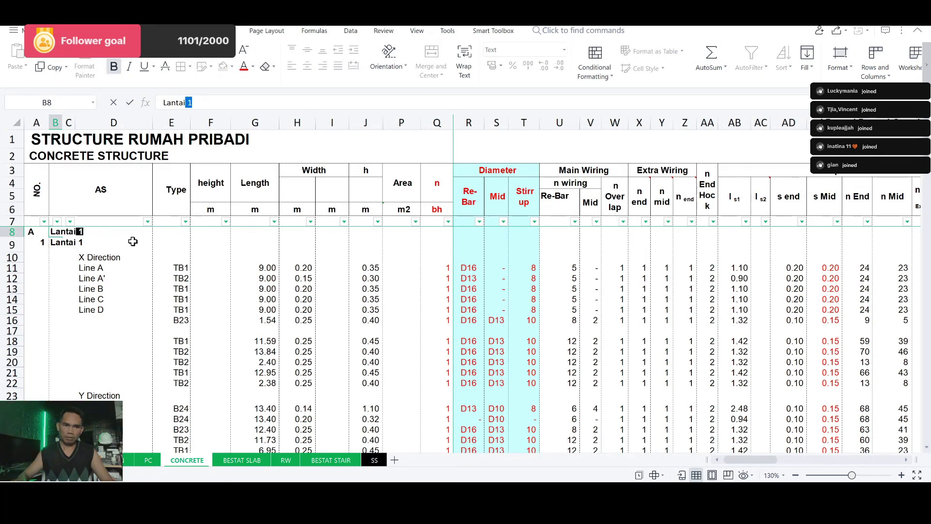
pyautogui.press('Return')
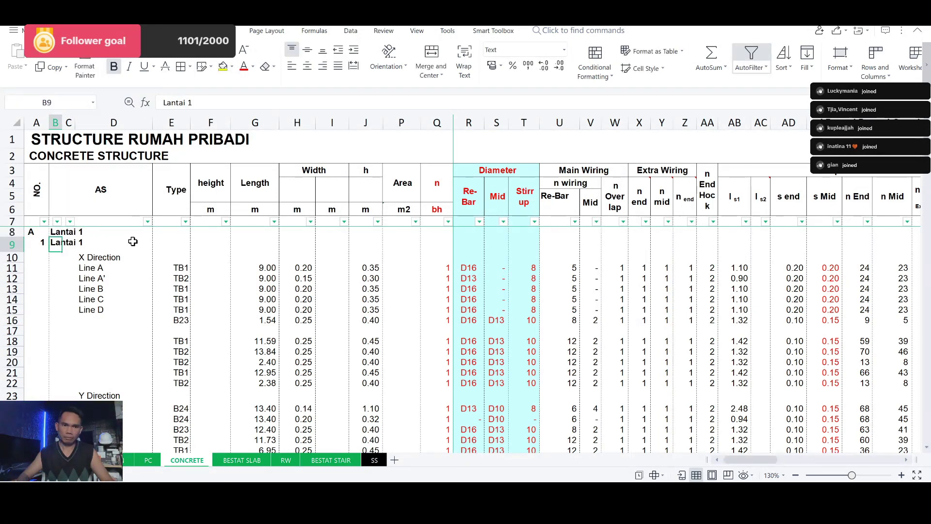
pyautogui.press('Up')
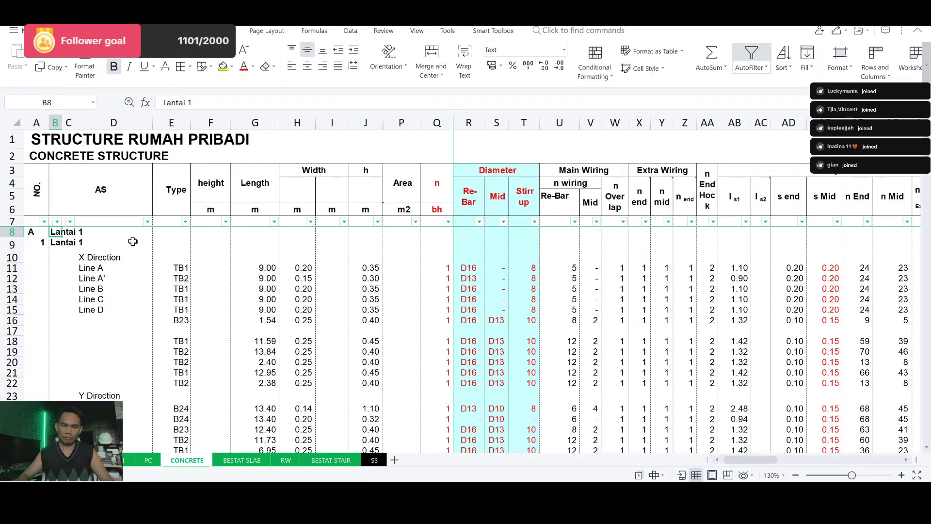
pyautogui.write('1')
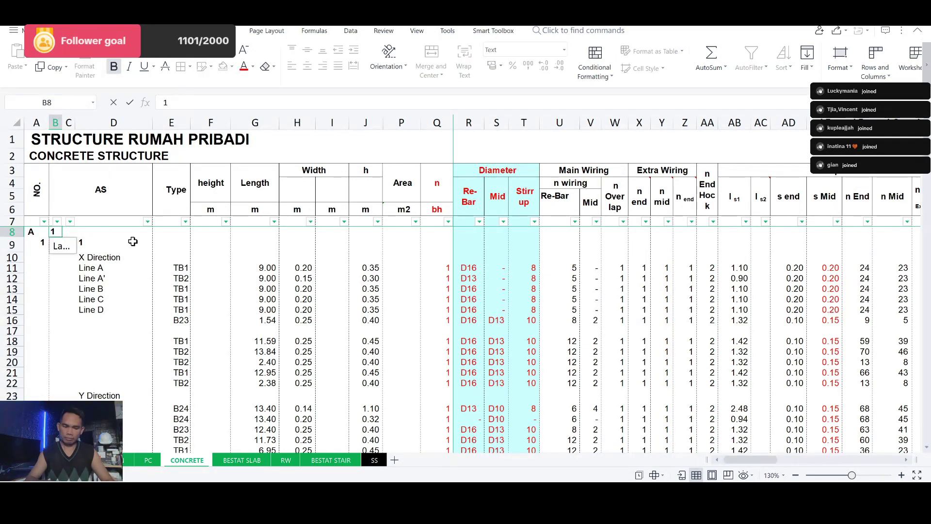
pyautogui.write('st Floor')
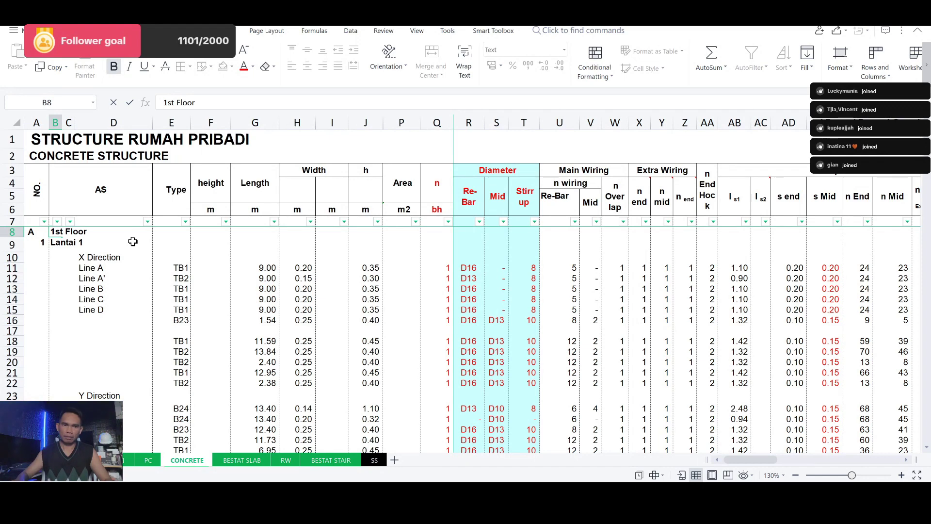
pyautogui.press('Return')
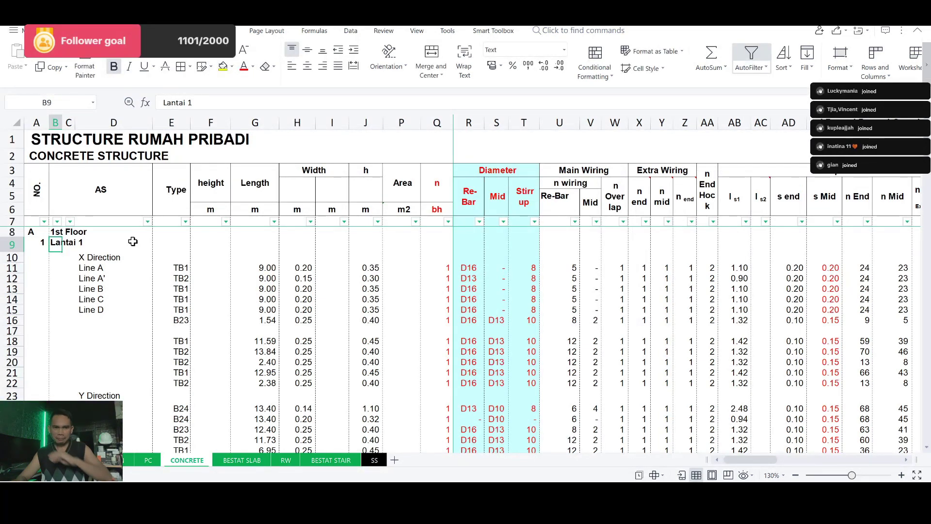
pyautogui.press('Down')
pyautogui.press('Down')
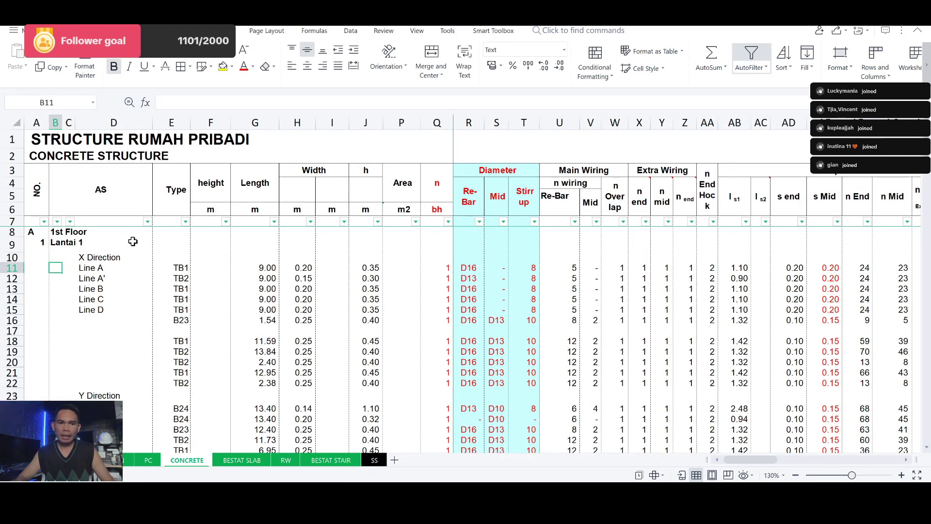
pyautogui.press('Right')
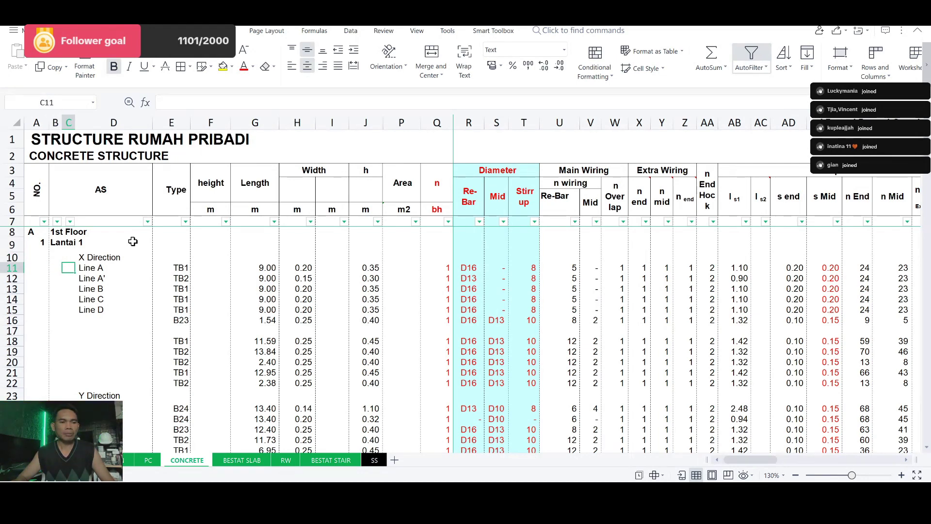
pyautogui.press('Right')
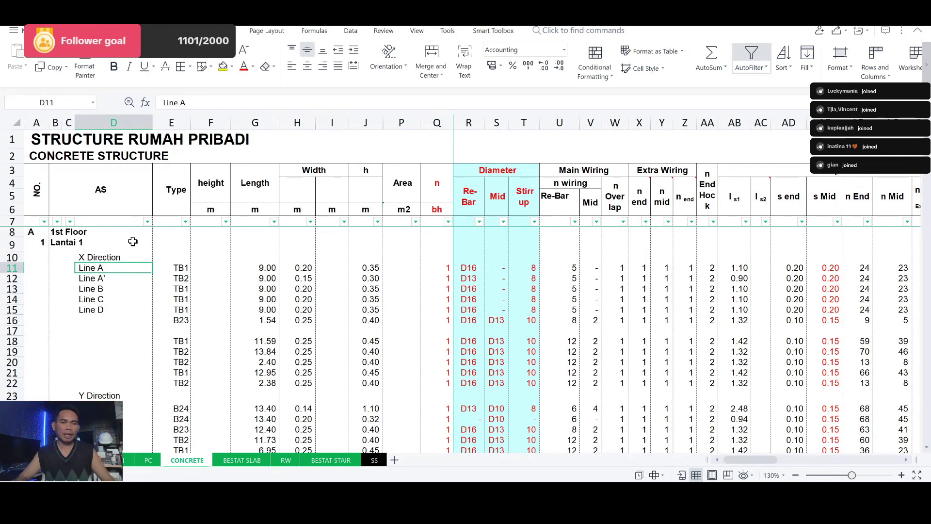
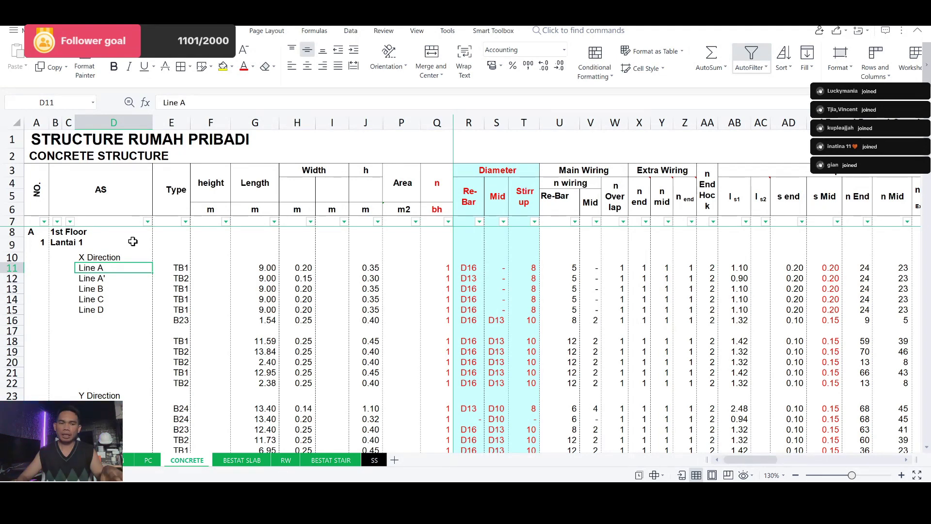
# Check the Type, Length and Width of the Line B, C and D tie beam rows against the plan.
pyautogui.press('Down')
pyautogui.press('Down')
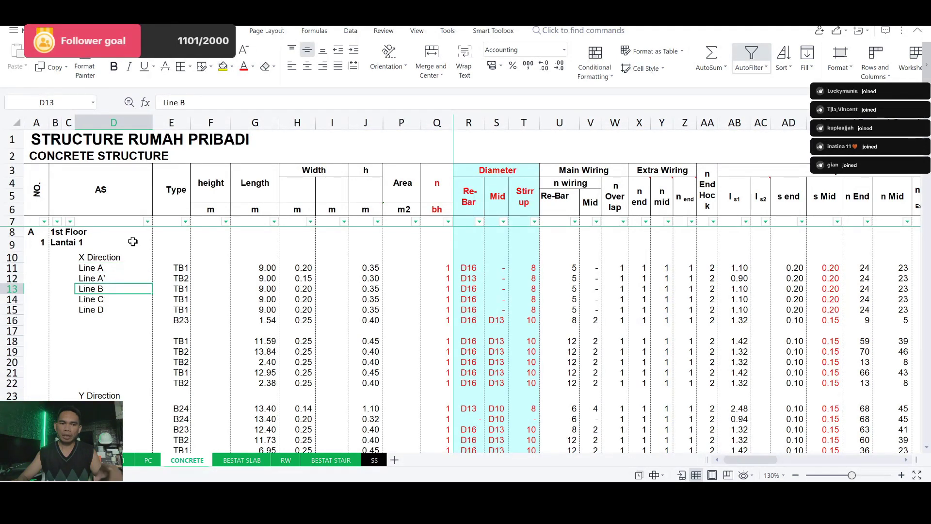
pyautogui.press('Right')
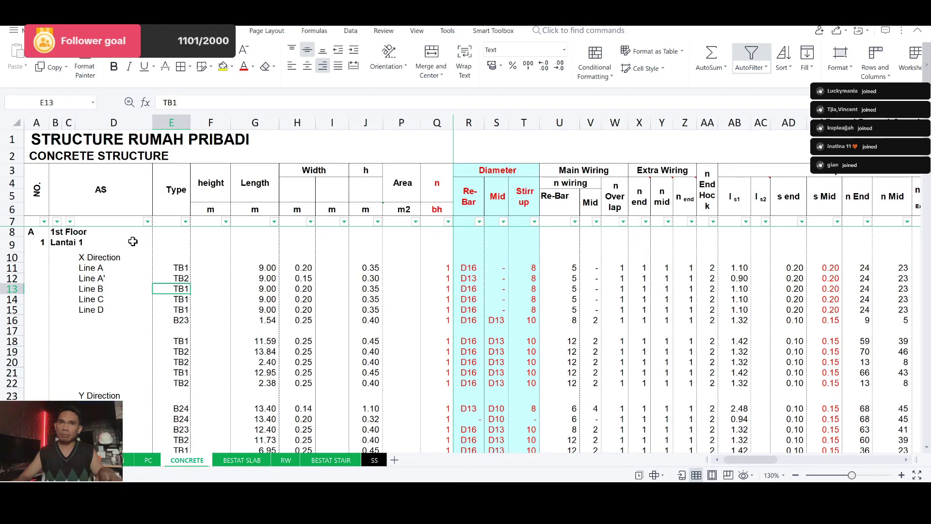
pyautogui.press('Right')
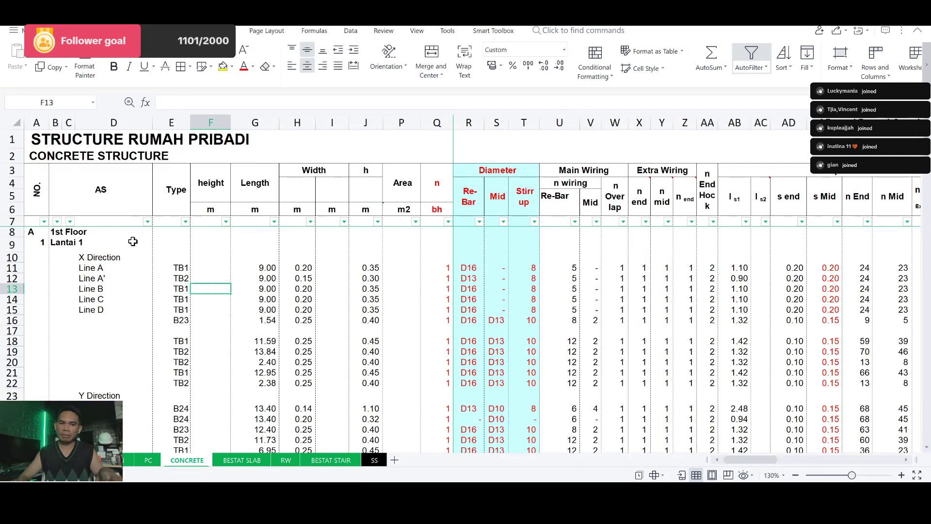
pyautogui.press('Right')
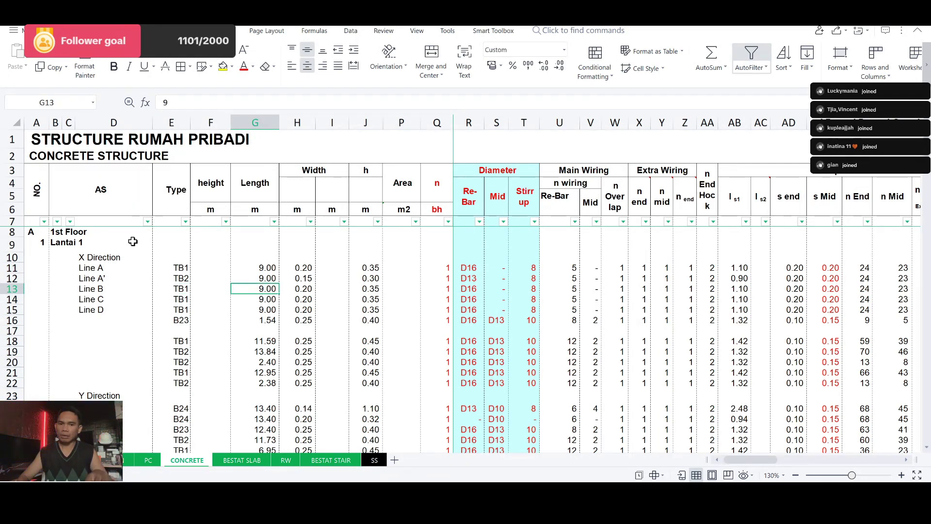
pyautogui.press('Right')
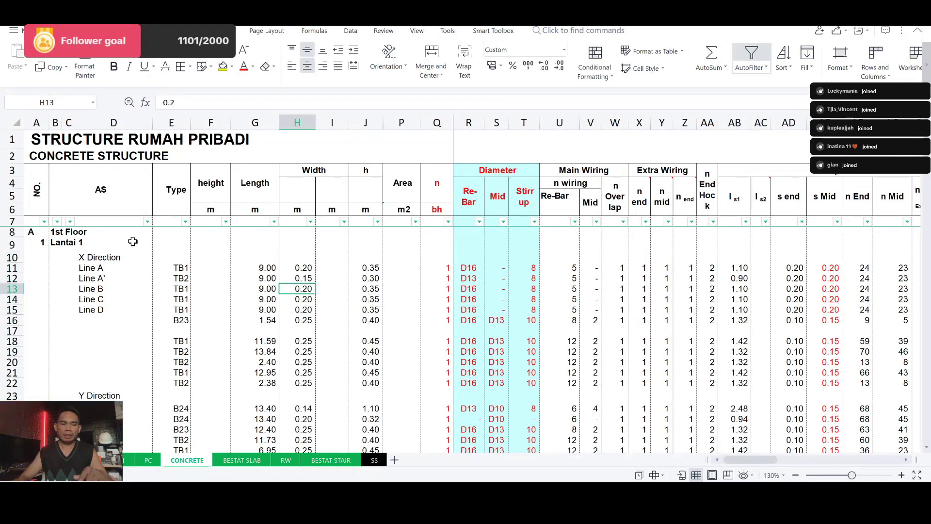
pyautogui.press('Down')
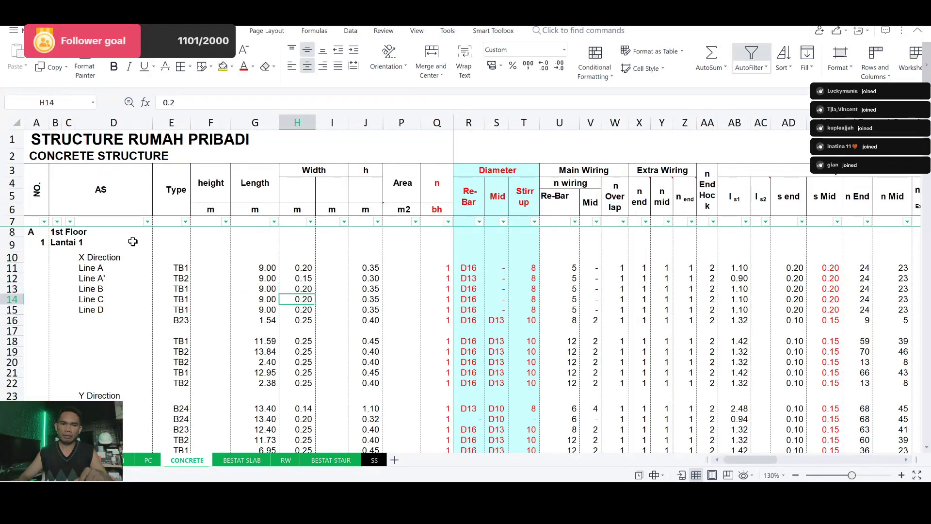
pyautogui.press('Down')
pyautogui.press('Left')
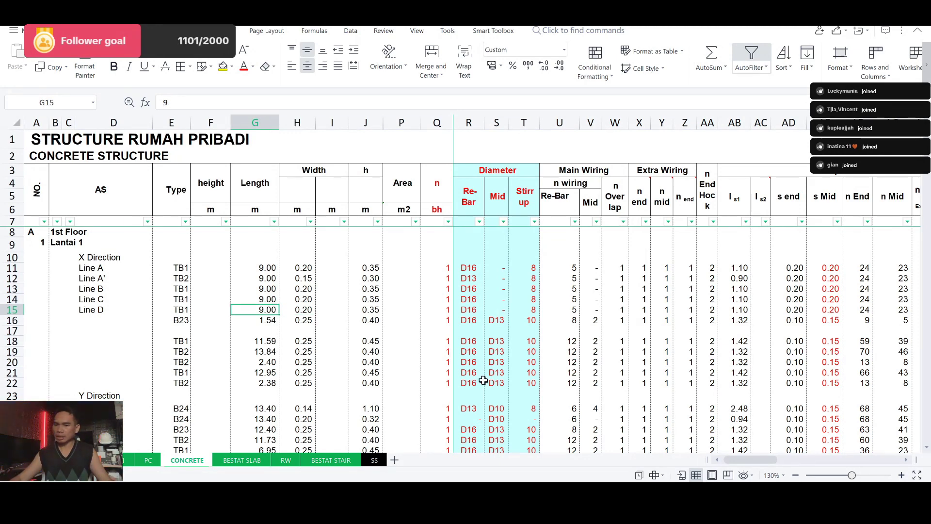
pyautogui.hotkey('alt', 'Tab')
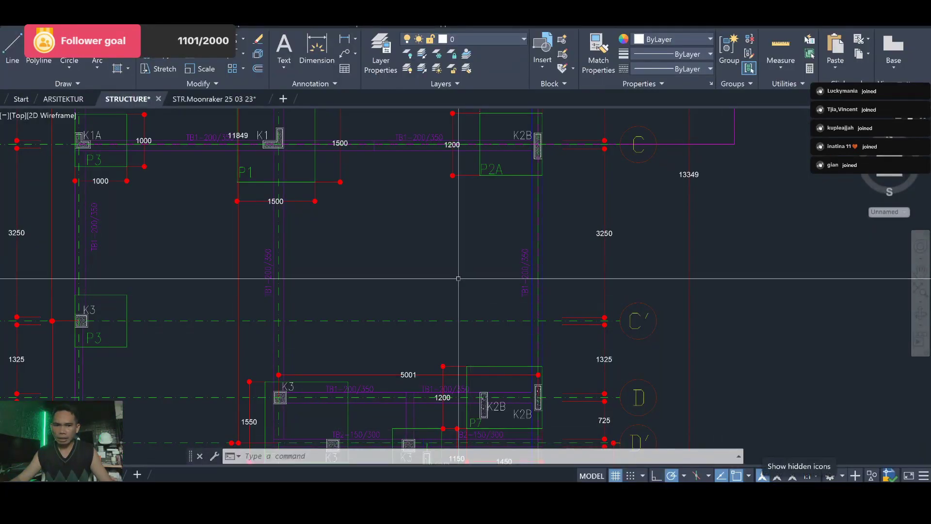
# Zoom and pan the foundation plan to inspect the beams near gridlines D, D′ and the P5–P7 area.
pyautogui.scroll(-5, 478, 209)
pyautogui.scroll(3, 464, 294)
pyautogui.scroll(3, 566, 211)
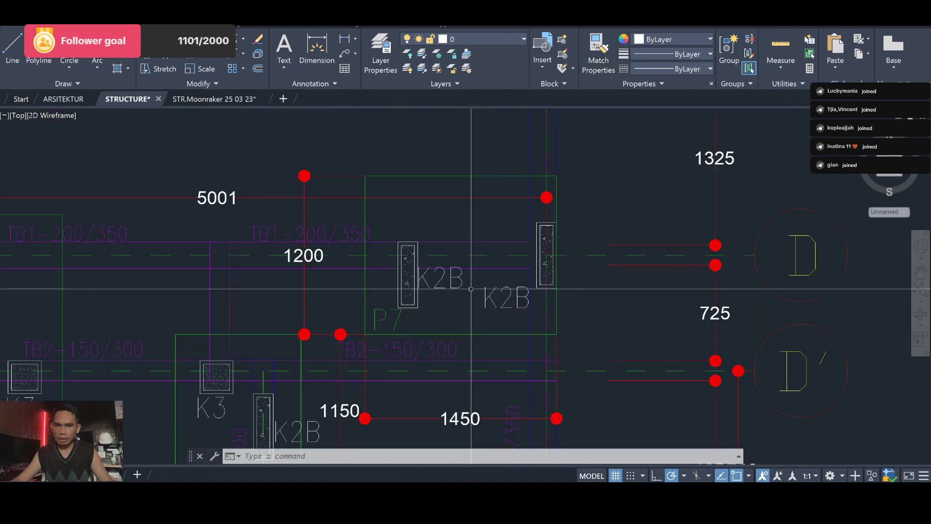
pyautogui.scroll(-1, 564, 215)
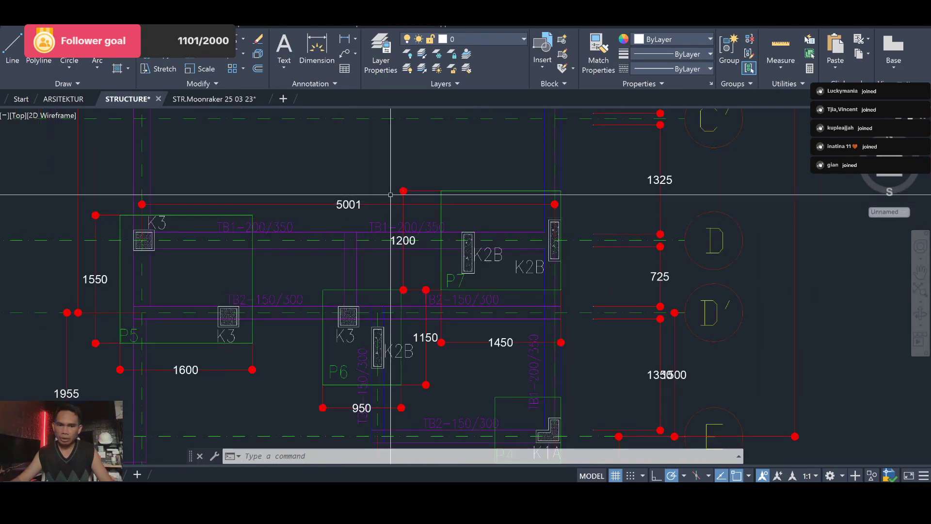
pyautogui.moveTo(305, 277); pyautogui.dragTo(313, 196)
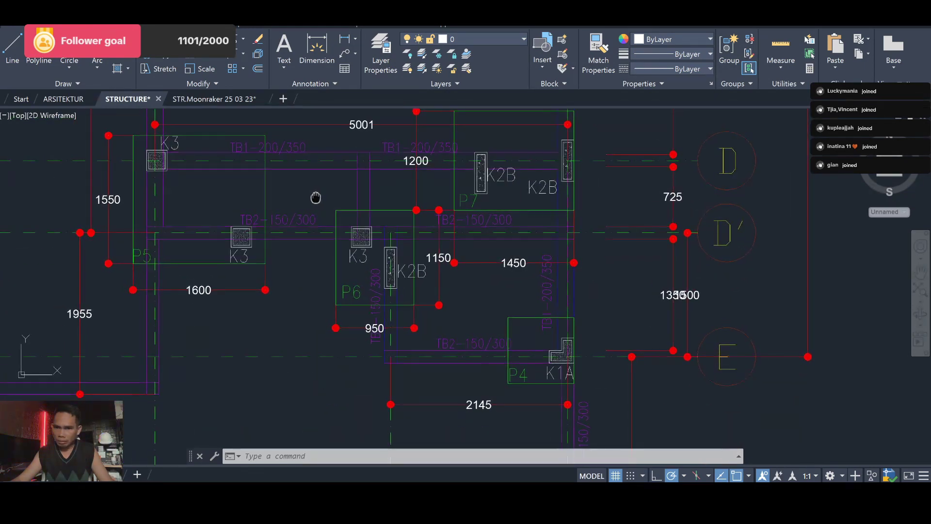
pyautogui.moveTo(313, 196); pyautogui.dragTo(369, 243)
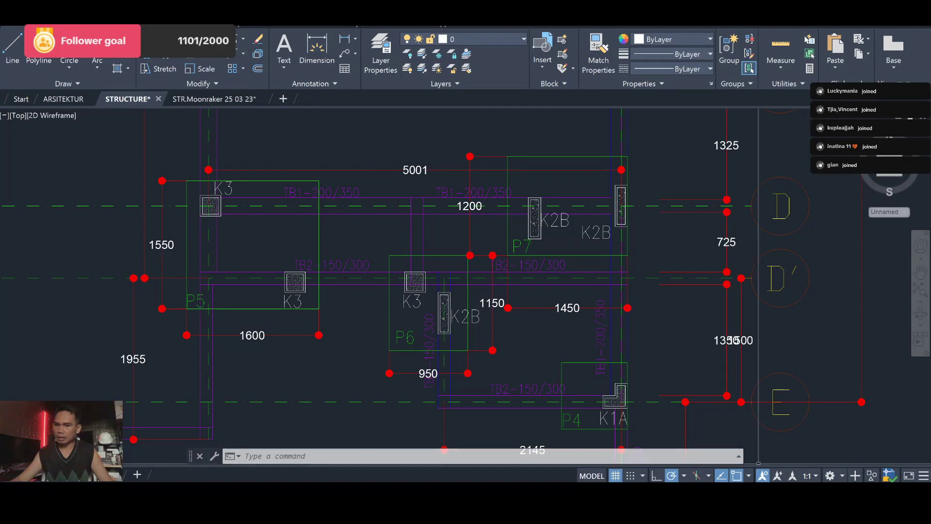
pyautogui.hotkey('alt', 'Tab')
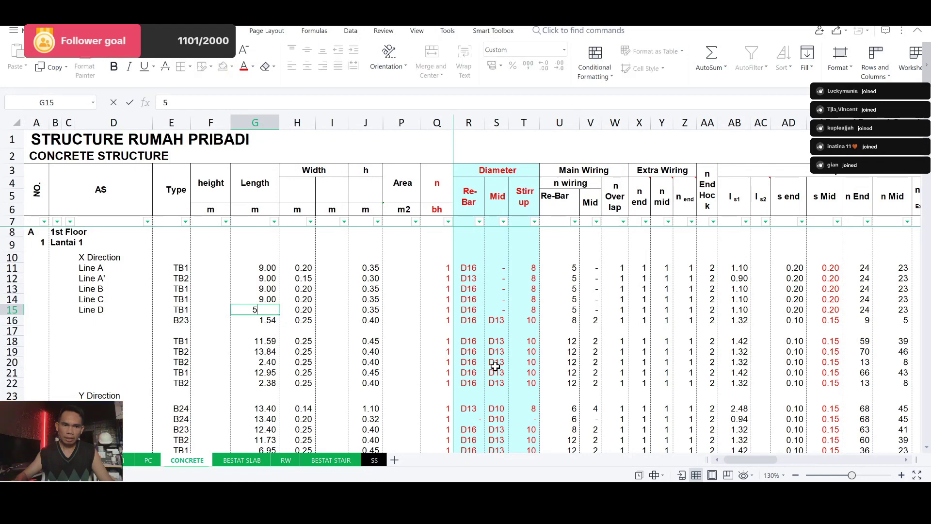
# Change Line D's length to 5.00 and copy the Line A' row into row 16.
pyautogui.write('5')
pyautogui.press('Return')
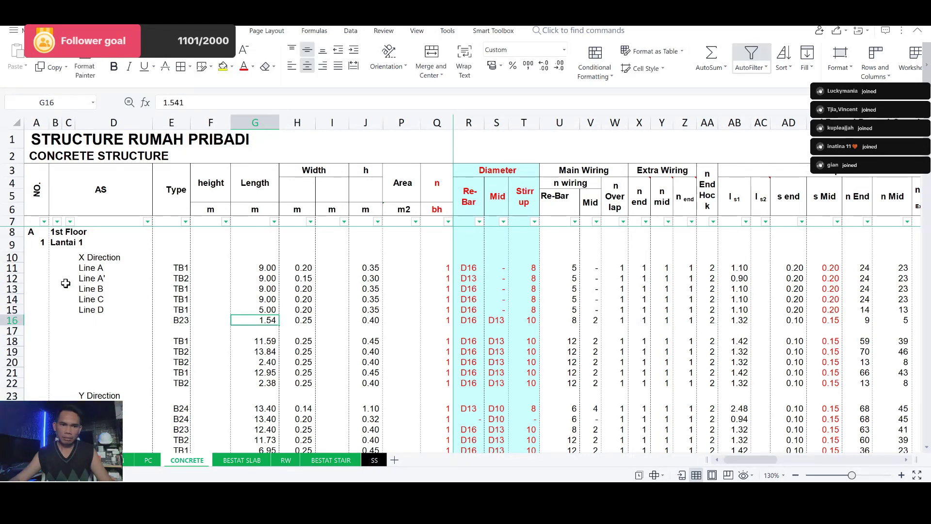
pyautogui.click(13, 279)
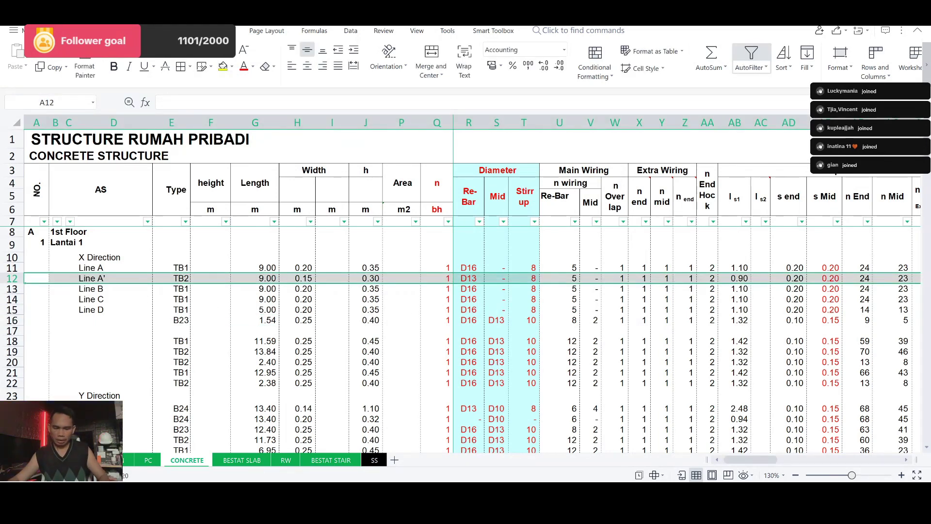
pyautogui.hotkey('ctrl', 'c')
pyautogui.click(12, 320)
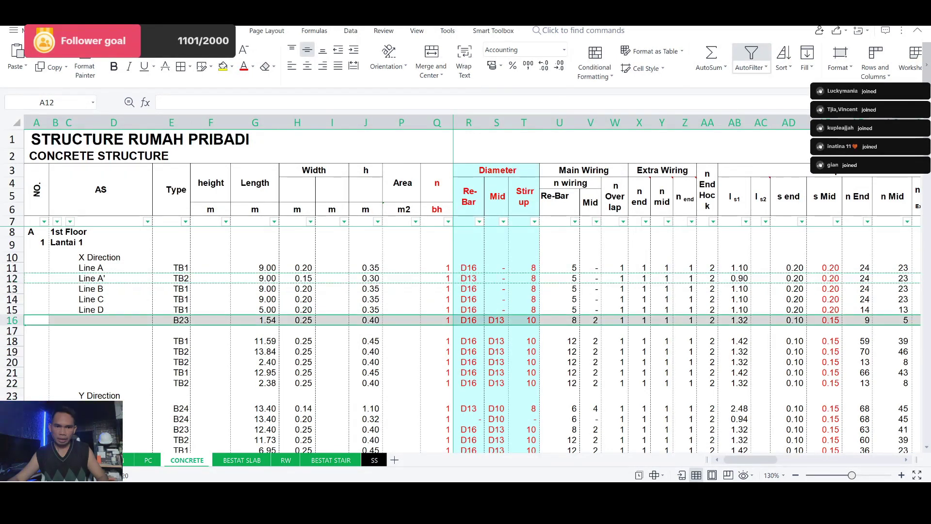
pyautogui.hotkey('ctrl', 'v')
# Rename the copied row to Line D' and set its length to 5.00.
pyautogui.doubleClick(95, 320)
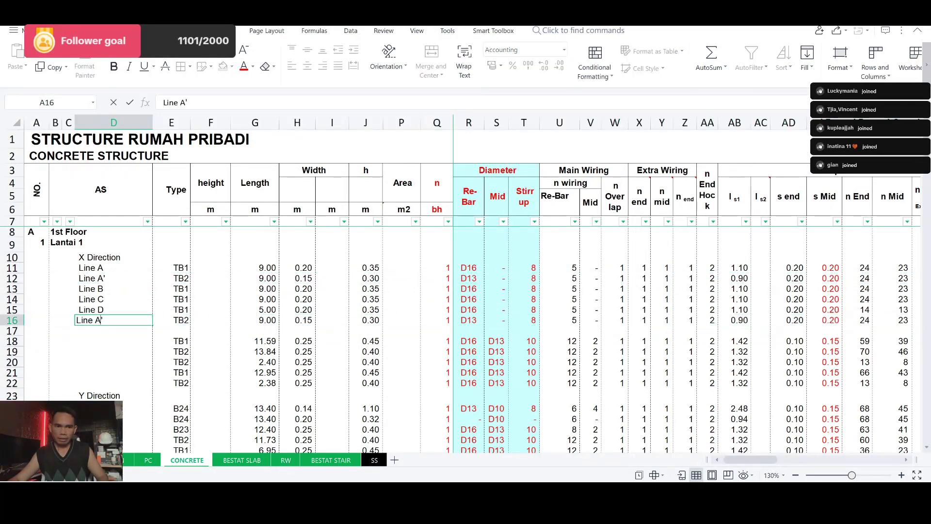
pyautogui.press('BackSpace')
pyautogui.write('D')
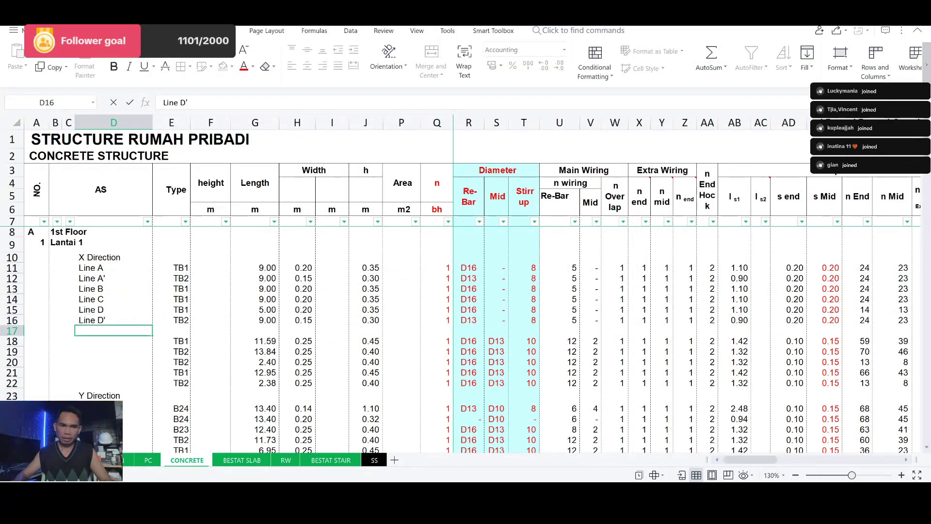
pyautogui.press('Tab')
pyautogui.press('Tab')
pyautogui.press('Tab')
pyautogui.press('Tab')
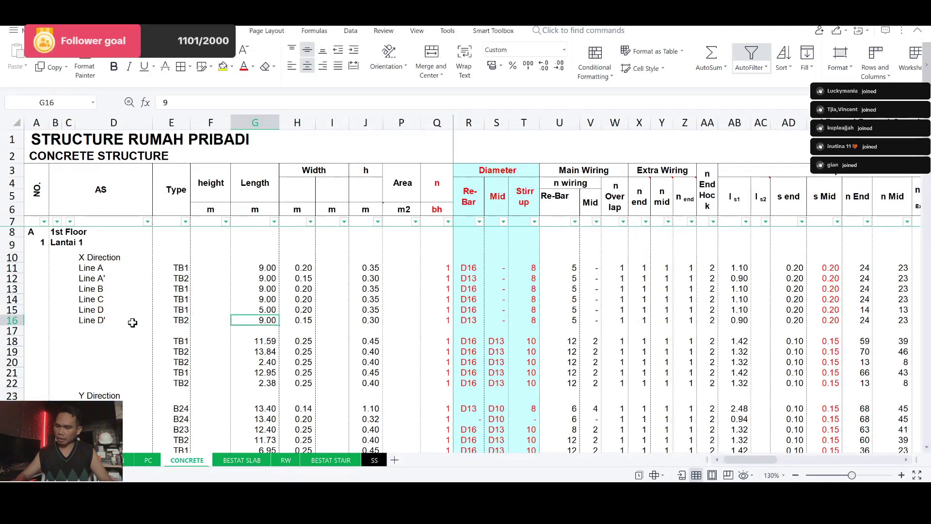
pyautogui.write('5')
pyautogui.press('Return')
pyautogui.press('Up')
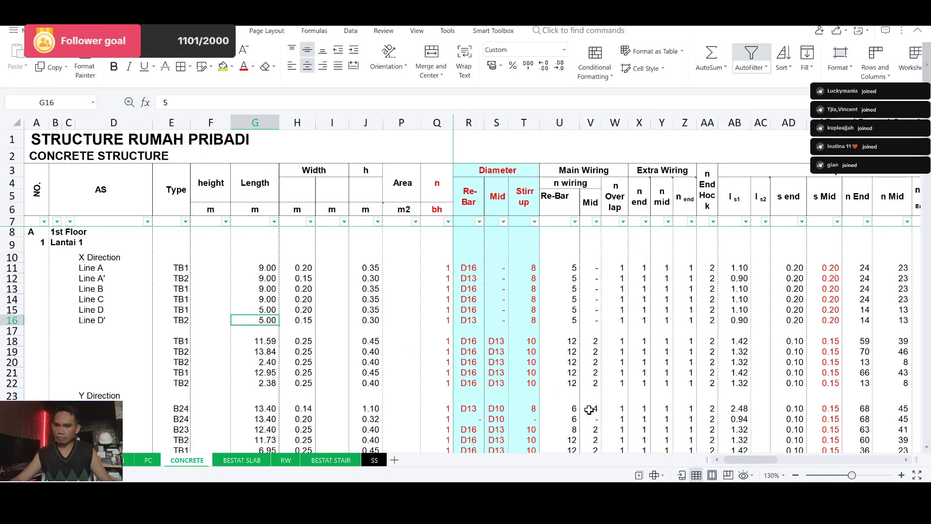
# Zoom and pan the foundation plan to read the gridline E beam dimensions (950, 2145).
pyautogui.hotkey('alt', 'Tab')
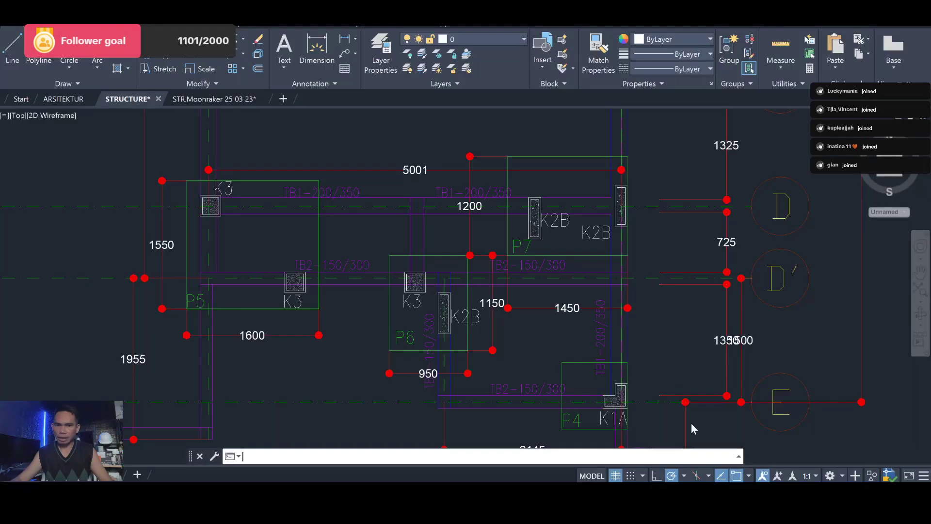
pyautogui.scroll(-2, 333, 135)
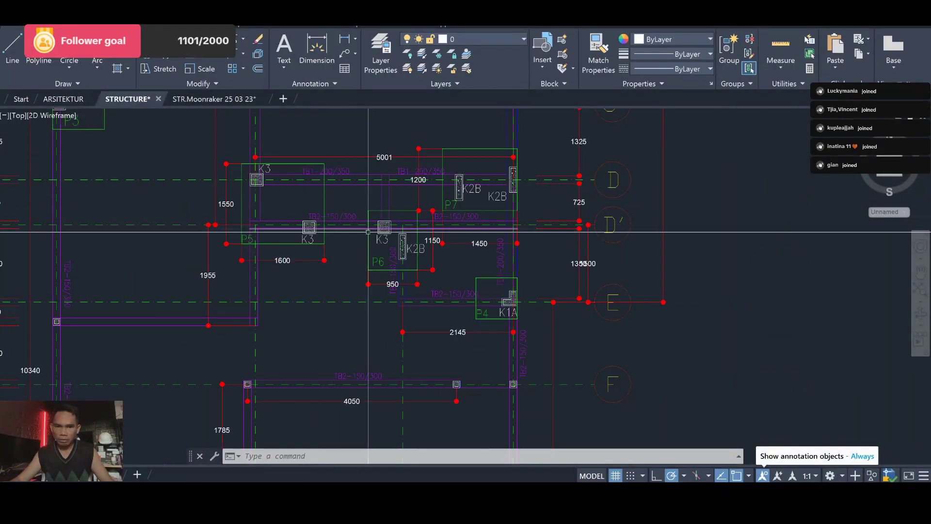
pyautogui.scroll(1, 451, 251)
pyautogui.scroll(3, 291, 252)
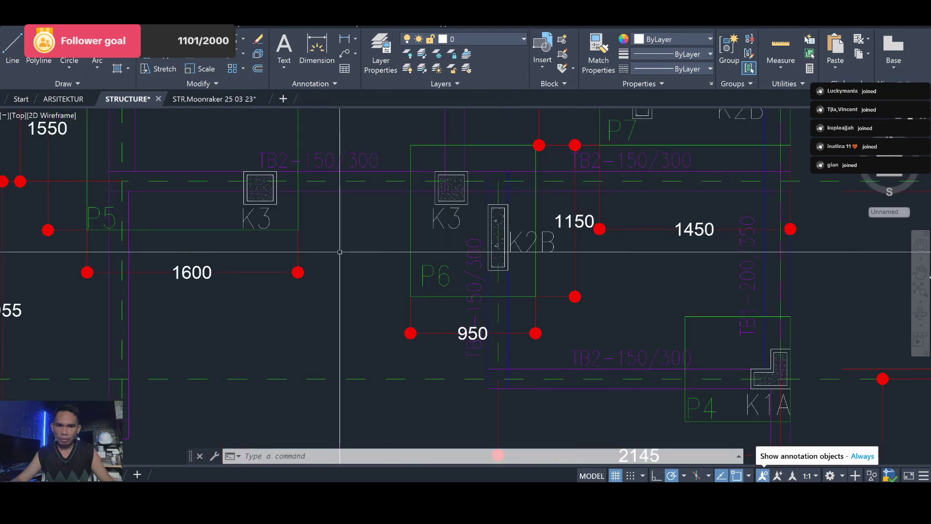
pyautogui.scroll(-2, 339, 251)
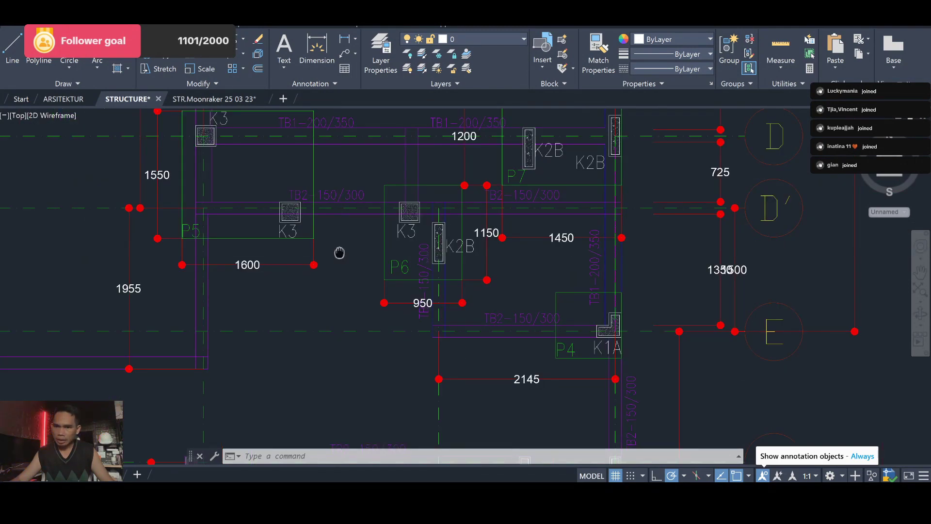
pyautogui.moveTo(339, 254); pyautogui.dragTo(349, 330)
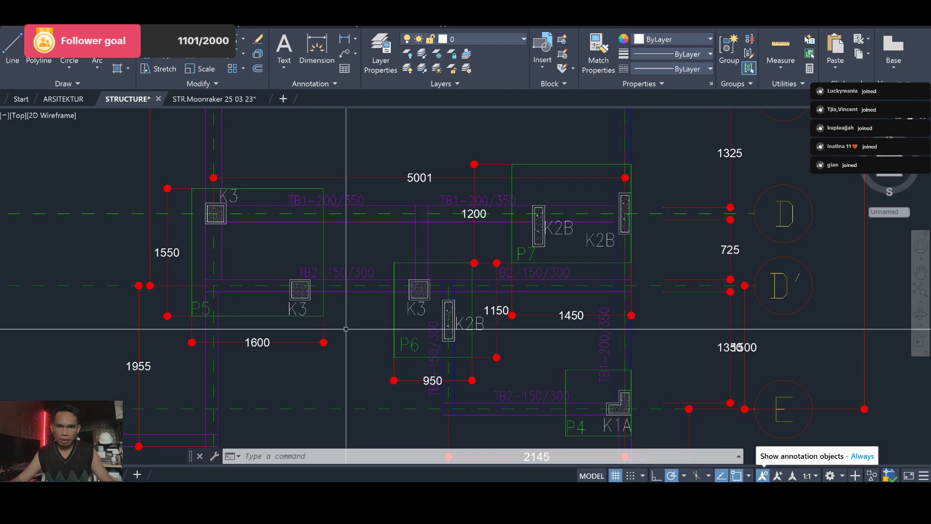
pyautogui.scroll(-2, 347, 329)
pyautogui.moveTo(346, 328); pyautogui.dragTo(470, 269)
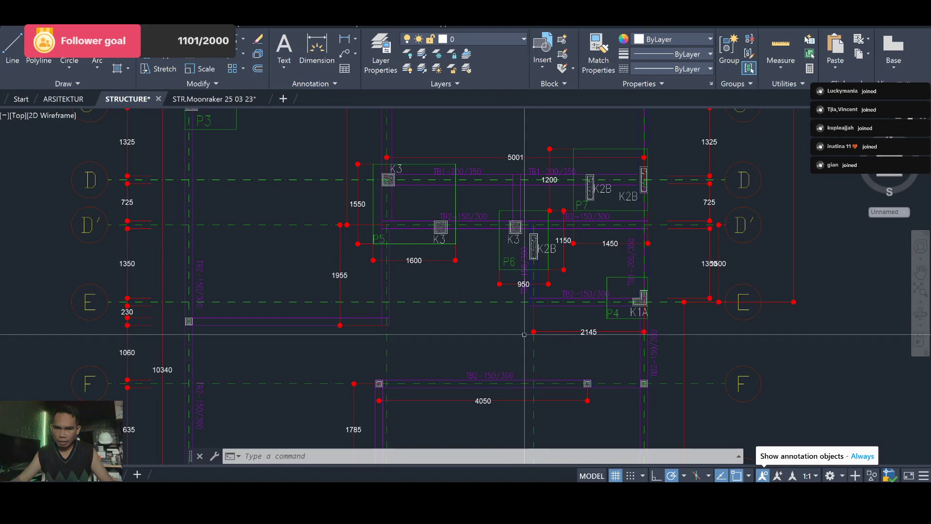
pyautogui.scroll(2, 554, 312)
pyautogui.scroll(2, 554, 312)
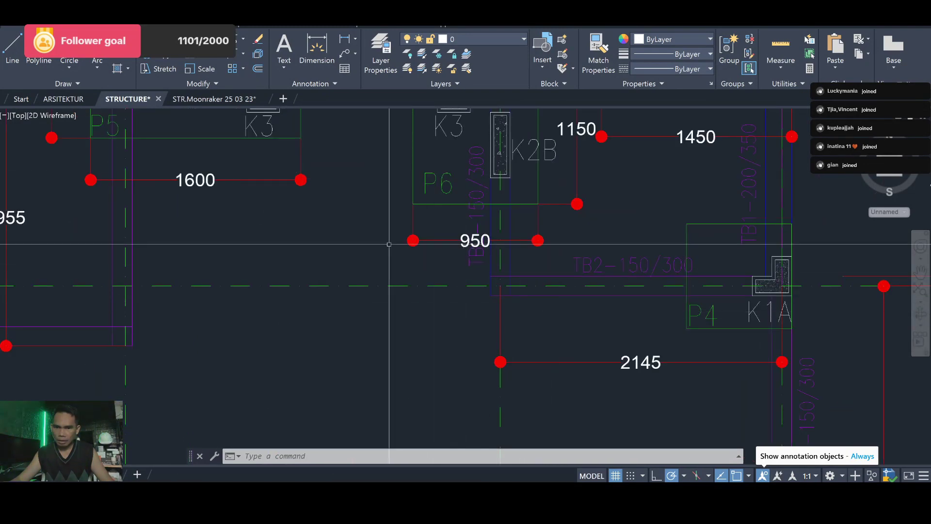
pyautogui.scroll(-2, 388, 243)
pyautogui.scroll(-2, 650, 302)
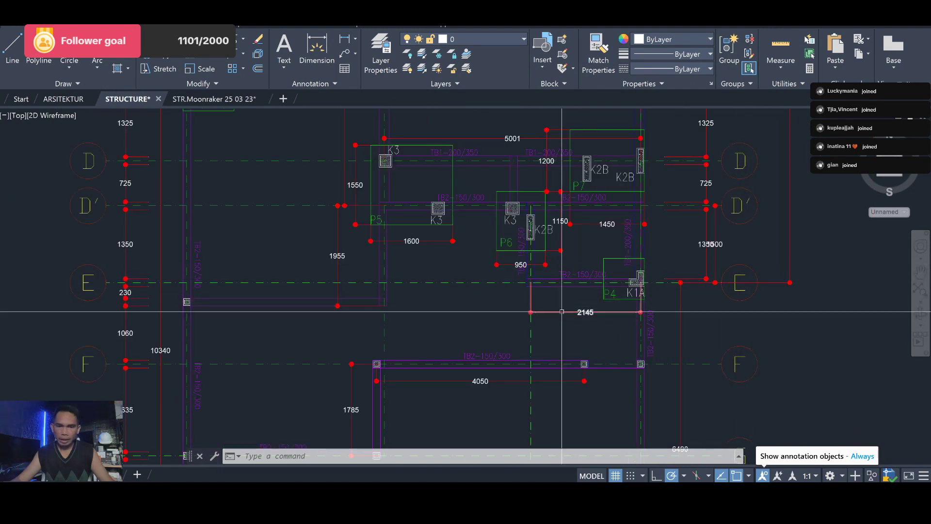
pyautogui.scroll(5, 625, 284)
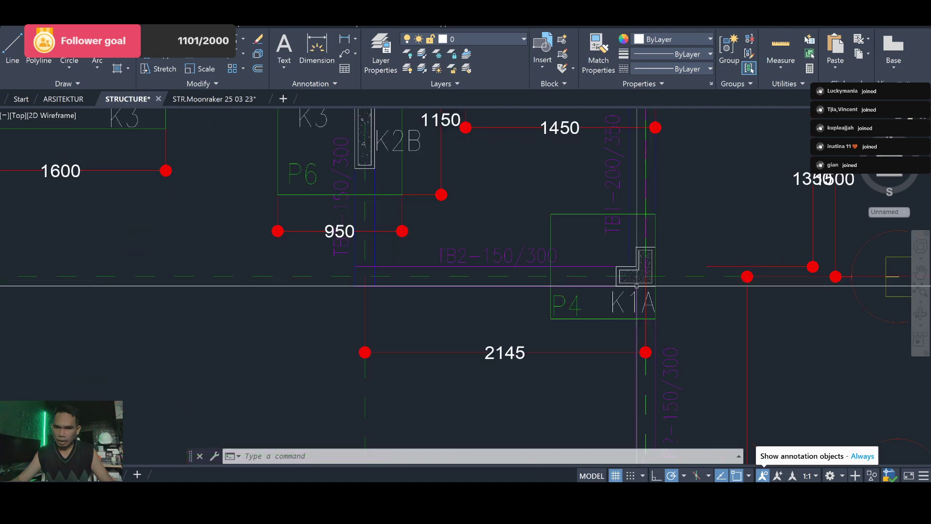
pyautogui.scroll(-3, 528, 279)
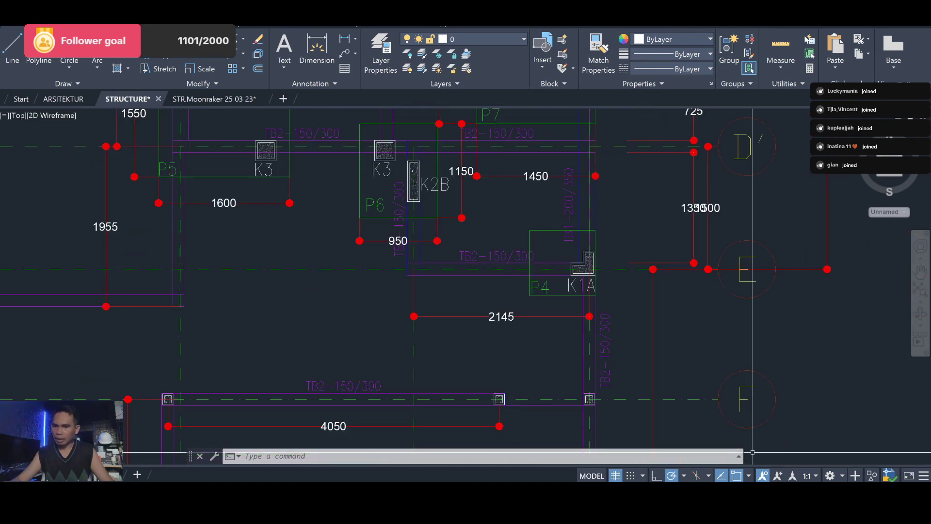
pyautogui.hotkey('alt', 'Tab')
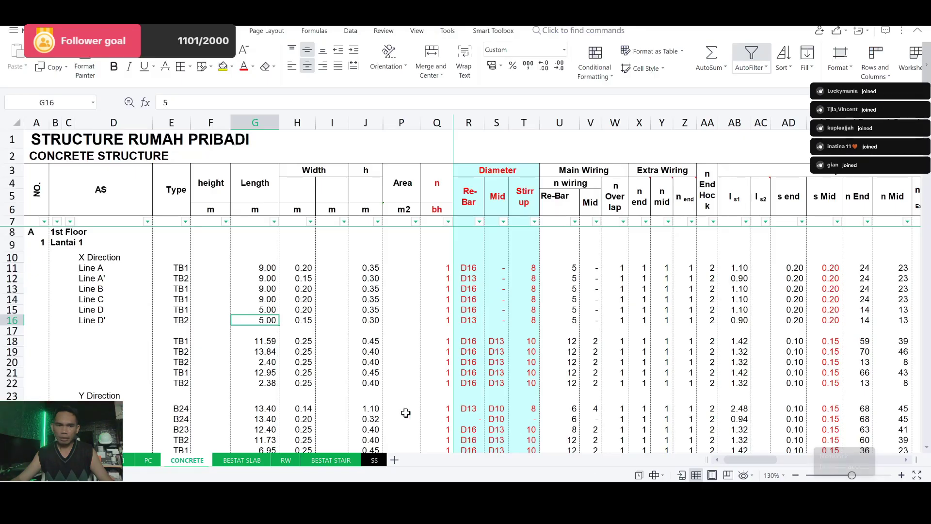
# Copy the Line D' row into row 17 and rename it Line E.
pyautogui.click(10, 318)
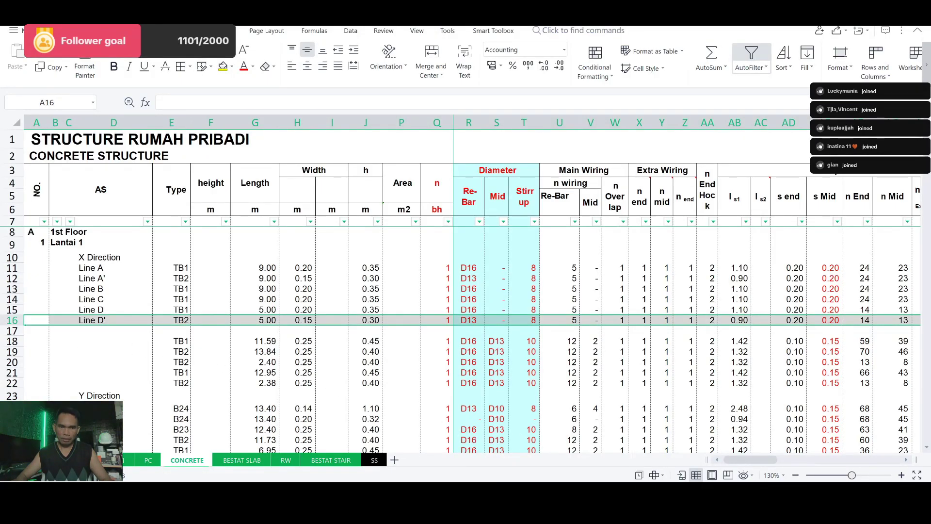
pyautogui.hotkey('ctrl', 'c')
pyautogui.press('Down')
pyautogui.hotkey('ctrl', 'v')
pyautogui.press('Right')
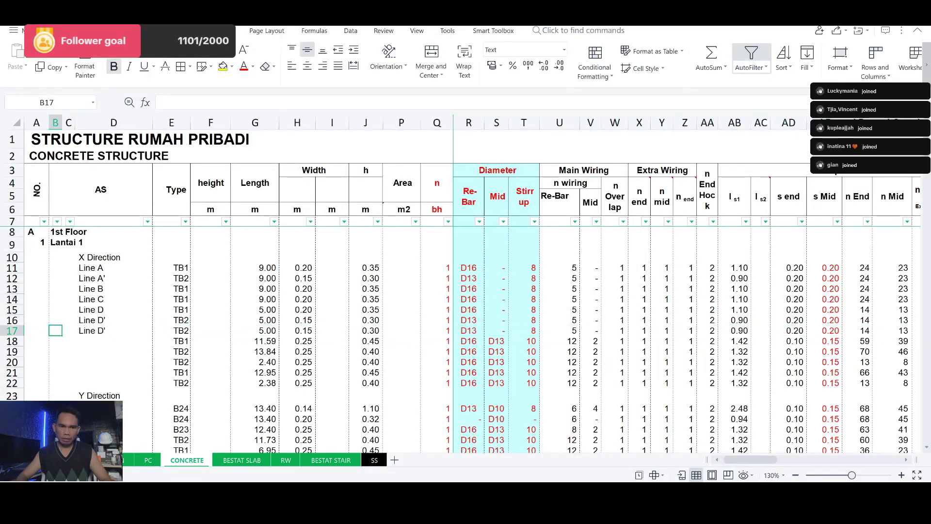
pyautogui.press('Right')
pyautogui.press('Right')
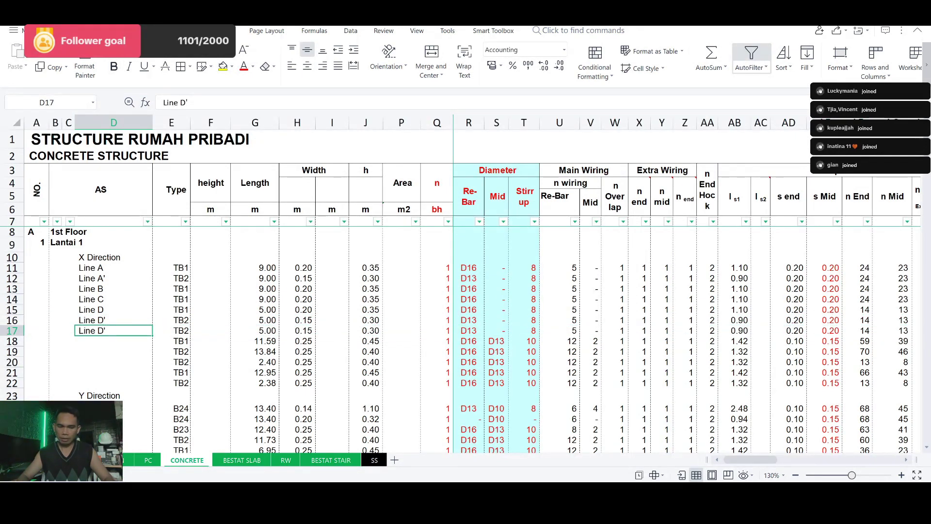
pyautogui.press('F2')
pyautogui.press('BackSpace')
pyautogui.press('BackSpace')
pyautogui.write('E')
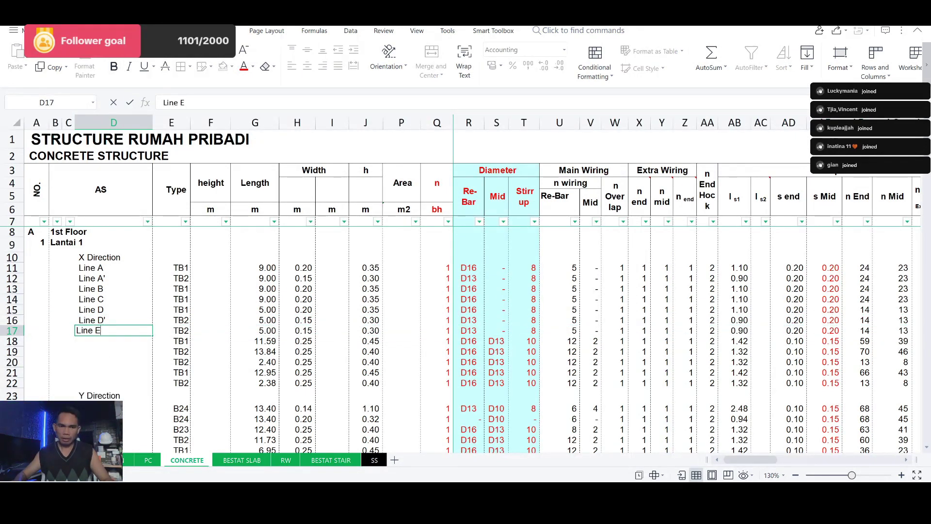
pyautogui.press('Return')
# Enter Line E's length of 2.145 after checking it on the AutoCAD plan.
pyautogui.press('Up')
pyautogui.press('Right')
pyautogui.press('Right')
pyautogui.press('Right')
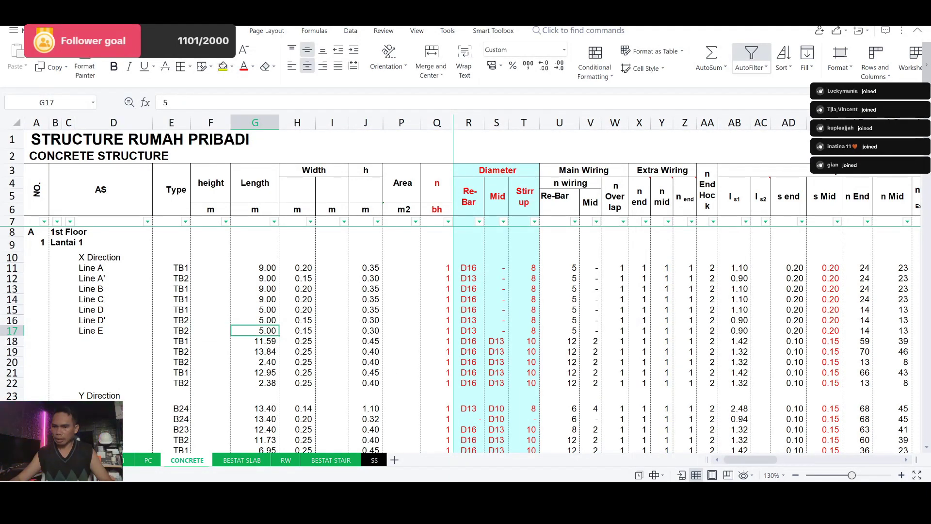
pyautogui.hotkey('alt', 'Tab')
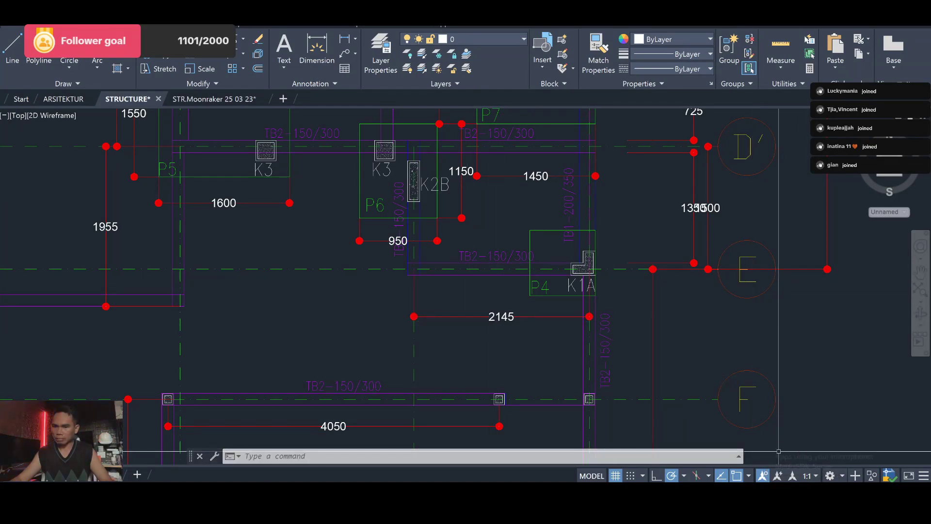
pyautogui.hotkey('alt', 'Tab')
pyautogui.write('2.1')
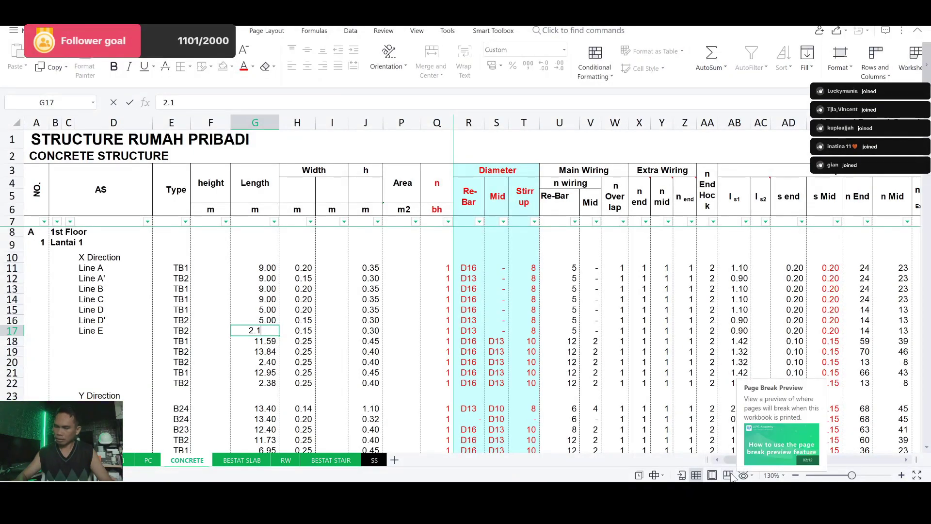
pyautogui.press('Return')
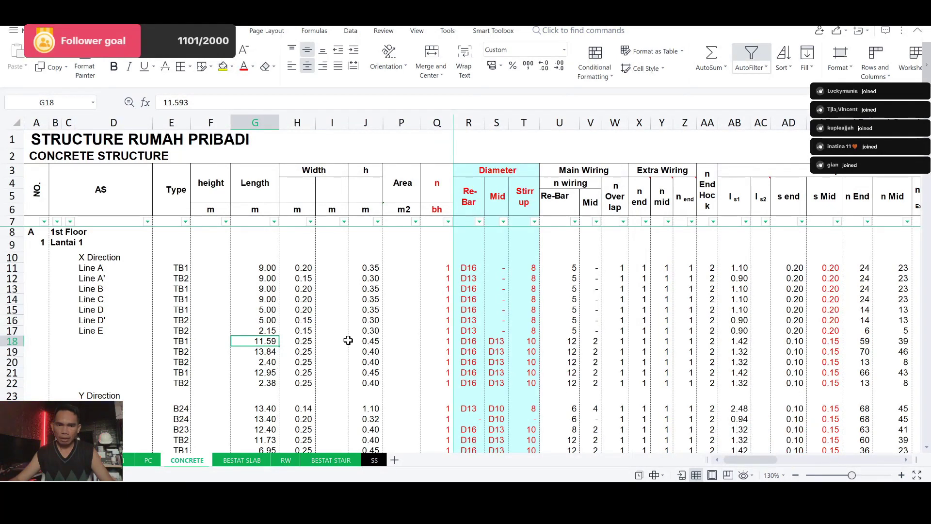
pyautogui.click(181, 343)
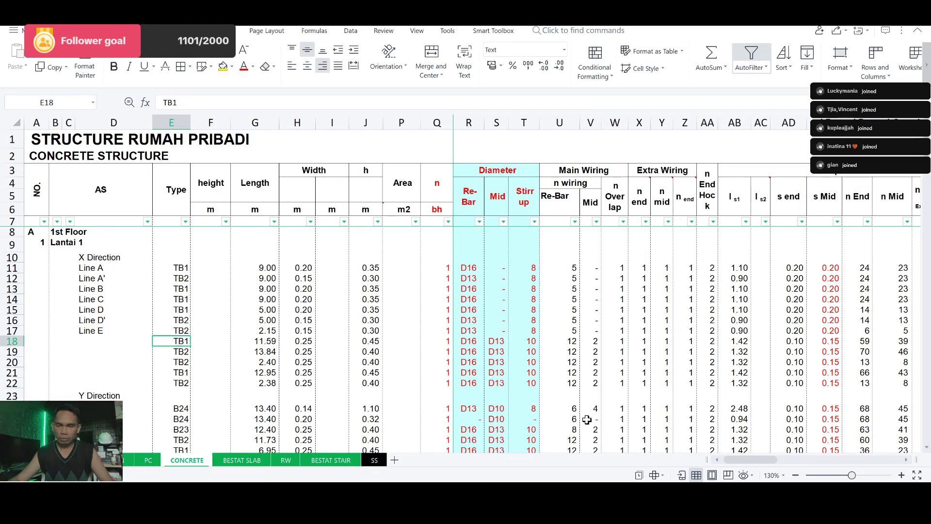
pyautogui.hotkey('alt', 'Tab')
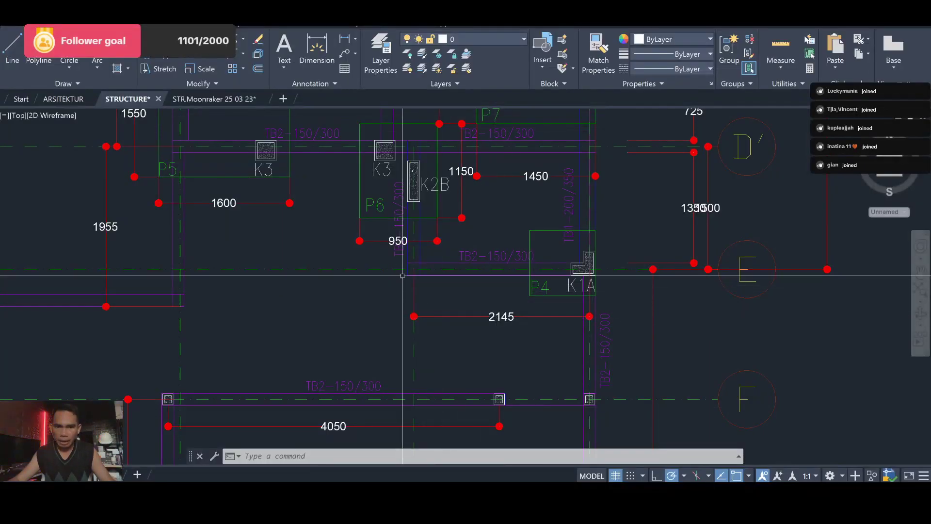
# Pan and zoom across gridlines E to H to read the 4050, 3700 and 1785 beam lengths.
pyautogui.moveTo(245, 298)
pyautogui.mouseDown()
pyautogui.moveTo(435, 265)
pyautogui.moveTo(667, 260)
pyautogui.mouseUp()
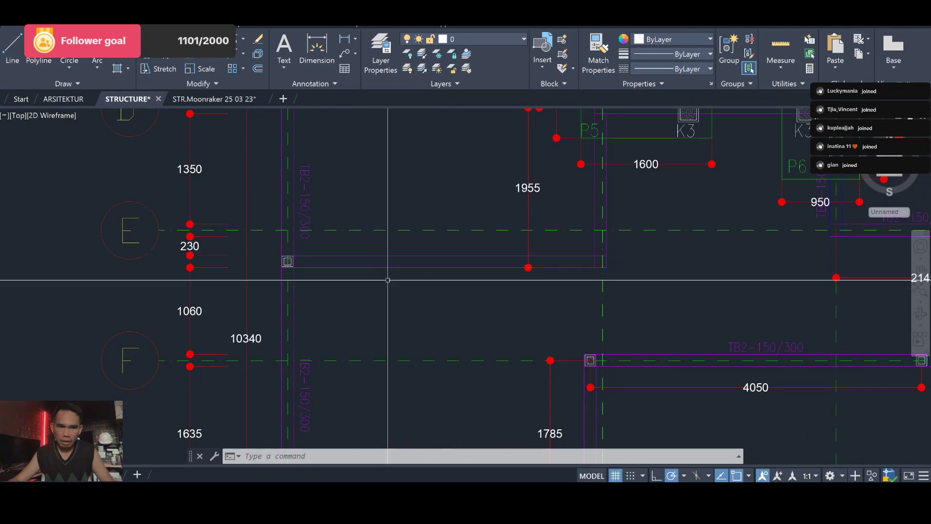
pyautogui.scroll(2, 334, 236)
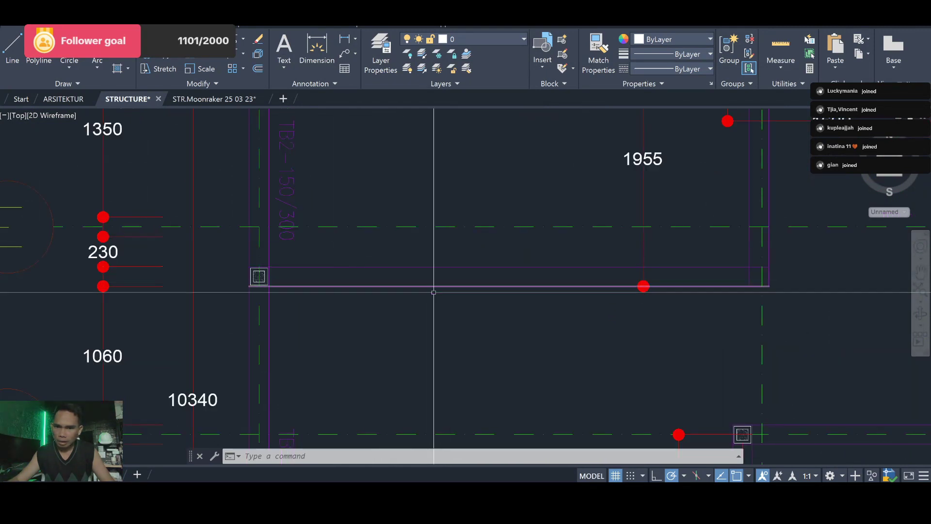
pyautogui.scroll(-4, 431, 281)
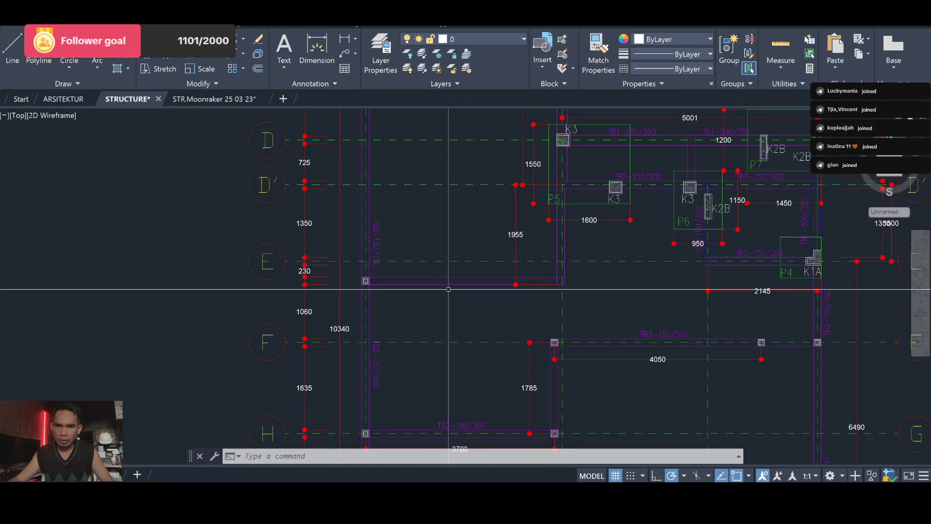
pyautogui.moveTo(449, 289); pyautogui.dragTo(391, 169)
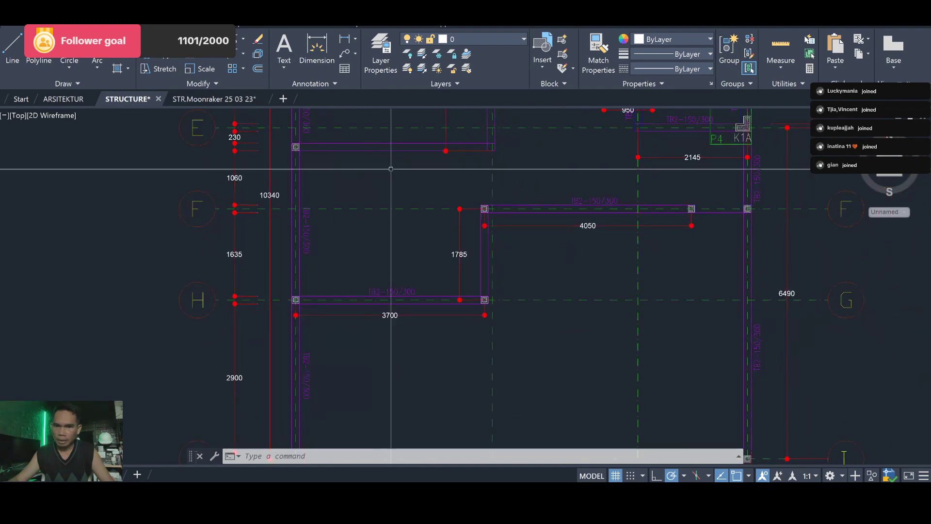
pyautogui.scroll(4, 655, 218)
pyautogui.scroll(-2, 440, 237)
pyautogui.scroll(-2, 443, 236)
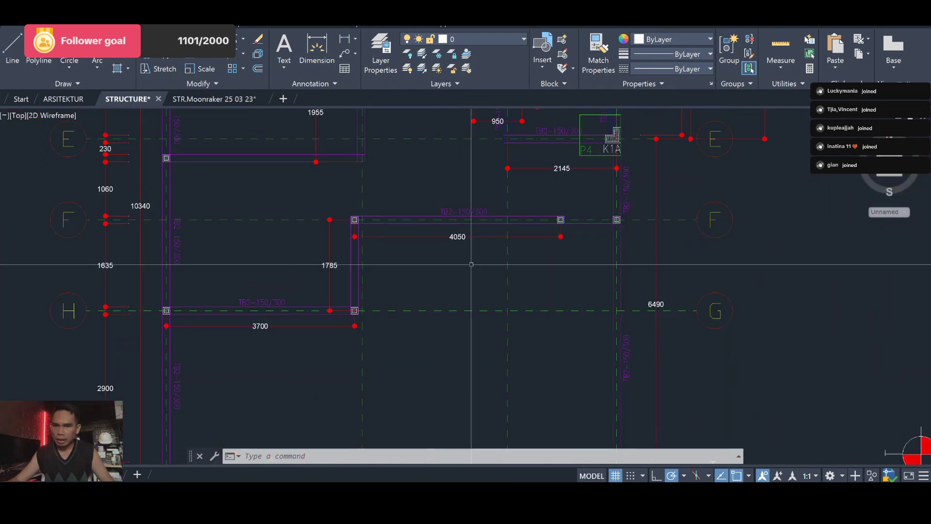
pyautogui.moveTo(390, 270)
pyautogui.mouseDown()
pyautogui.moveTo(411, 294)
pyautogui.moveTo(433, 253)
pyautogui.mouseUp()
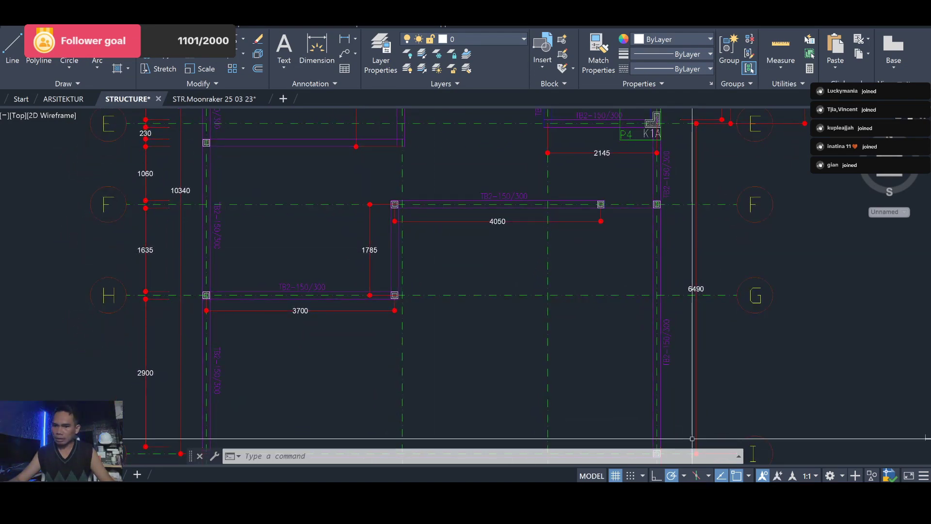
pyautogui.hotkey('alt', 'Tab')
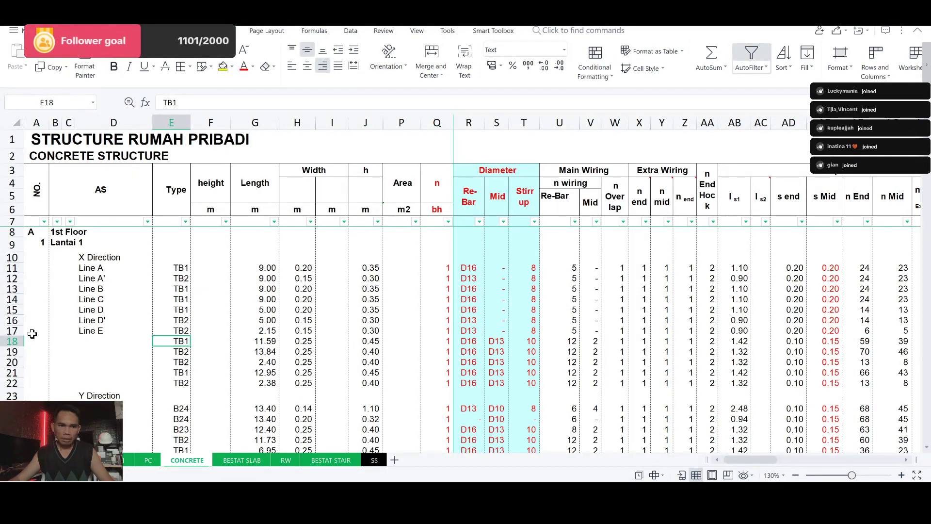
# Paste the Line E row into row 18 as Line F with a 5.00 m length.
pyautogui.click(11, 330)
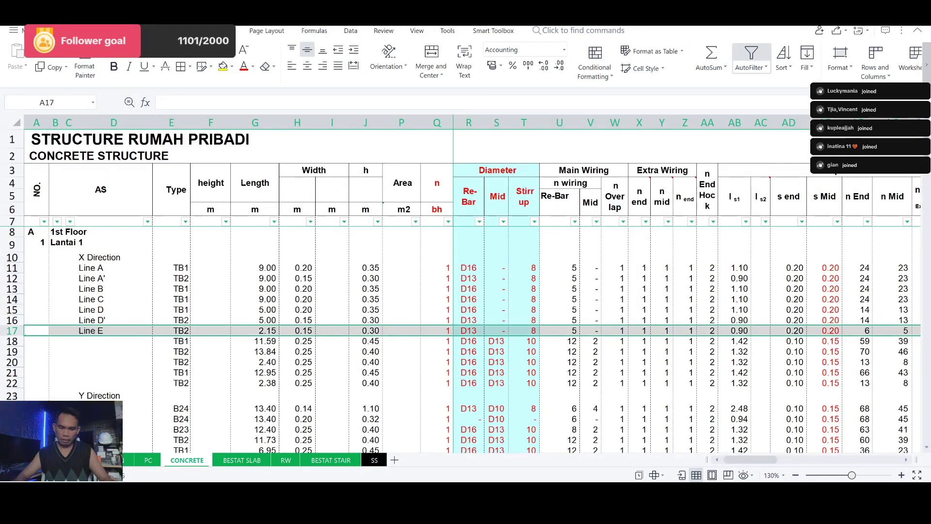
pyautogui.click(11, 341)
pyautogui.hotkey('ctrl', 'v')
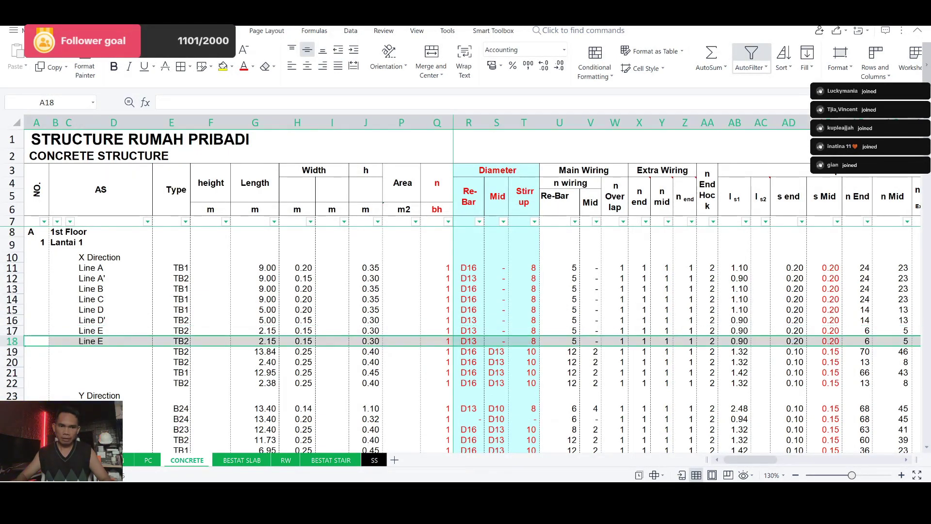
pyautogui.click(114, 340)
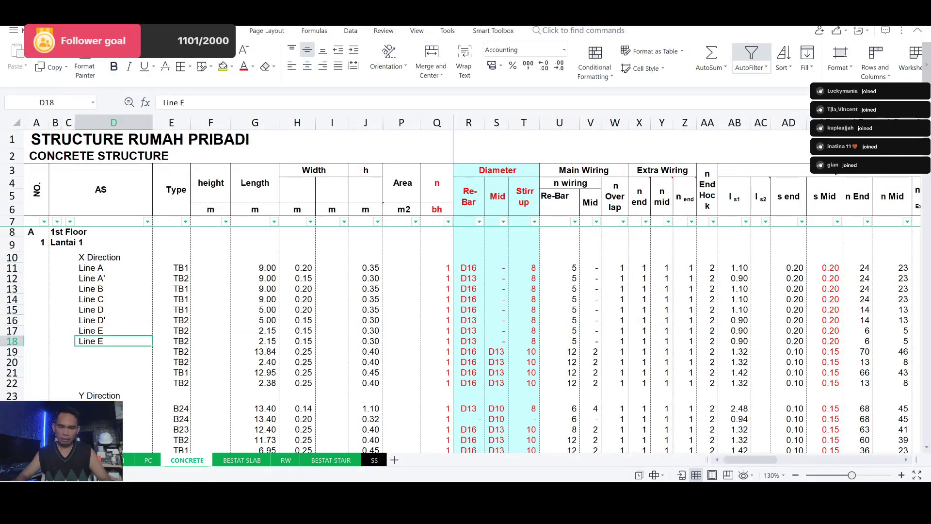
pyautogui.write('Line ')
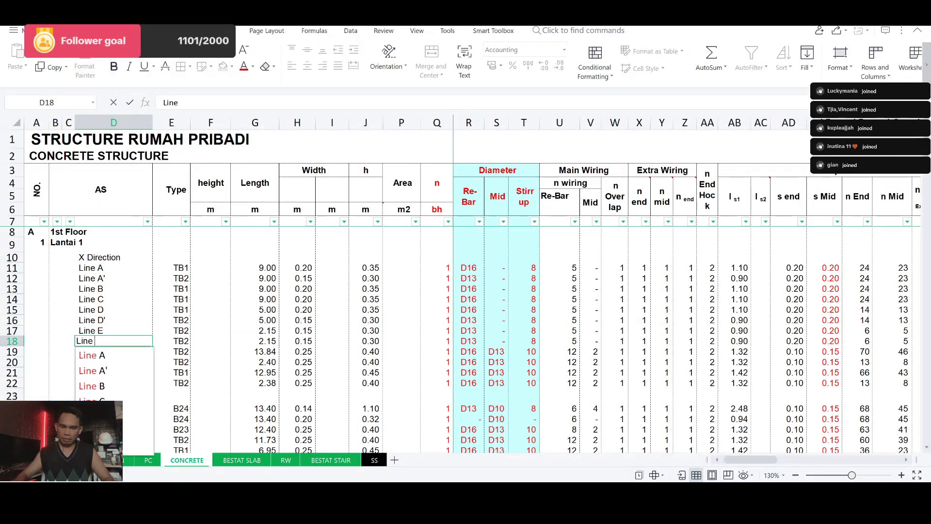
pyautogui.write('F')
pyautogui.press('Right')
pyautogui.press('Right')
pyautogui.press('Right')
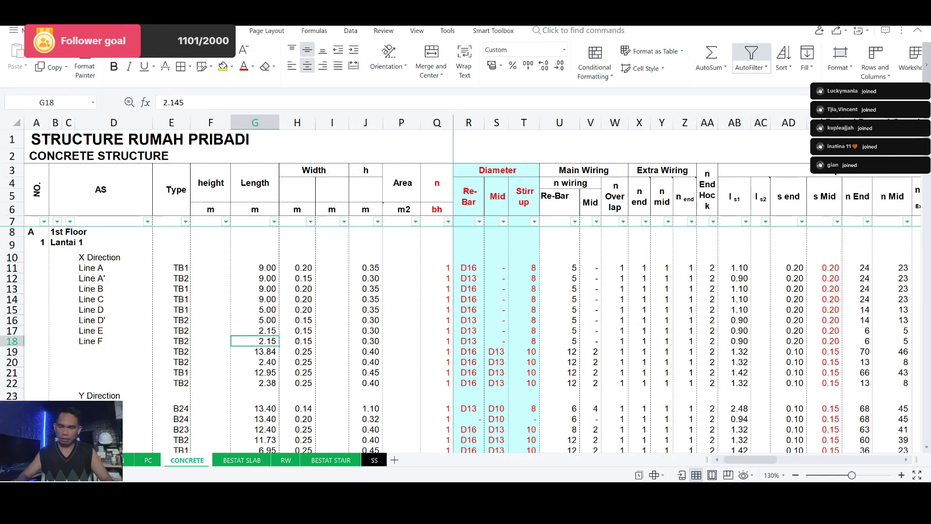
pyautogui.press('Return')
pyautogui.press('Left')
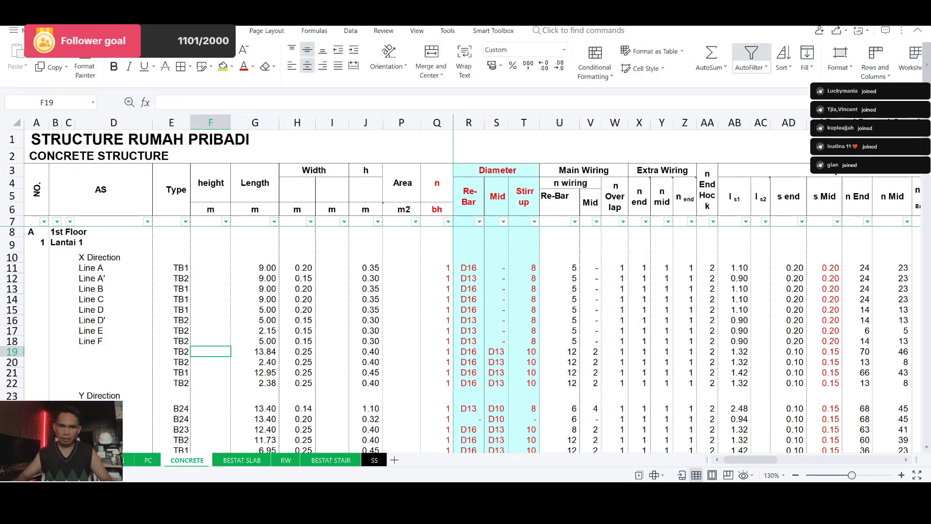
pyautogui.press('Left')
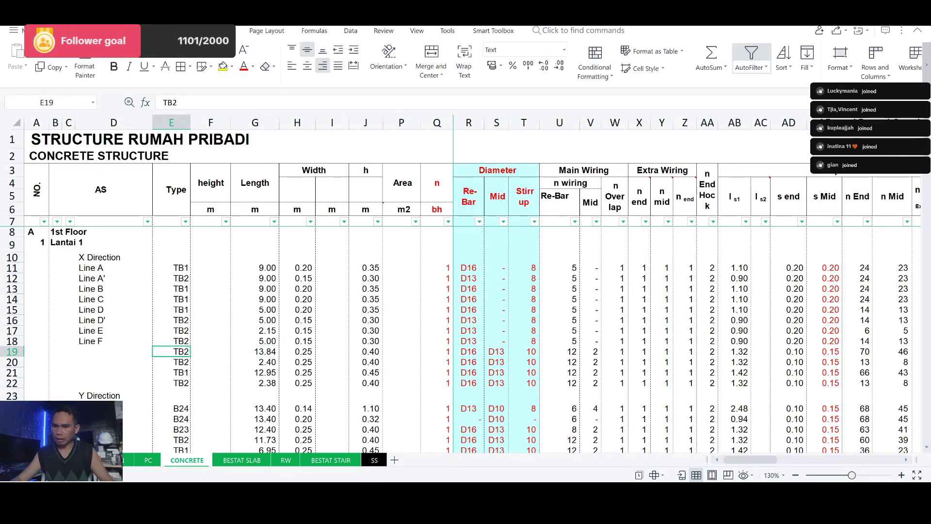
pyautogui.hotkey('alt', 'Tab')
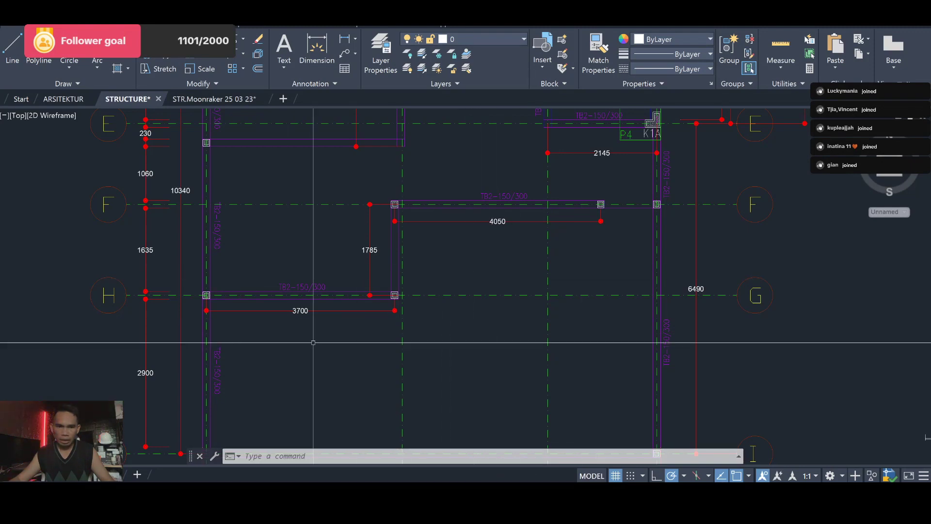
# Zoom in on the plan to read the 4050, 1785 and 3700 beams between gridlines F and H.
pyautogui.scroll(2, 263, 330)
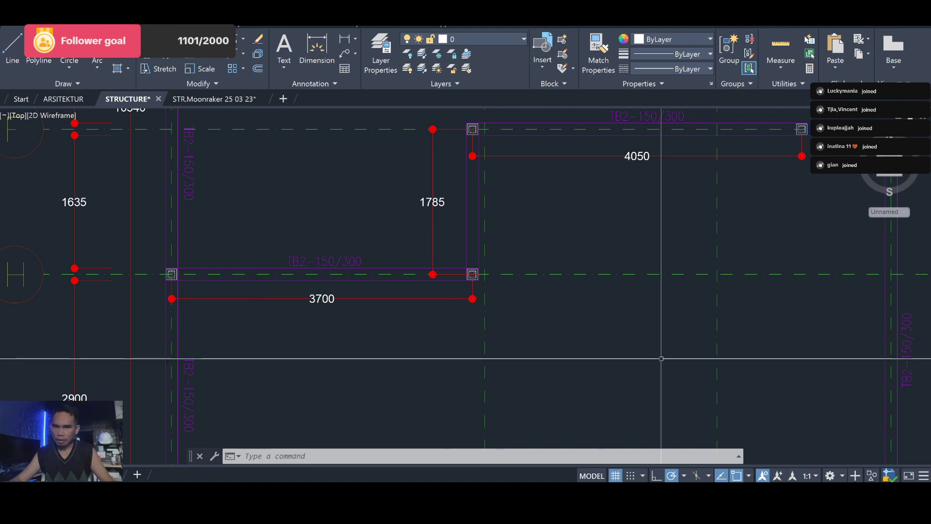
pyautogui.moveTo(707, 337); pyautogui.dragTo(414, 377)
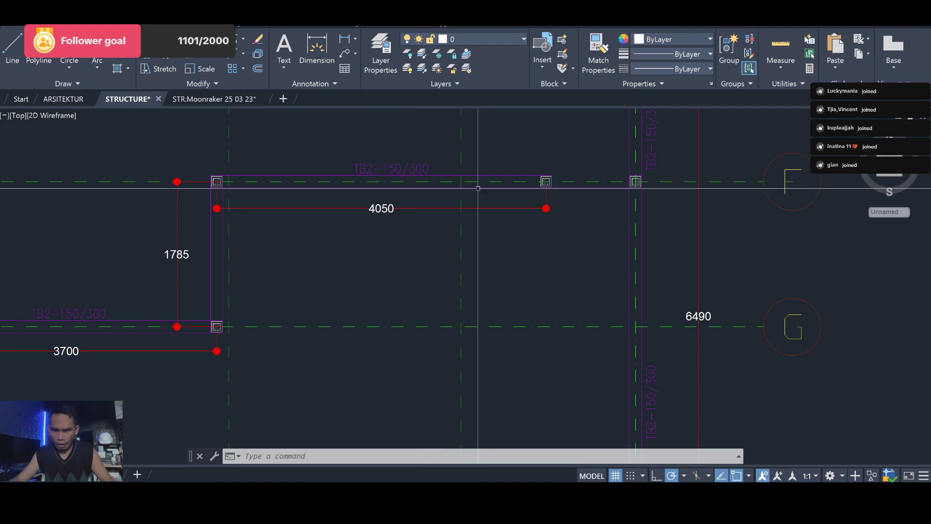
pyautogui.scroll(2, 410, 143)
pyautogui.scroll(2, 410, 143)
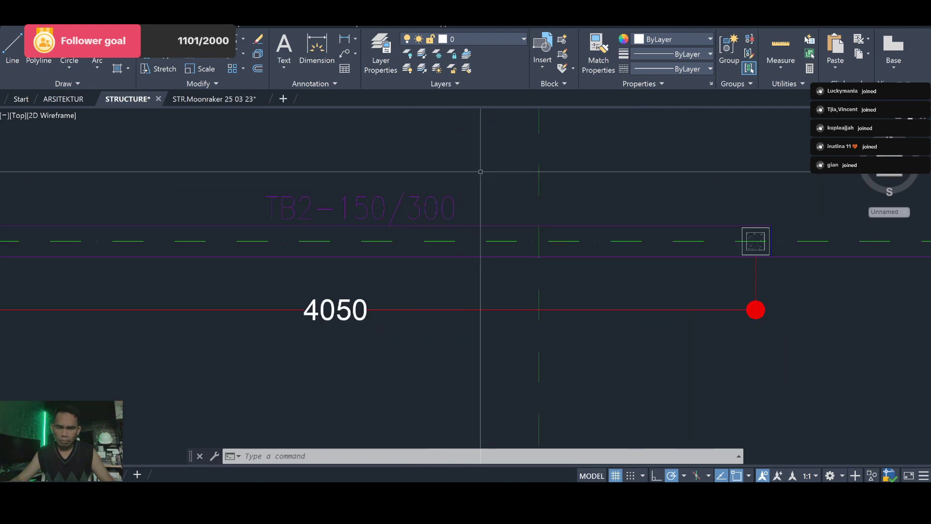
pyautogui.scroll(-2, 480, 172)
pyautogui.scroll(-2, 582, 213)
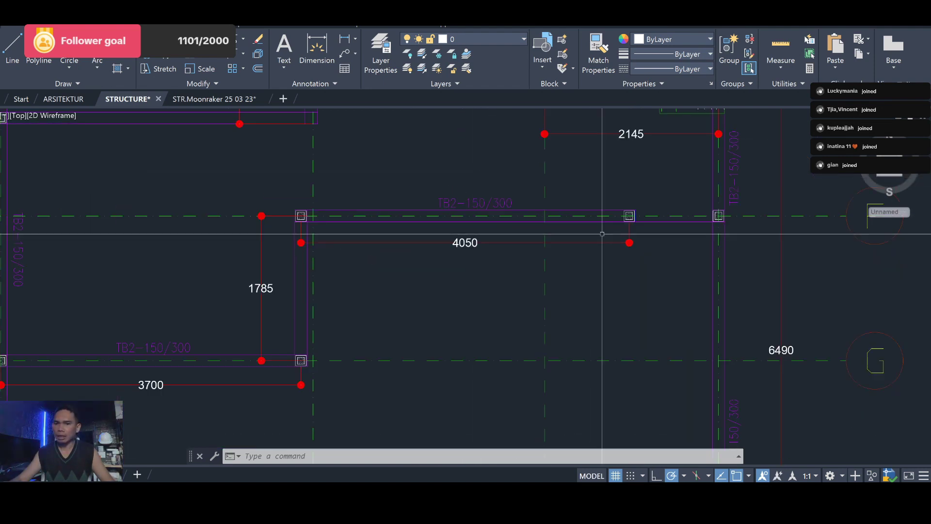
pyautogui.scroll(-2, 664, 260)
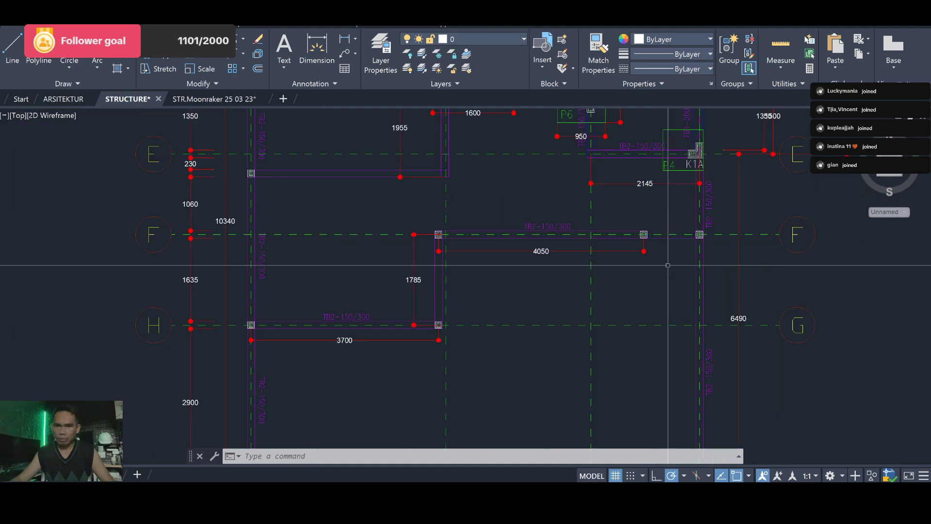
pyautogui.scroll(2, 324, 359)
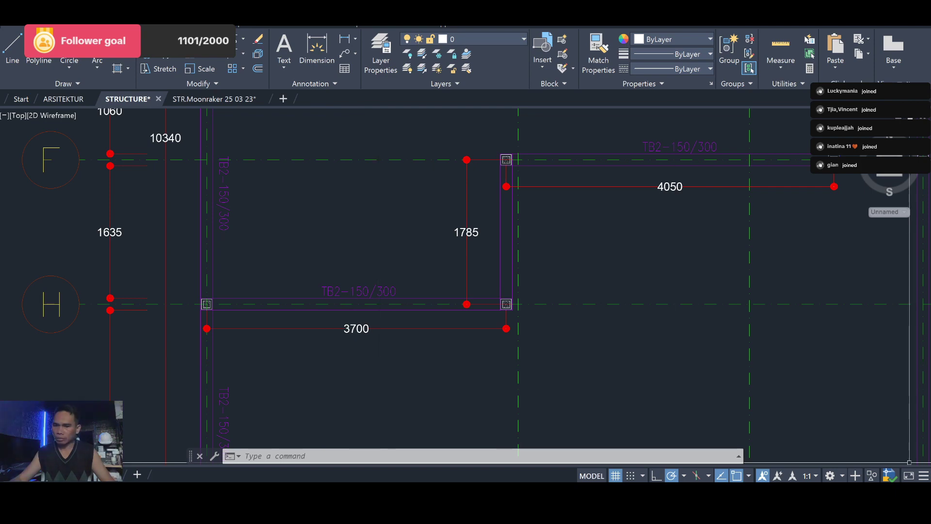
pyautogui.hotkey('alt', 'Tab')
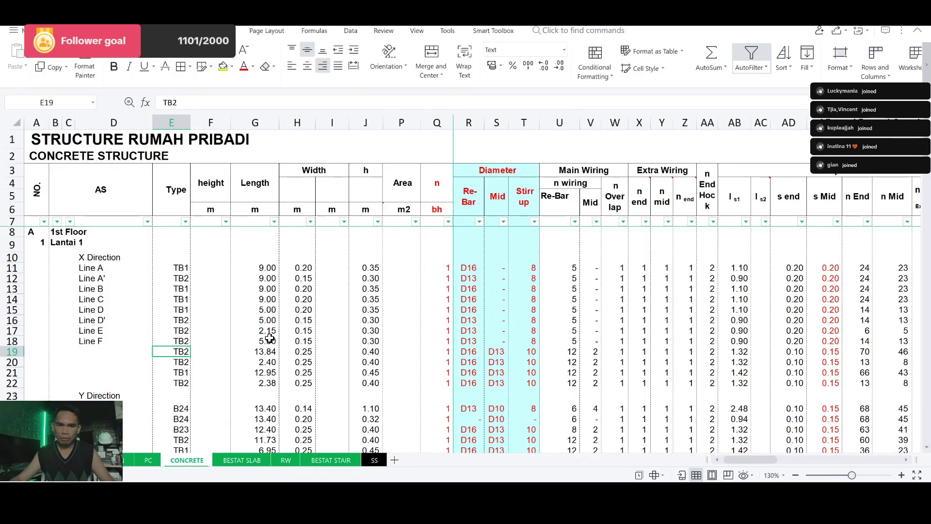
# Change Line F's length to 4.05 and copy its row over row 19.
pyautogui.click(270, 339)
pyautogui.write('.0')
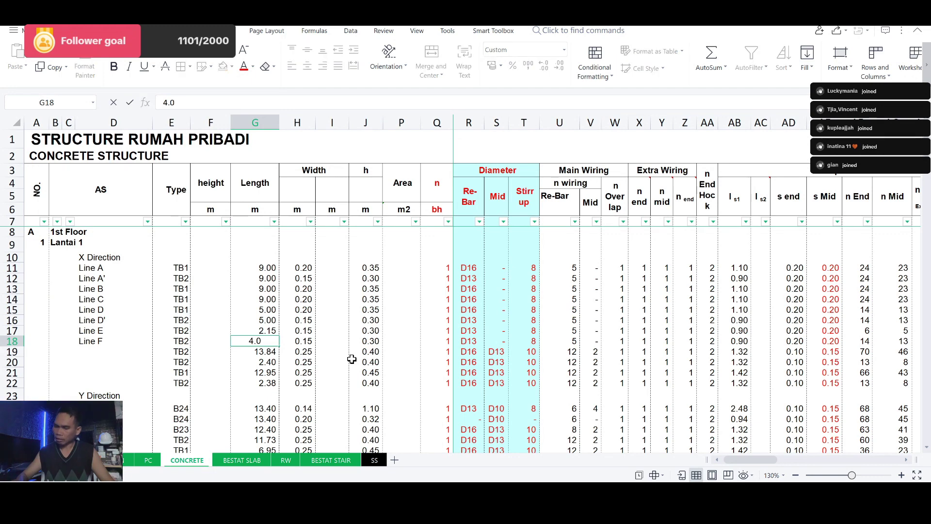
pyautogui.press('Return')
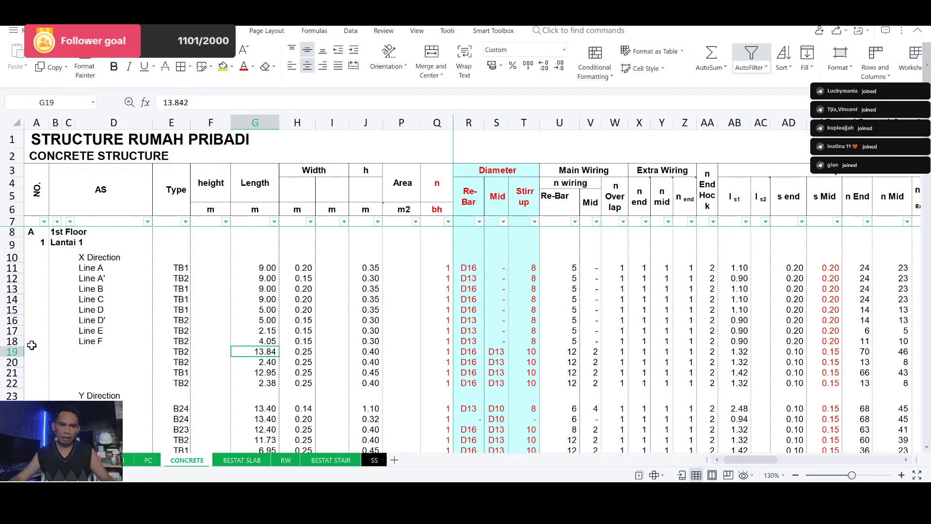
pyautogui.click(11, 341)
pyautogui.hotkey('ctrl', 'c')
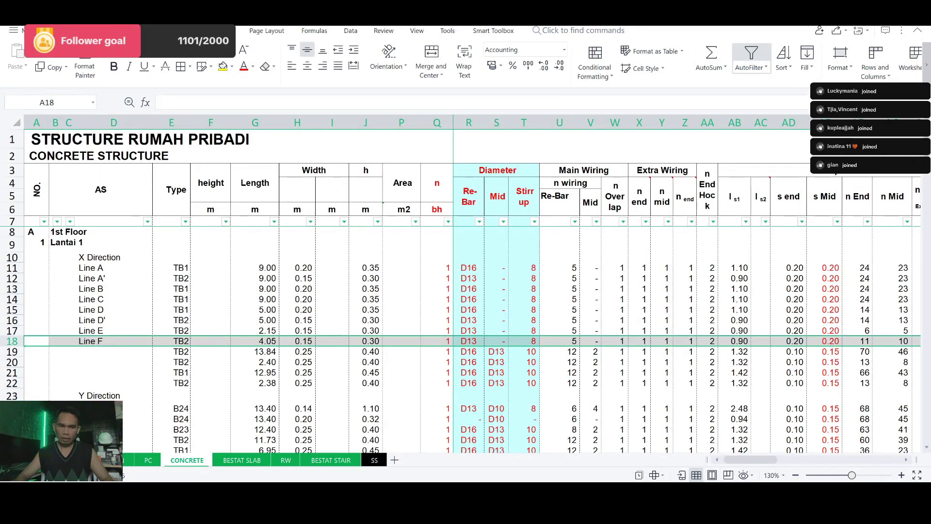
pyautogui.click(12, 352)
pyautogui.hotkey('ctrl', 'v')
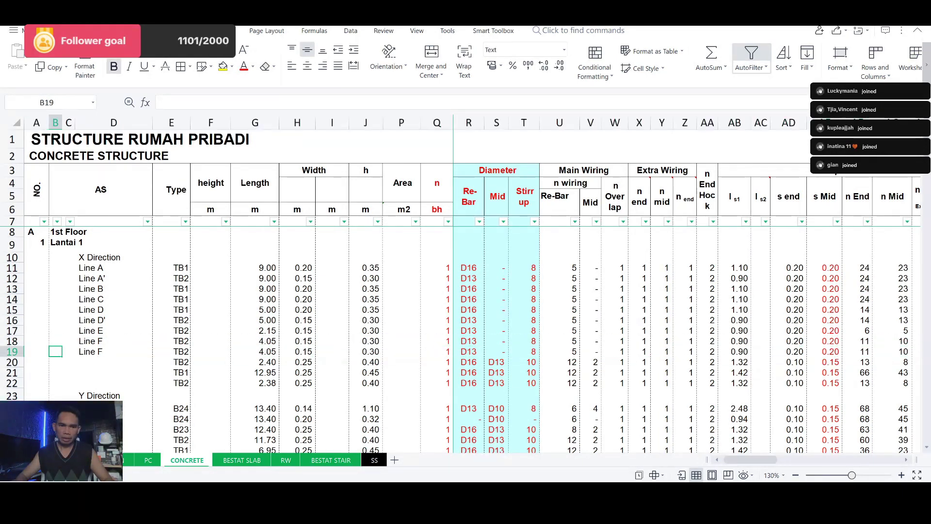
# Rename the copied row to Line H and set its length to 3.70.
pyautogui.click(113, 351)
pyautogui.write('Line')
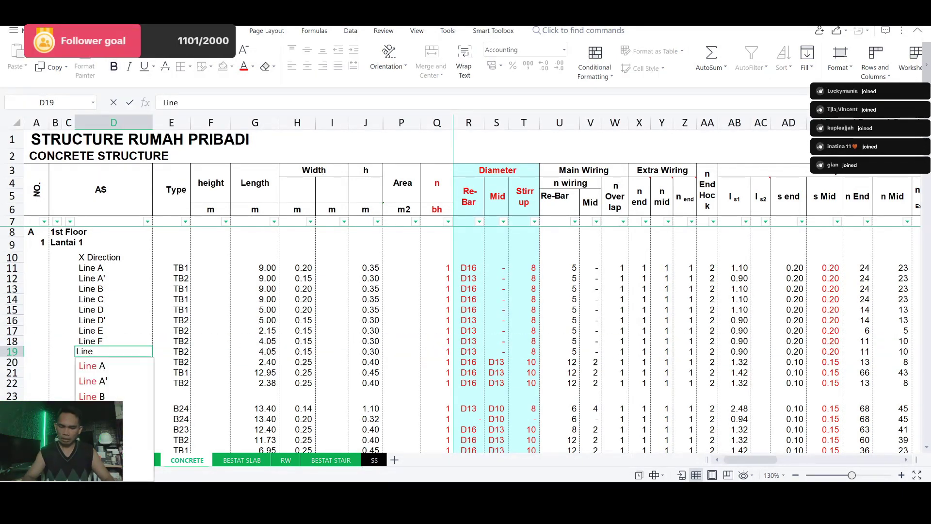
pyautogui.write(' H')
pyautogui.press('Tab')
pyautogui.press('Tab')
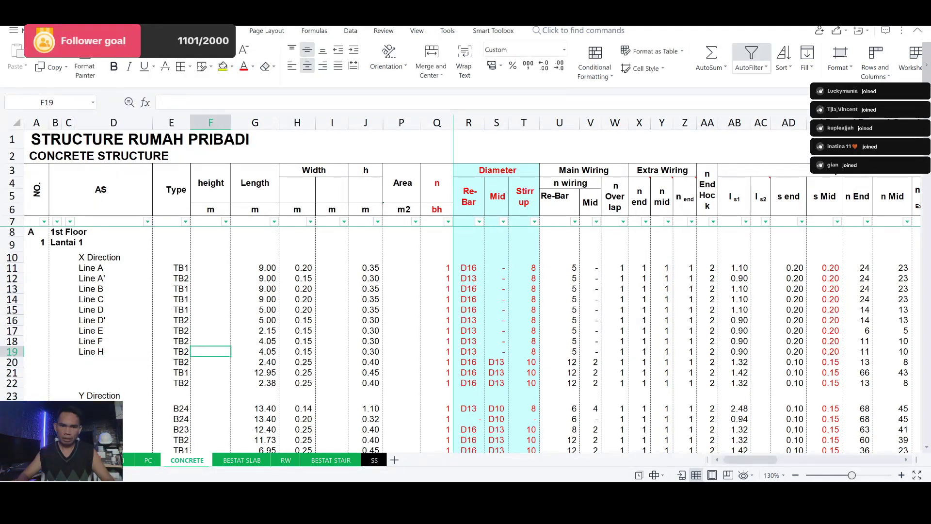
pyautogui.press('Tab')
pyautogui.write('3.7')
pyautogui.press('Return')
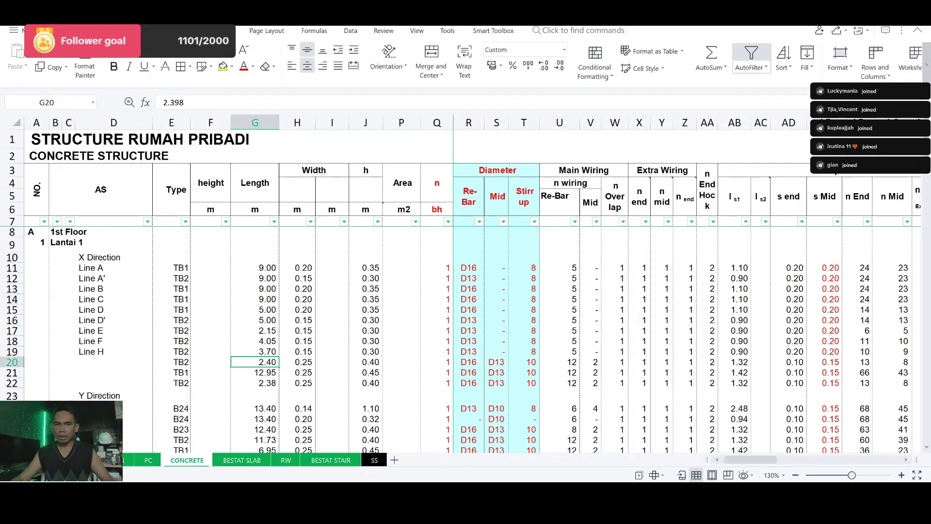
pyautogui.hotkey('alt', 'Tab')
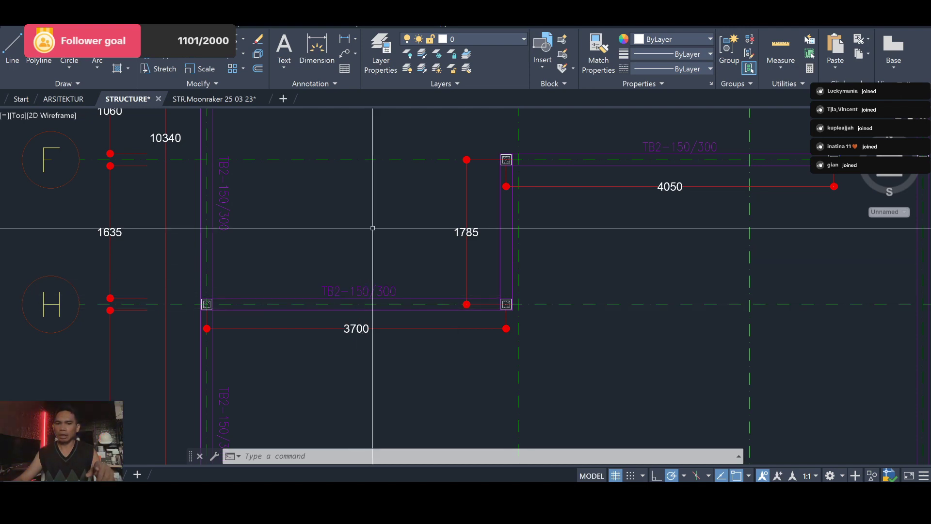
# Zoom over the 3650/2900/2000 and 3700/3900/950 dimensions along gridlines 1 to 3.
pyautogui.scroll(-3, 372, 222)
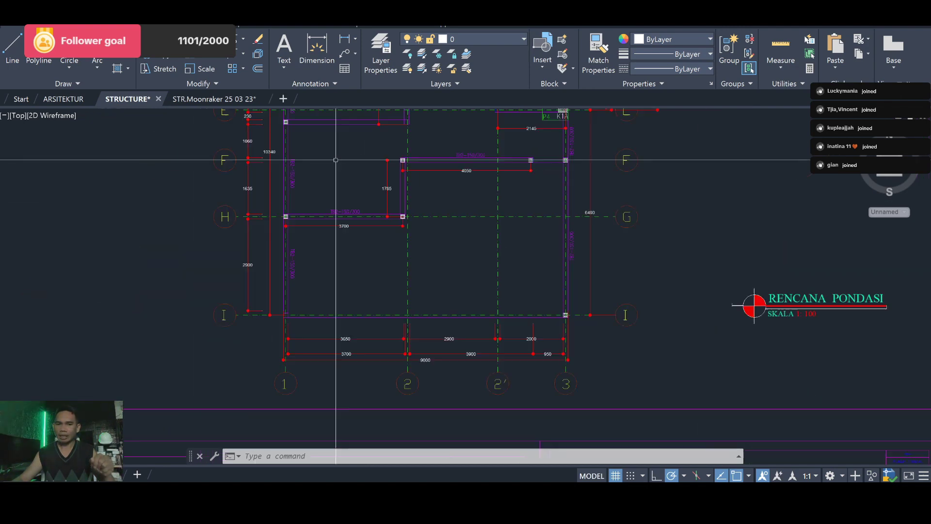
pyautogui.scroll(-3, 368, 248)
pyautogui.scroll(4, 368, 251)
pyautogui.scroll(2, 368, 251)
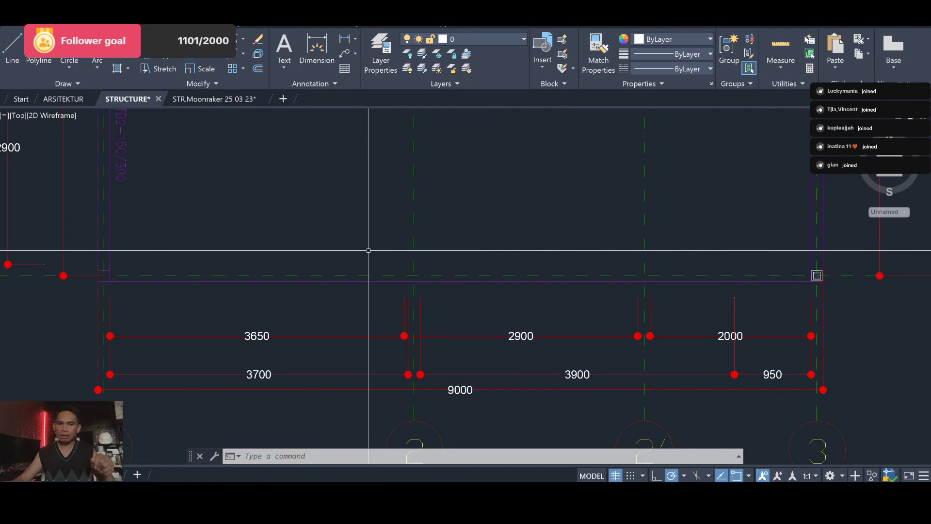
pyautogui.scroll(-4, 368, 251)
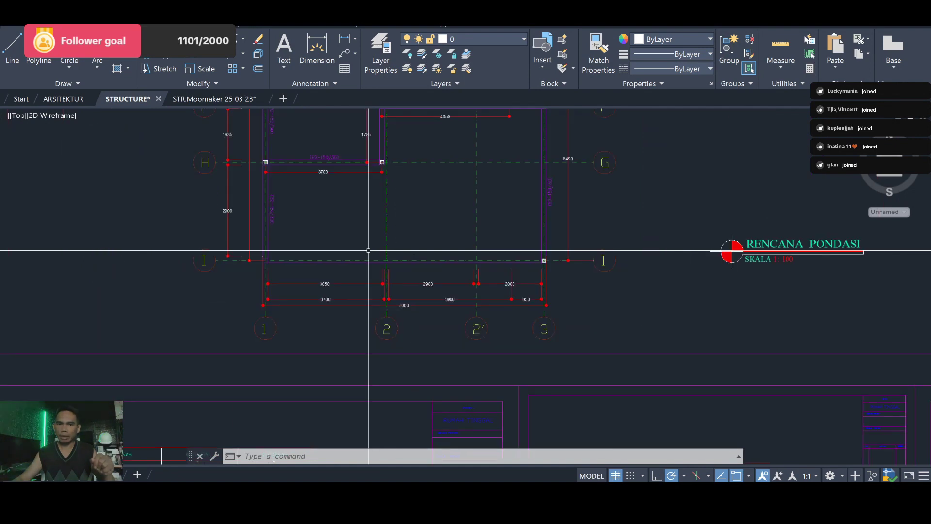
pyautogui.scroll(5, 505, 241)
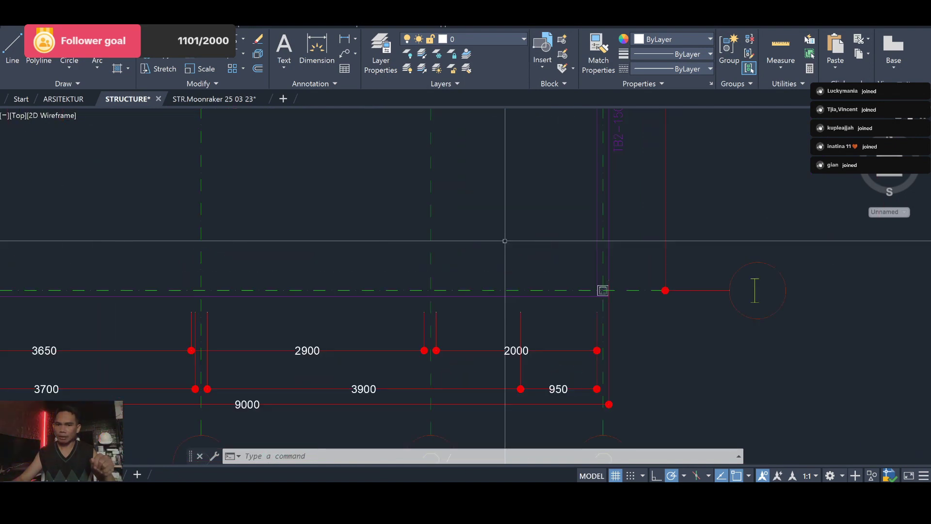
pyautogui.scroll(-5, 504, 241)
pyautogui.scroll(5, 339, 233)
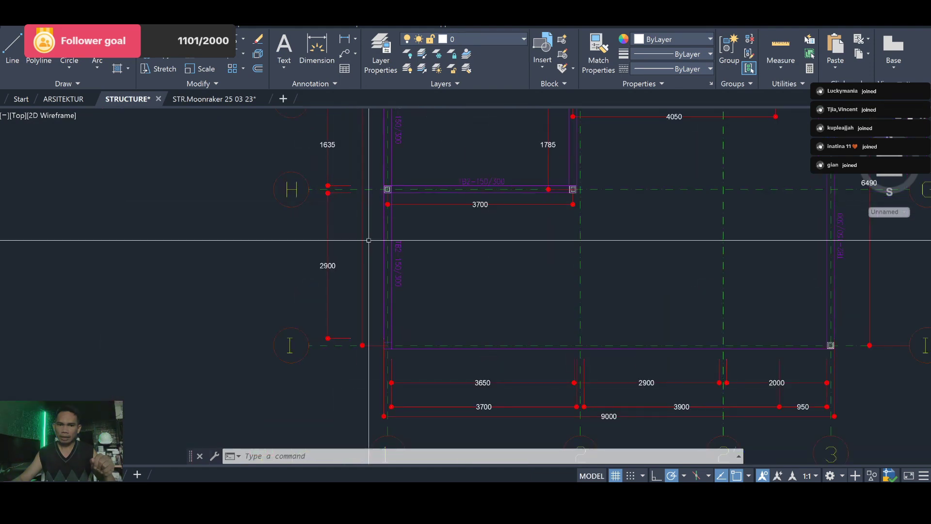
pyautogui.scroll(-6, 350, 331)
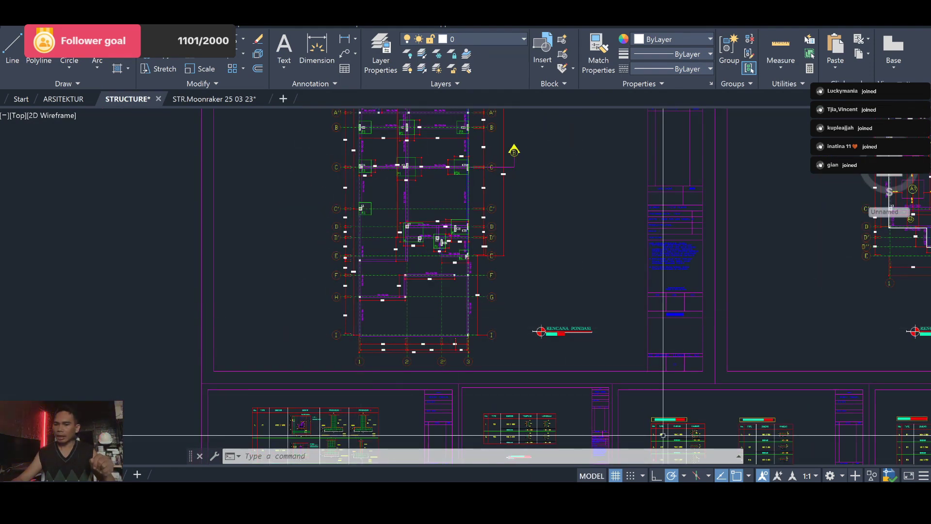
pyautogui.hotkey('alt', 'Tab')
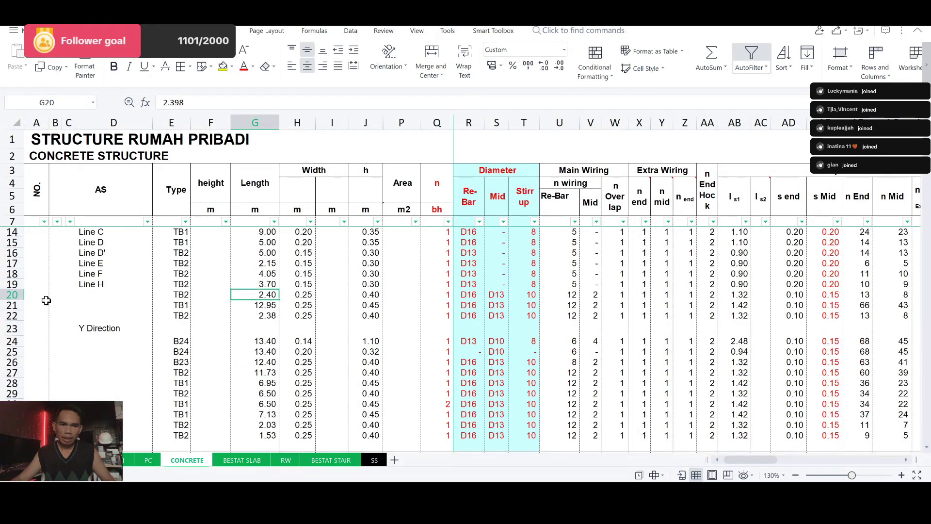
# Delete the three leftover X Direction rows (2.40, 12.95, 2.38 m) below Line H.
pyautogui.moveTo(12, 295); pyautogui.dragTo(12, 315)
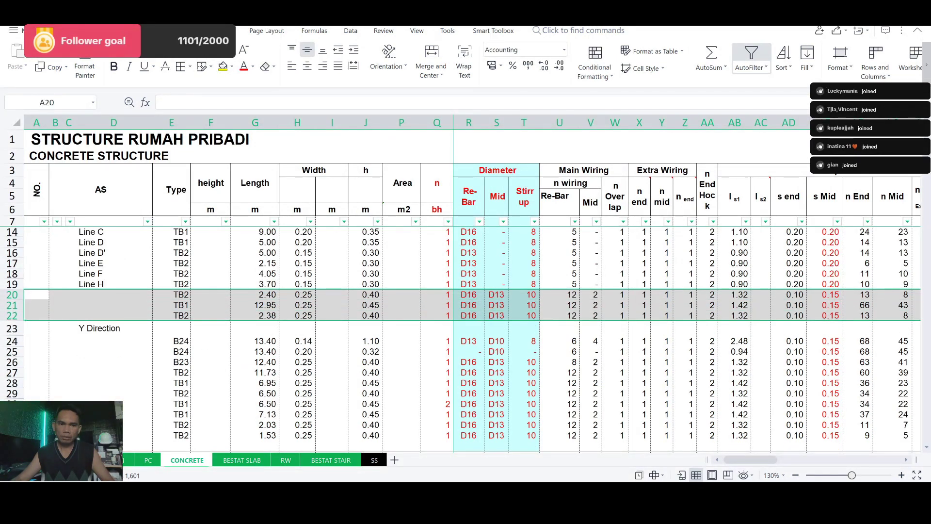
pyautogui.rightClick(10, 315)
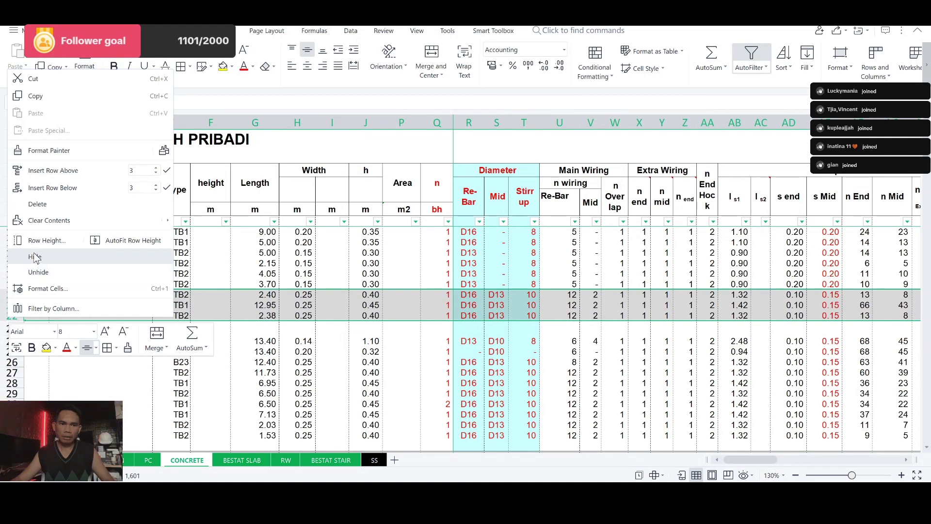
pyautogui.click(38, 204)
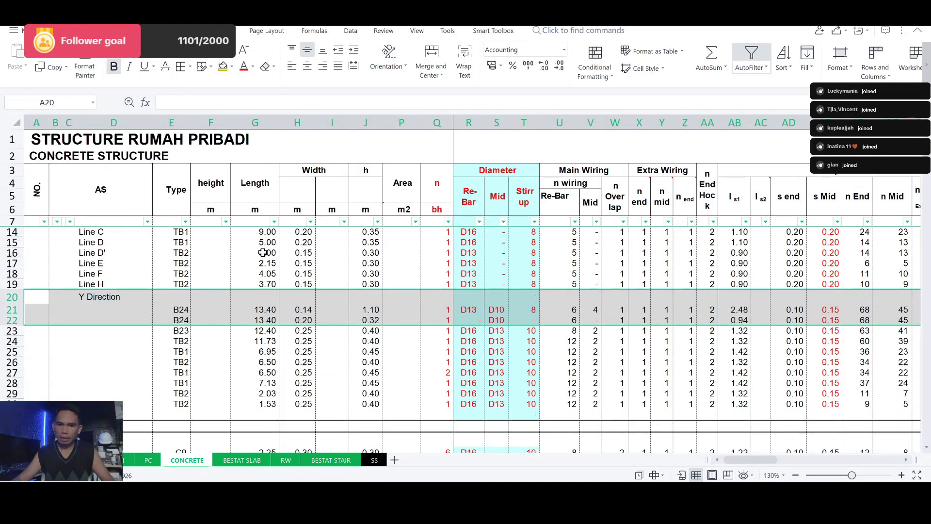
# Insert one blank row directly above the Y Direction heading.
pyautogui.scroll(2, 270, 297)
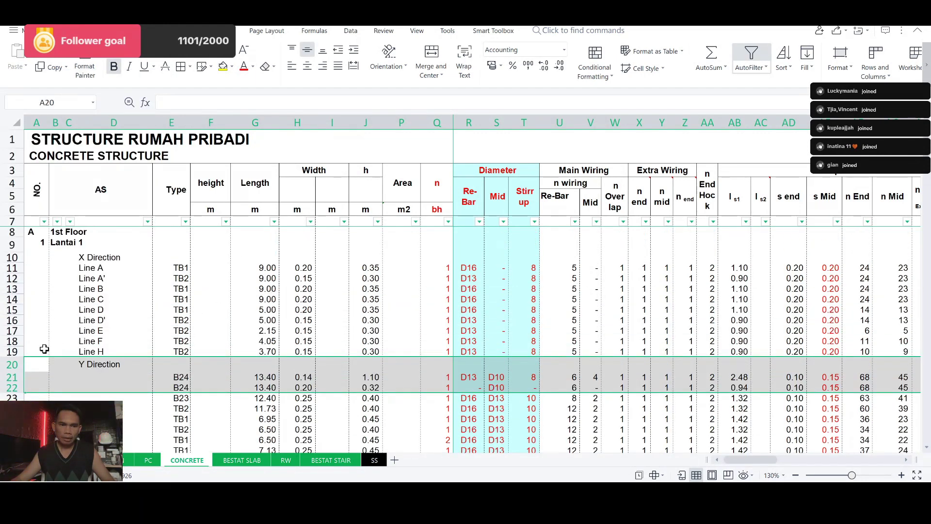
pyautogui.click(15, 363)
pyautogui.rightClick(18, 363)
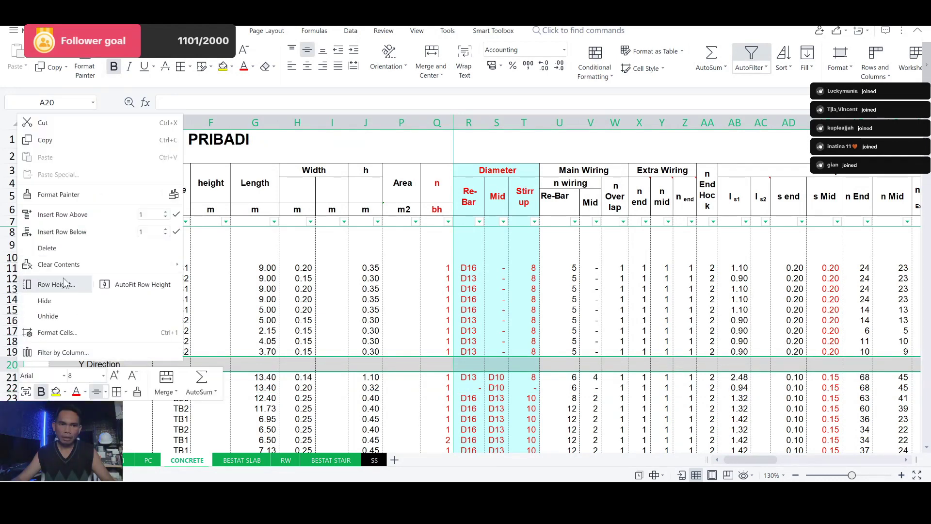
pyautogui.press('Escape')
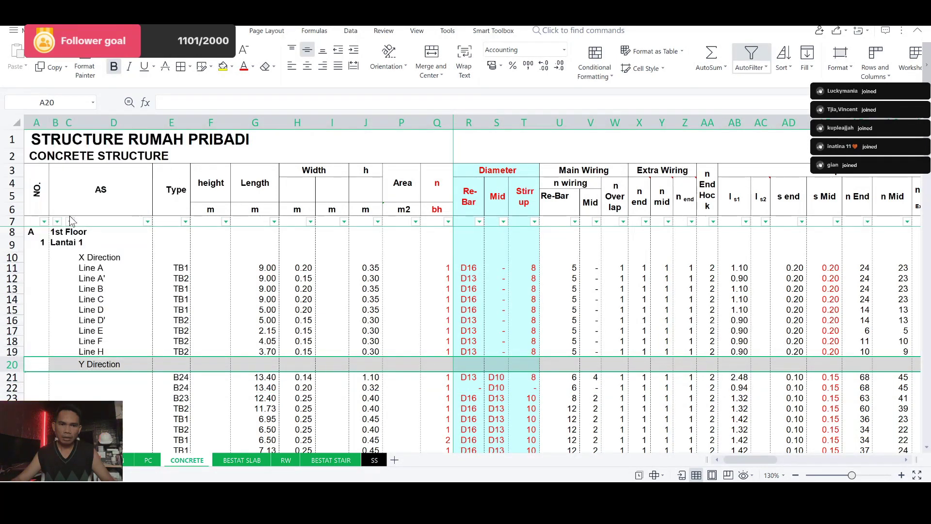
pyautogui.hotkey('ctrl', 'shift', '+')
pyautogui.click(216, 342)
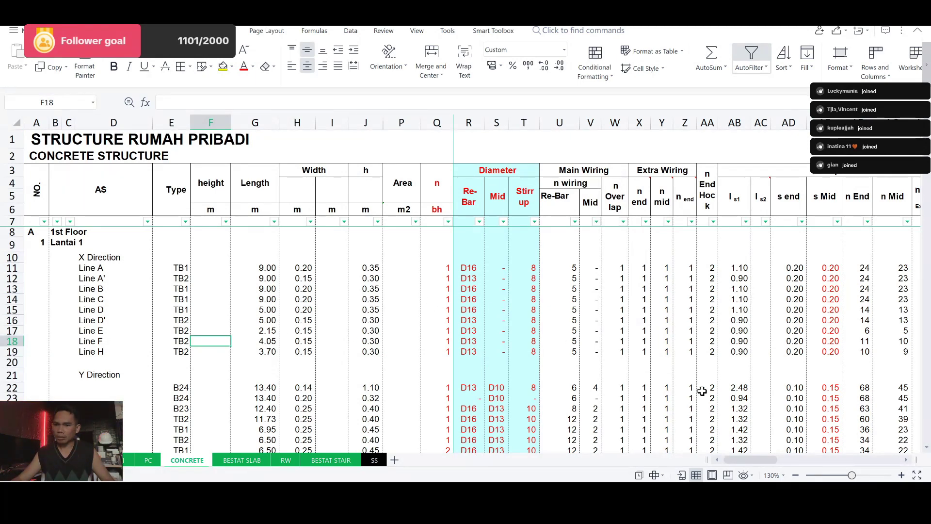
# Scroll across to the per-diameter rebar weight columns AO–BF beside the X Direction rows.
pyautogui.moveTo(755, 457); pyautogui.dragTo(823, 457)
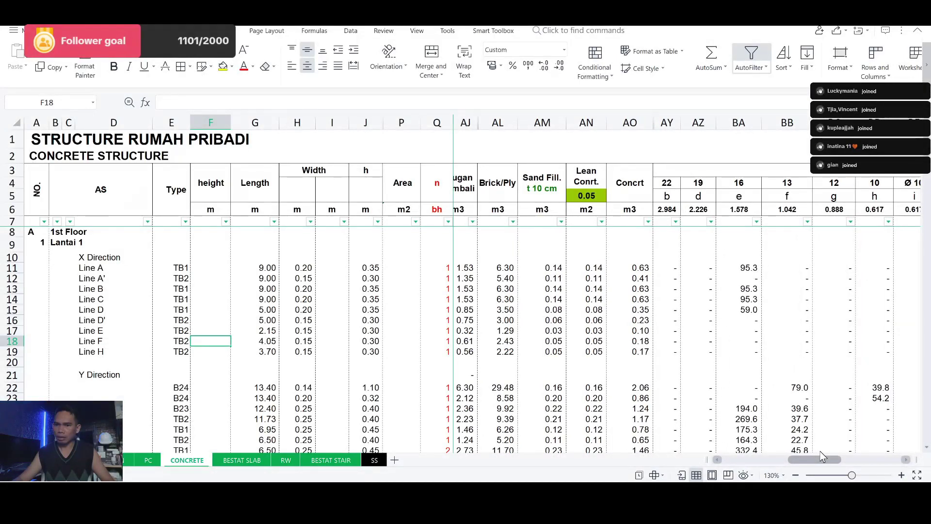
pyautogui.moveTo(823, 457); pyautogui.dragTo(867, 449)
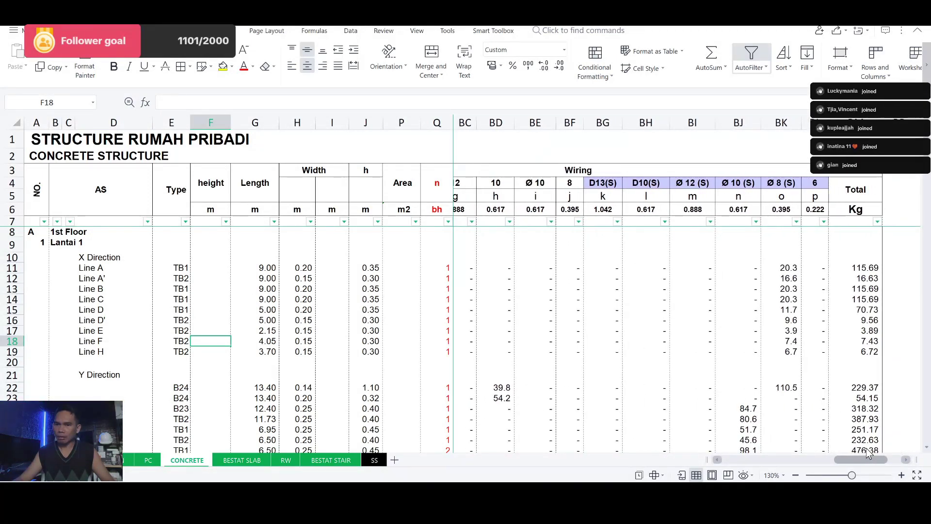
pyautogui.moveTo(866, 449); pyautogui.dragTo(851, 453)
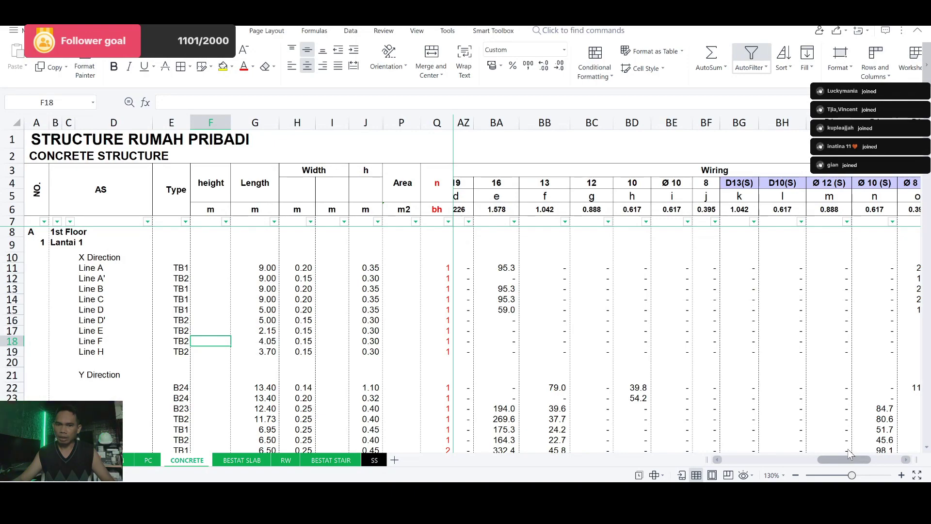
pyautogui.moveTo(851, 454); pyautogui.dragTo(740, 454)
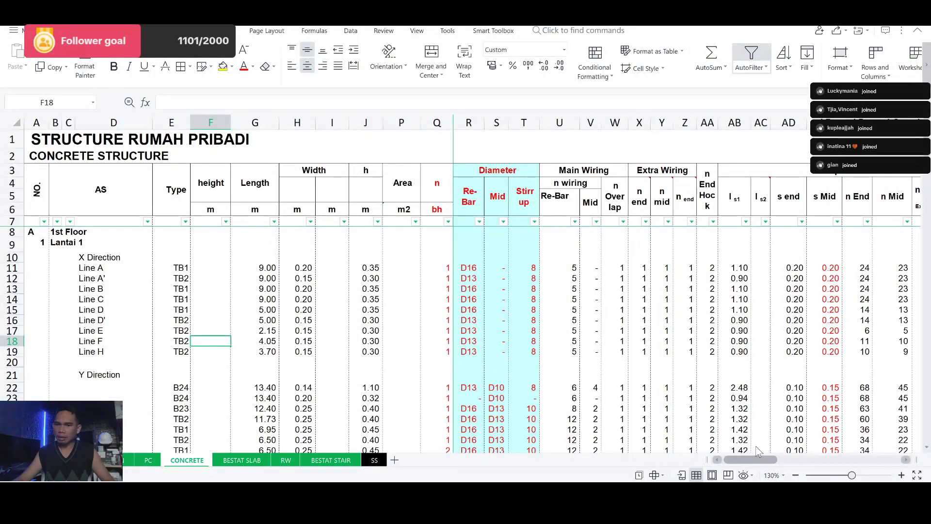
pyautogui.moveTo(759, 451); pyautogui.dragTo(670, 448)
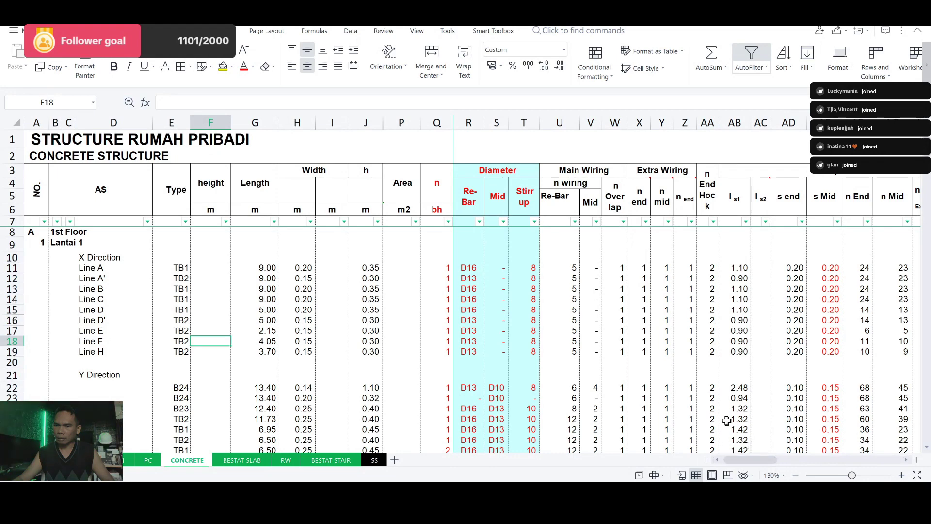
pyautogui.moveTo(762, 460); pyautogui.dragTo(845, 458)
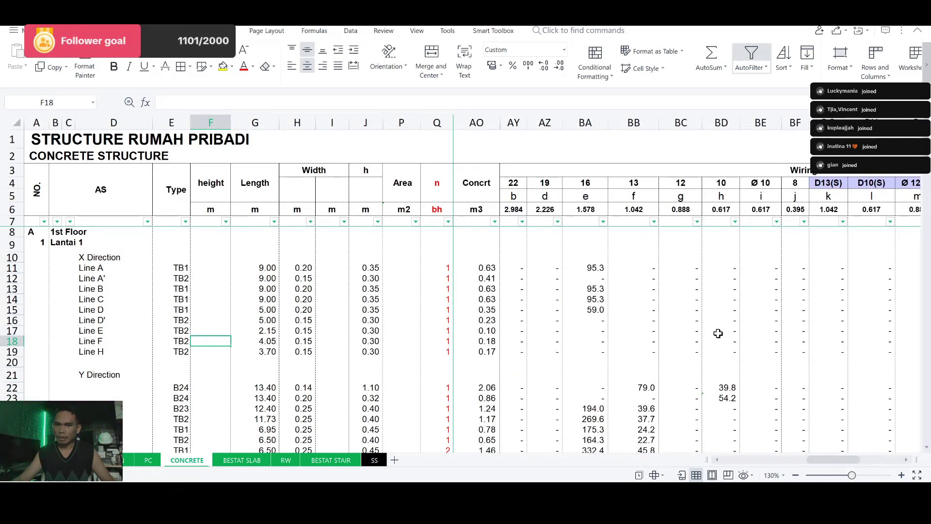
# Inspect the Line A' 16 mm rebar formula in BA12 without changing it.
pyautogui.click(597, 279)
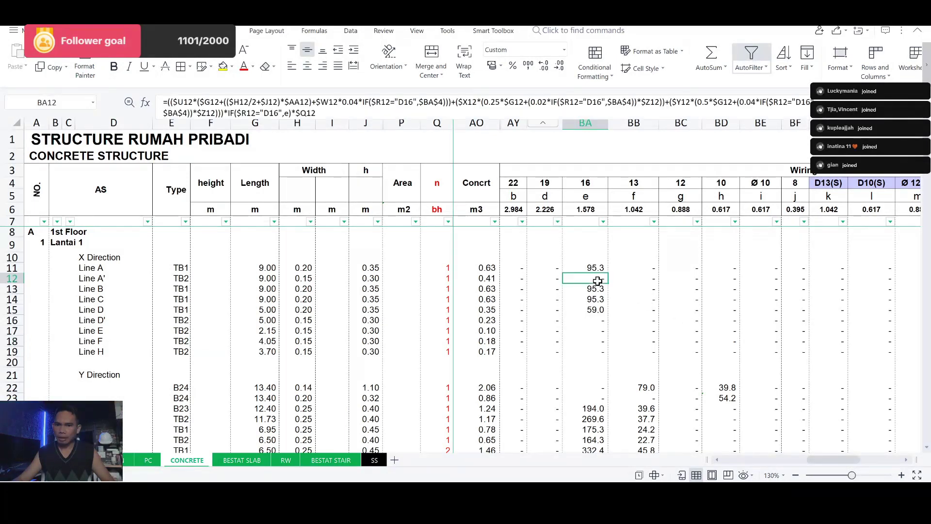
pyautogui.press('F2')
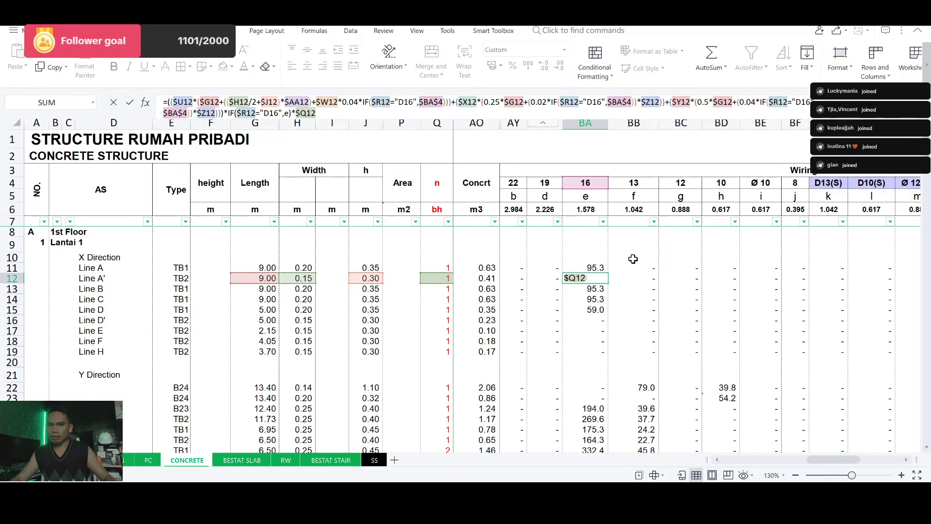
pyautogui.press('Escape')
# Repoint all three IF tests in BB12's 13 mm formula from $S12 to $R12.
pyautogui.click(644, 278)
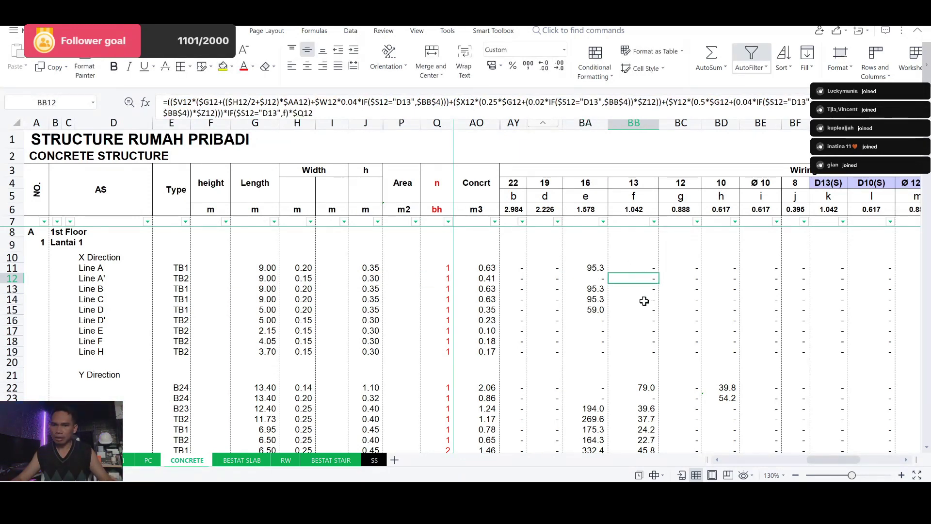
pyautogui.press('F2')
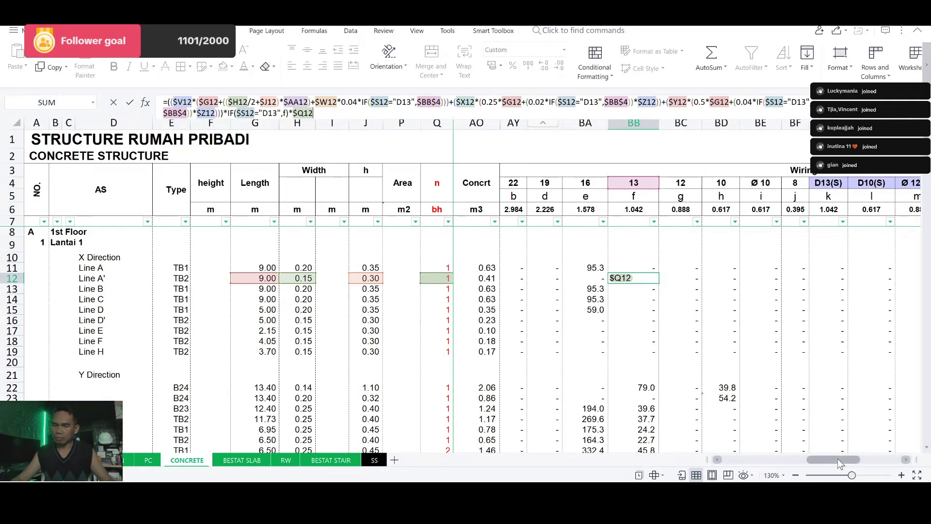
pyautogui.moveTo(837, 460); pyautogui.dragTo(752, 461)
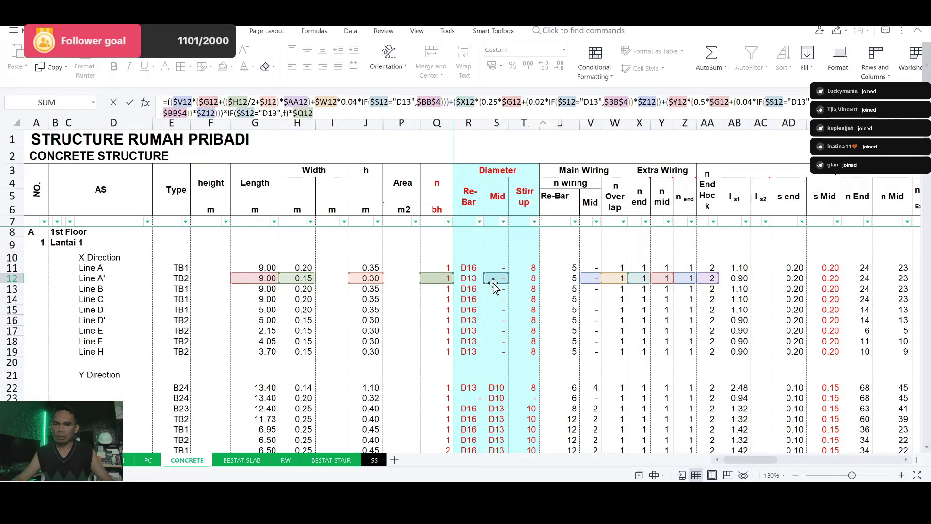
pyautogui.moveTo(492, 282); pyautogui.dragTo(479, 283)
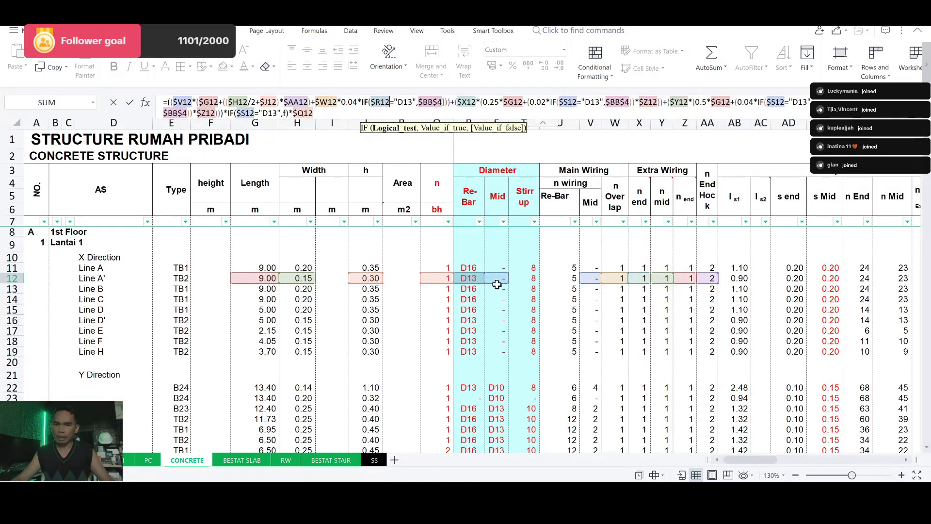
pyautogui.moveTo(498, 283); pyautogui.dragTo(478, 281)
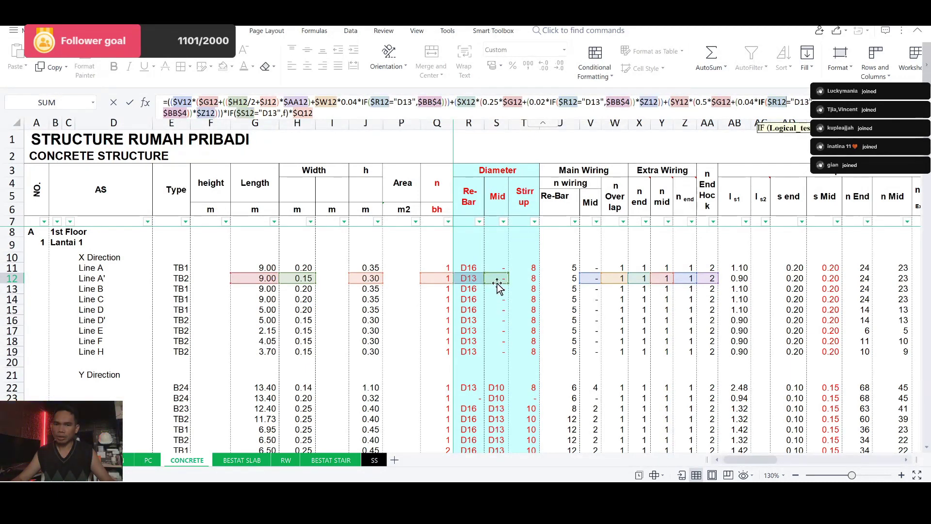
pyautogui.moveTo(498, 284); pyautogui.dragTo(478, 284)
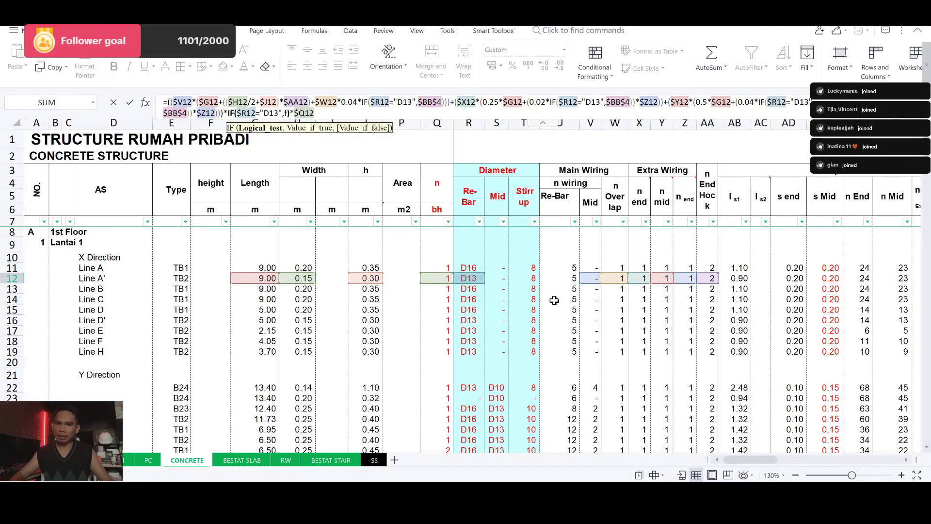
pyautogui.press('Return')
# Reopen the BB12 formula to recheck the corrected references.
pyautogui.press('Up')
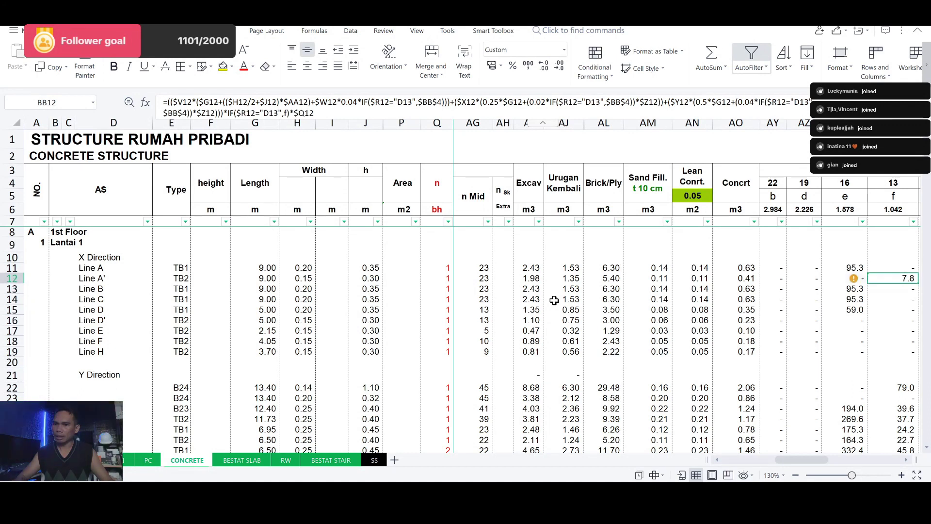
pyautogui.press('F2')
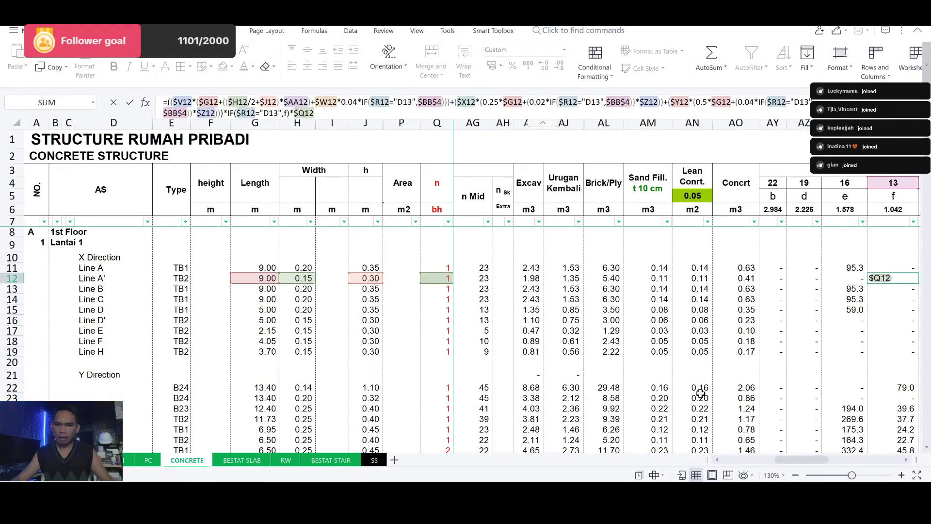
pyautogui.moveTo(796, 458); pyautogui.dragTo(693, 454)
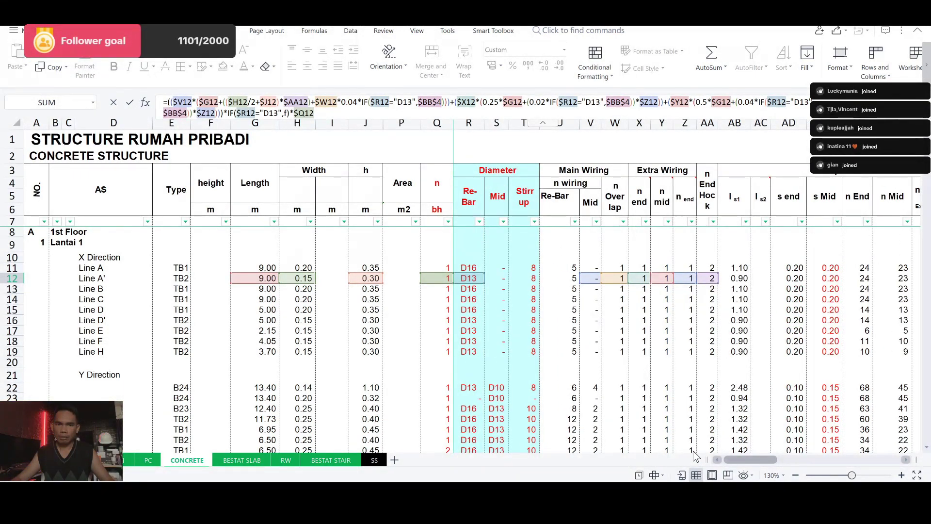
pyautogui.moveTo(720, 458)
pyautogui.mouseDown()
pyautogui.moveTo(854, 458)
pyautogui.moveTo(830, 458)
pyautogui.mouseUp()
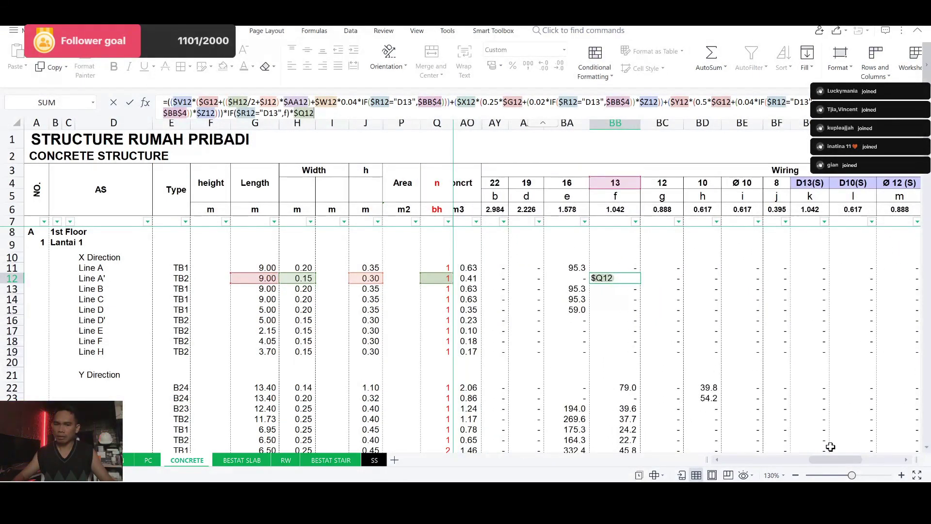
# Correct the Line D' 13 mm formula in BB16 to test $R16 instead of $S16.
pyautogui.press('Return')
pyautogui.press('Return')
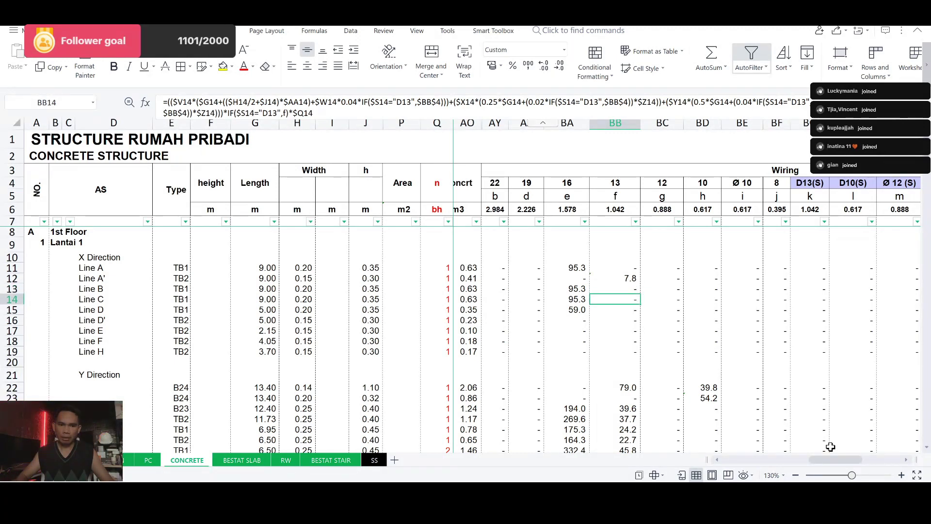
pyautogui.press('Down')
pyautogui.press('Down')
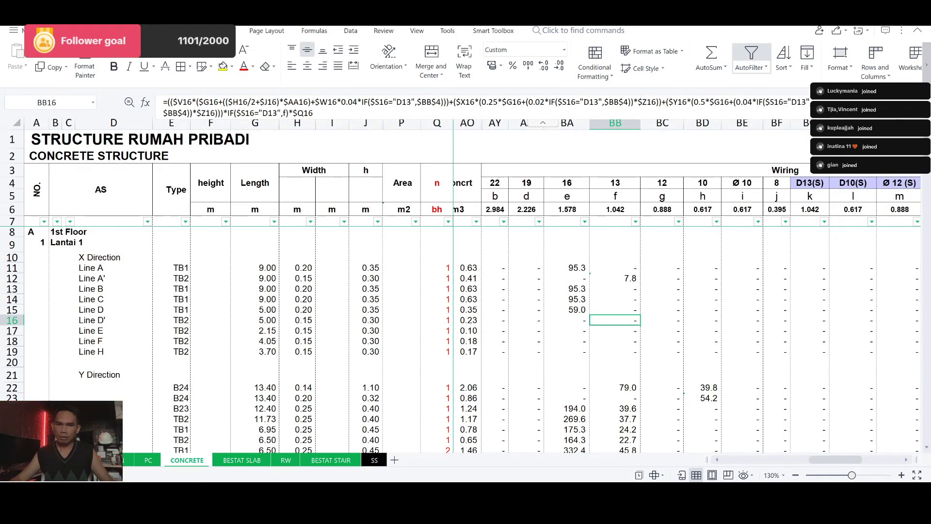
pyautogui.press('F2')
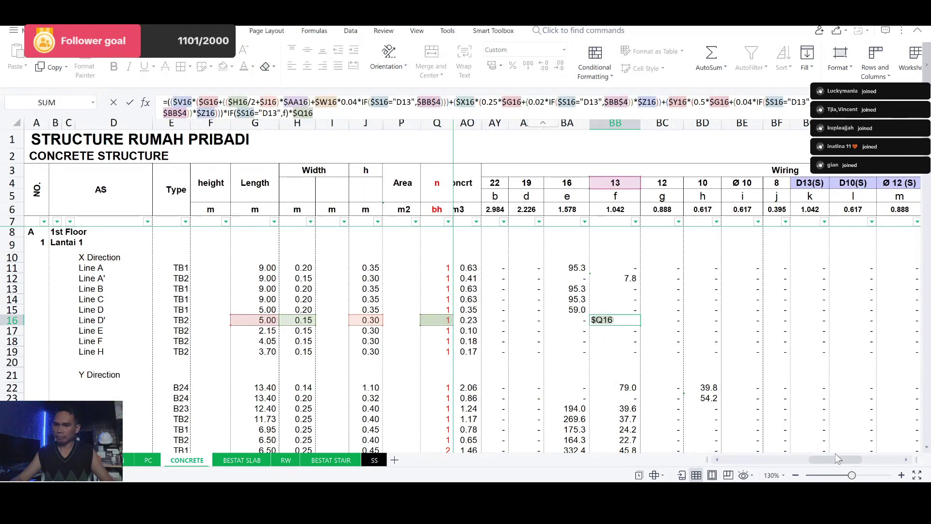
pyautogui.moveTo(834, 458); pyautogui.dragTo(733, 451)
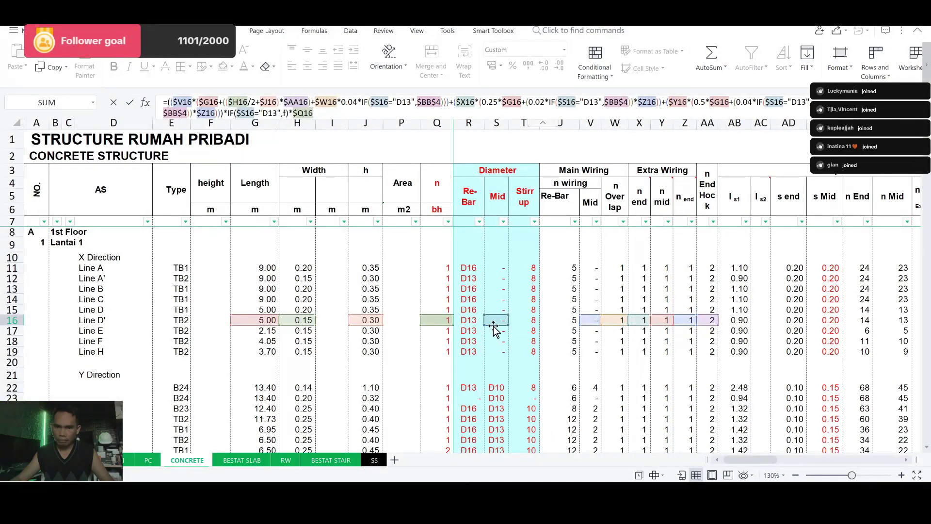
pyautogui.moveTo(494, 331); pyautogui.dragTo(476, 328)
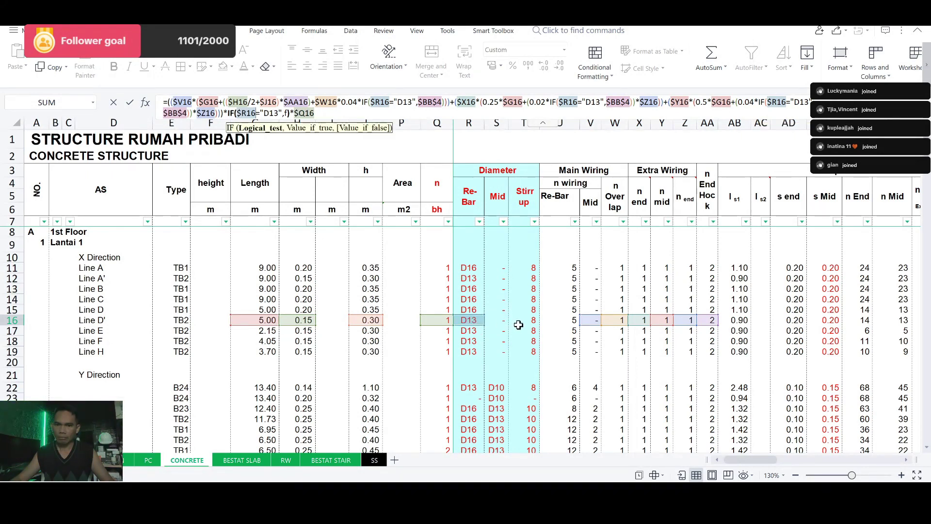
pyautogui.press('Return')
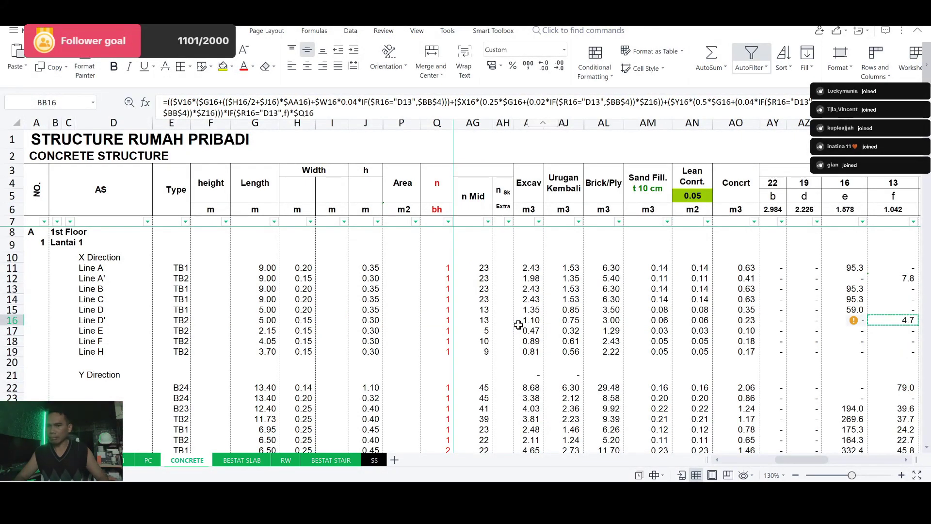
# Copy the BB16 formula into BB17:BB19 for Lines E, F and H.
pyautogui.hotkey('ctrl', 'c')
pyautogui.press('Down')
pyautogui.press('Up')
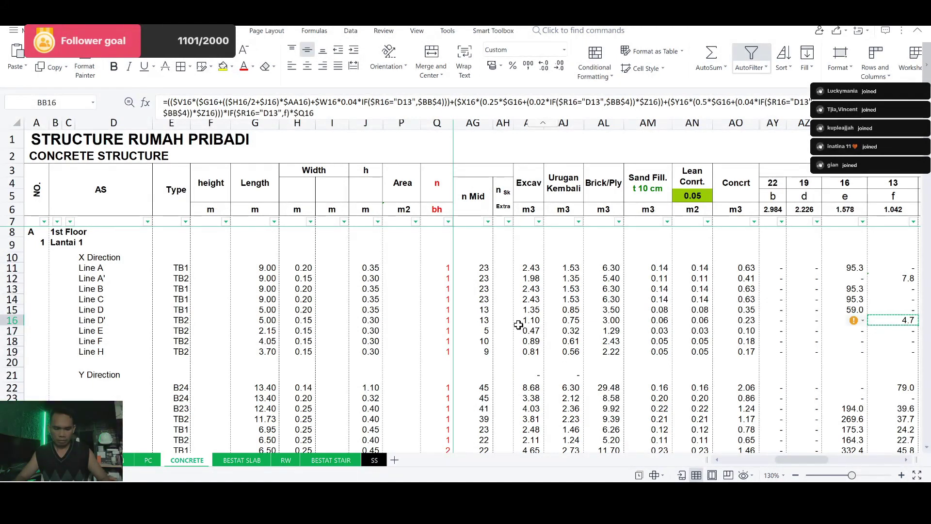
pyautogui.press('Down')
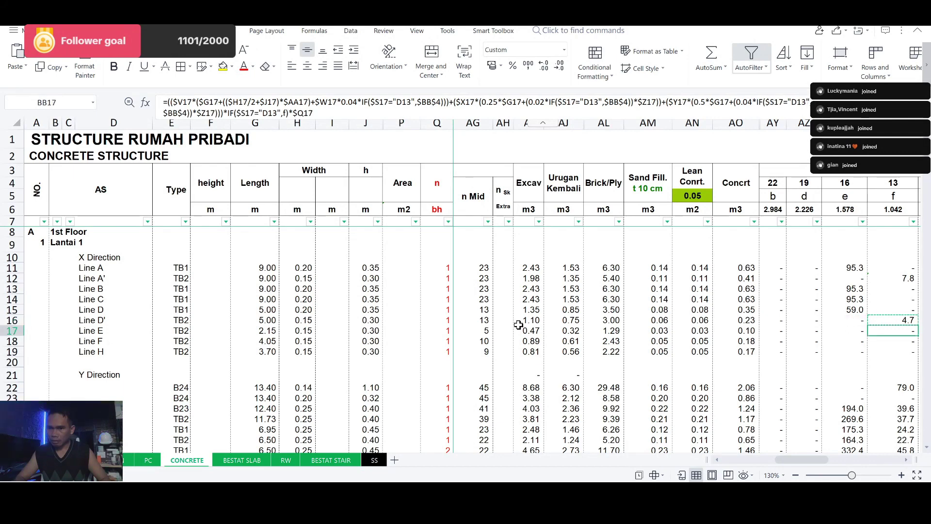
pyautogui.hotkey('shift', 'Down')
pyautogui.hotkey('shift', 'Down')
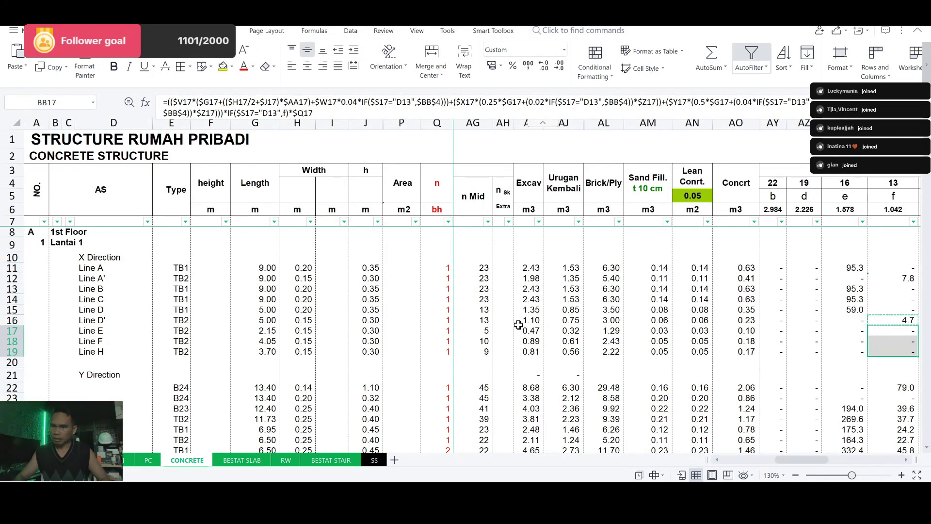
pyautogui.hotkey('ctrl', 'v')
pyautogui.press('Down')
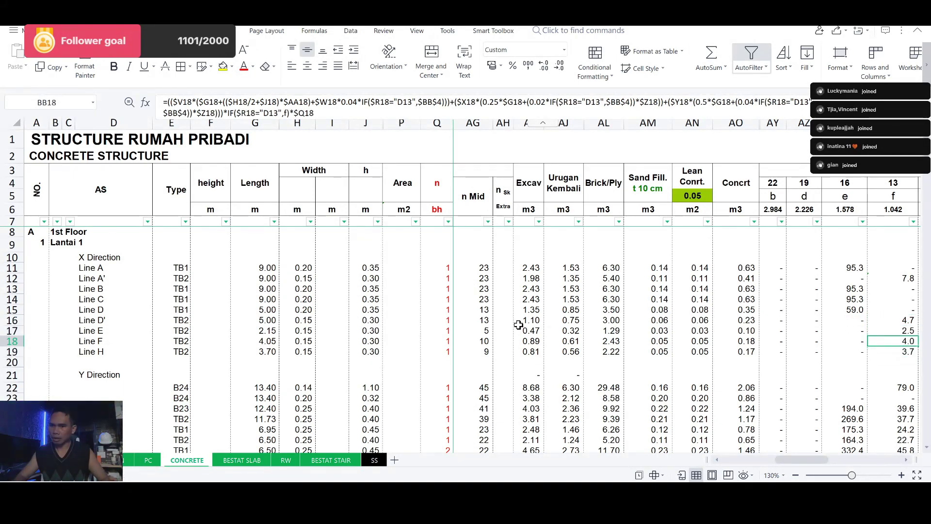
pyautogui.press('Down')
pyautogui.press('Right')
pyautogui.press('Right')
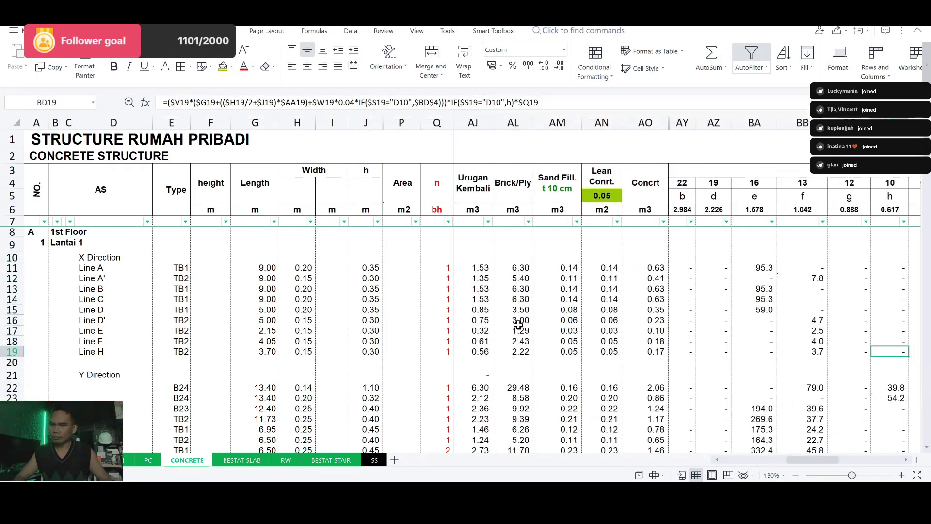
pyautogui.press('Right')
pyautogui.press('Right')
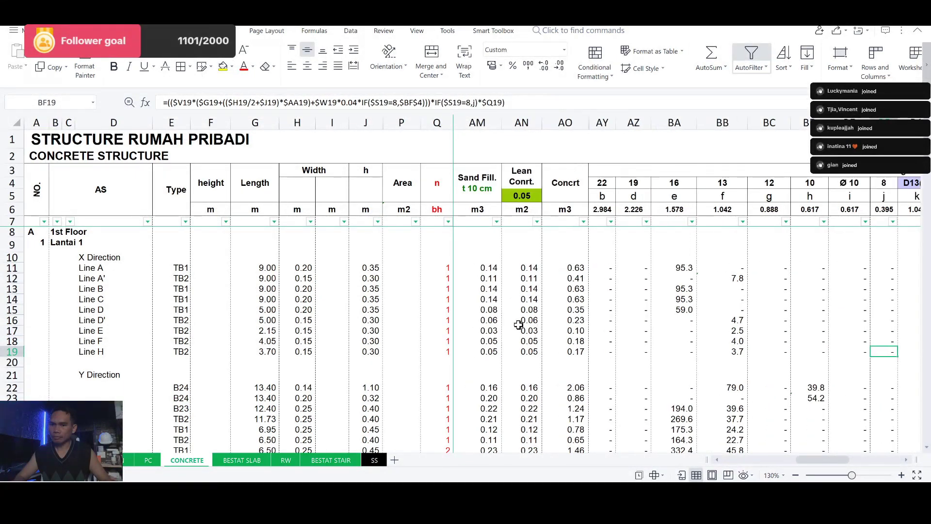
pyautogui.press('Right')
pyautogui.press('Right')
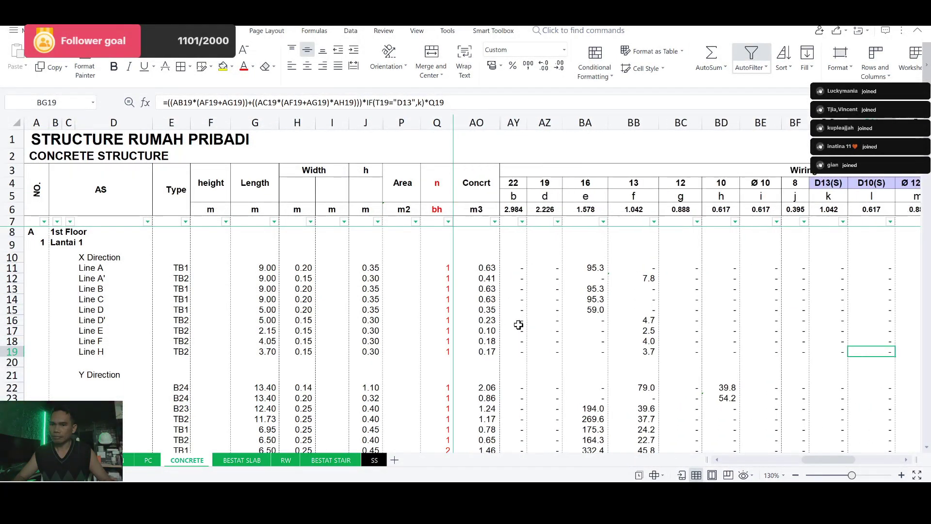
pyautogui.press('Right')
pyautogui.press('Right')
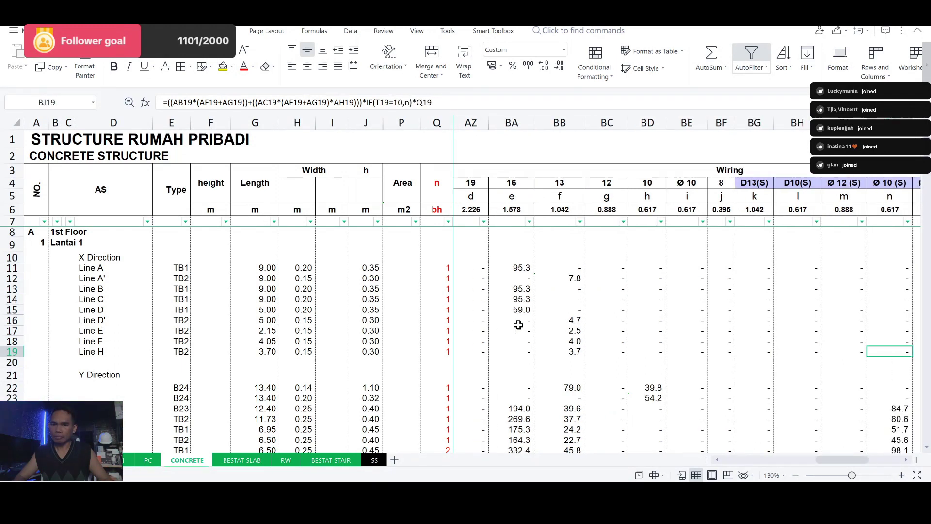
pyautogui.press('Right')
pyautogui.press('Right')
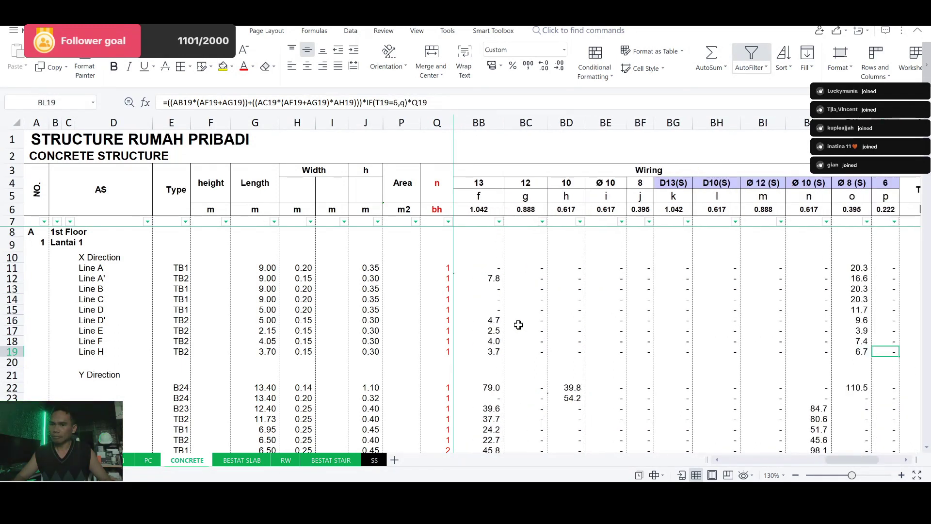
pyautogui.press('Left')
pyautogui.press('Left')
pyautogui.press('Left')
pyautogui.press('Left')
pyautogui.press('Left')
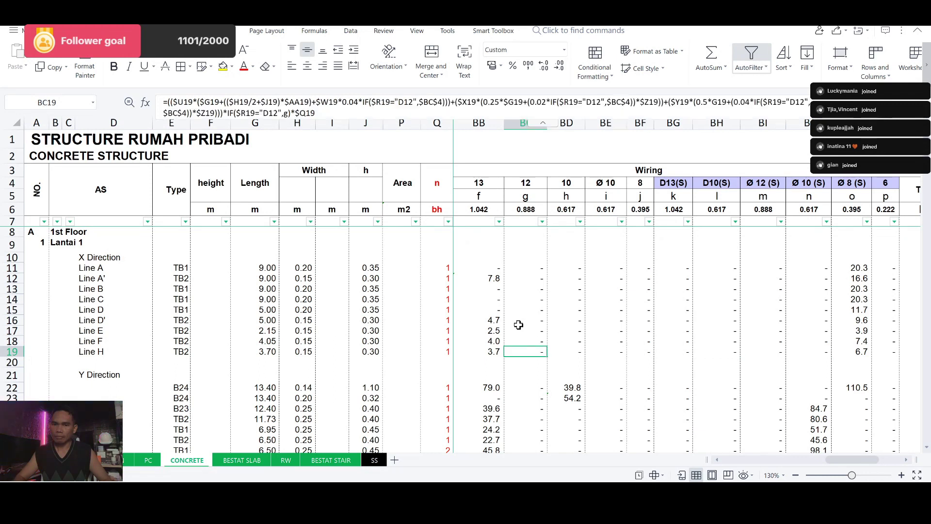
pyautogui.press('Left')
pyautogui.press('Left')
pyautogui.press('Left')
pyautogui.press('Right')
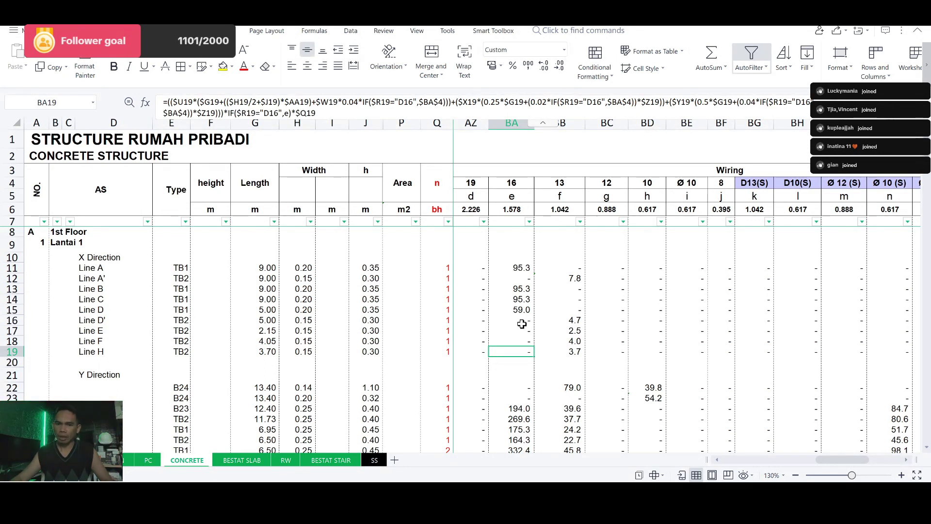
pyautogui.click(520, 267)
# Change the Line A' 13-bar weight formula's bar-count reference from V12 to U12, giving 61.3.
pyautogui.click(573, 278)
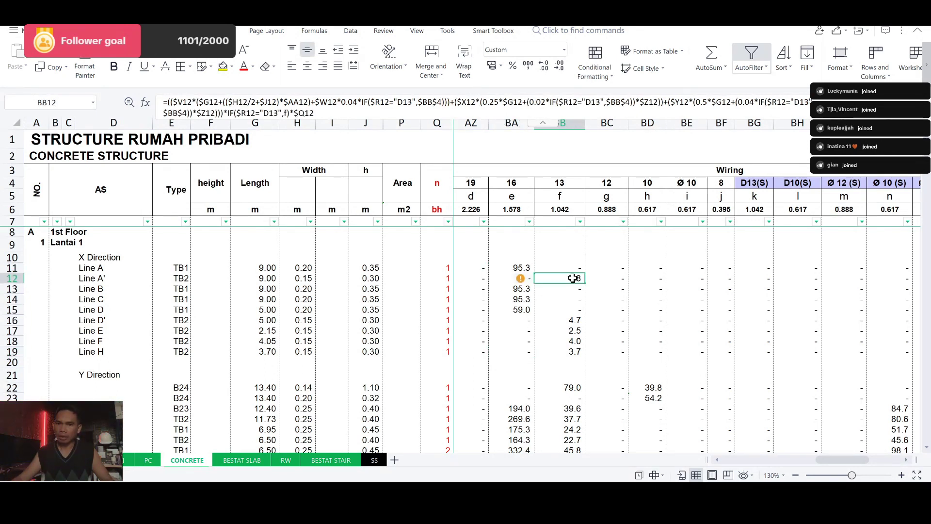
pyautogui.press('F2')
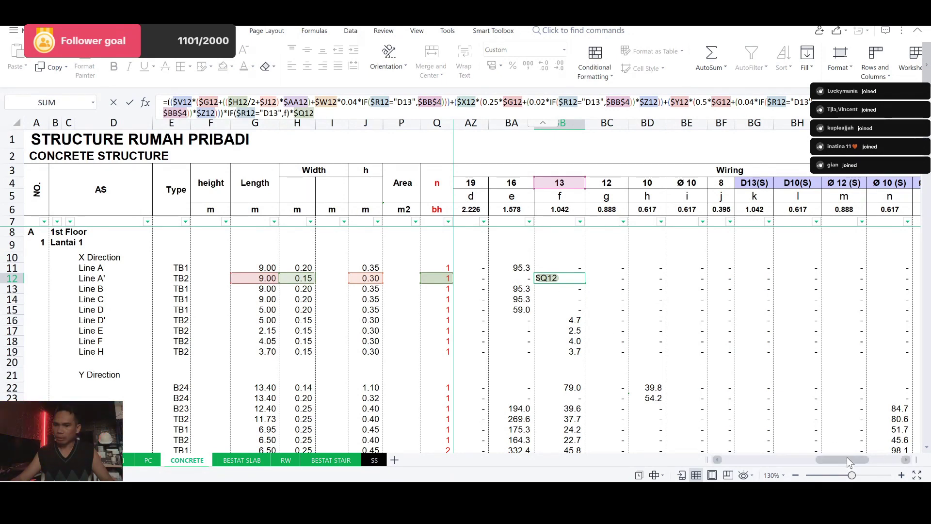
pyautogui.moveTo(846, 457); pyautogui.dragTo(755, 455)
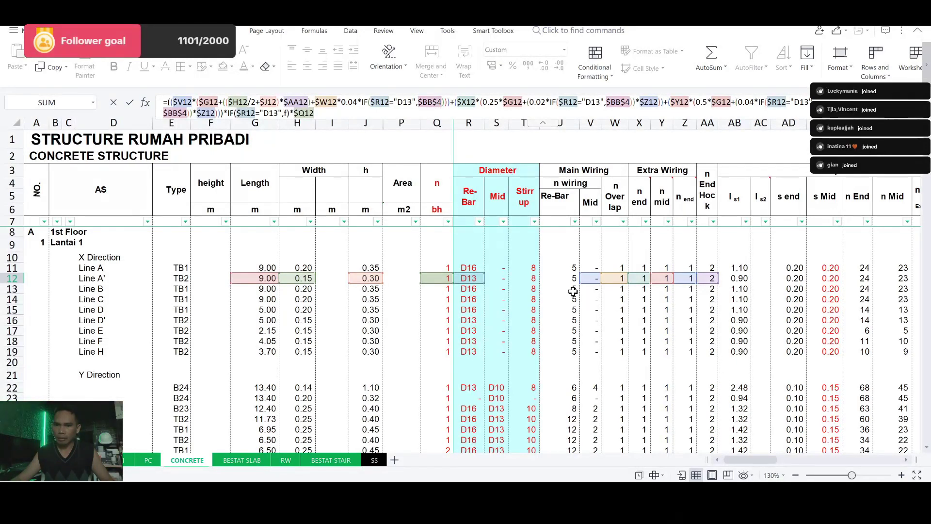
pyautogui.moveTo(588, 281); pyautogui.dragTo(567, 280)
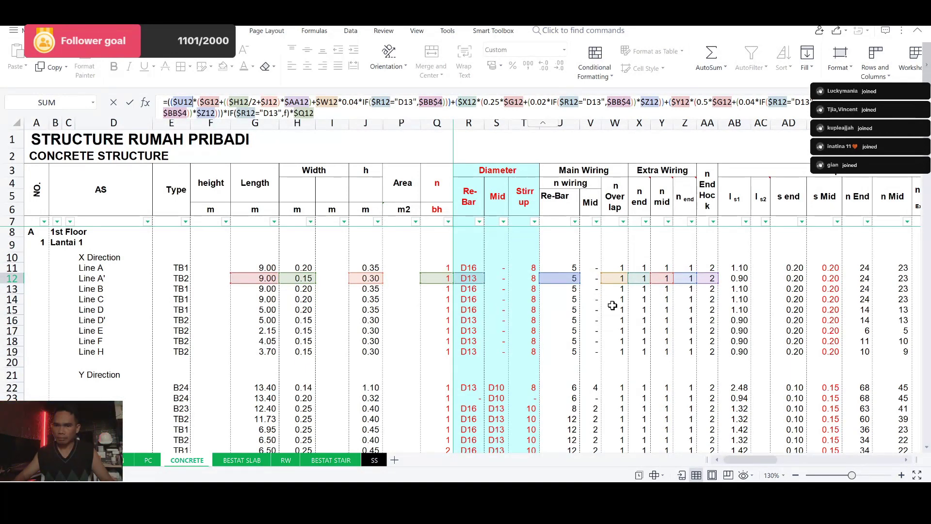
pyautogui.press('Return')
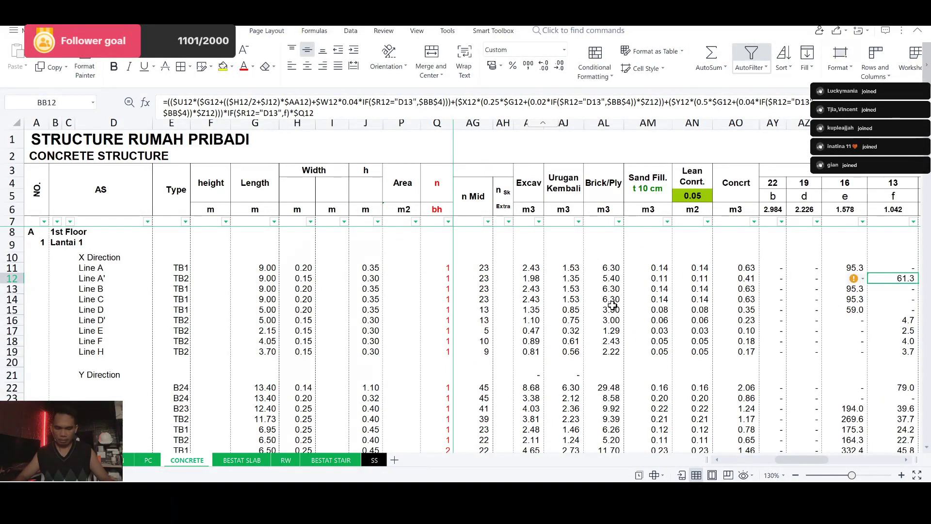
# Copy the Line A' formula down to Lines D'–H (37.4, 20.3, 31.7, 29.6).
pyautogui.hotkey('ctrl', 'c')
pyautogui.press('Down')
pyautogui.press('Down')
pyautogui.press('Down')
pyautogui.press('Down')
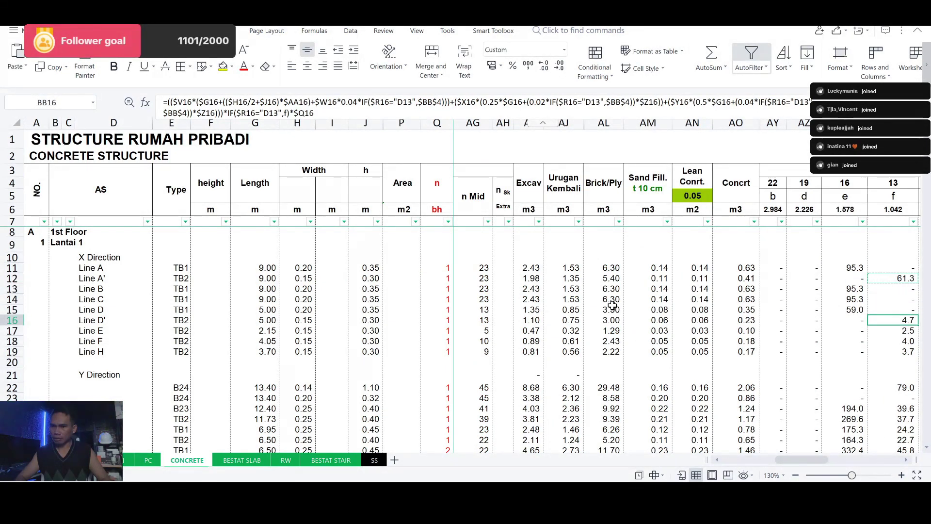
pyautogui.hotkey('shift', 'Down')
pyautogui.hotkey('shift', 'Down')
pyautogui.hotkey('shift', 'Down')
pyautogui.hotkey('ctrl', 'v')
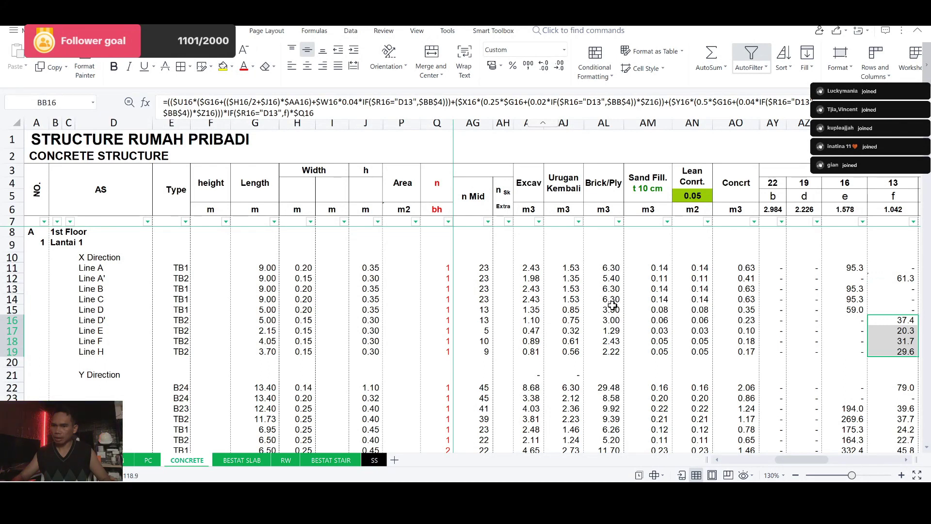
pyautogui.click(900, 279)
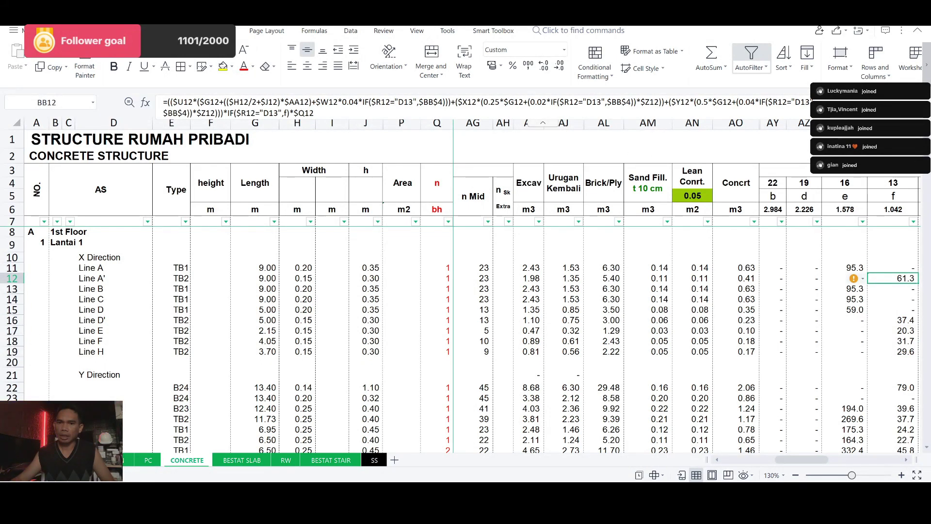
pyautogui.press('F2')
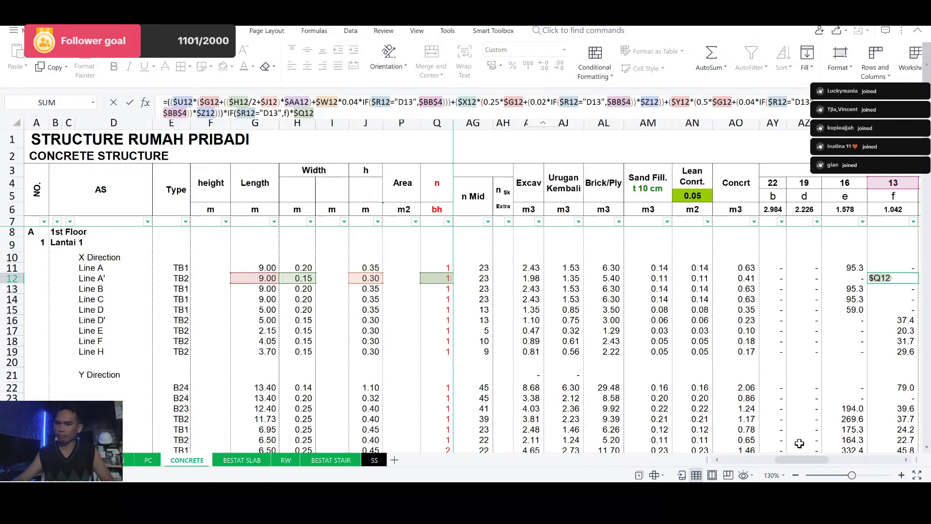
# Scroll through columns R–AE to review the bar counts referenced by the Line A' formula.
pyautogui.moveTo(800, 459); pyautogui.dragTo(743, 455)
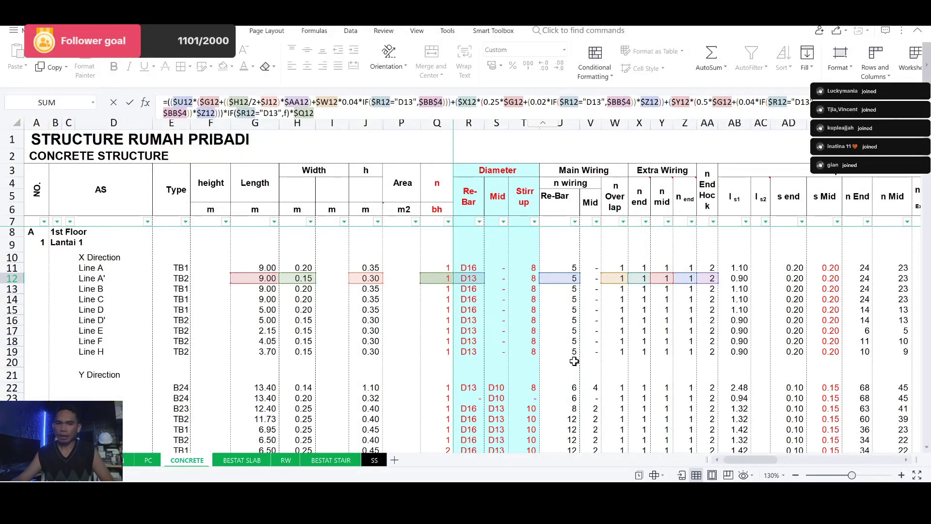
pyautogui.scroll(-3, 538, 352)
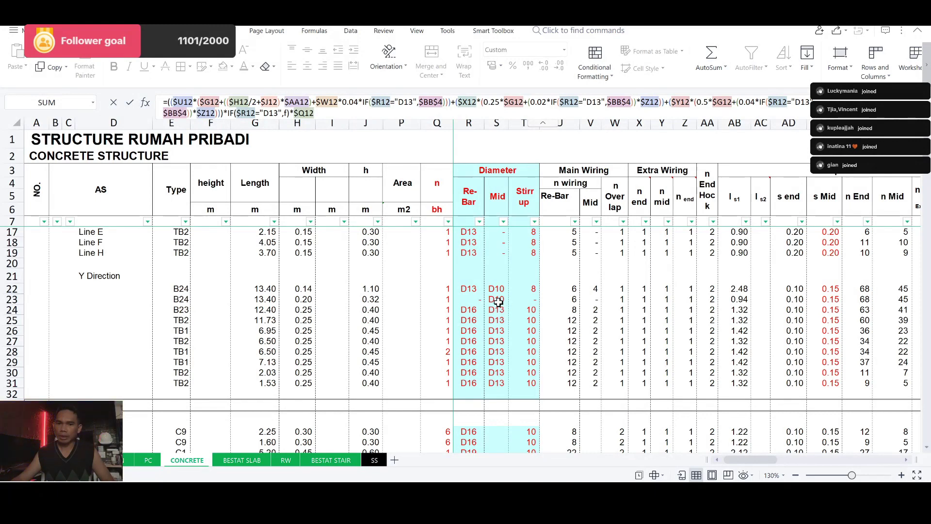
pyautogui.scroll(3, 540, 300)
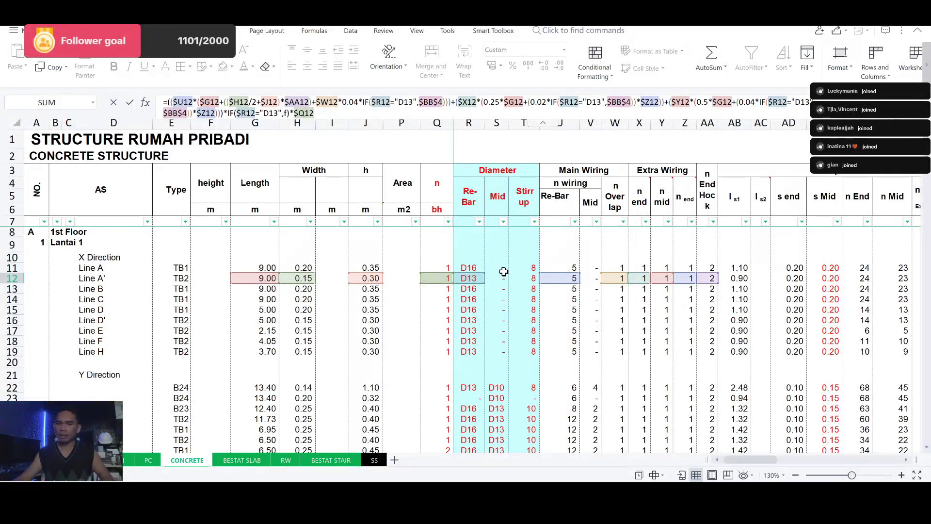
# Look up the TB1 250/450 and TB2 250/400 reinforcement details in AutoCAD, then return.
pyautogui.hotkey('alt', 'Tab')
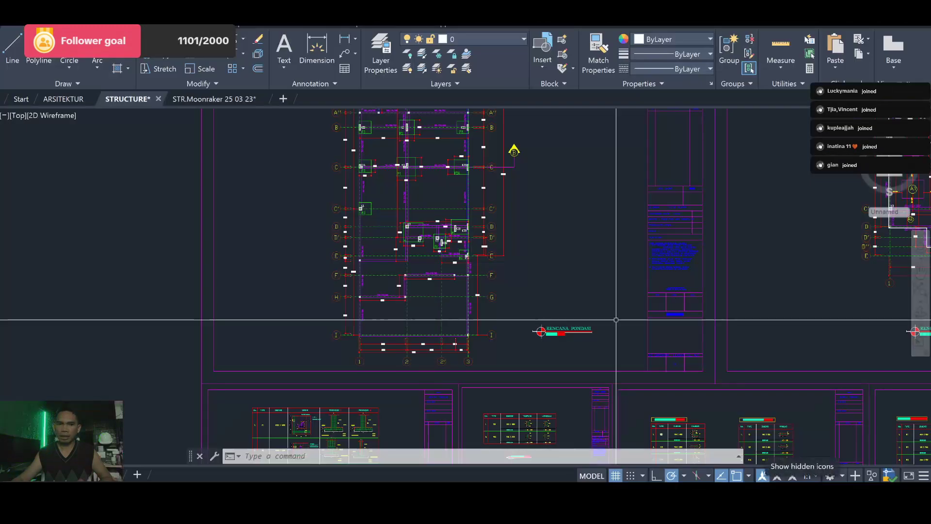
pyautogui.click(205, 97)
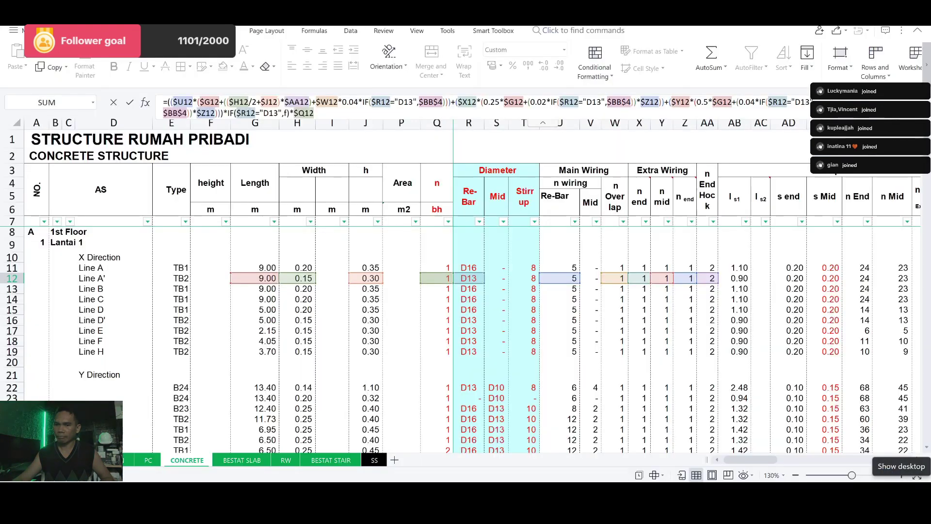
pyautogui.hotkey('alt', 'Tab')
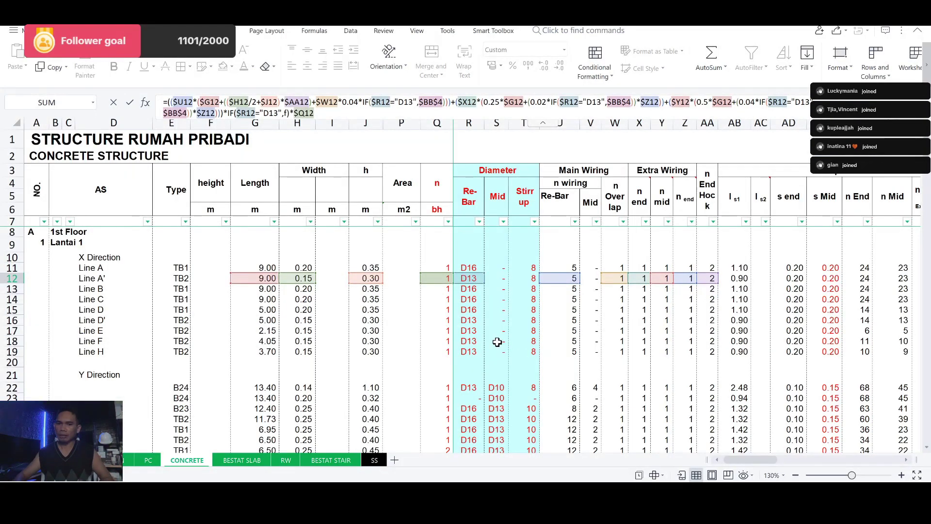
# Close the Line A' formula, check the first Y Direction beam type in E22, then return to AutoCAD.
pyautogui.press('Return')
pyautogui.press('Down')
pyautogui.press('Down')
pyautogui.press('Down')
pyautogui.press('Down')
pyautogui.press('Down')
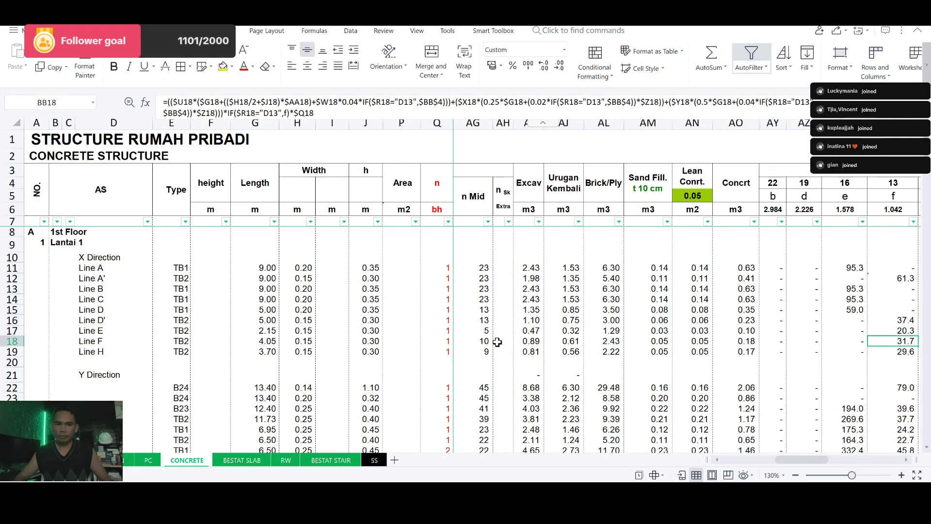
pyautogui.scroll(-1, 218, 363)
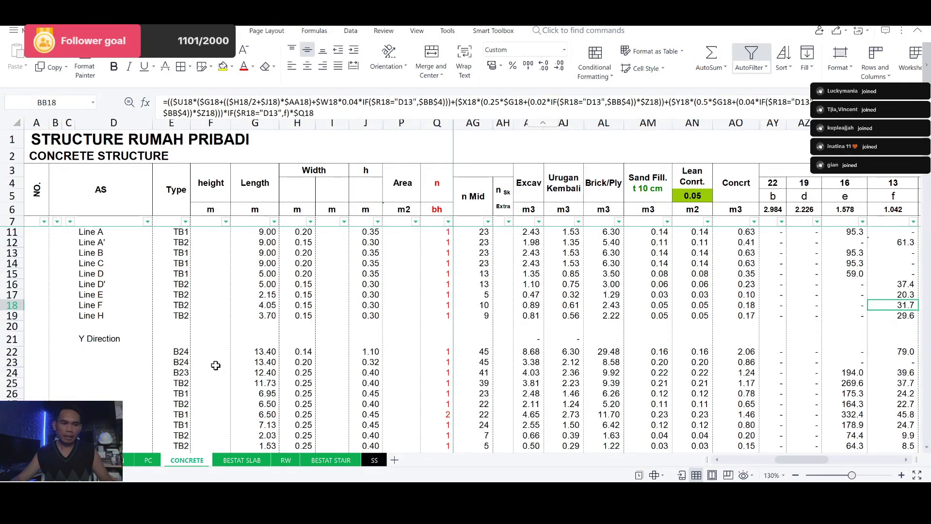
pyautogui.scroll(-1, 219, 363)
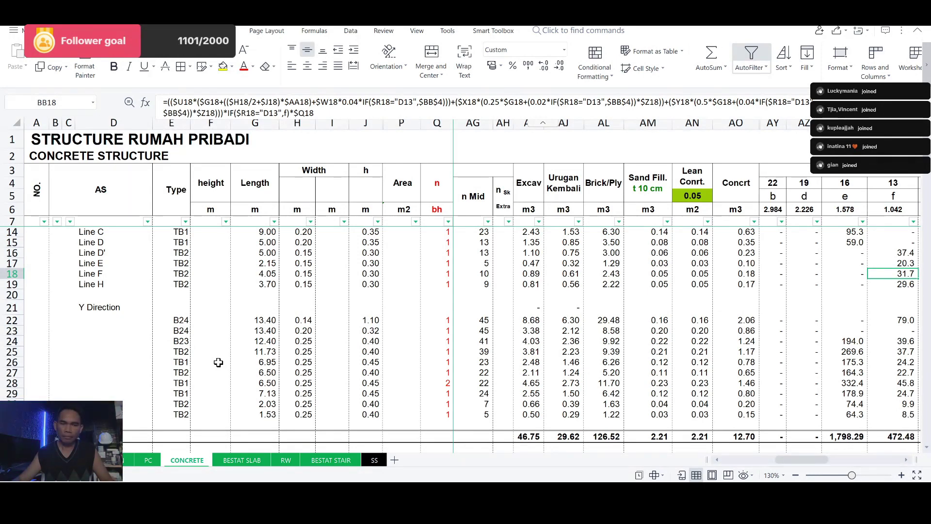
pyautogui.click(179, 321)
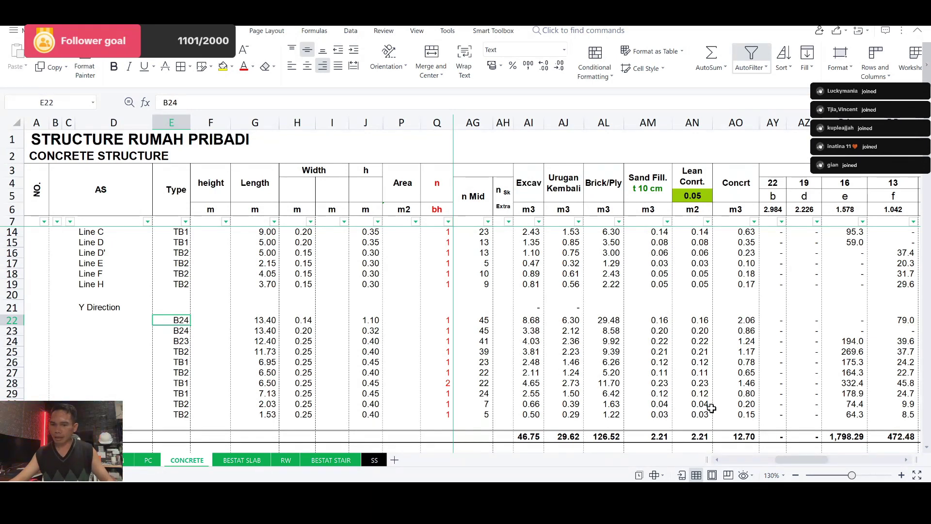
pyautogui.hotkey('alt', 'Tab')
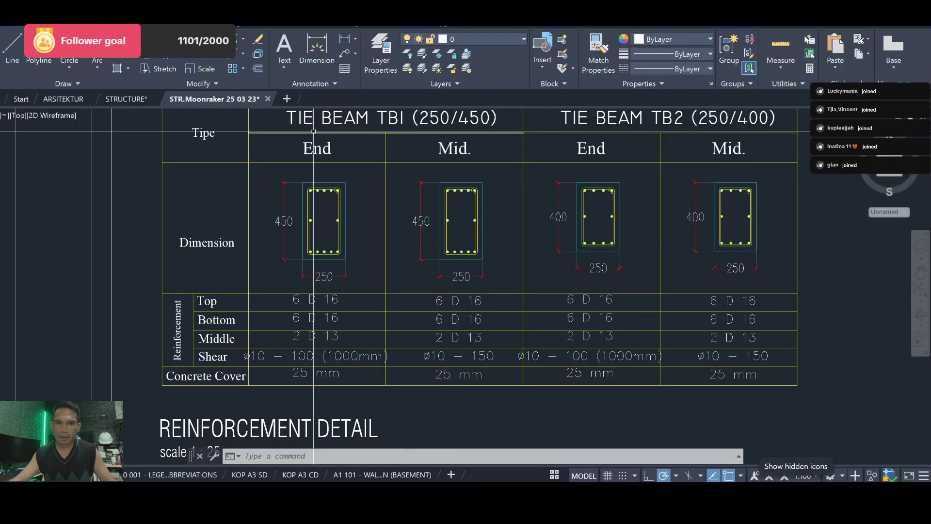
# Open the foundation plan and pan from grids F and H up to grids A and A'.
pyautogui.click(129, 99)
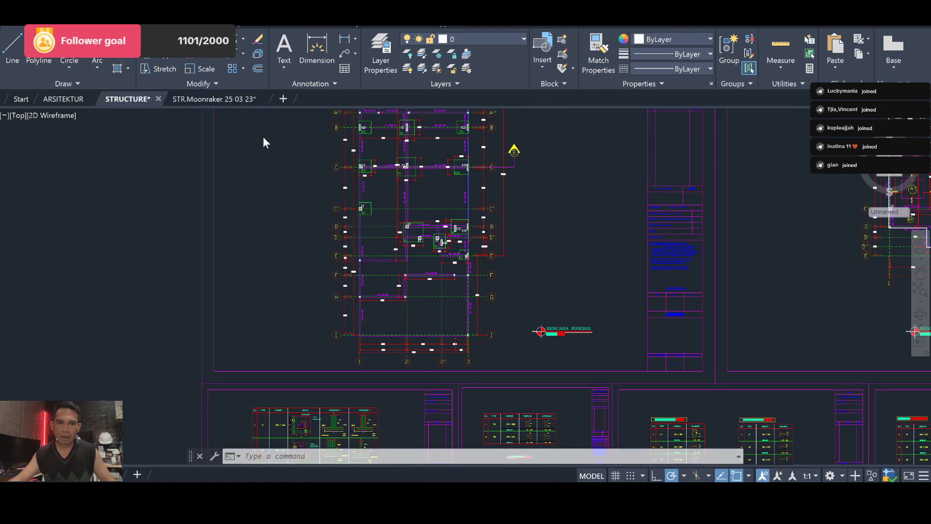
pyautogui.scroll(4, 474, 325)
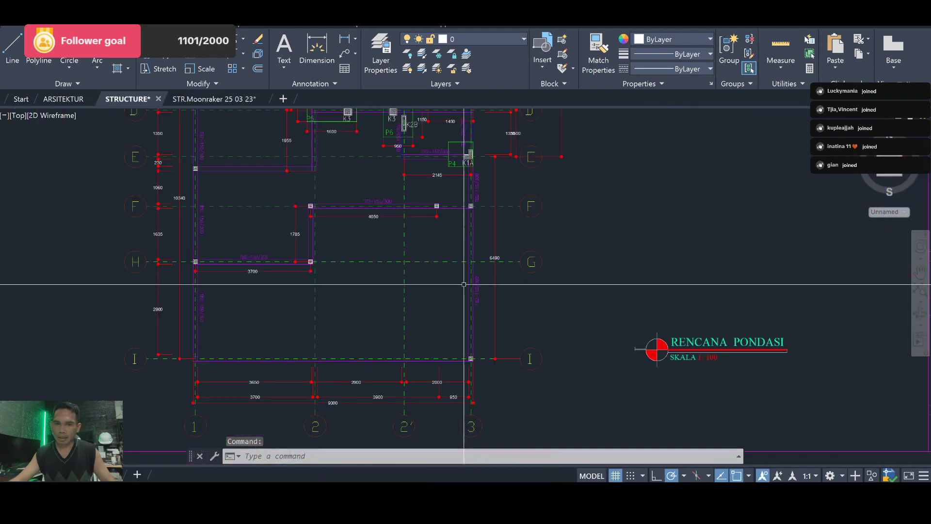
pyautogui.scroll(-2, 465, 386)
pyautogui.scroll(2, 303, 402)
pyautogui.scroll(-2, 455, 322)
pyautogui.scroll(-2, 358, 311)
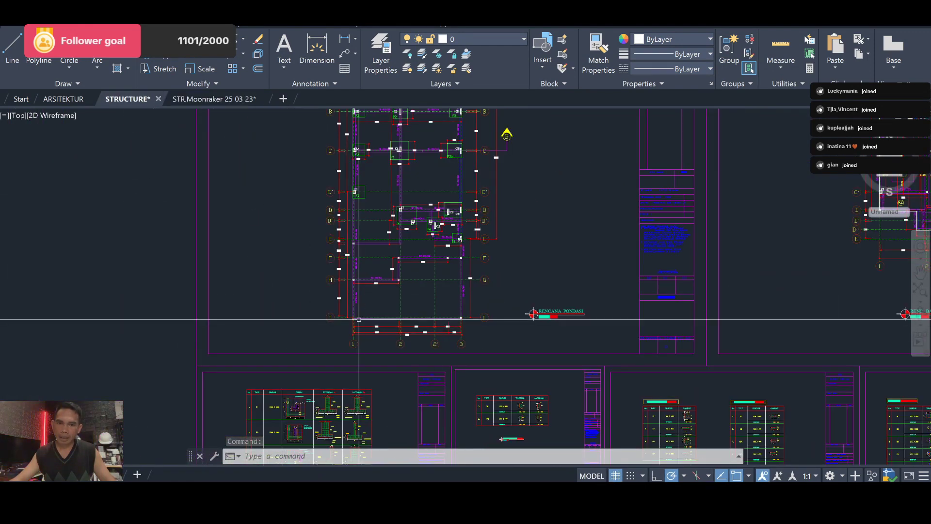
pyautogui.scroll(5, 357, 308)
pyautogui.scroll(2, 367, 336)
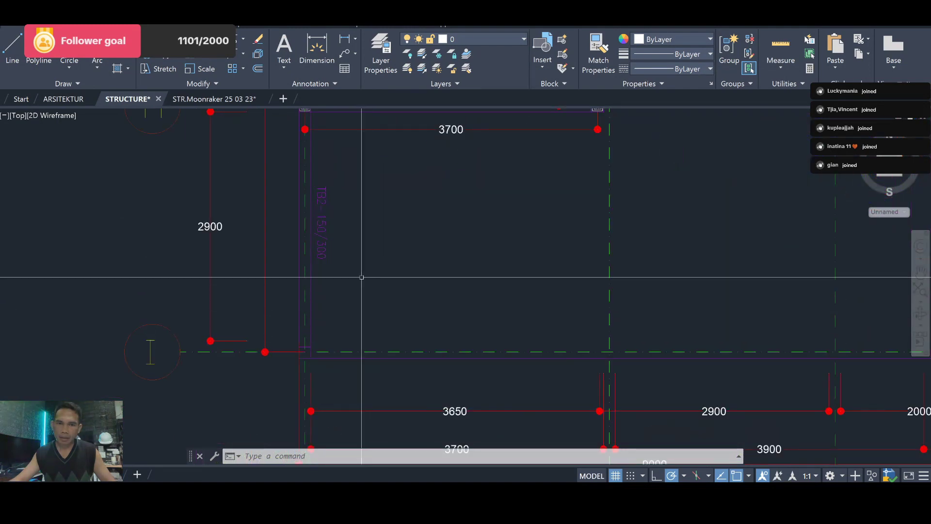
pyautogui.moveTo(349, 207)
pyautogui.mouseDown()
pyautogui.moveTo(376, 304)
pyautogui.moveTo(383, 241)
pyautogui.moveTo(418, 303)
pyautogui.moveTo(432, 397)
pyautogui.mouseUp()
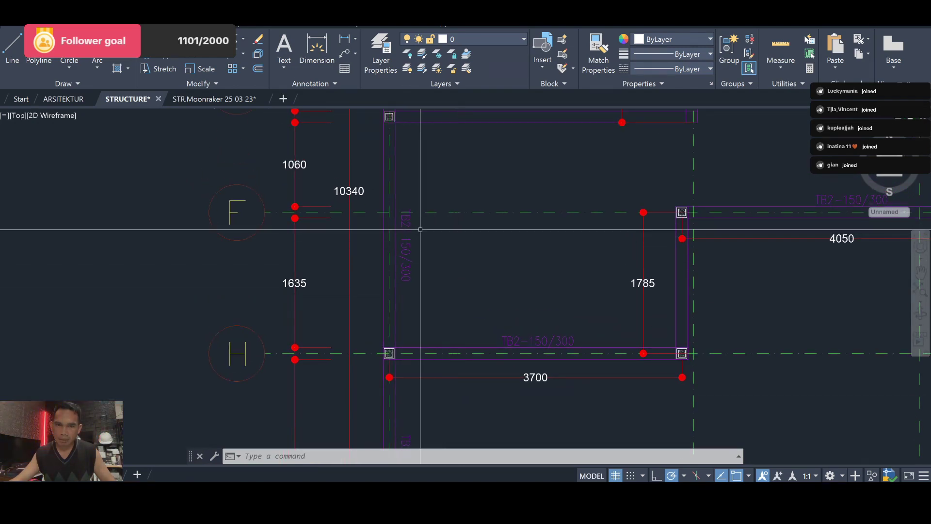
pyautogui.moveTo(426, 248); pyautogui.dragTo(434, 367)
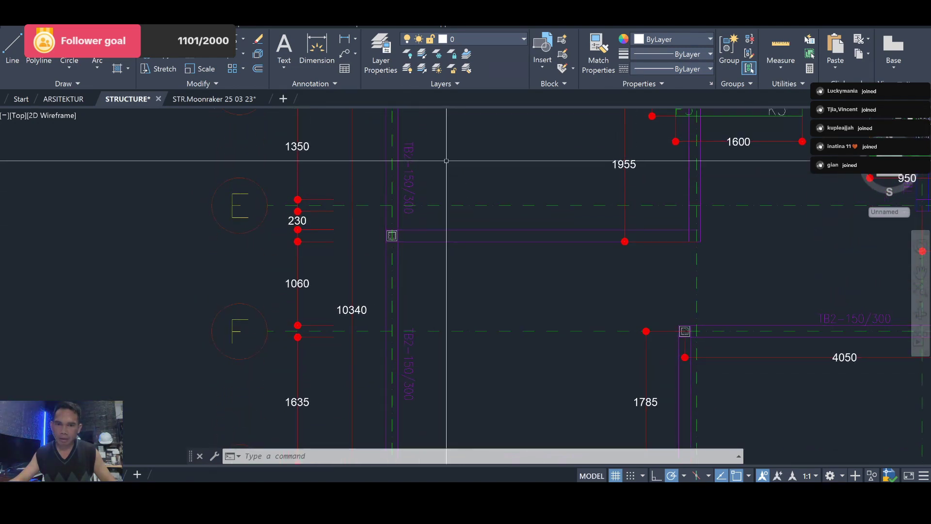
pyautogui.moveTo(445, 160); pyautogui.dragTo(445, 401)
pyautogui.moveTo(503, 152); pyautogui.dragTo(488, 357)
pyautogui.moveTo(431, 212); pyautogui.dragTo(432, 368)
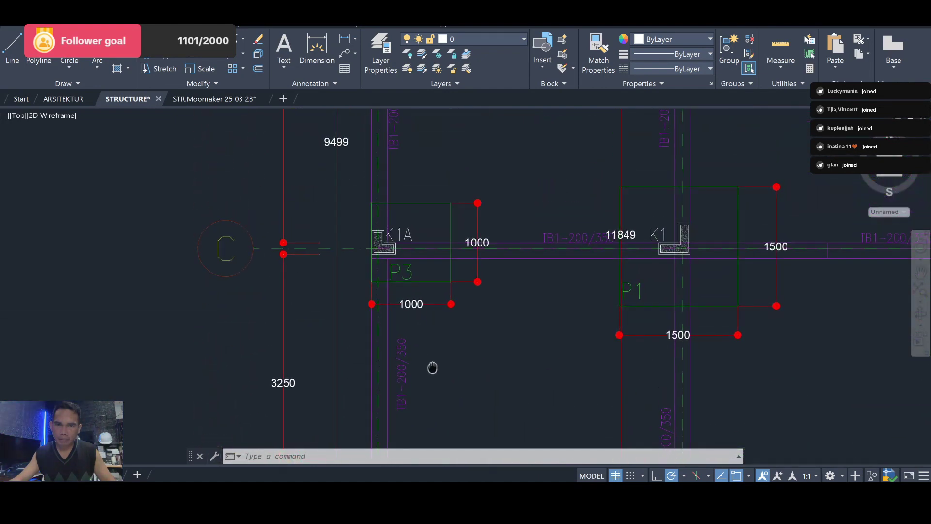
pyautogui.moveTo(463, 121); pyautogui.dragTo(457, 346)
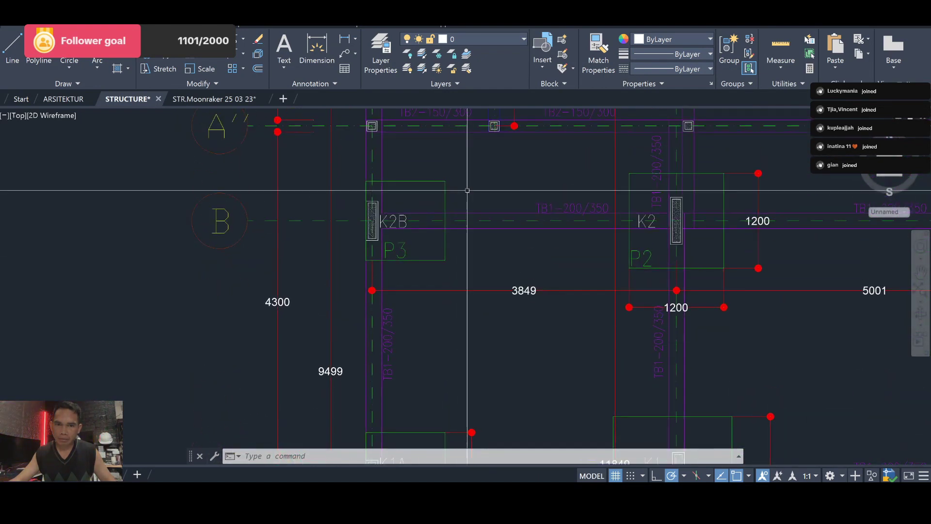
pyautogui.moveTo(461, 179); pyautogui.dragTo(457, 353)
# Zoom in on the grid I / axis 1 corner of the foundation plan.
pyautogui.scroll(2, 458, 344)
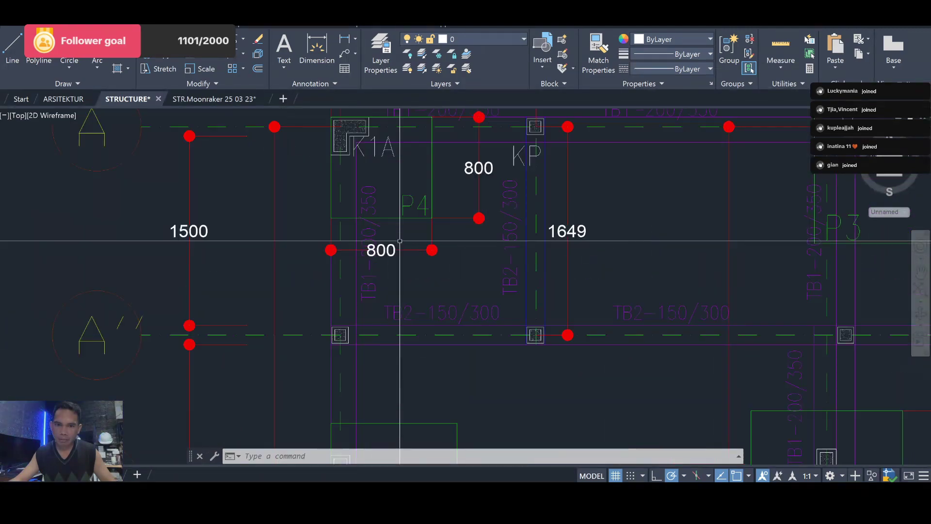
pyautogui.scroll(-5, 447, 374)
pyautogui.scroll(5, 418, 250)
pyautogui.scroll(-5, 418, 250)
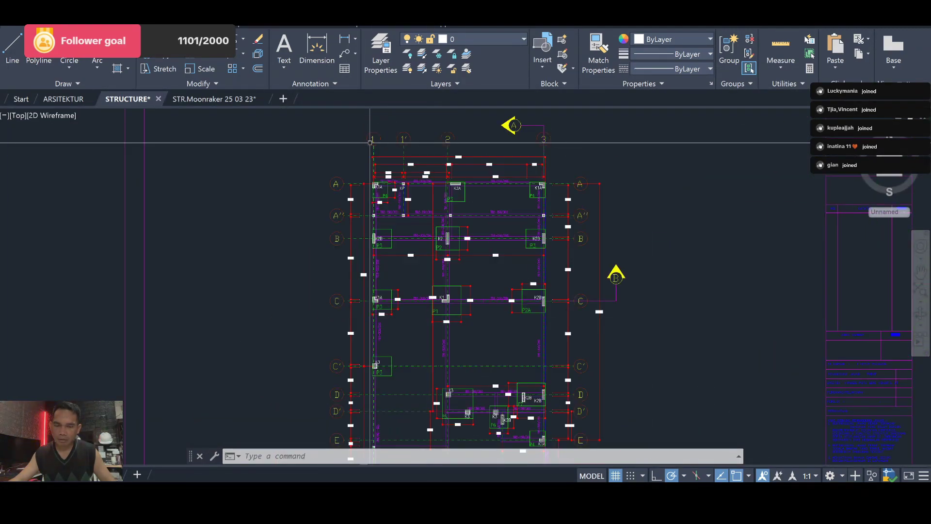
pyautogui.scroll(-2, 368, 145)
pyautogui.scroll(2, 366, 146)
pyautogui.scroll(2, 363, 147)
pyautogui.scroll(3, 363, 147)
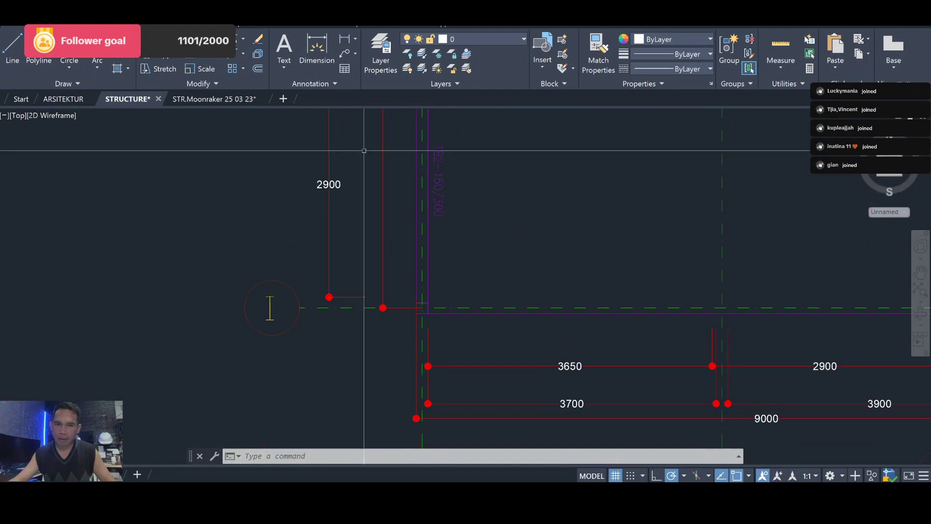
pyautogui.scroll(3, 451, 376)
pyautogui.scroll(2, 450, 376)
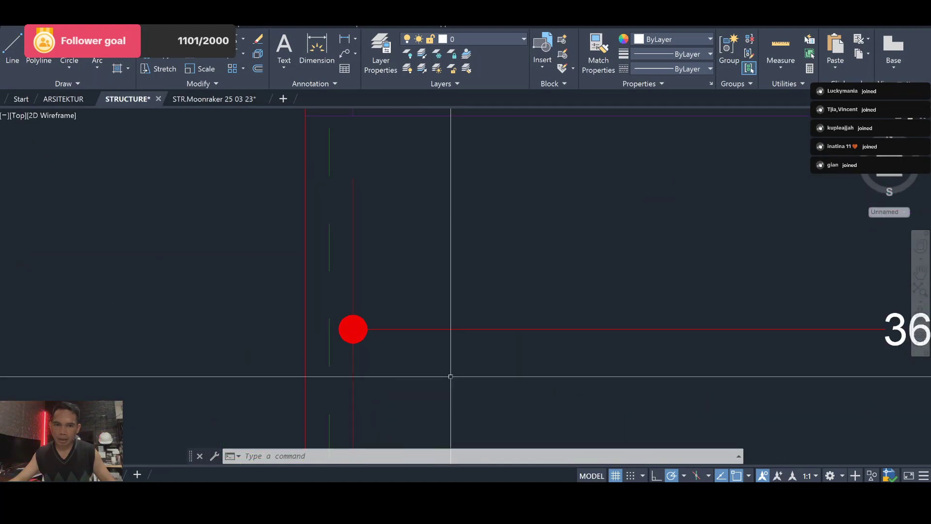
pyautogui.scroll(-4, 450, 376)
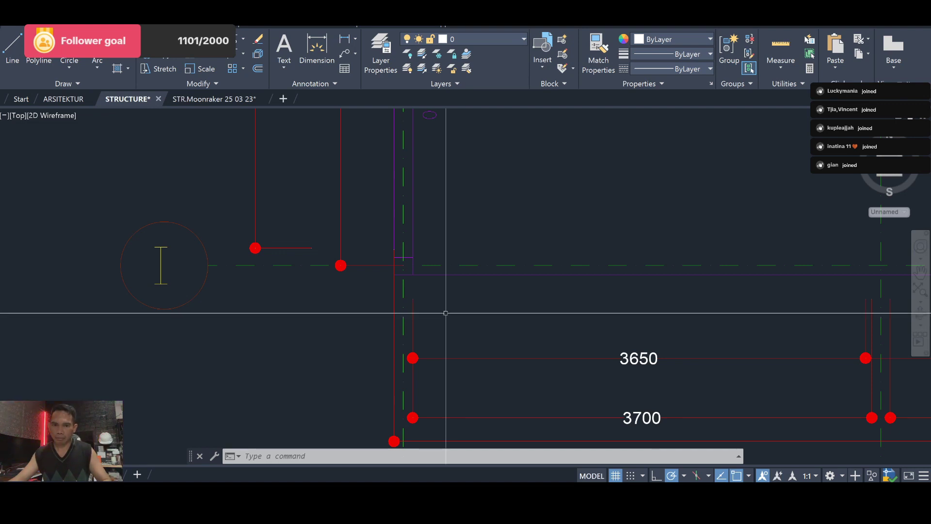
# Dimension the axis 1 tie beam from grid I to column K3 at grid C', giving 10415.
pyautogui.click(322, 49)
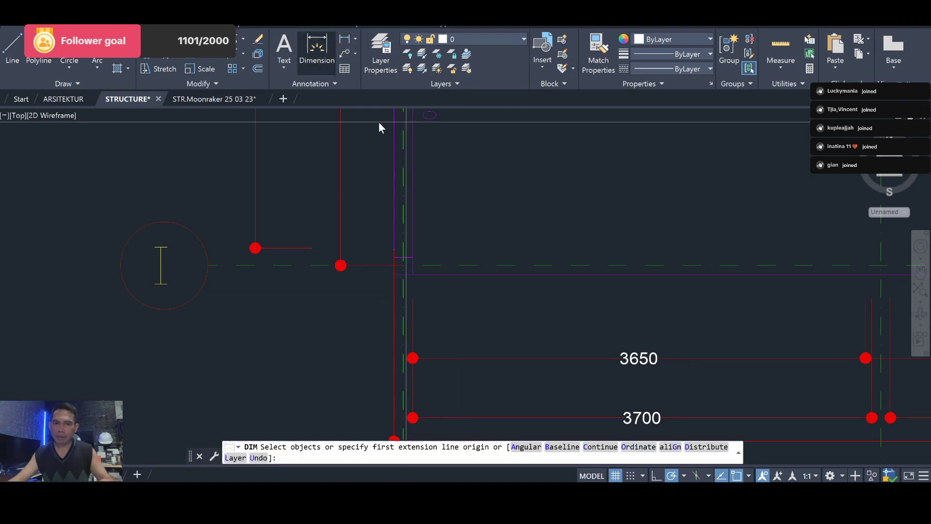
pyautogui.scroll(4, 417, 276)
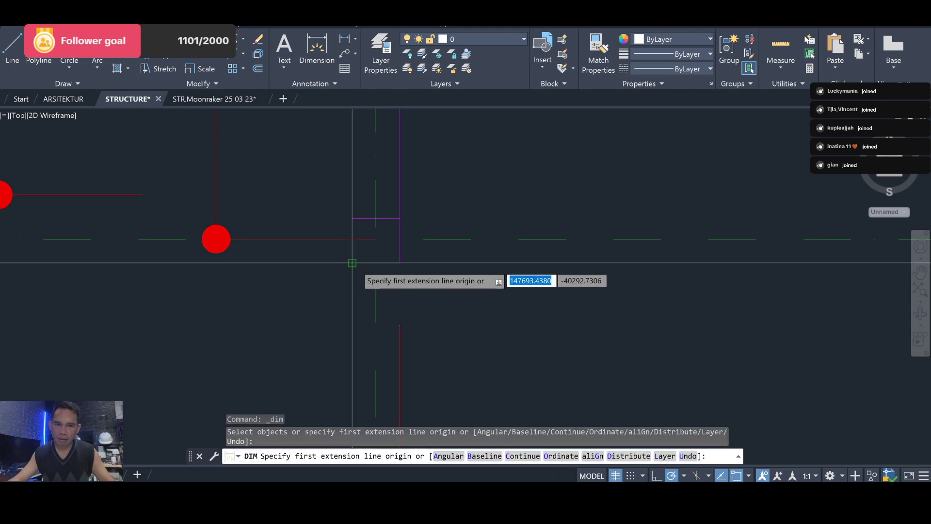
pyautogui.click(352, 263)
pyautogui.scroll(-3, 468, 348)
pyautogui.scroll(-3, 469, 349)
pyautogui.scroll(-2, 469, 348)
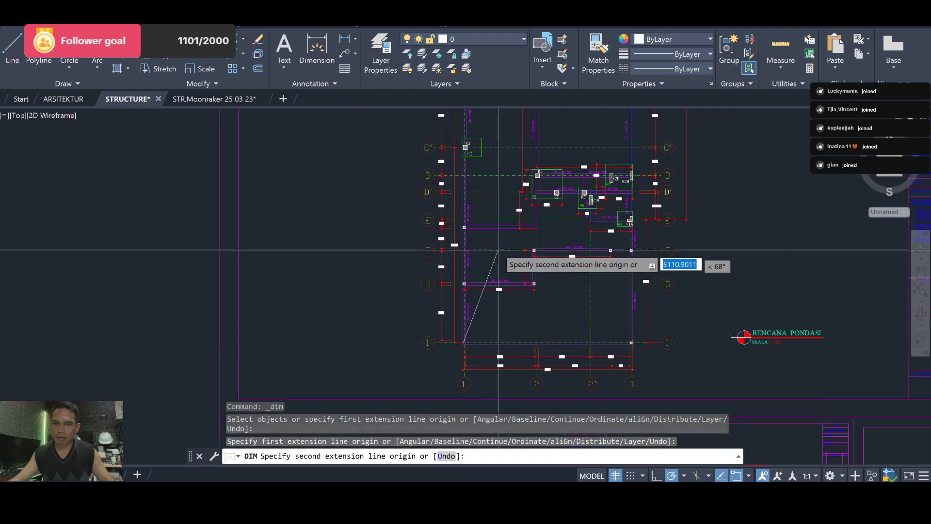
pyautogui.scroll(5, 489, 243)
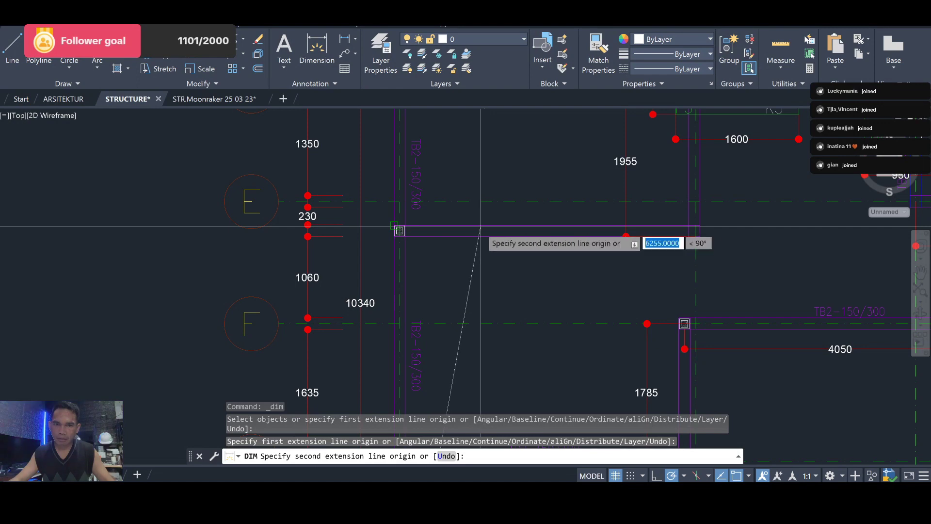
pyautogui.scroll(-3, 468, 330)
pyautogui.scroll(5, 456, 219)
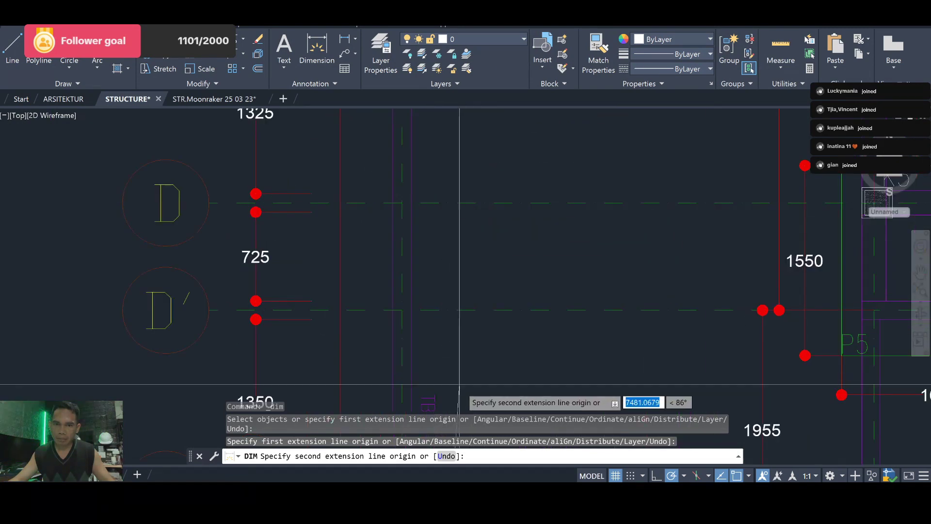
pyautogui.scroll(-4, 455, 368)
pyautogui.scroll(5, 455, 258)
pyautogui.scroll(-4, 455, 374)
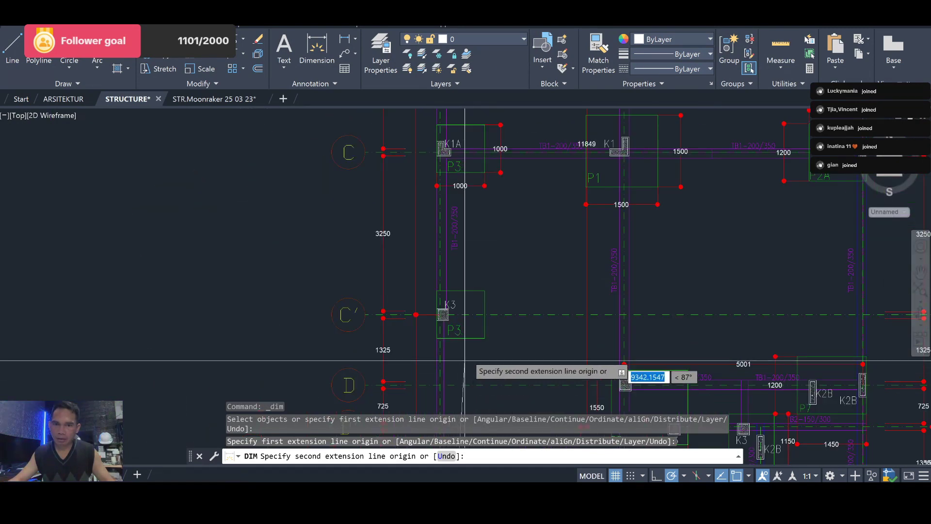
pyautogui.scroll(4, 466, 253)
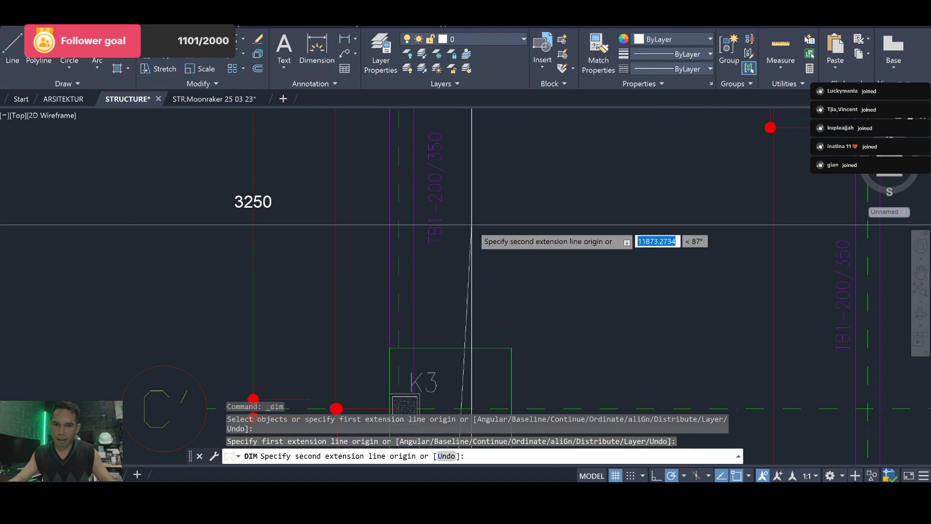
pyautogui.scroll(-3, 451, 291)
pyautogui.scroll(4, 436, 352)
pyautogui.scroll(3, 442, 359)
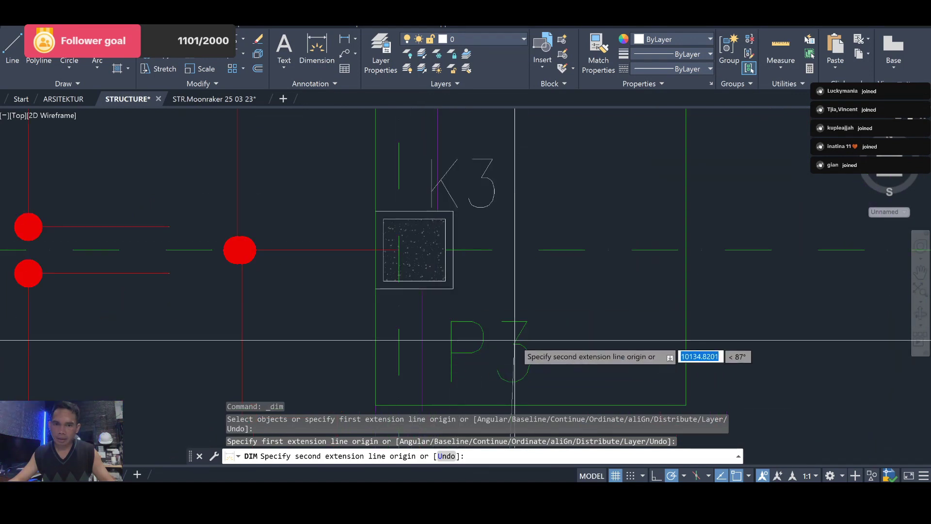
pyautogui.click(375, 245)
pyautogui.scroll(-5, 383, 238)
pyautogui.scroll(-5, 388, 239)
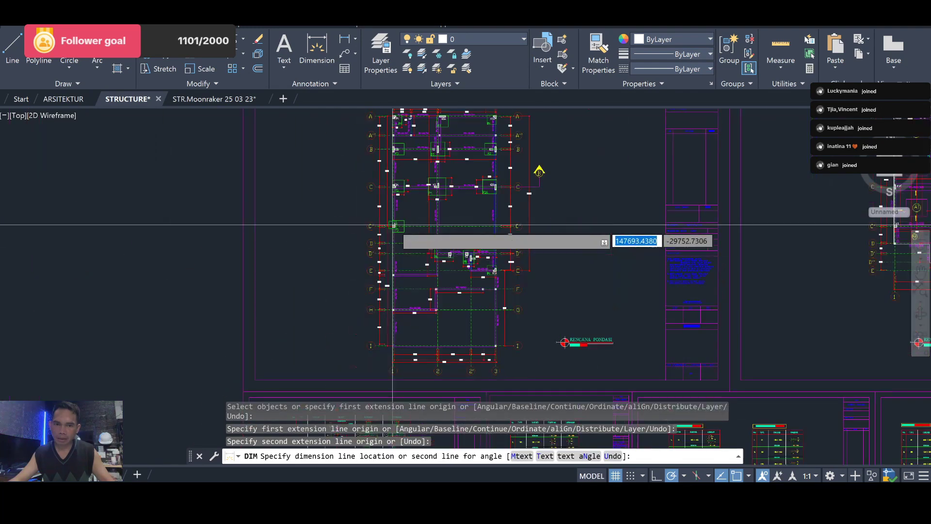
pyautogui.scroll(2, 370, 286)
pyautogui.scroll(2, 358, 289)
pyautogui.scroll(1, 354, 291)
pyautogui.click(353, 290)
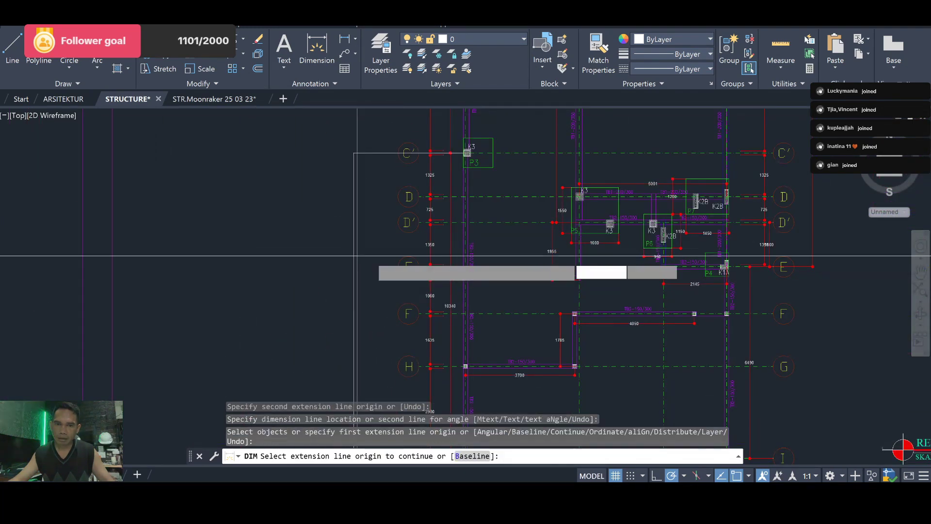
pyautogui.write('d')
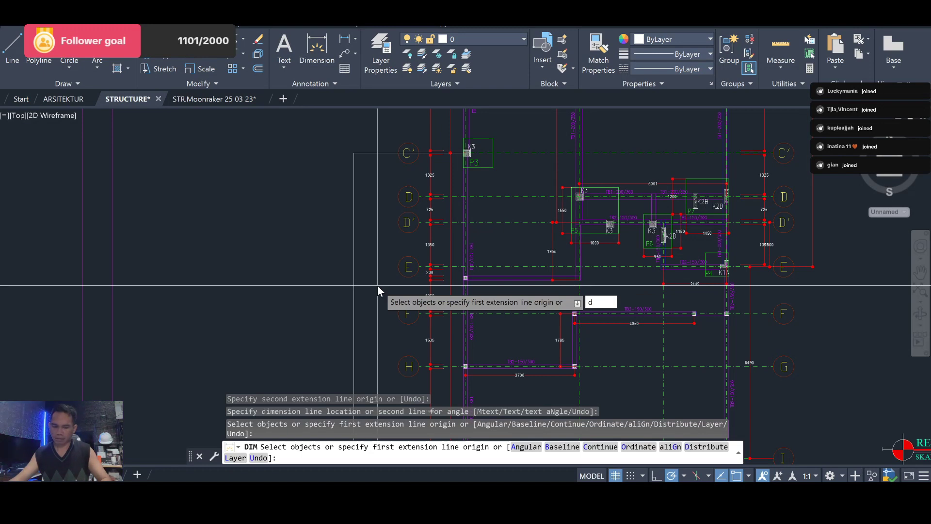
pyautogui.press('Escape')
# Use MATCHPROP with the existing 1060 dimension as the property source.
pyautogui.write('a')
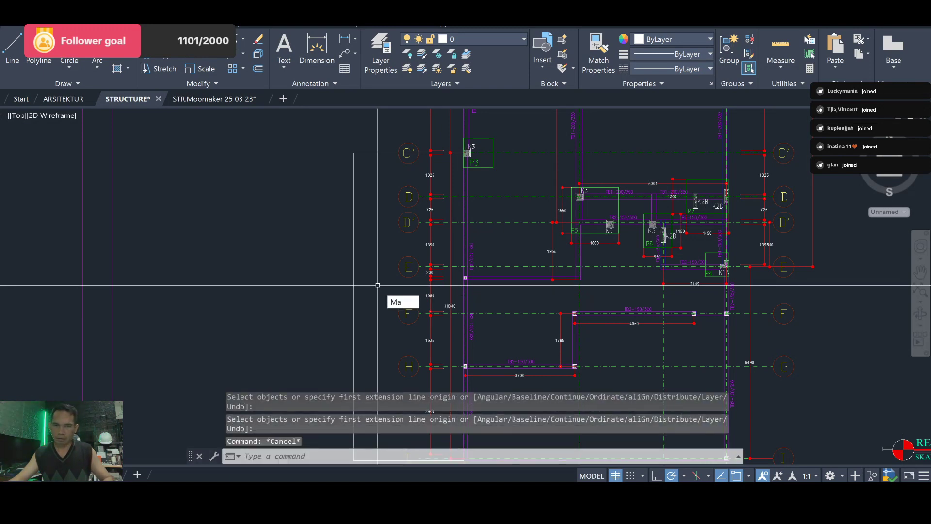
pyautogui.press('Return')
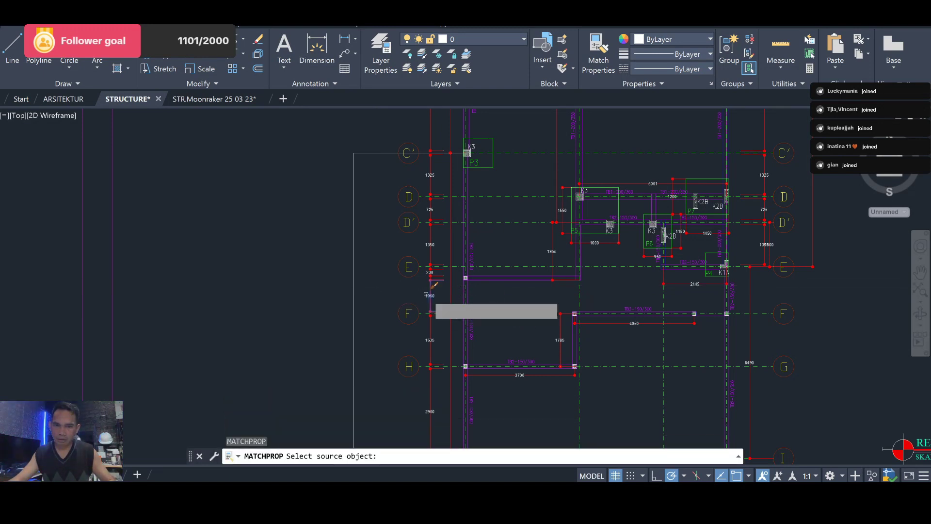
pyautogui.click(427, 296)
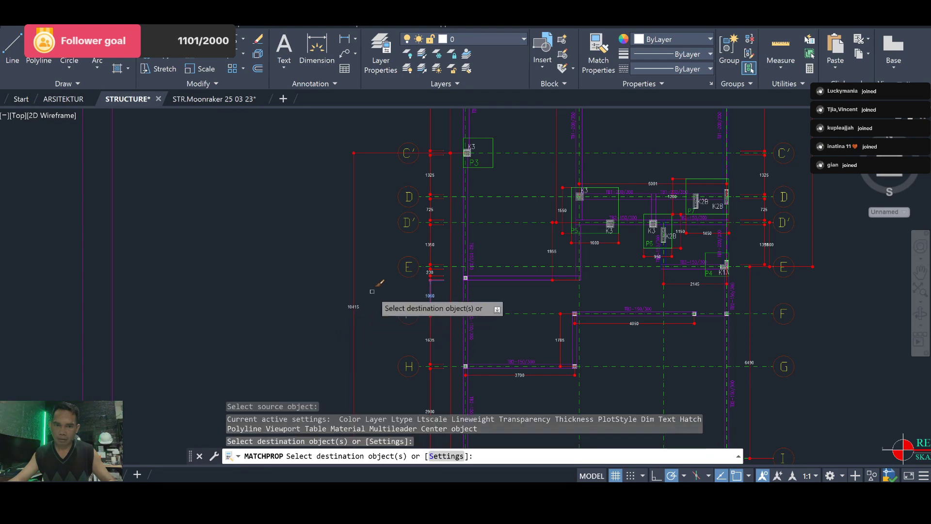
pyautogui.scroll(3, 361, 310)
pyautogui.scroll(5, 361, 311)
pyautogui.press('Escape')
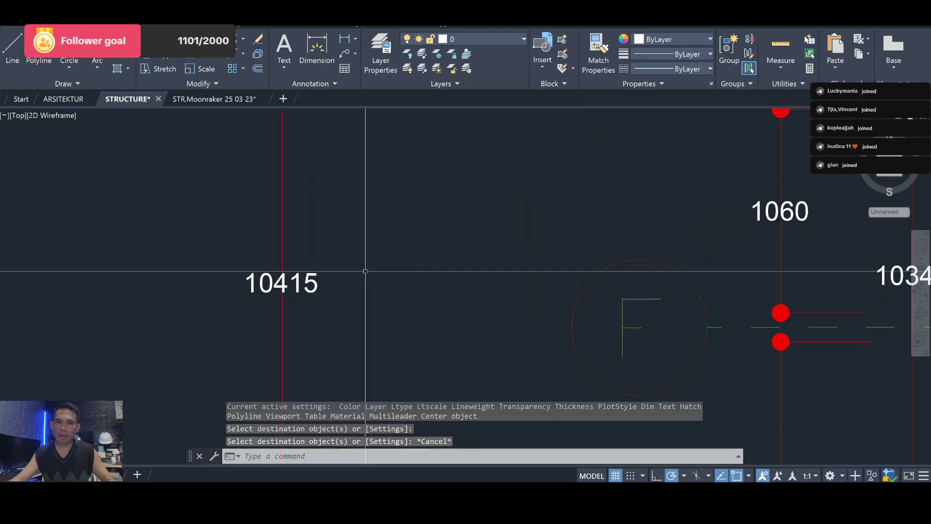
pyautogui.scroll(-6, 360, 233)
pyautogui.scroll(-4, 360, 234)
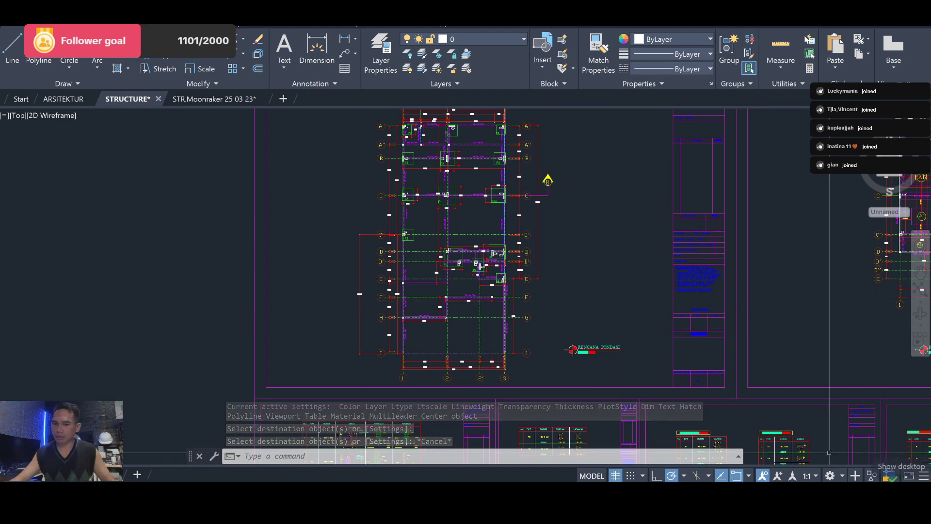
# Copy the Line H row over row 22 and rename it Line 1.
pyautogui.hotkey('alt', 'Tab')
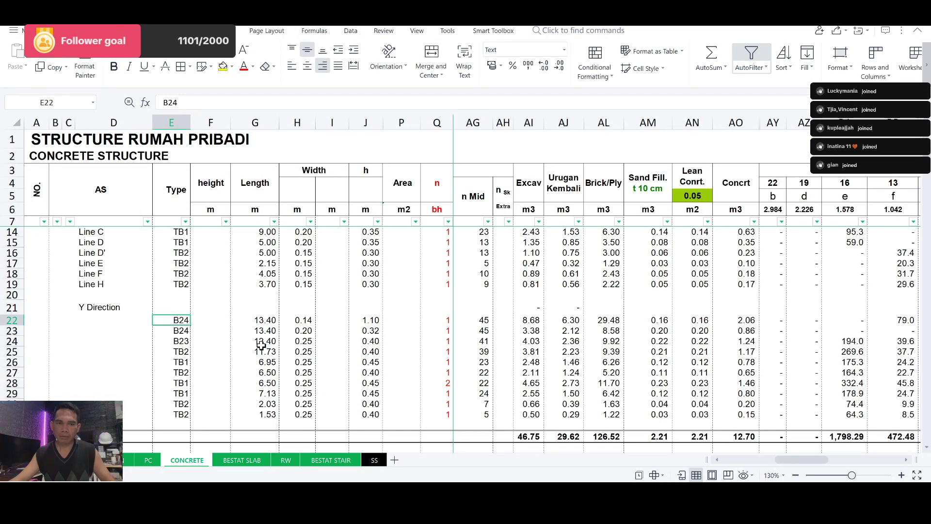
pyautogui.click(12, 284)
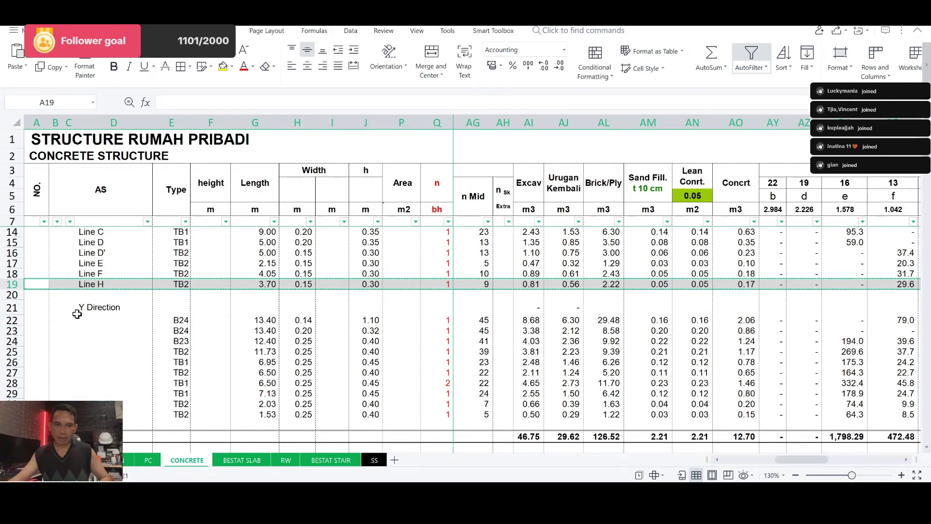
pyautogui.click(12, 320)
pyautogui.hotkey('ctrl', 'v')
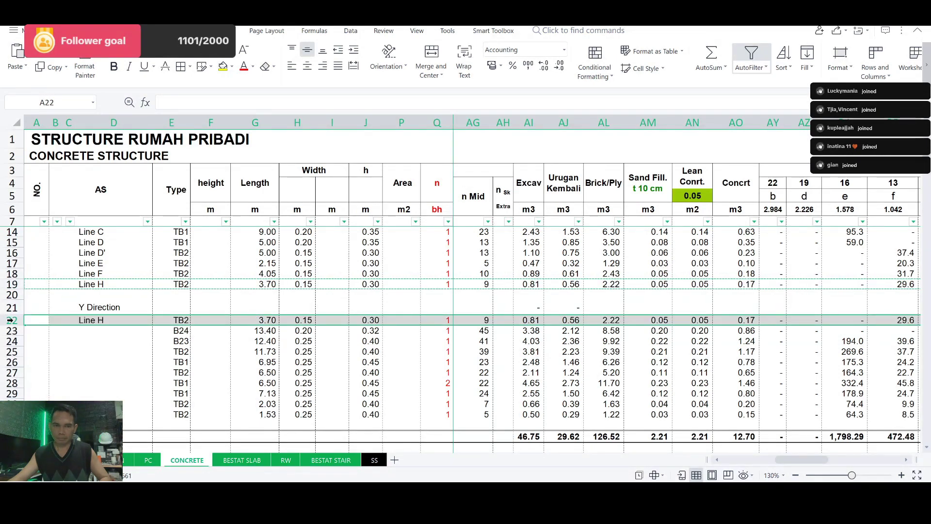
pyautogui.doubleClick(112, 321)
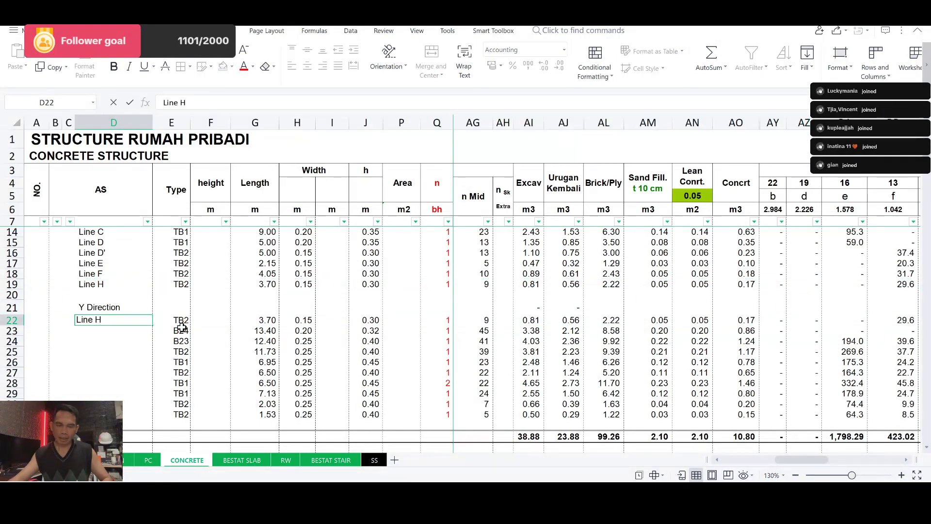
pyautogui.press('BackSpace')
pyautogui.write('1')
pyautogui.press('Up')
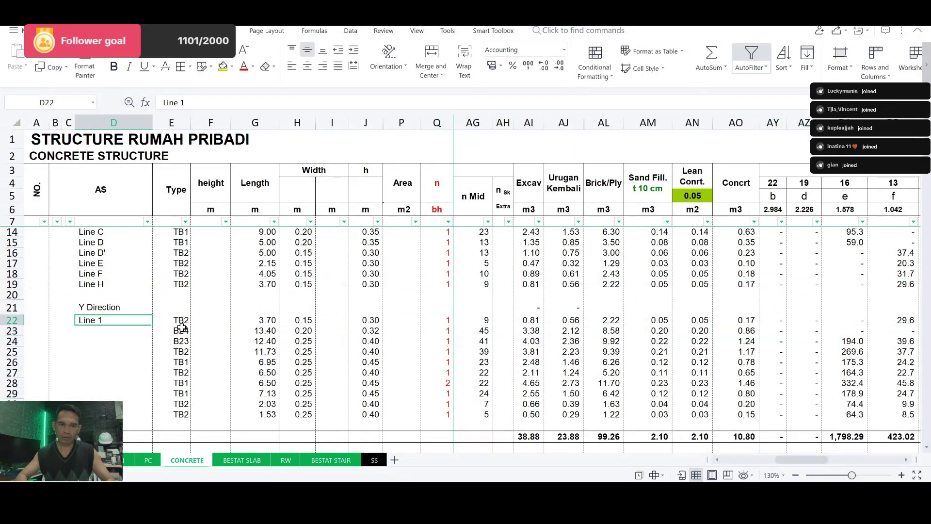
# Set row 22's TB2 length to 10.40 m and go back to AutoCAD.
pyautogui.press('Right')
pyautogui.press('Right')
pyautogui.press('Right')
pyautogui.press('Right')
pyautogui.press('Left')
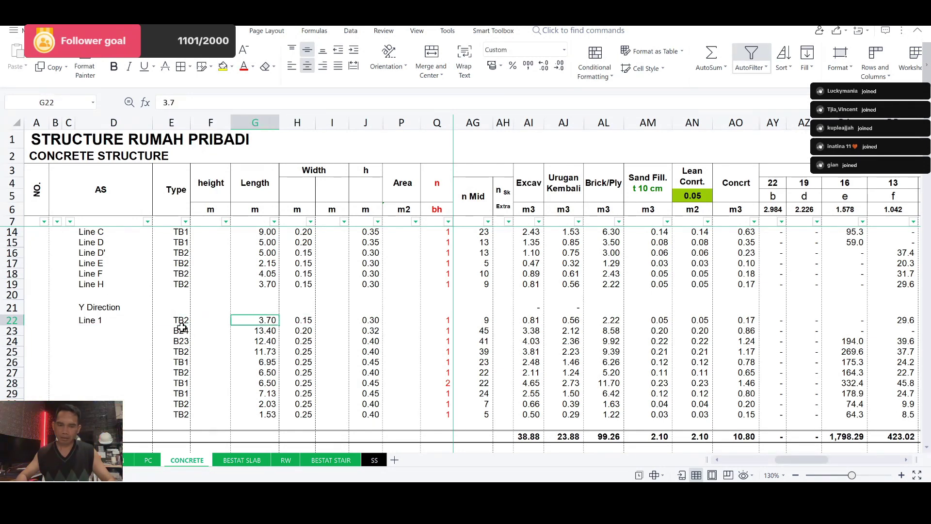
pyautogui.write('0.4')
pyautogui.press('Return')
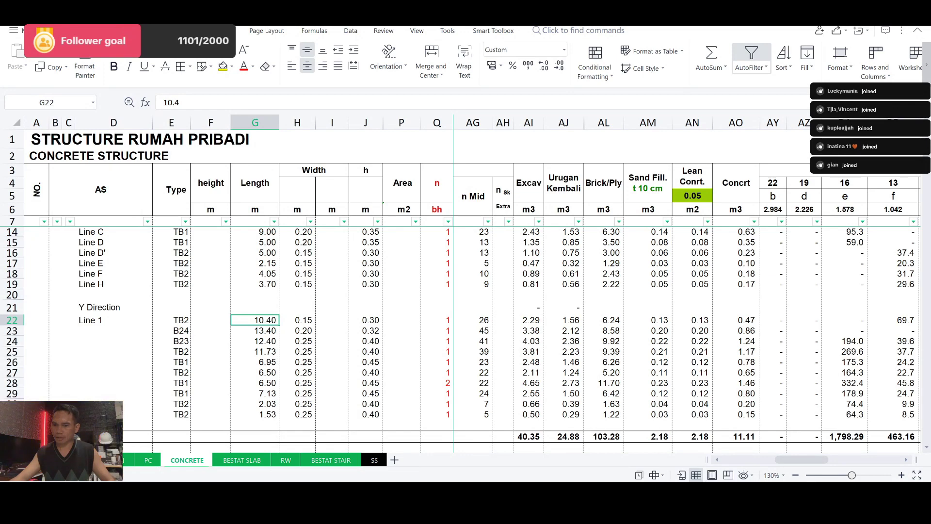
pyautogui.hotkey('alt', 'Tab')
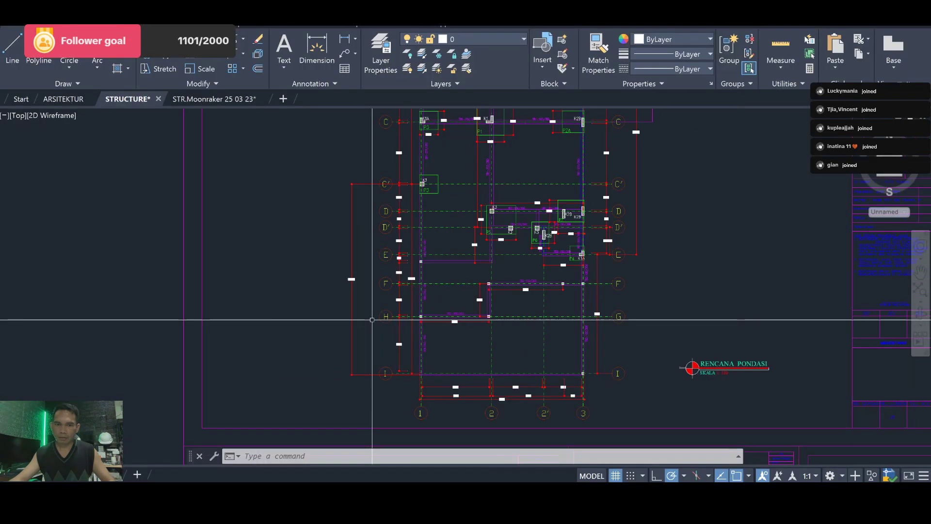
# Start a linear dimension from the column K3 point on the foundation plan.
pyautogui.scroll(3, 372, 320)
pyautogui.scroll(3, 343, 246)
pyautogui.scroll(-2, 339, 214)
pyautogui.scroll(-2, 463, 249)
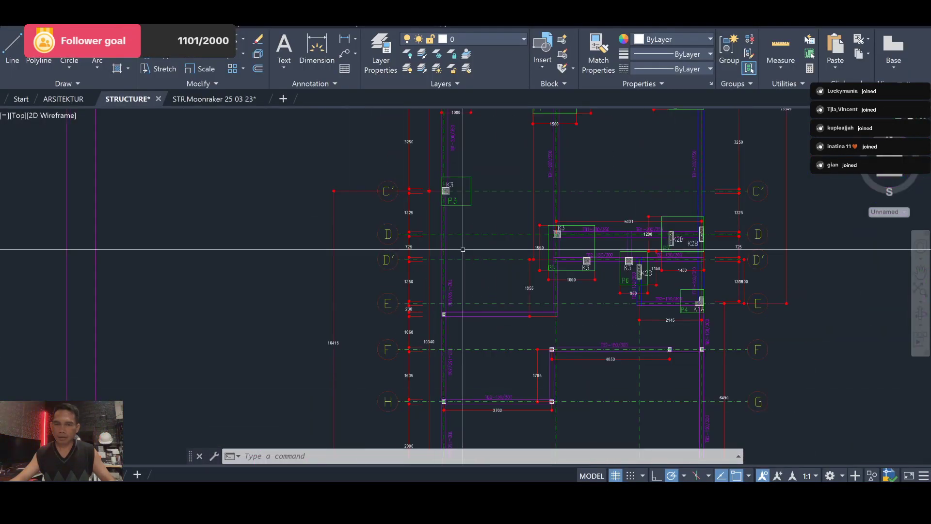
pyautogui.scroll(4, 460, 180)
pyautogui.scroll(2, 459, 180)
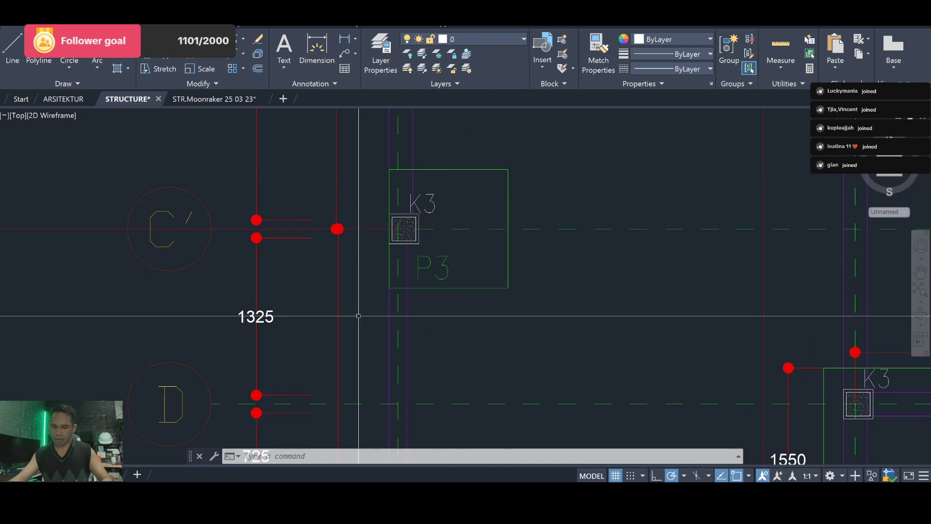
pyautogui.click(317, 49)
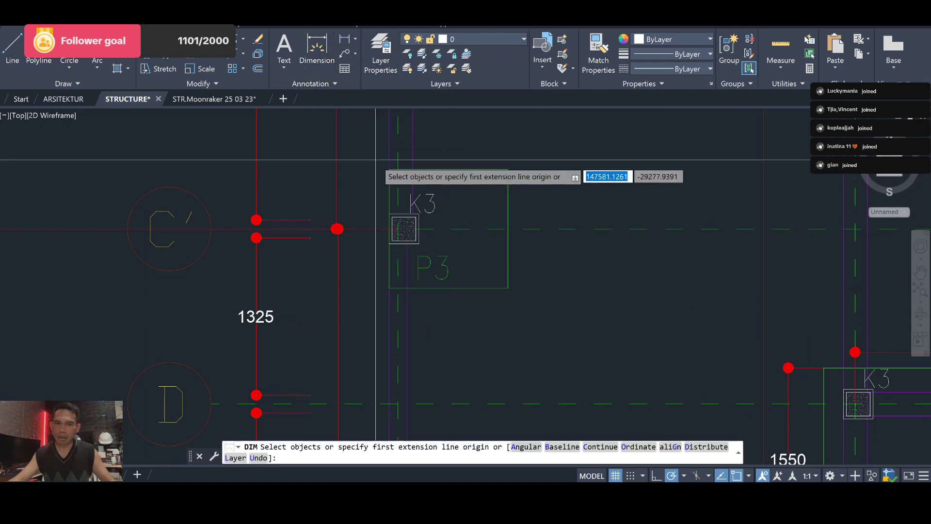
pyautogui.scroll(4, 378, 194)
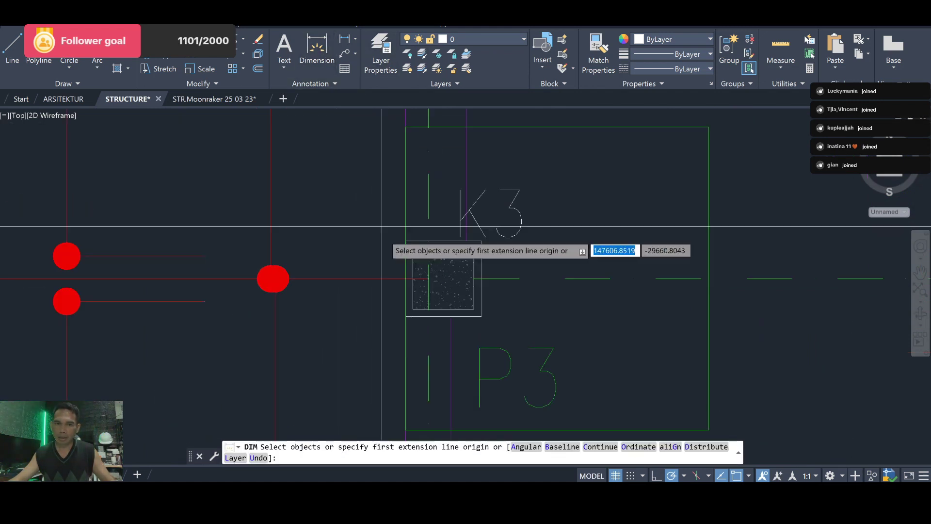
pyautogui.click(407, 275)
# Finish the vertical 9575 dimension at column K1A, placed left of the plan.
pyautogui.scroll(-2, 422, 301)
pyautogui.scroll(-8, 433, 342)
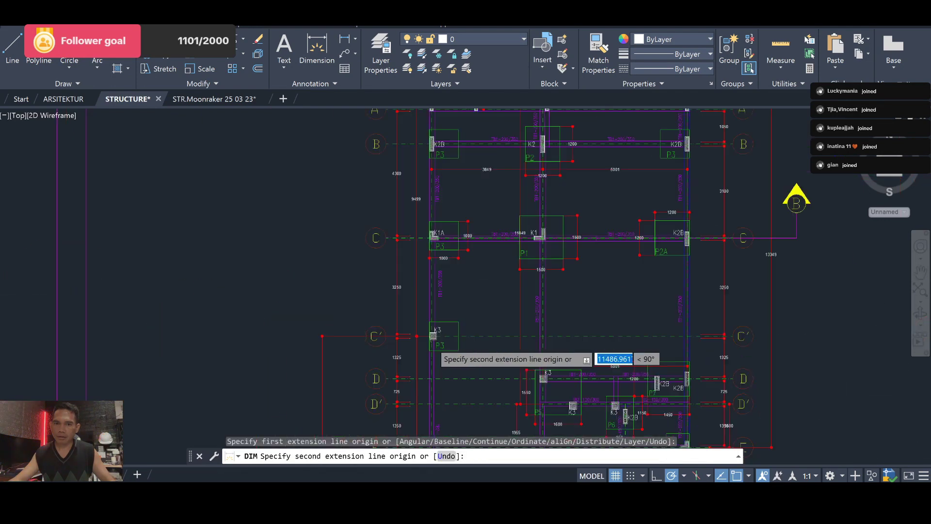
pyautogui.scroll(5, 449, 203)
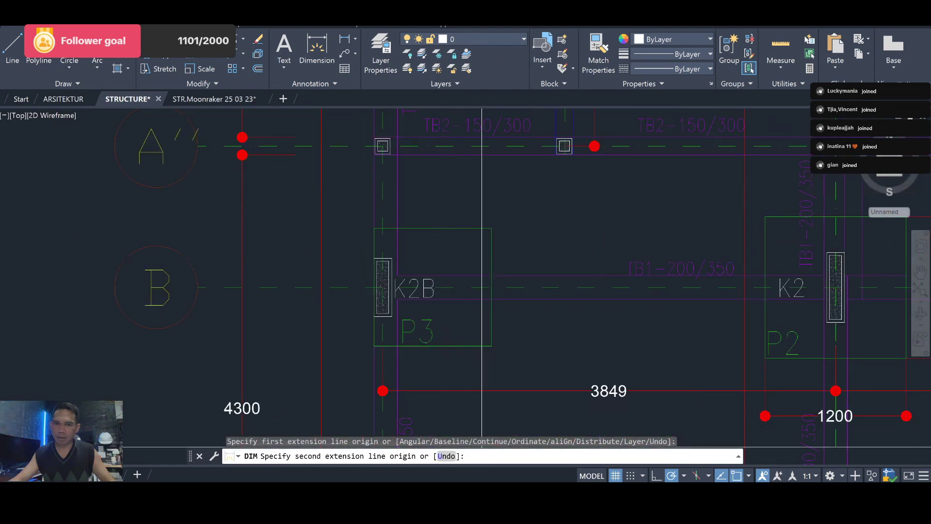
pyautogui.scroll(-2, 545, 394)
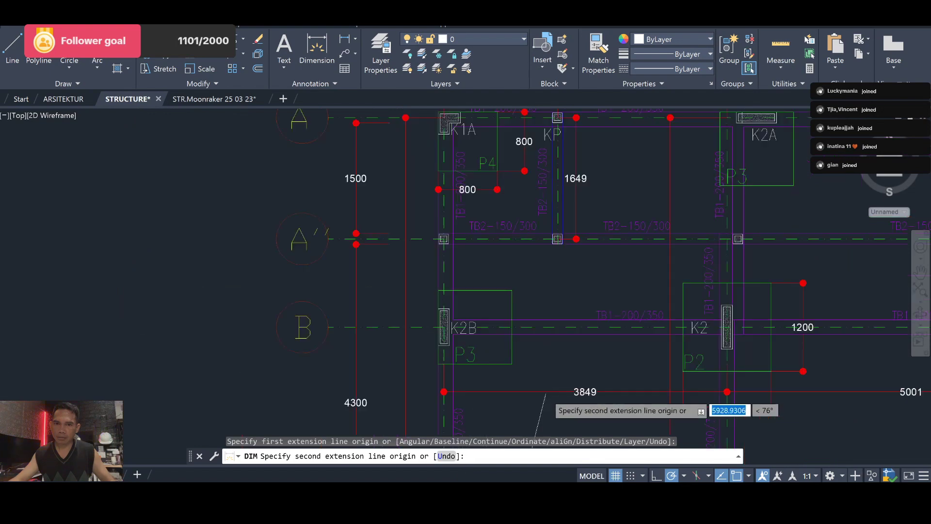
pyautogui.scroll(2, 499, 233)
pyautogui.scroll(2, 494, 232)
pyautogui.scroll(4, 427, 179)
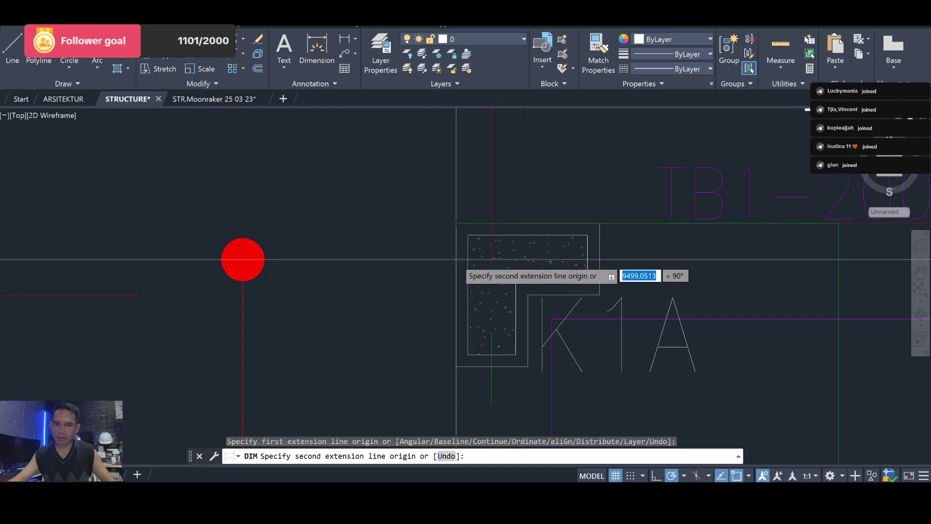
pyautogui.click(456, 223)
pyautogui.scroll(-3, 471, 213)
pyautogui.scroll(-5, 489, 209)
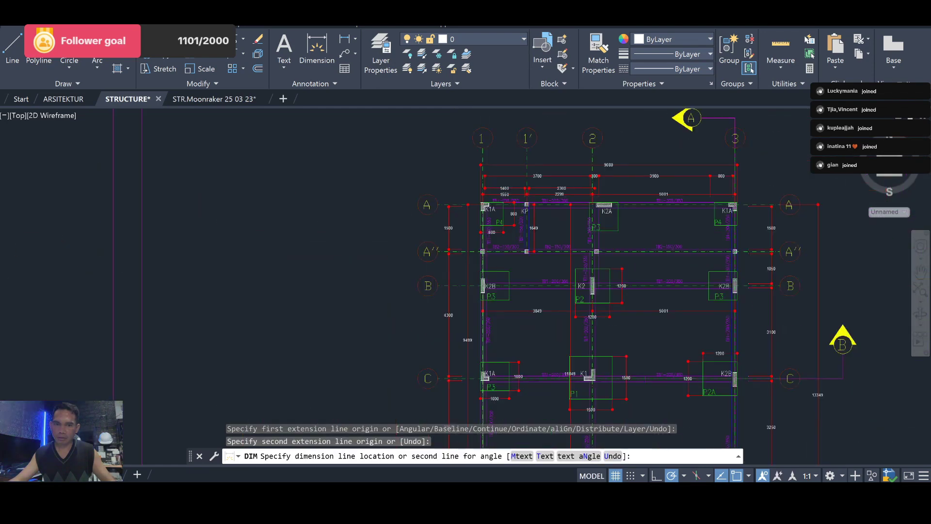
pyautogui.click(418, 320)
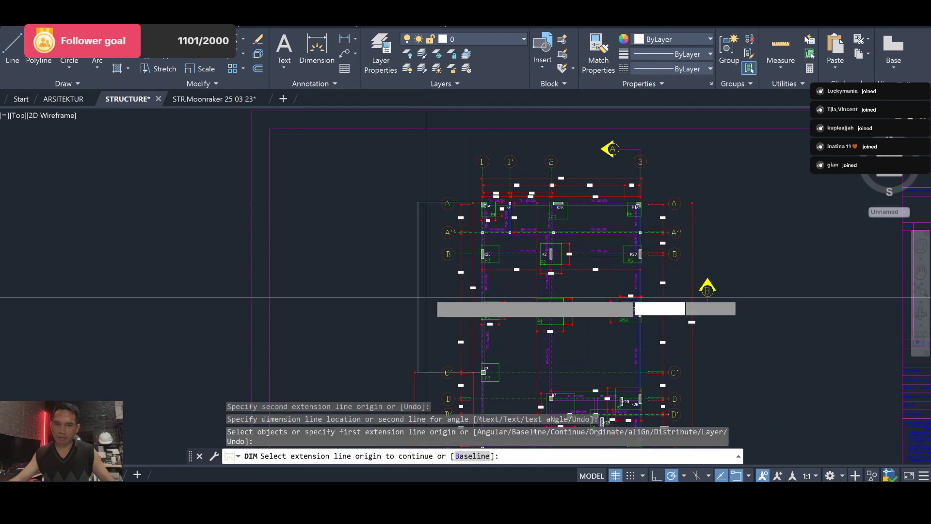
pyautogui.press('Return')
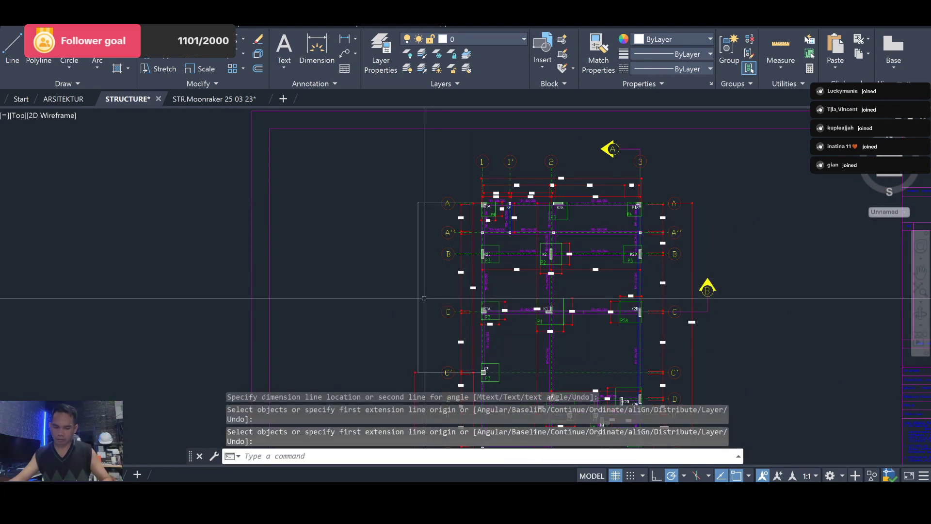
# Match the new dimension's properties to an existing dimension, then return to the spreadsheet.
pyautogui.write('ma')
pyautogui.press('Return')
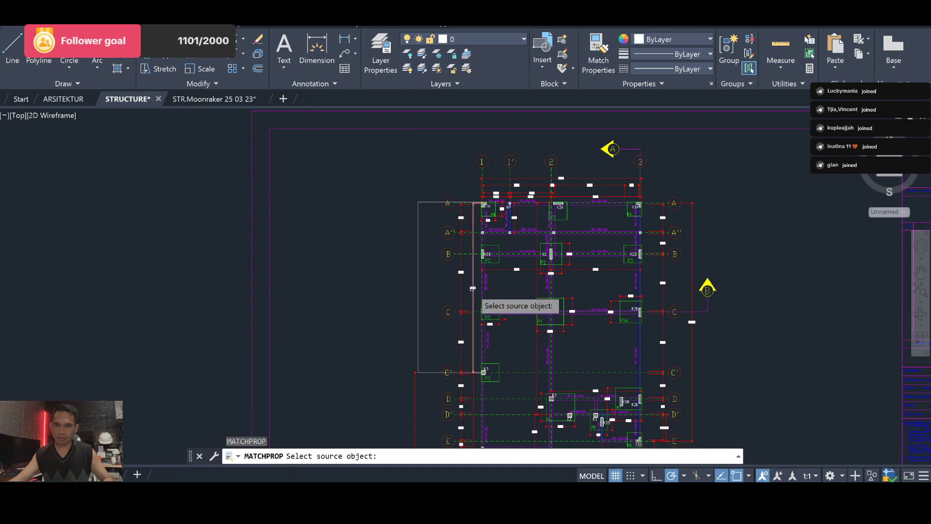
pyautogui.click(459, 268)
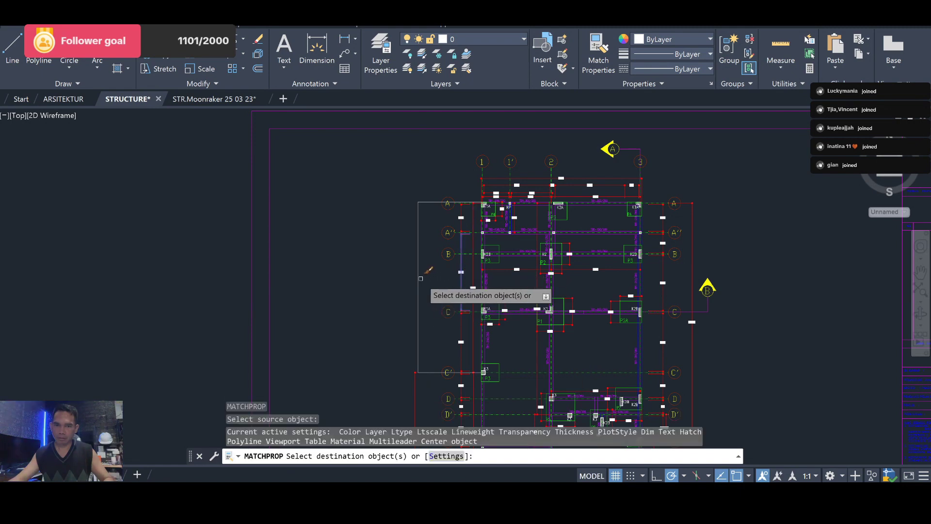
pyautogui.click(417, 277)
pyautogui.press('Return')
pyautogui.scroll(5, 416, 275)
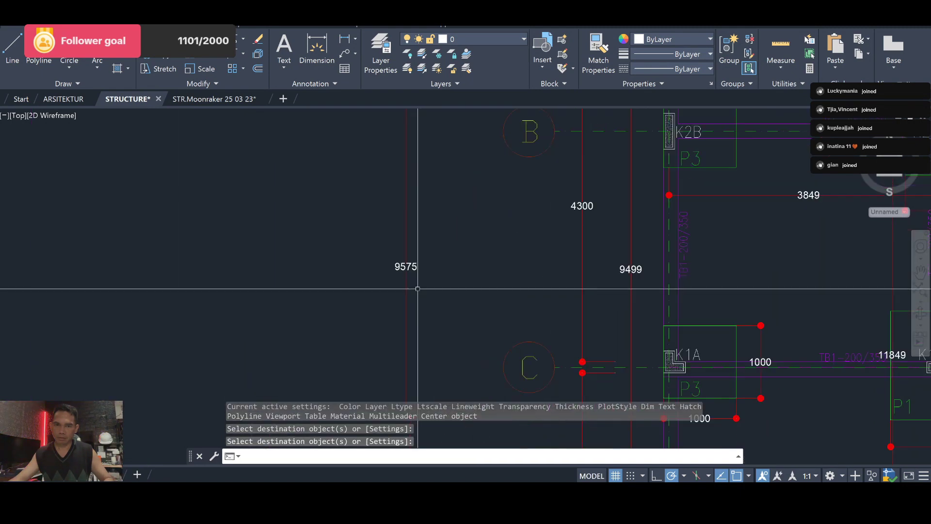
pyautogui.scroll(3, 415, 274)
pyautogui.scroll(4, 468, 202)
pyautogui.scroll(-6, 224, 239)
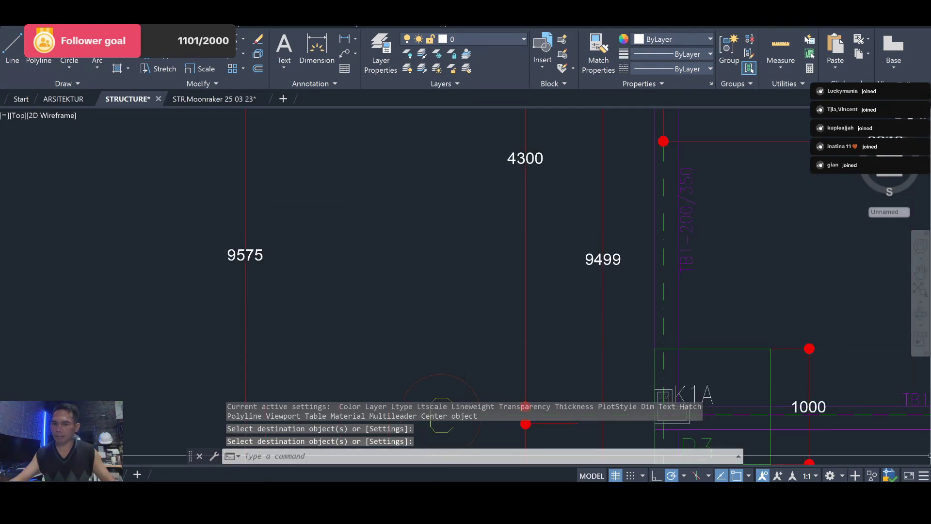
pyautogui.hotkey('alt', 'Tab')
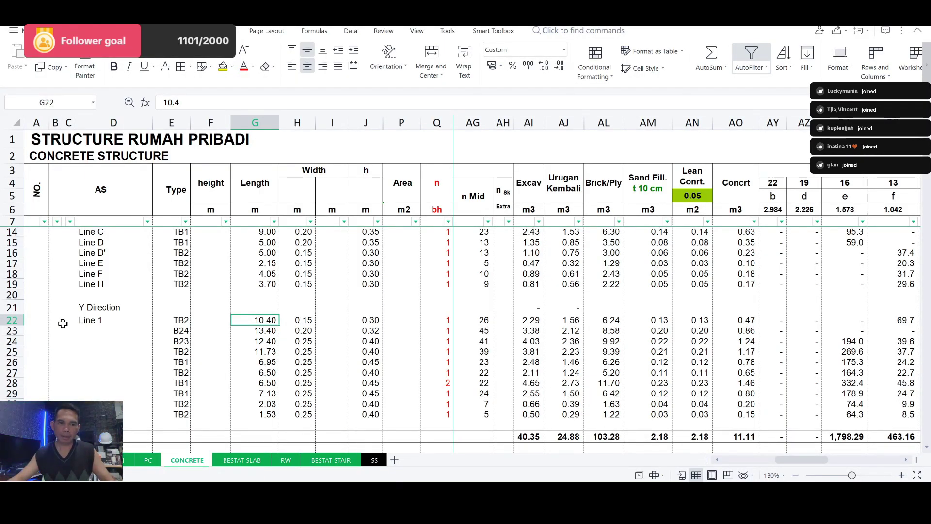
# Duplicate the Line 1 row 22 into row 23.
pyautogui.hotkey('shift', 'space')
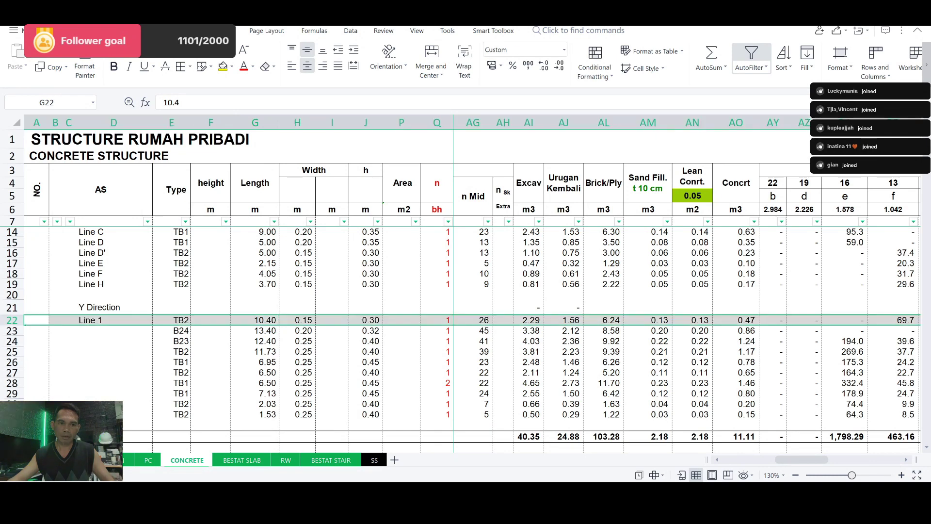
pyautogui.hotkey('ctrl', 'c')
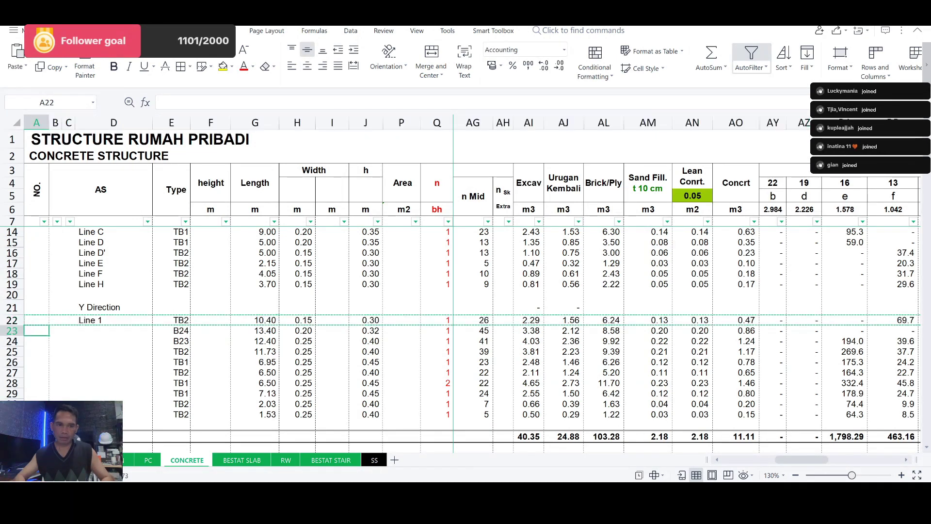
pyautogui.press('Down')
pyautogui.hotkey('ctrl', 'v')
# Set the TB2 lengths to 10.41 m in row 22 and 9.57 m in row 23.
pyautogui.click(55, 330)
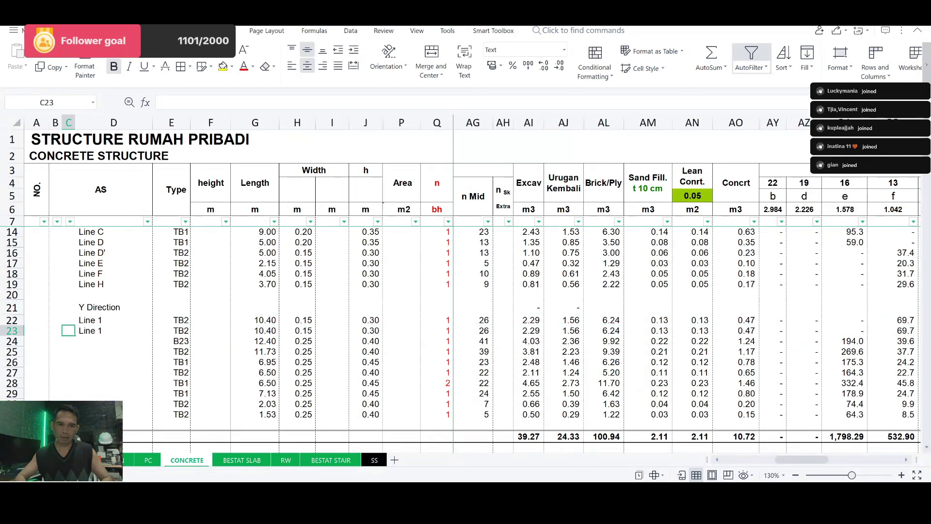
pyautogui.click(113, 330)
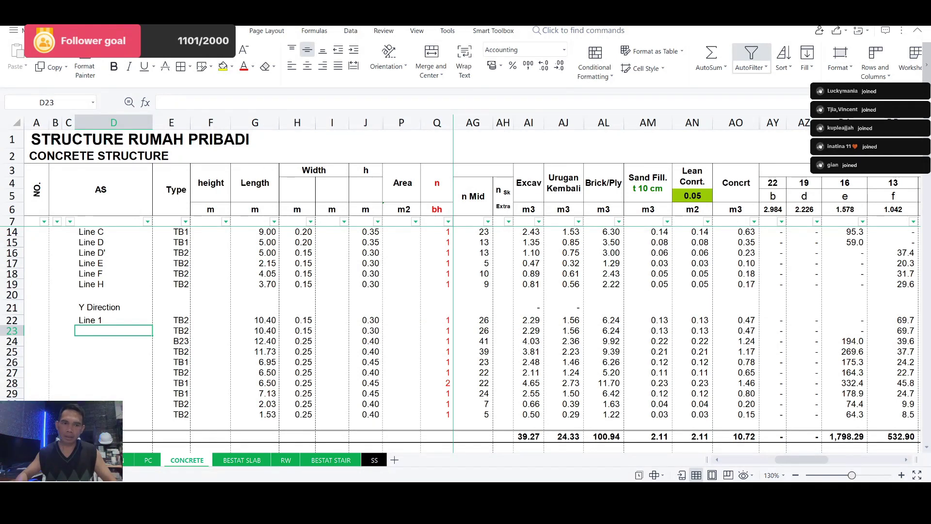
pyautogui.press('Up')
pyautogui.press('Right')
pyautogui.press('Right')
pyautogui.press('Right')
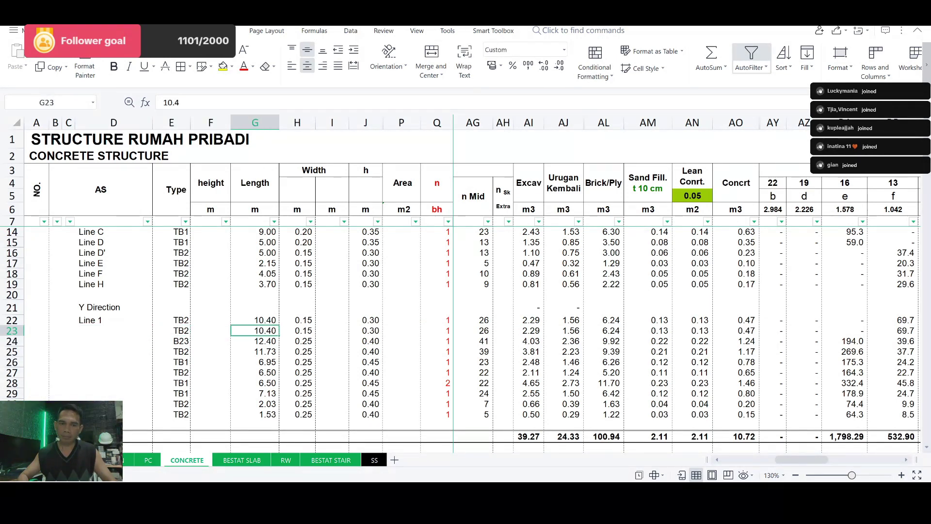
pyautogui.write('9.57')
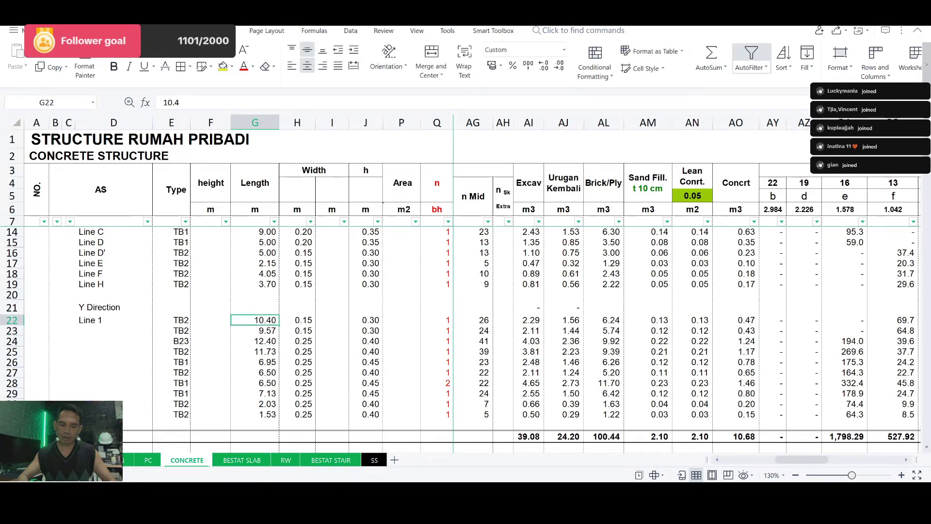
pyautogui.write('10.')
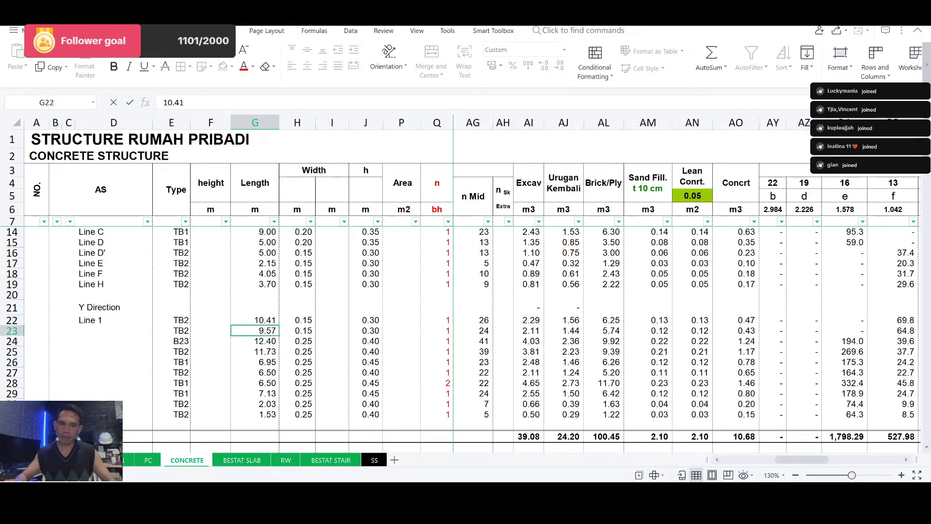
pyautogui.press('Return')
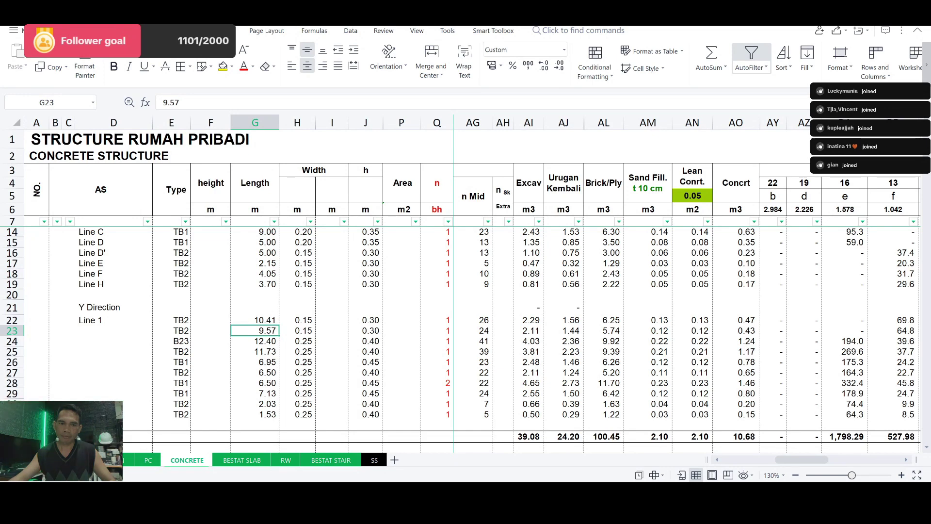
# Clear the old beam rows 24–31 and return to AutoCAD.
pyautogui.moveTo(11, 341); pyautogui.dragTo(11, 414)
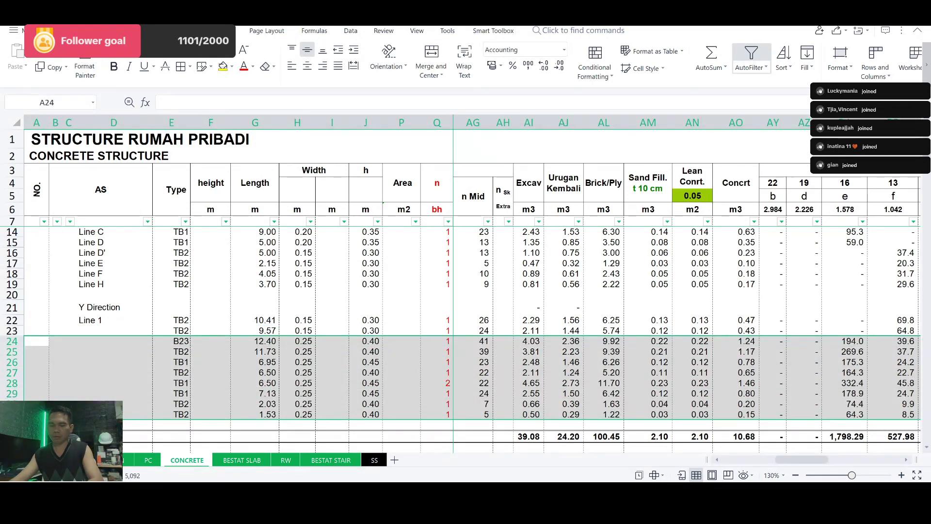
pyautogui.press('Delete')
pyautogui.click(185, 387)
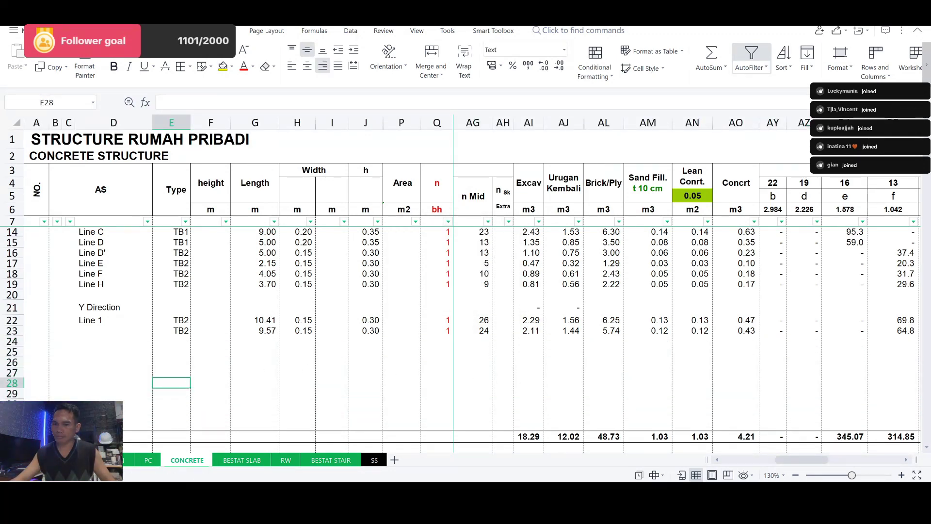
pyautogui.hotkey('alt', 'Tab')
# Zoom the foundation plan around grids B and C to read the 3849 and 5001 spans.
pyautogui.scroll(-3, 343, 263)
pyautogui.scroll(-2, 343, 263)
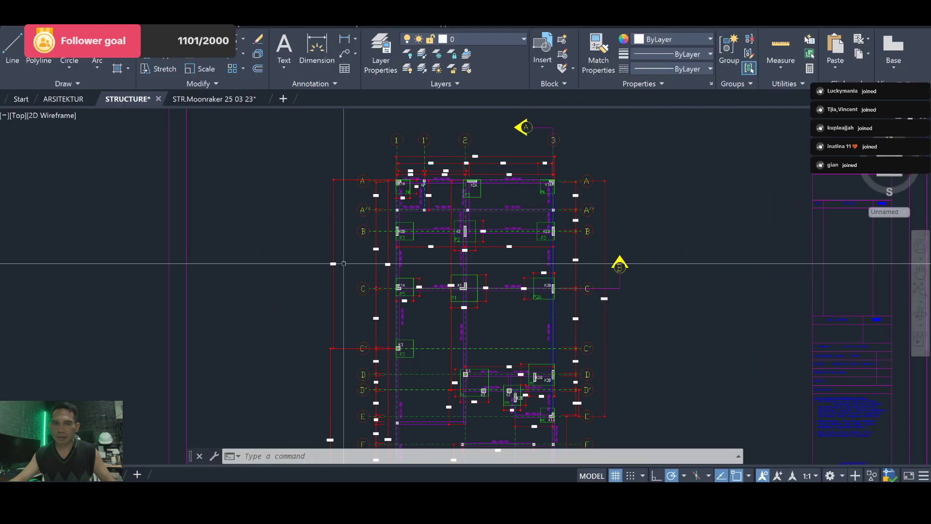
pyautogui.scroll(4, 408, 253)
pyautogui.scroll(-2, 408, 286)
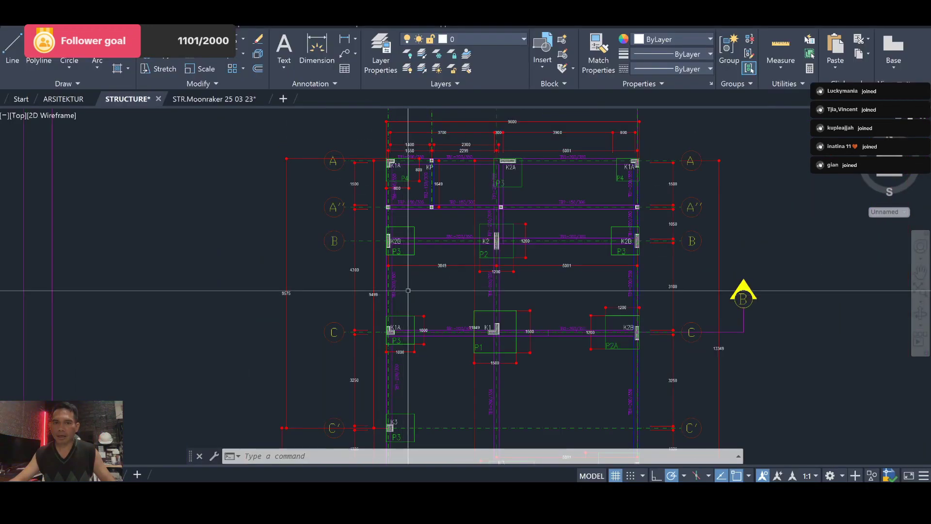
pyautogui.scroll(-2, 407, 290)
pyautogui.scroll(10, 426, 180)
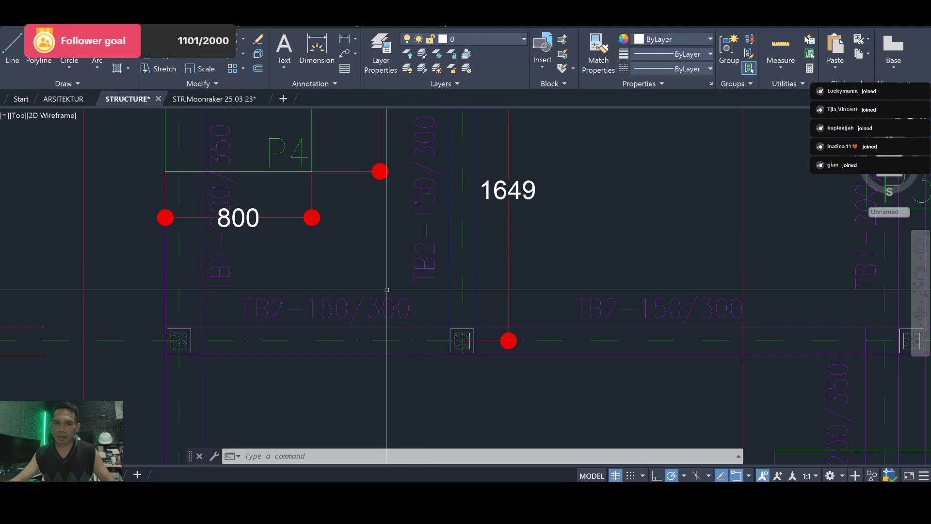
pyautogui.scroll(-3, 386, 290)
pyautogui.scroll(-2, 391, 294)
pyautogui.scroll(3, 426, 194)
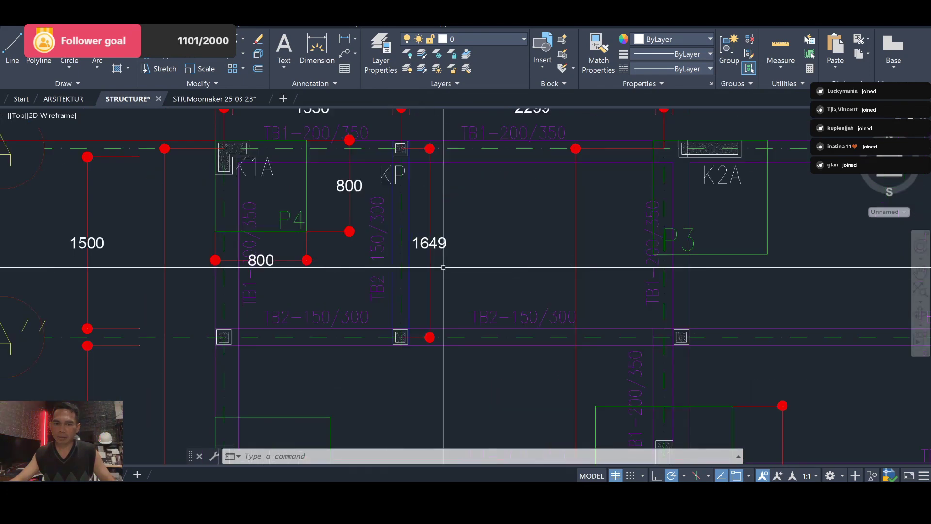
pyautogui.scroll(-2, 422, 175)
pyautogui.scroll(-2, 422, 194)
pyautogui.scroll(-2, 417, 291)
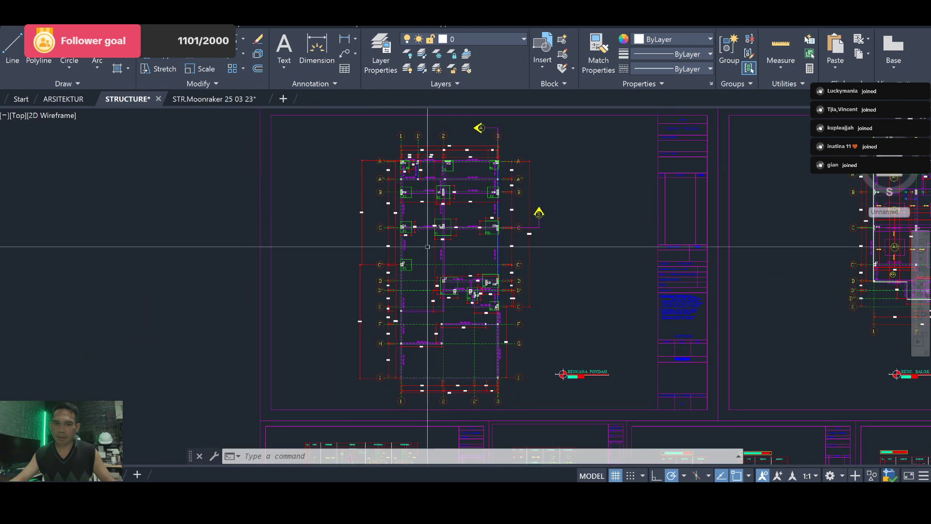
pyautogui.scroll(-1, 415, 358)
pyautogui.scroll(3, 415, 358)
pyautogui.scroll(-5, 433, 194)
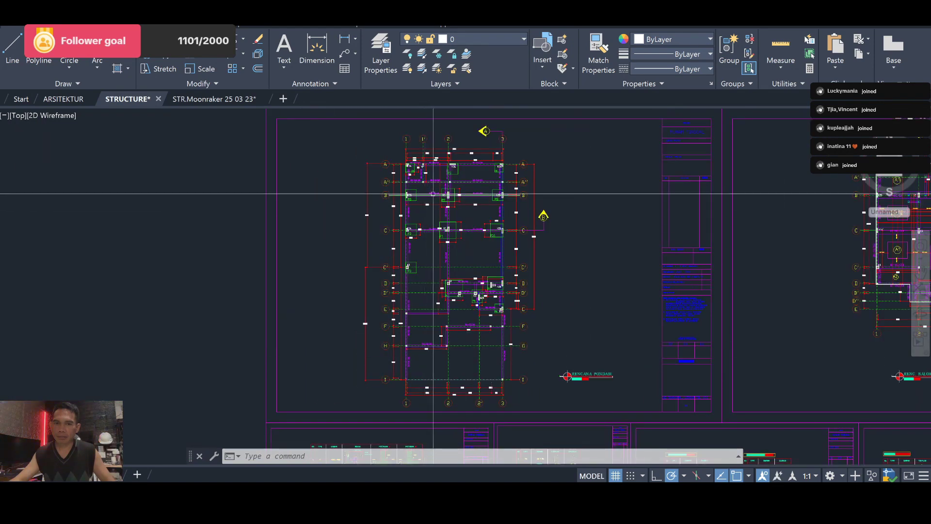
pyautogui.scroll(5, 433, 194)
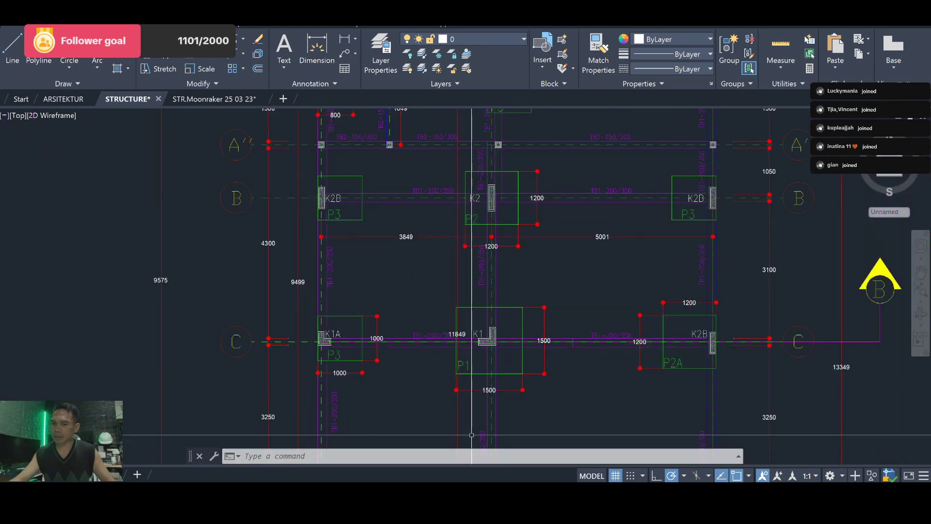
# Duplicate row 23 into row 24 as another Line 1 TB2 beam 1.649 m long.
pyautogui.hotkey('alt', 'Tab')
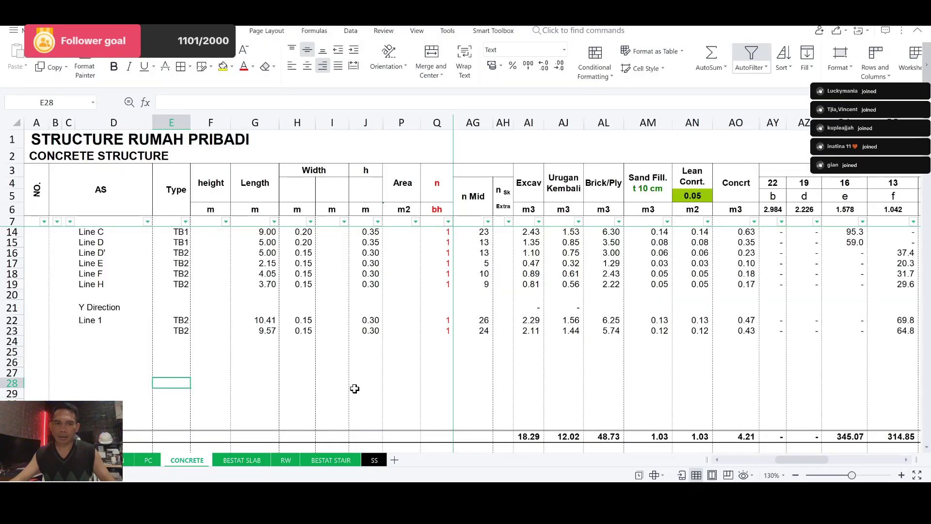
pyautogui.click(11, 331)
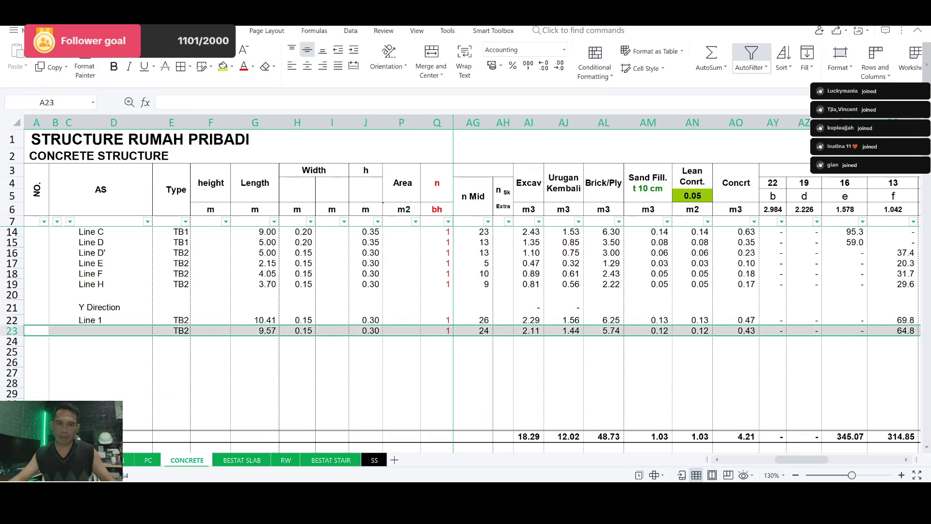
pyautogui.hotkey('shift', 'Down')
pyautogui.hotkey('ctrl', 'd')
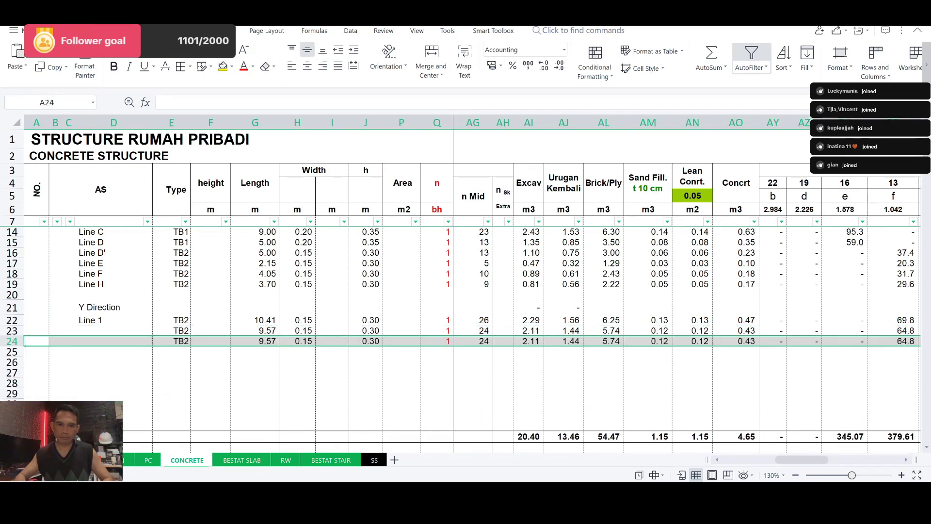
pyautogui.click(113, 341)
pyautogui.press('Right')
pyautogui.press('Right')
pyautogui.press('Right')
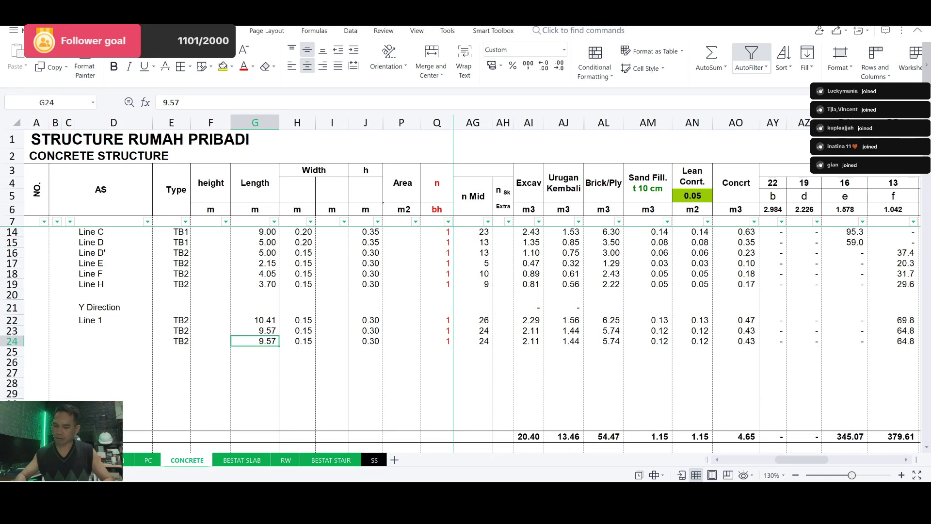
pyautogui.write('1.649')
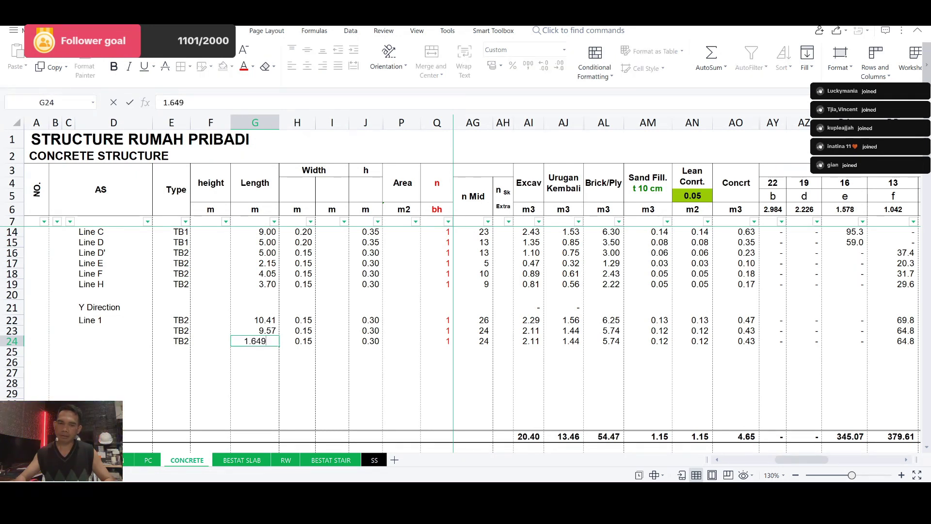
pyautogui.press('Return')
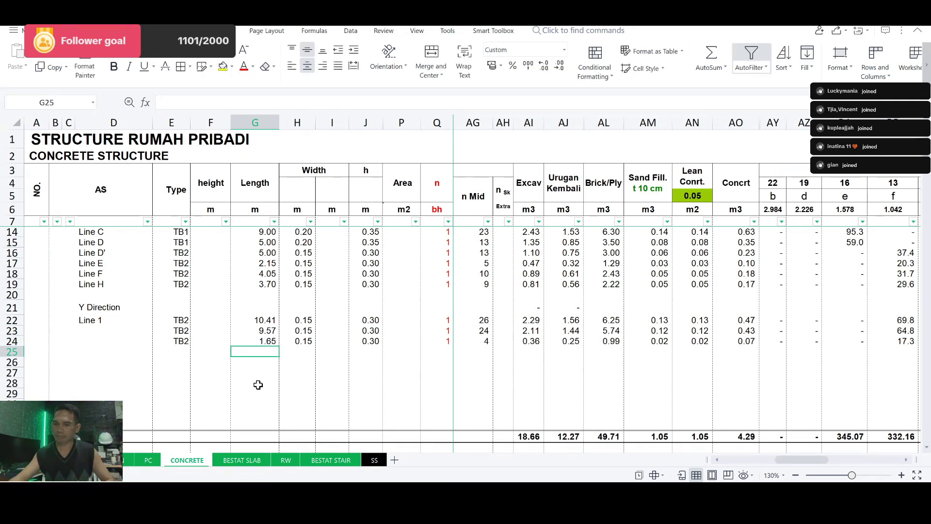
pyautogui.hotkey('alt', 'Tab')
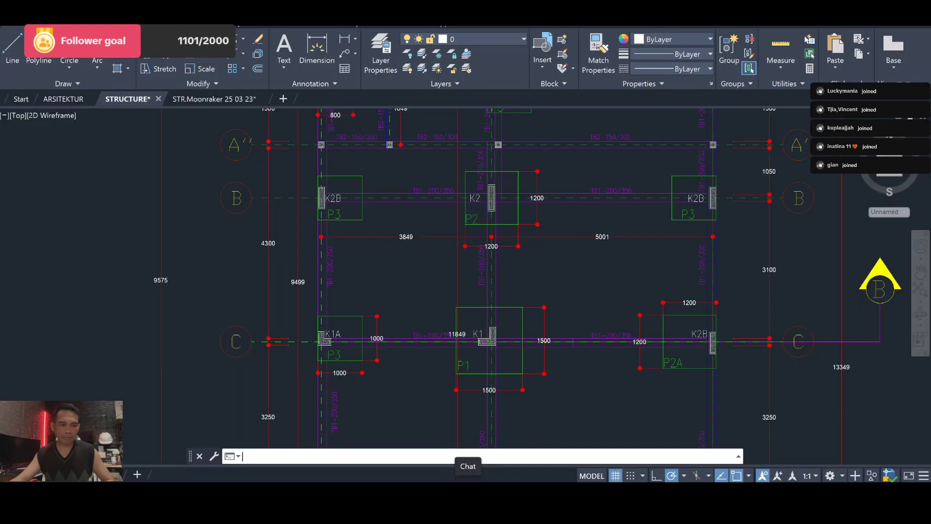
pyautogui.scroll(-3, 525, 262)
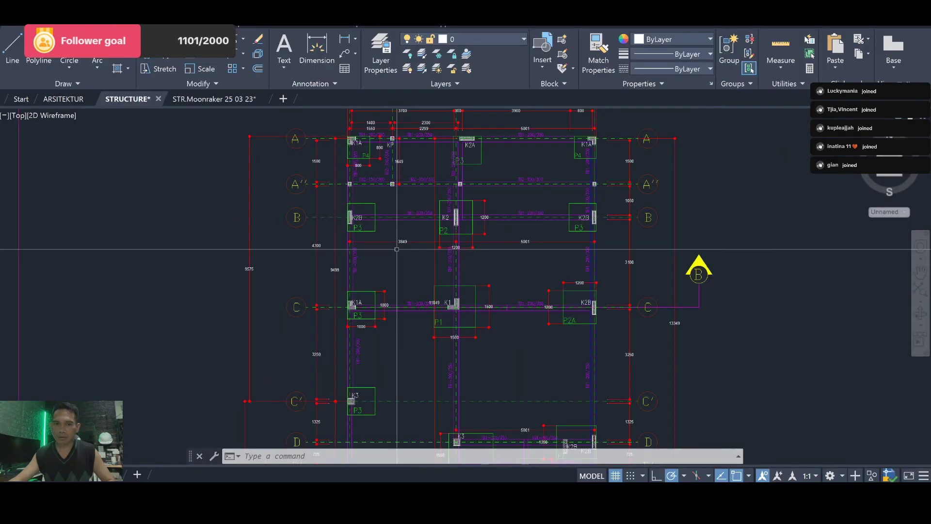
pyautogui.scroll(-2, 466, 235)
pyautogui.scroll(3, 409, 202)
pyautogui.scroll(3, 409, 206)
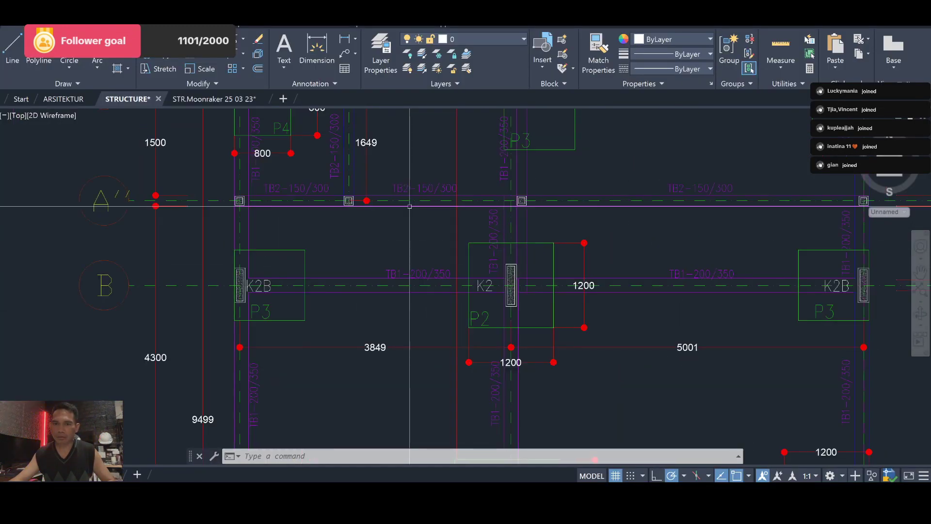
pyautogui.scroll(-3, 410, 206)
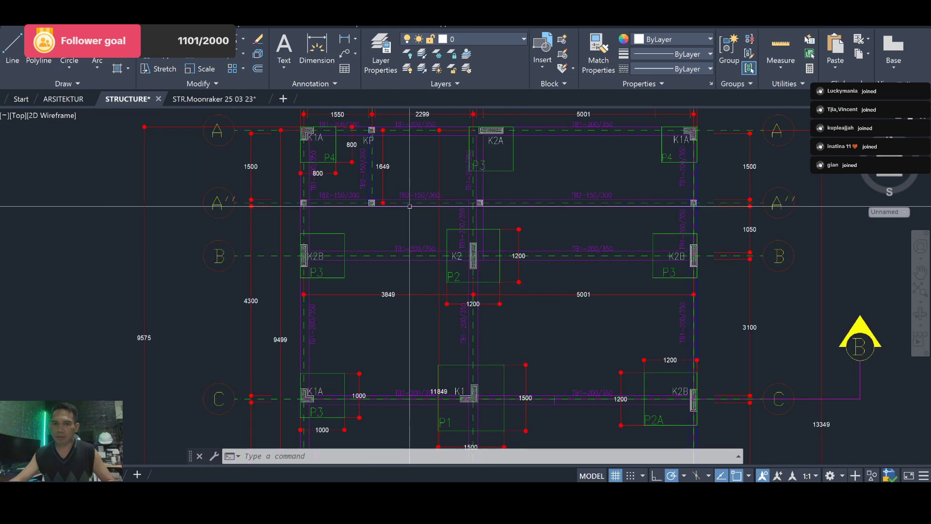
pyautogui.scroll(5, 486, 246)
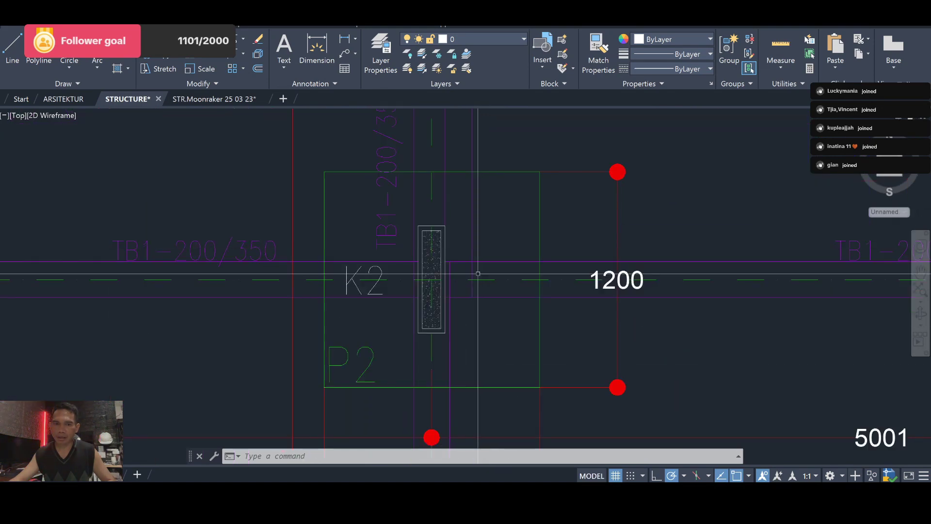
pyautogui.scroll(-8, 436, 219)
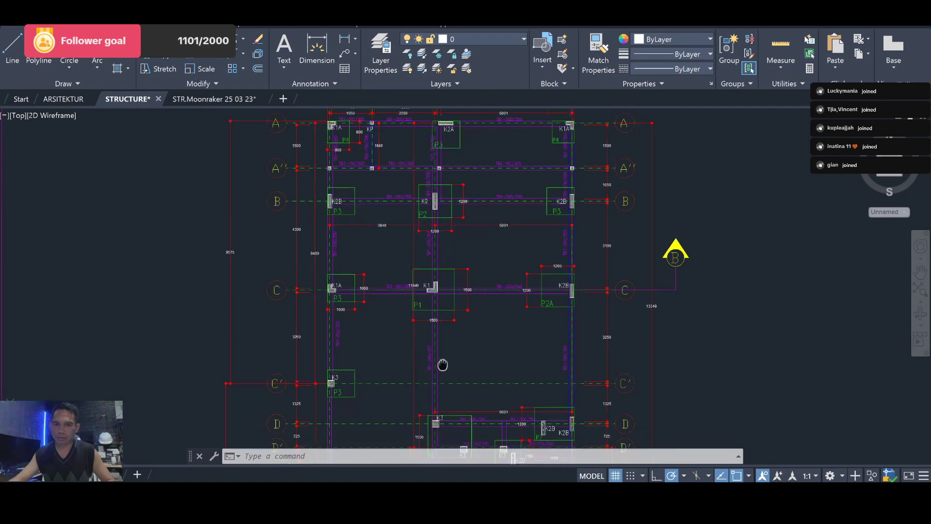
pyautogui.scroll(2, 441, 249)
pyautogui.scroll(5, 442, 229)
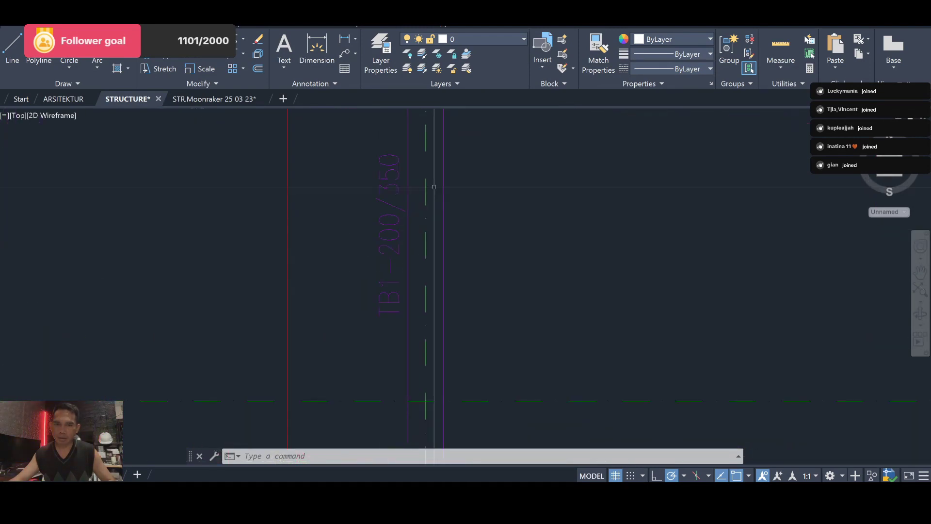
pyautogui.scroll(-5, 438, 189)
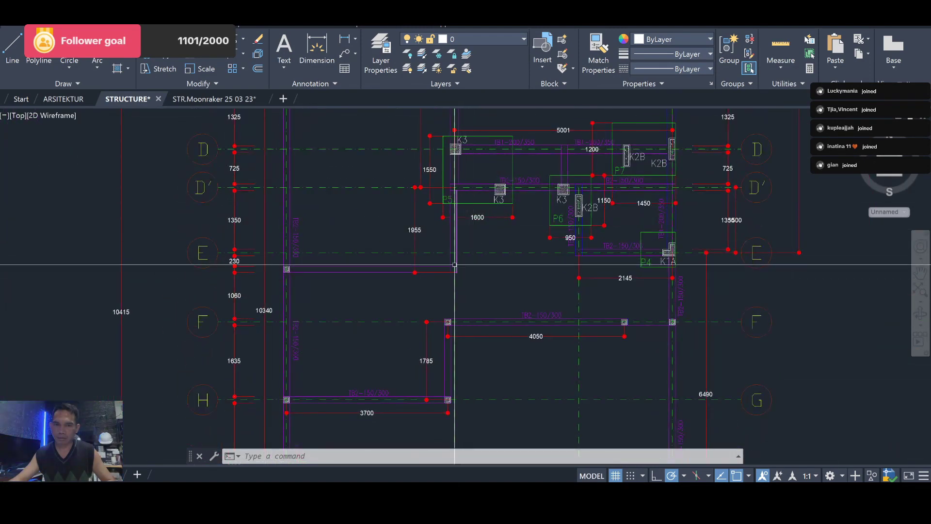
pyautogui.scroll(8, 454, 265)
pyautogui.scroll(-3, 505, 360)
pyautogui.scroll(-2, 505, 360)
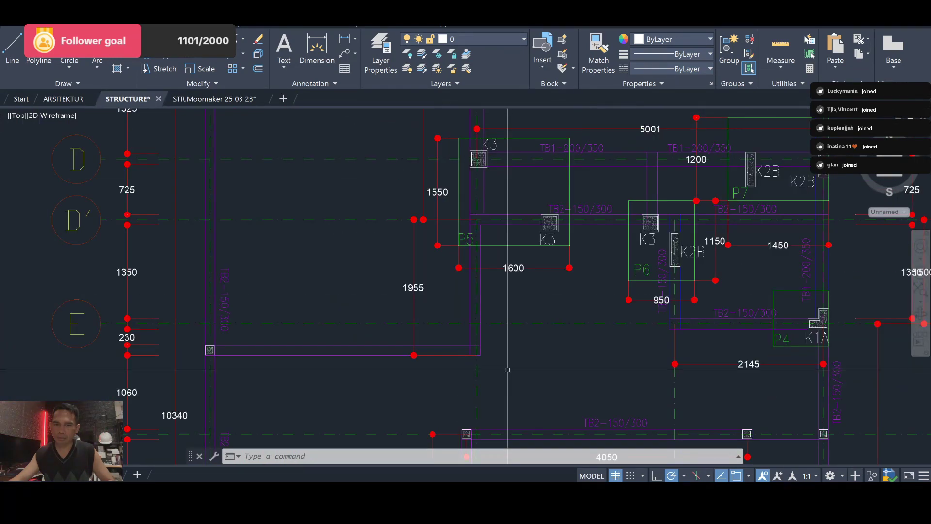
pyautogui.scroll(4, 501, 167)
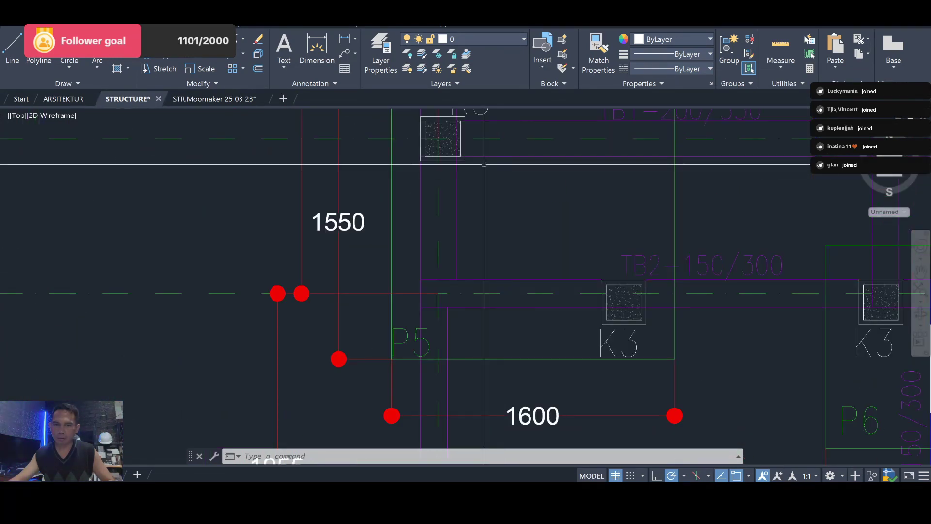
pyautogui.scroll(-6, 484, 164)
pyautogui.scroll(-2, 484, 164)
pyautogui.scroll(5, 459, 297)
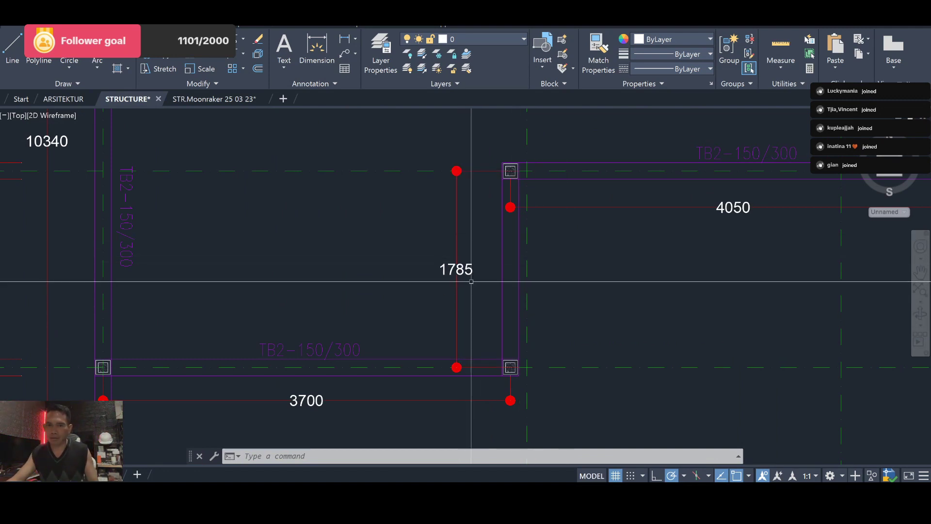
pyautogui.scroll(-3, 427, 289)
pyautogui.scroll(4, 458, 290)
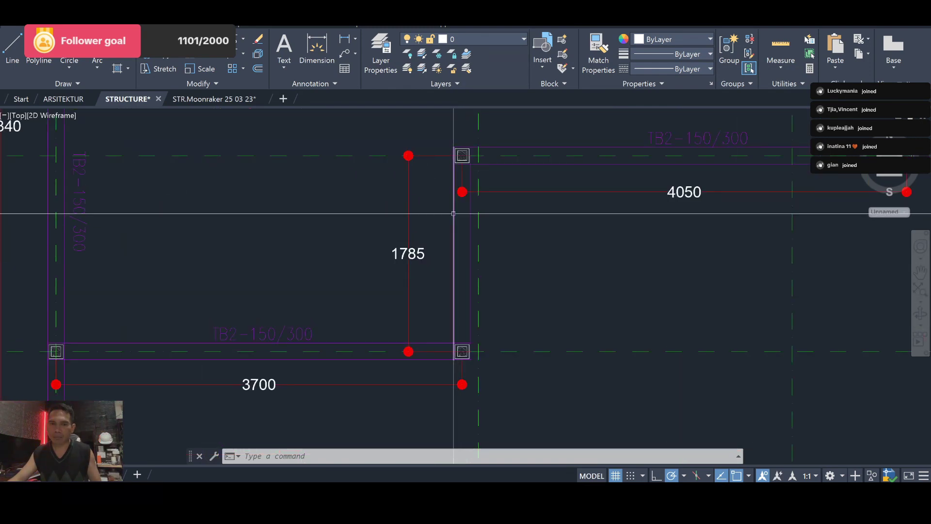
pyautogui.scroll(-4, 453, 208)
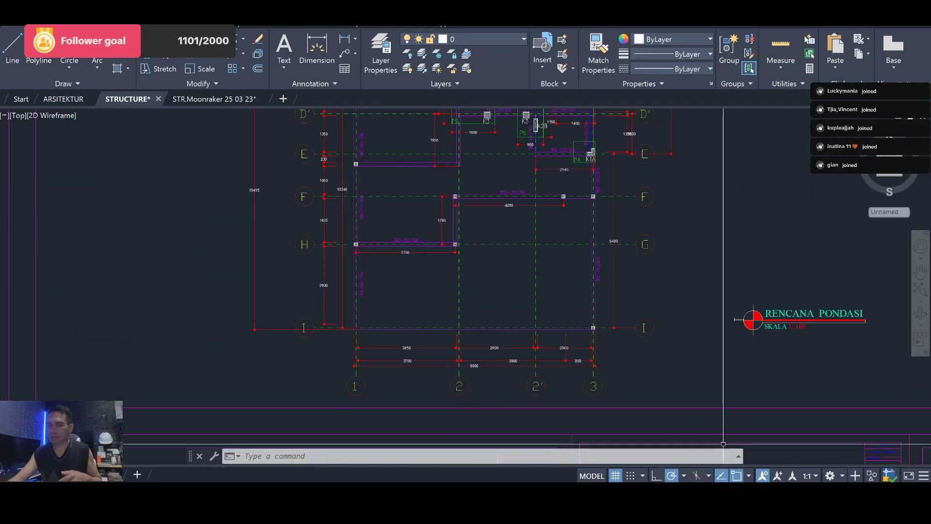
# Paste the Line 1 row into row 25 and relabel it Line 2.
pyautogui.hotkey('alt', 'Tab')
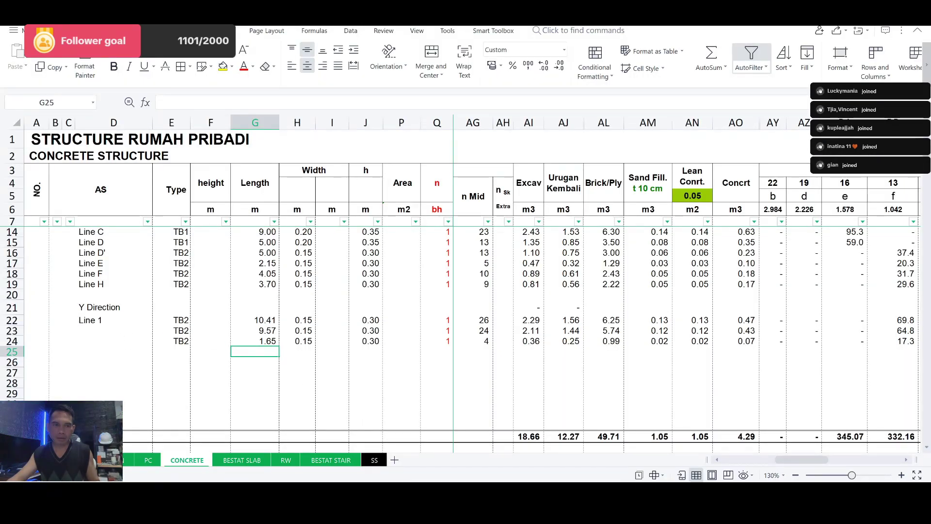
pyautogui.click(11, 320)
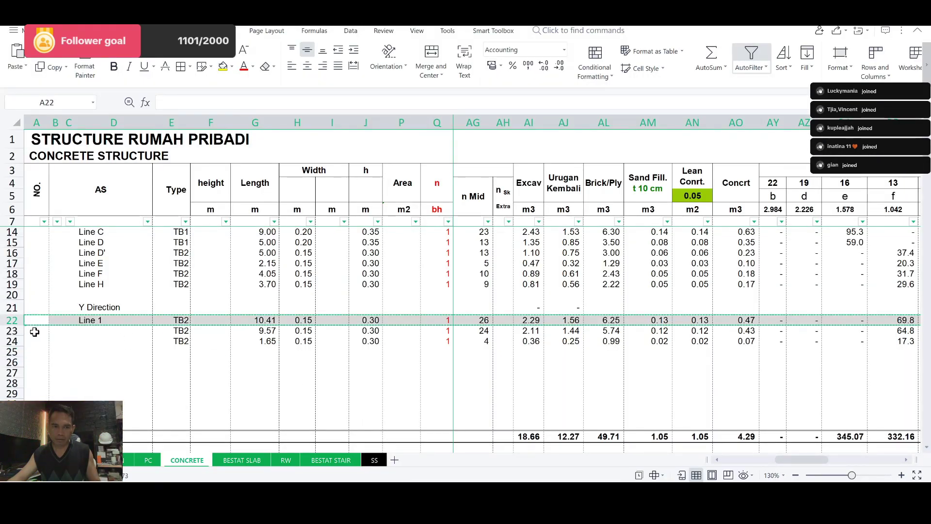
pyautogui.click(12, 352)
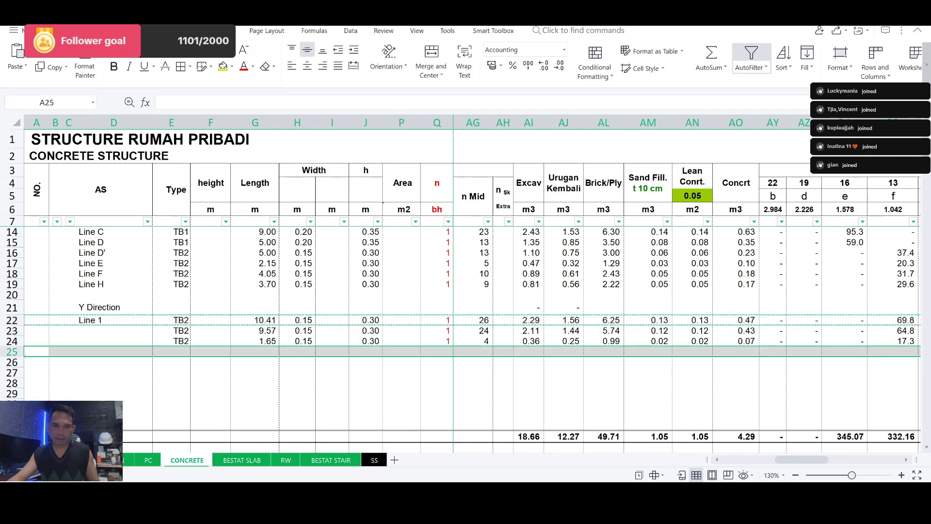
pyautogui.hotkey('ctrl', 'v')
pyautogui.doubleClick(101, 352)
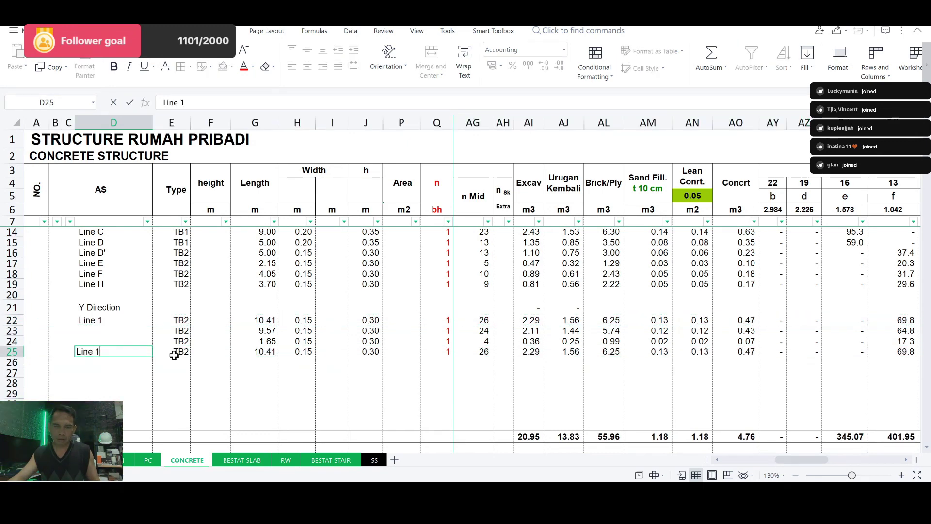
pyautogui.press('BackSpace')
pyautogui.write('2')
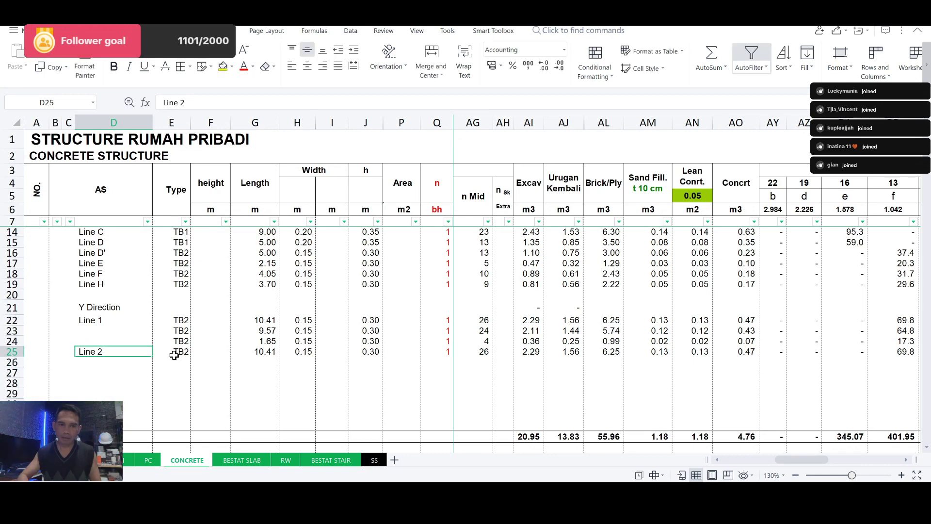
pyautogui.press('Tab')
pyautogui.press('Tab')
pyautogui.press('Tab')
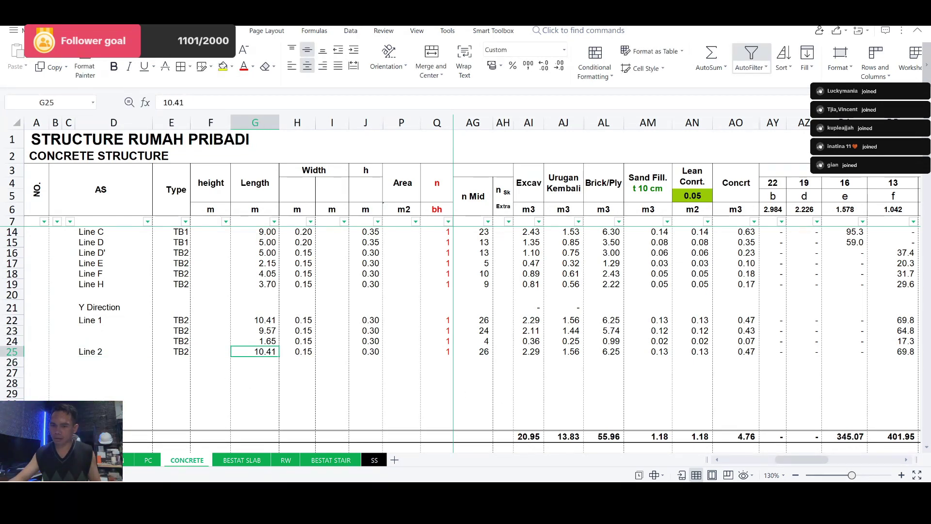
# Read Line 2's length from the AutoCAD plan and enter 1.79 m in row 25.
pyautogui.hotkey('alt', 'Tab')
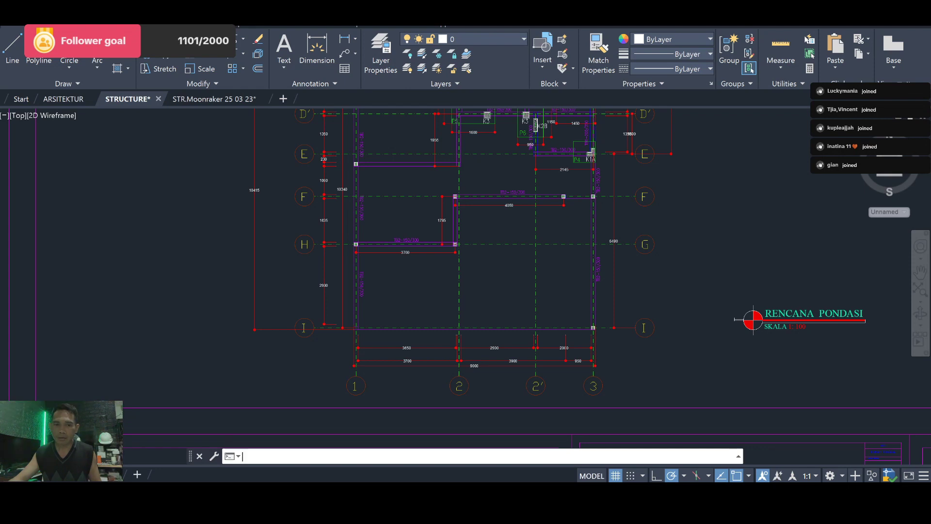
pyautogui.scroll(2, 348, 295)
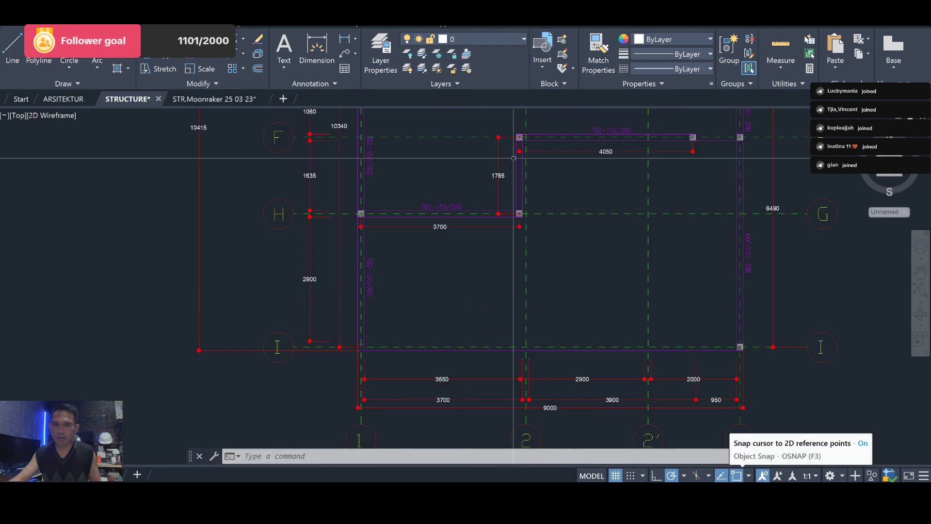
pyautogui.scroll(6, 514, 158)
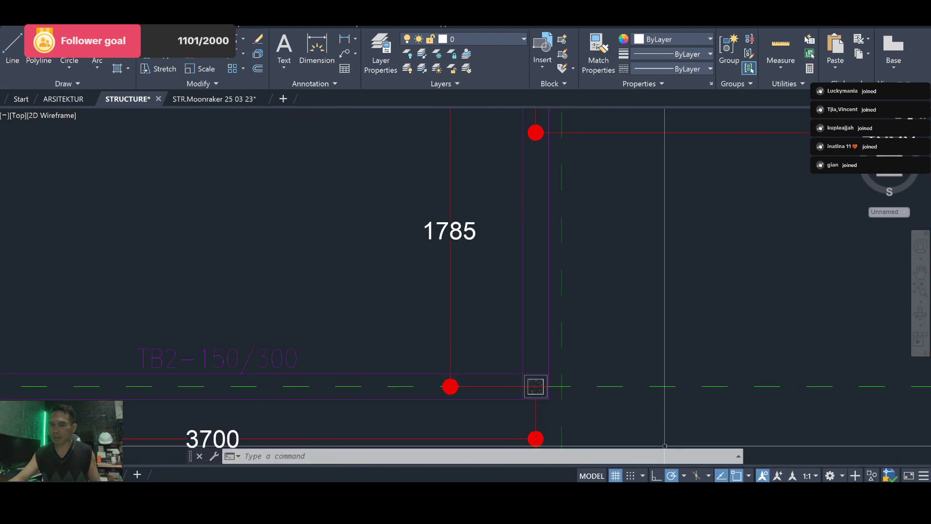
pyautogui.hotkey('alt', 'Tab')
pyautogui.write('1.')
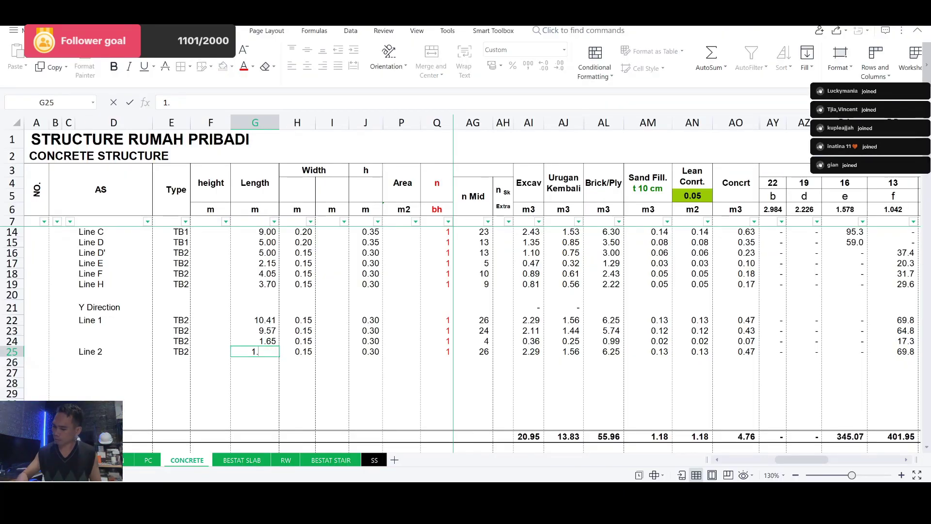
pyautogui.press('Return')
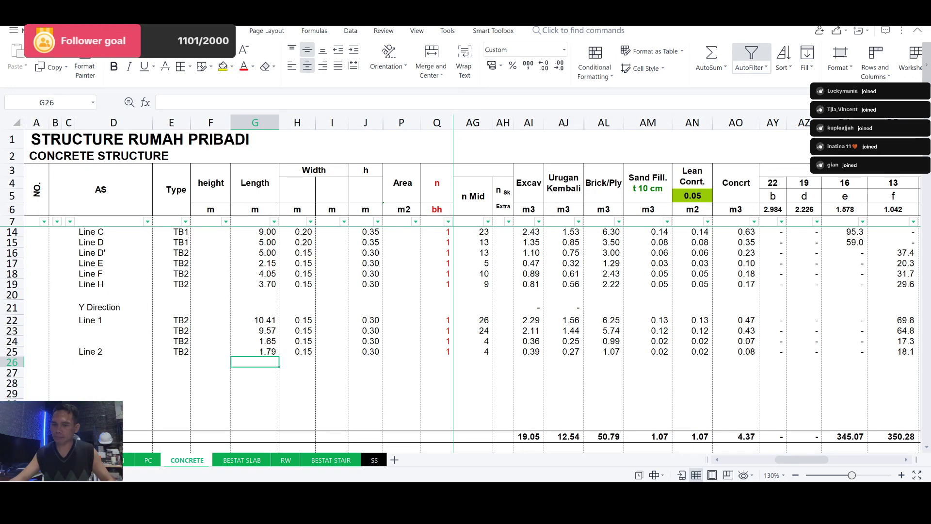
pyautogui.hotkey('alt', 'Tab')
pyautogui.scroll(-3, 493, 341)
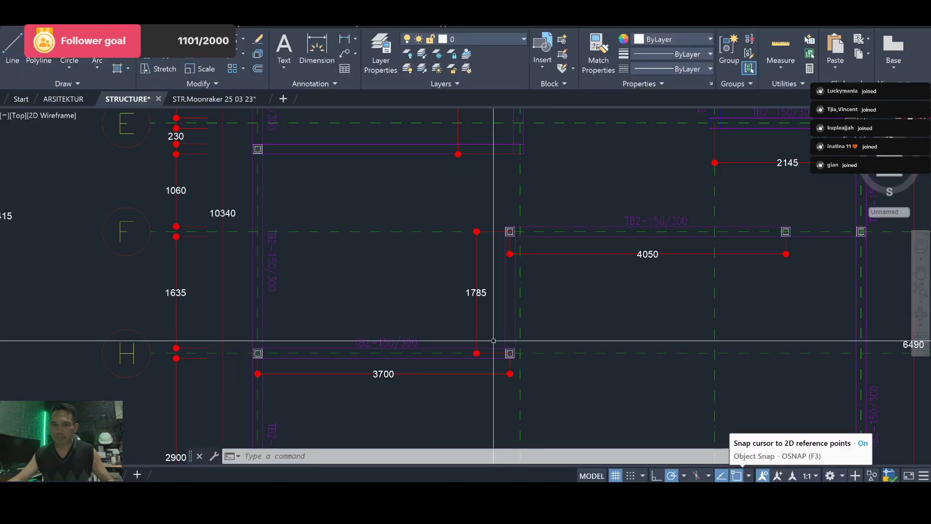
# Pan and zoom across grids D, D' and E to review the tie-beam dimensions up to H.
pyautogui.moveTo(551, 305); pyautogui.dragTo(522, 343)
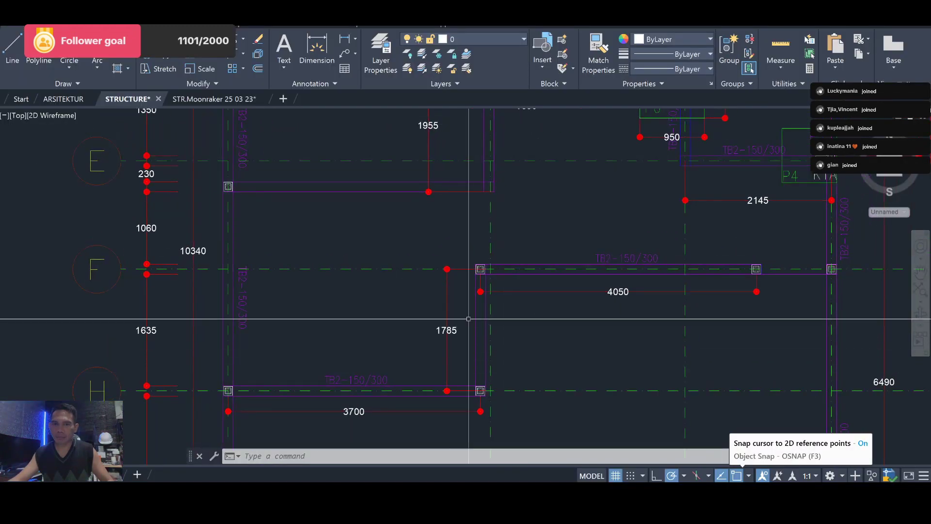
pyautogui.moveTo(469, 318); pyautogui.dragTo(476, 372)
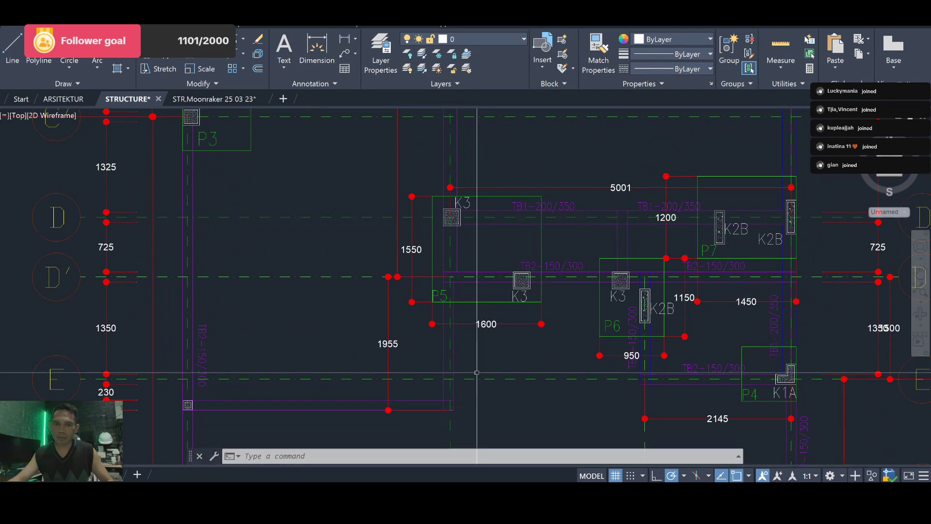
pyautogui.scroll(-3, 476, 373)
pyautogui.scroll(3, 485, 378)
pyautogui.scroll(2, 495, 384)
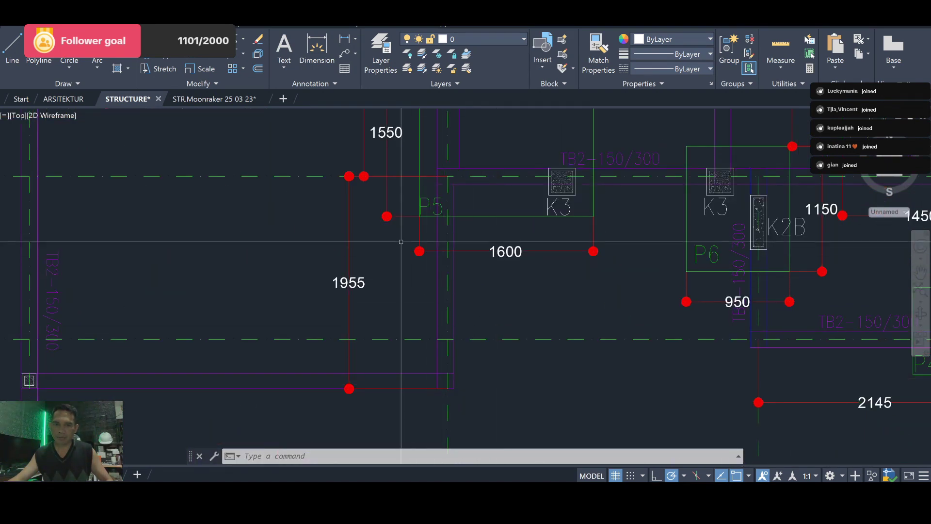
pyautogui.scroll(-4, 462, 242)
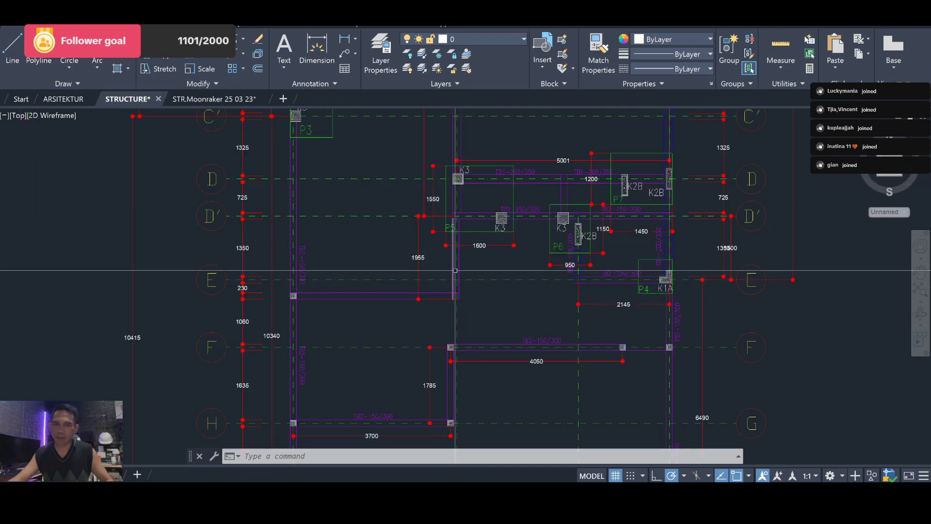
pyautogui.scroll(4, 457, 269)
pyautogui.scroll(-5, 468, 298)
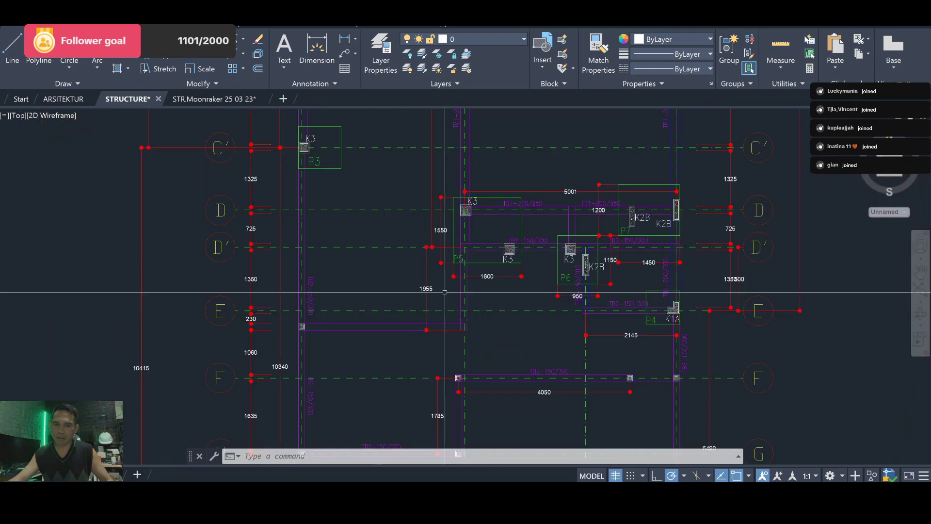
pyautogui.scroll(4, 441, 286)
pyautogui.scroll(-3, 441, 286)
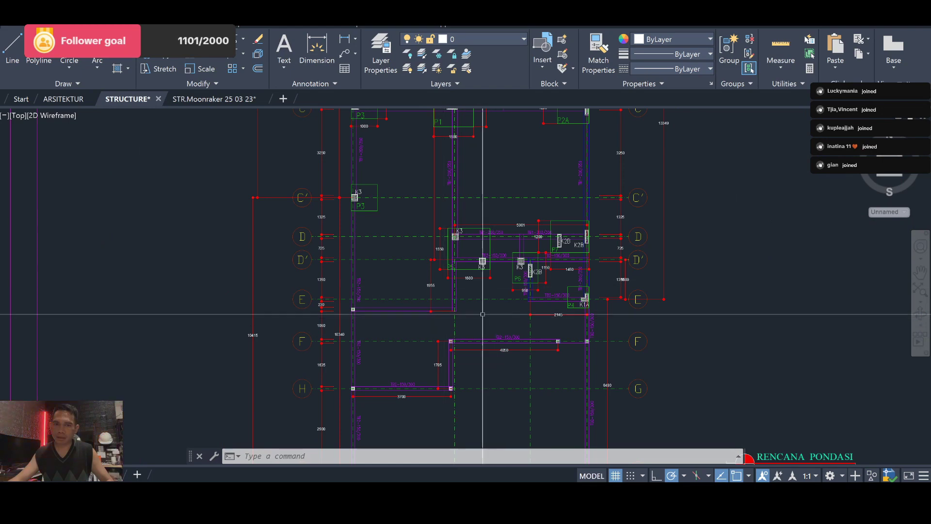
pyautogui.scroll(-2, 478, 298)
pyautogui.scroll(8, 474, 306)
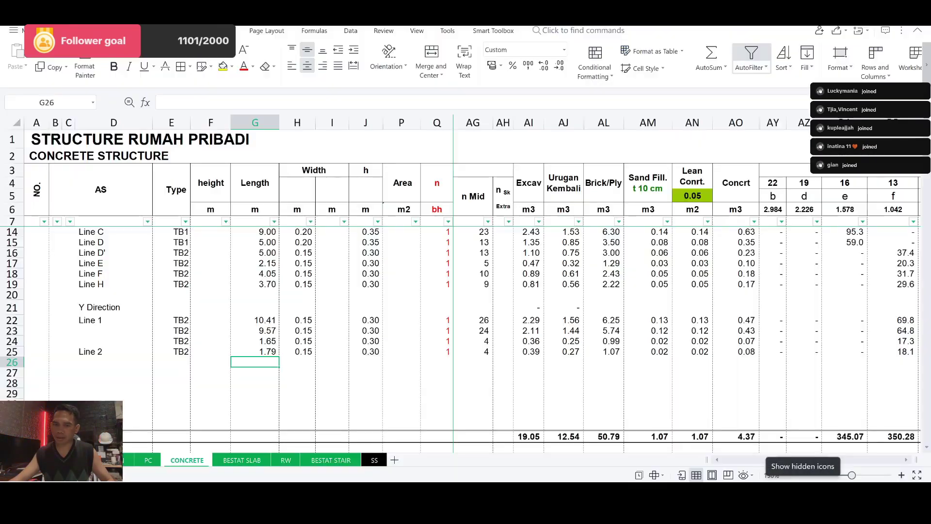
# Copy row 24's TB2 beam into row 26 with length 1.95 m, then return to AutoCAD.
pyautogui.hotkey('alt', 'Tab')
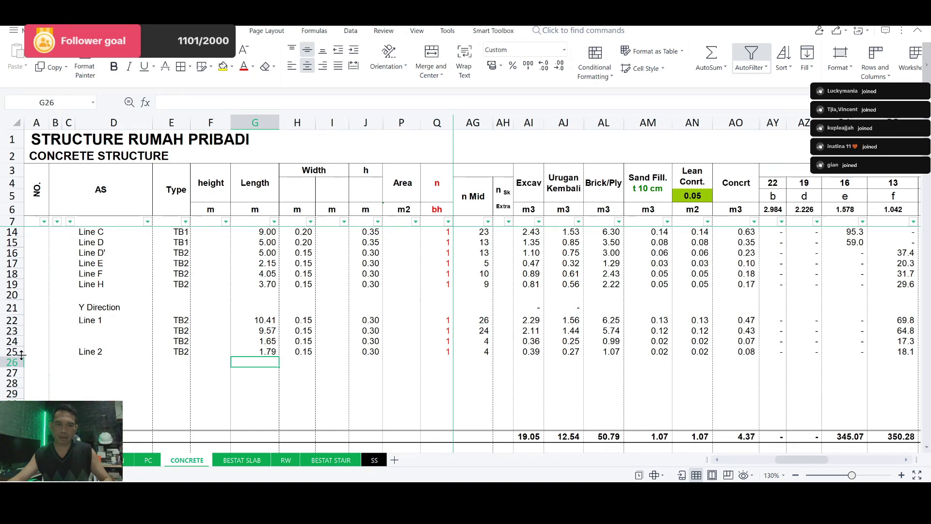
pyautogui.click(9, 342)
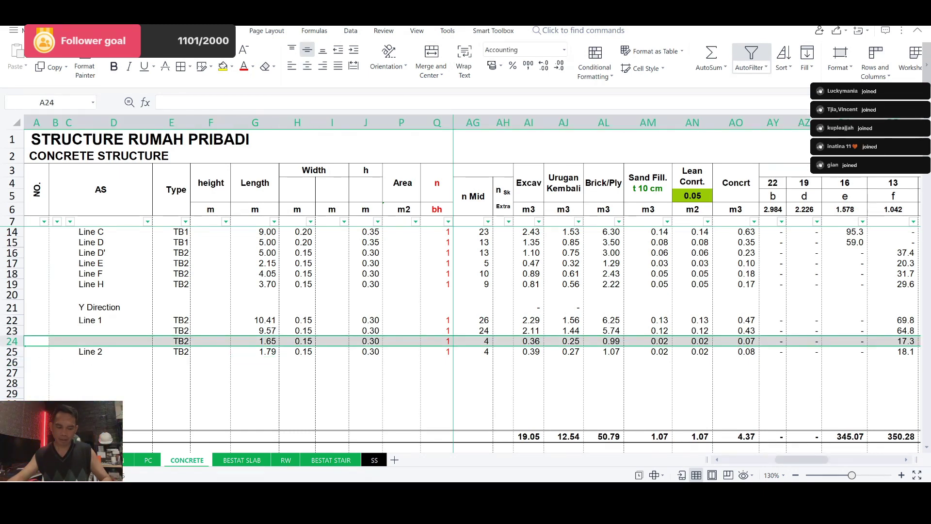
pyautogui.hotkey('ctrl', 'c')
pyautogui.click(11, 362)
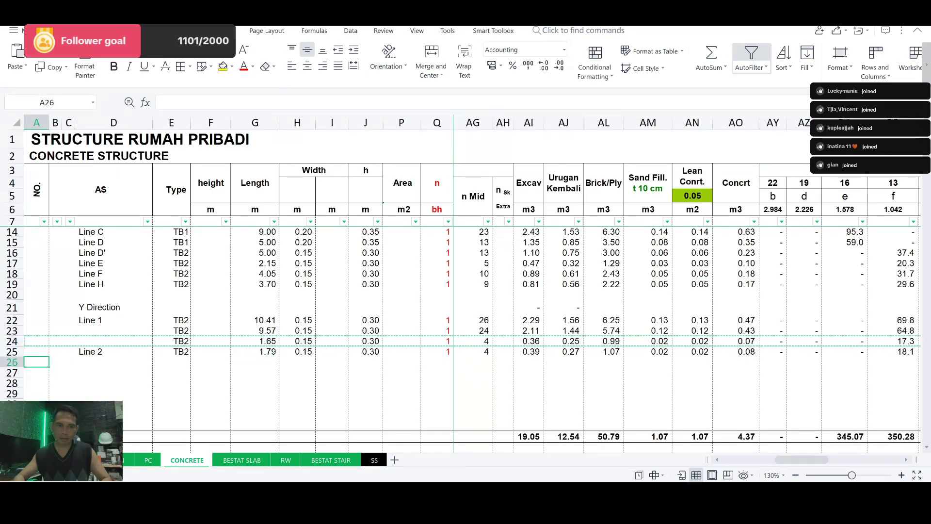
pyautogui.hotkey('ctrl', 'v')
pyautogui.press('Right')
pyautogui.press('Right')
pyautogui.press('Right')
pyautogui.press('Right')
pyautogui.press('Right')
pyautogui.press('Right')
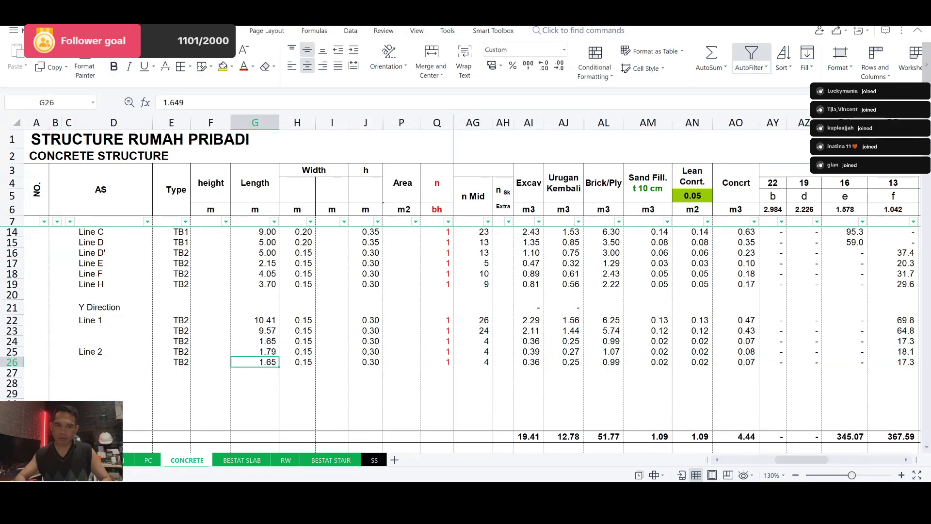
pyautogui.write('1.')
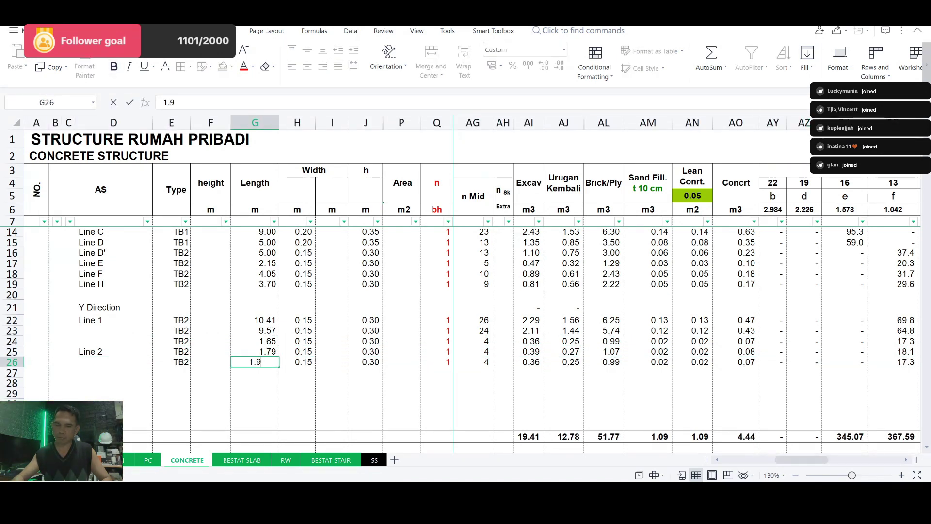
pyautogui.write('5')
pyautogui.press('Return')
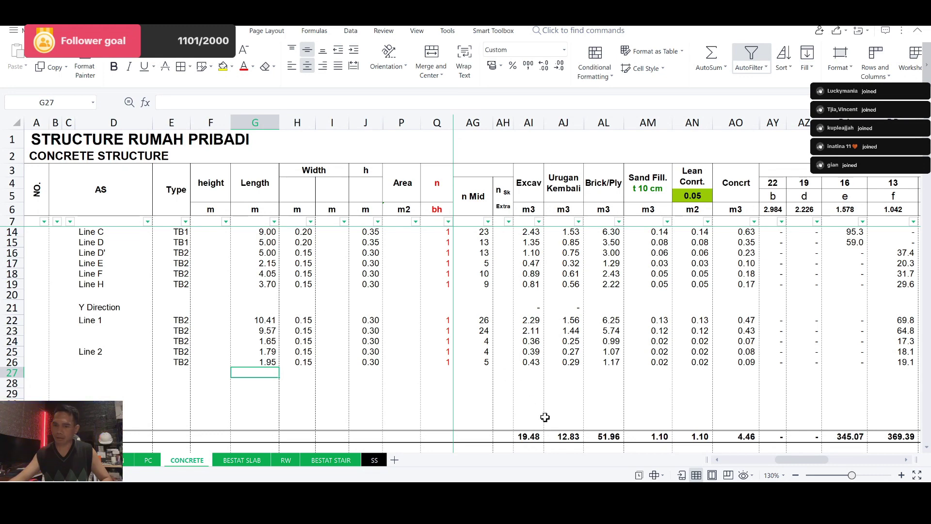
pyautogui.hotkey('alt', 'Tab')
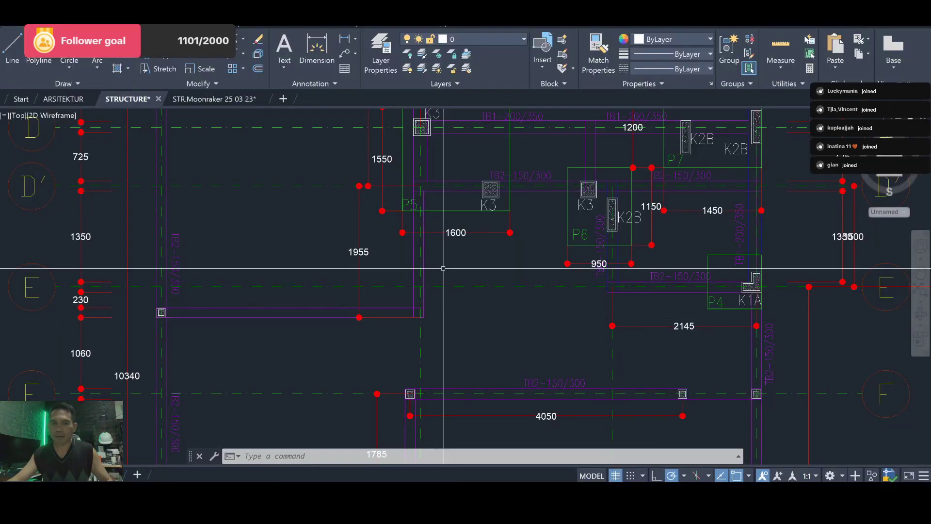
# Add a vertical 11849 dimension around grids D to F on the foundation plan.
pyautogui.moveTo(443, 267); pyautogui.dragTo(450, 382)
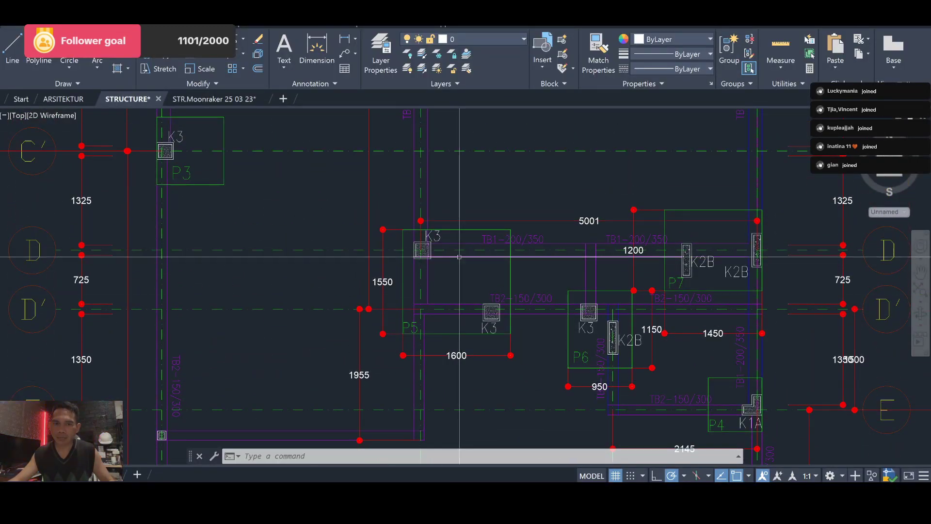
pyautogui.scroll(5, 438, 287)
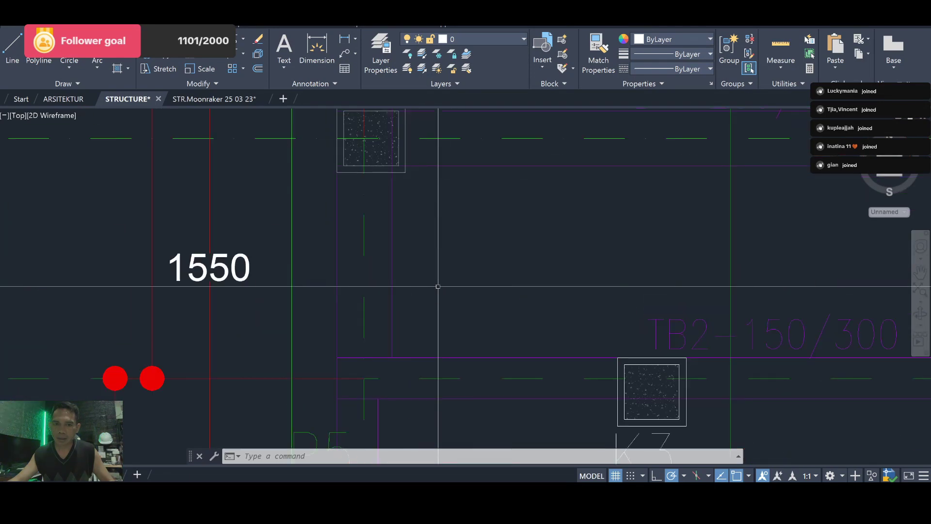
pyautogui.scroll(-3, 438, 287)
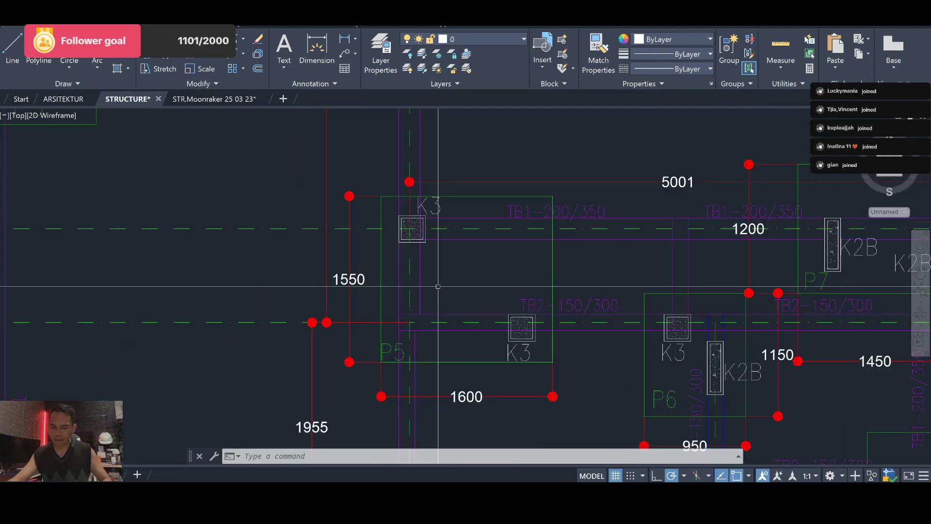
pyautogui.click(317, 47)
pyautogui.scroll(4, 411, 339)
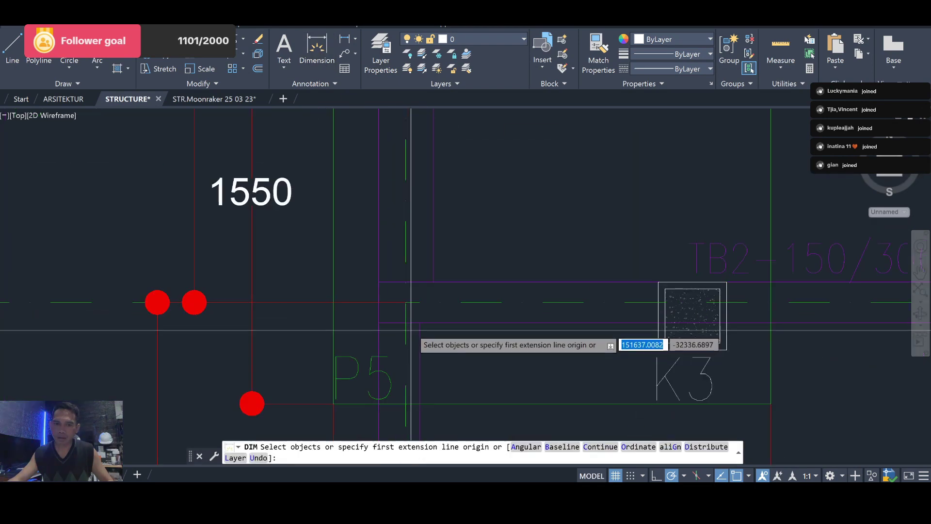
pyautogui.click(372, 313)
pyautogui.scroll(-2, 542, 368)
pyautogui.scroll(-2, 542, 368)
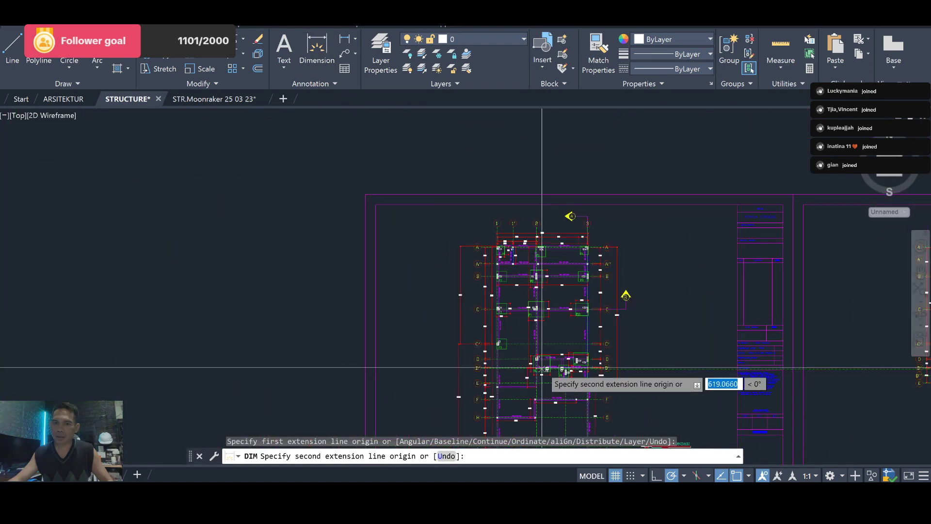
pyautogui.scroll(2, 543, 203)
pyautogui.scroll(2, 536, 335)
pyautogui.scroll(2, 499, 340)
pyautogui.scroll(1, 507, 330)
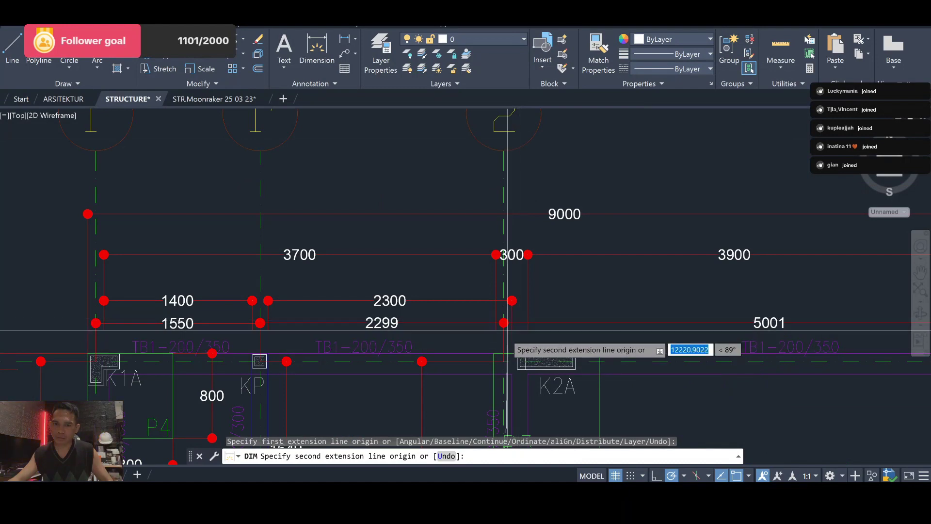
pyautogui.click(493, 353)
pyautogui.scroll(-4, 491, 263)
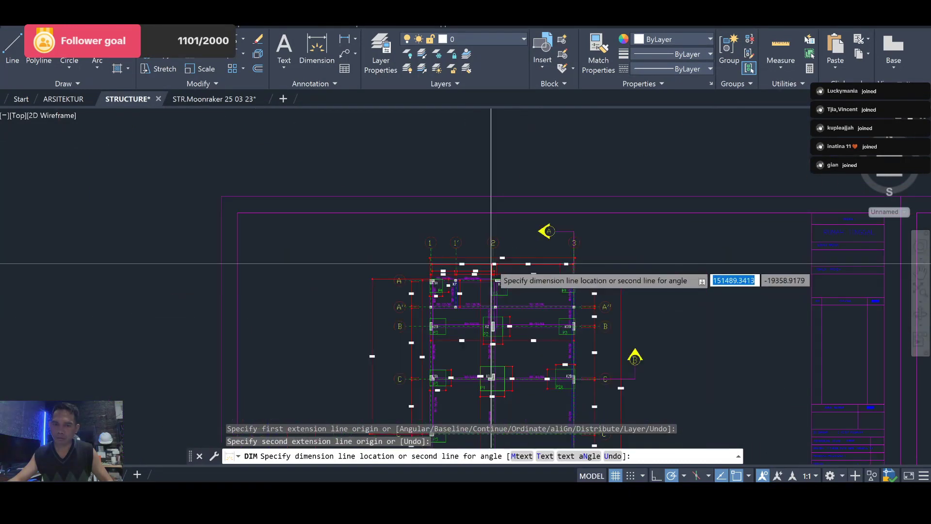
pyautogui.scroll(4, 490, 349)
pyautogui.click(492, 344)
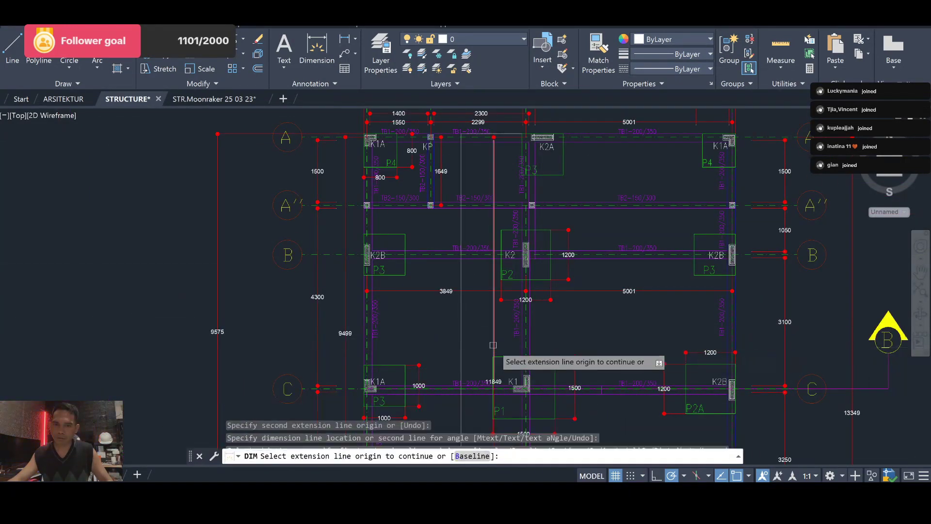
pyautogui.press('Escape')
pyautogui.press('Escape')
pyautogui.write('m')
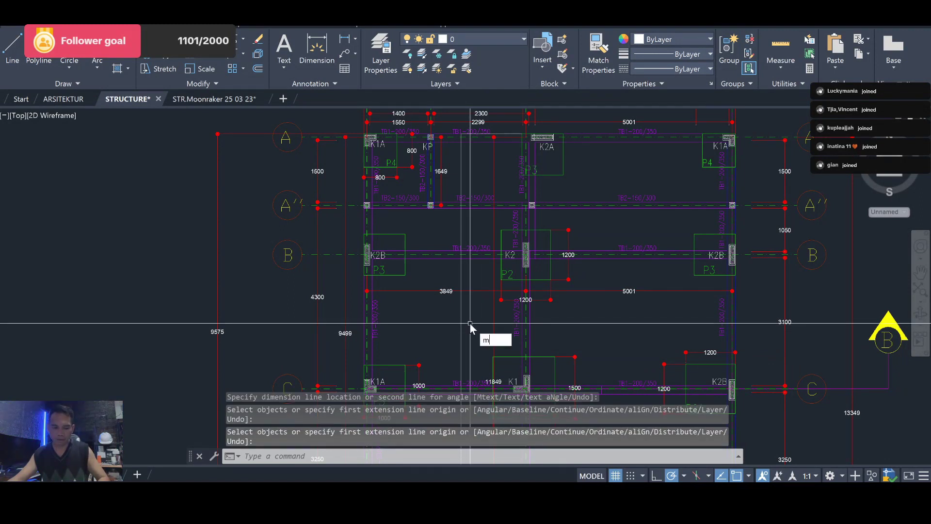
# Start matching properties from the existing dimension, cancel, and return to the CONCRETE sheet.
pyautogui.write('a')
pyautogui.press('Return')
pyautogui.click(343, 330)
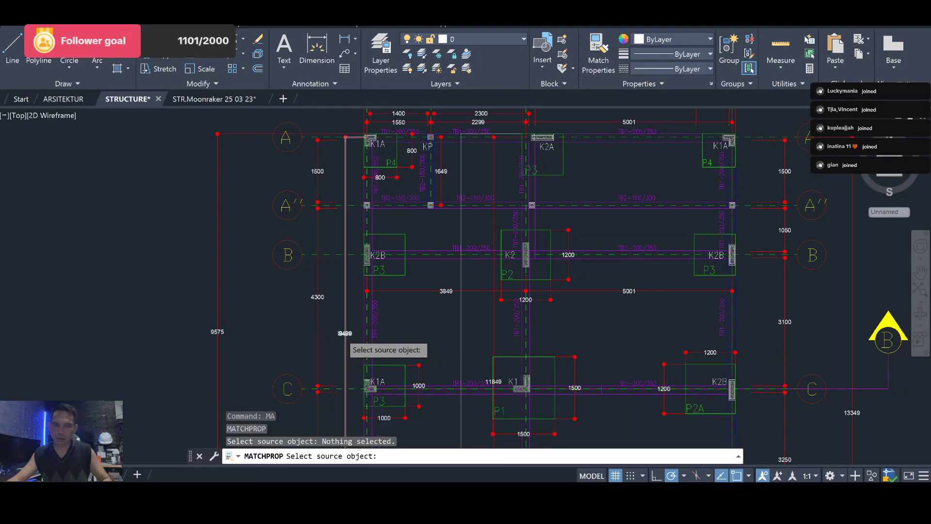
pyautogui.click(345, 333)
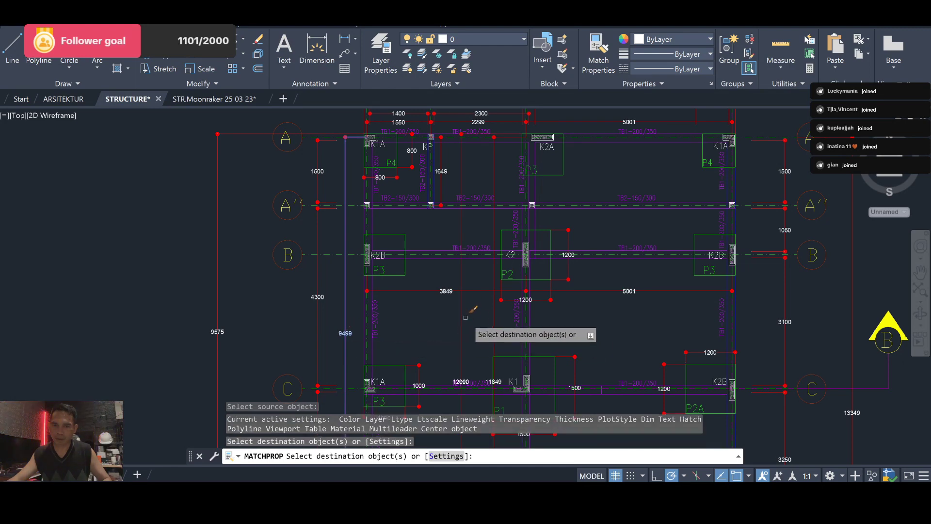
pyautogui.scroll(-3, 466, 320)
pyautogui.scroll(5, 466, 334)
pyautogui.press('Escape')
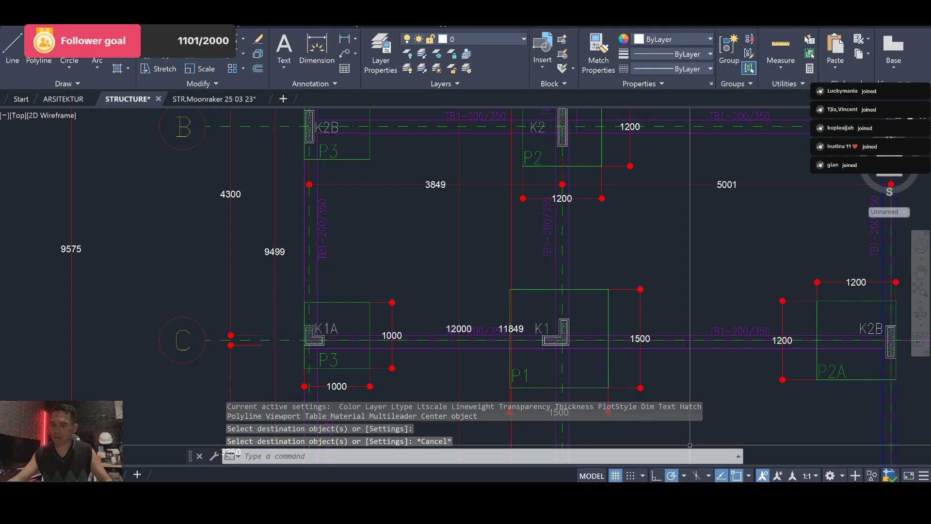
pyautogui.hotkey('alt', 'Tab')
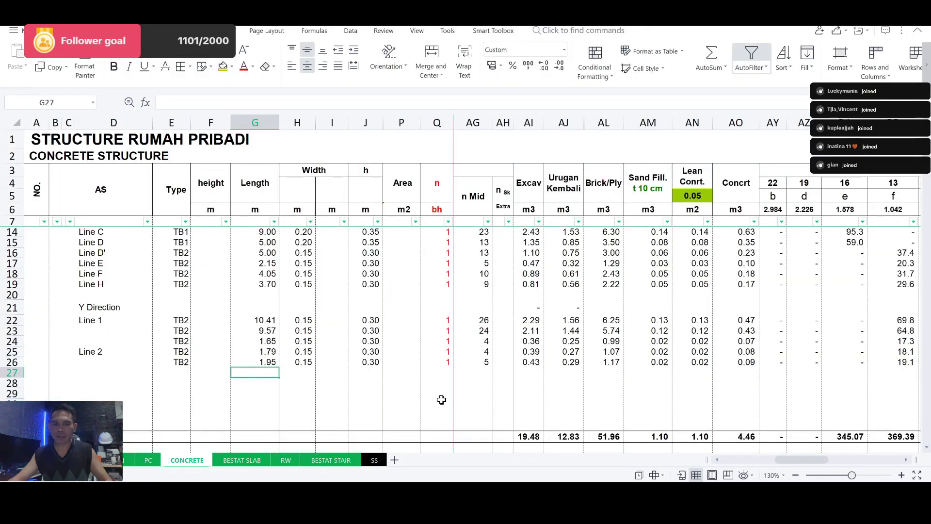
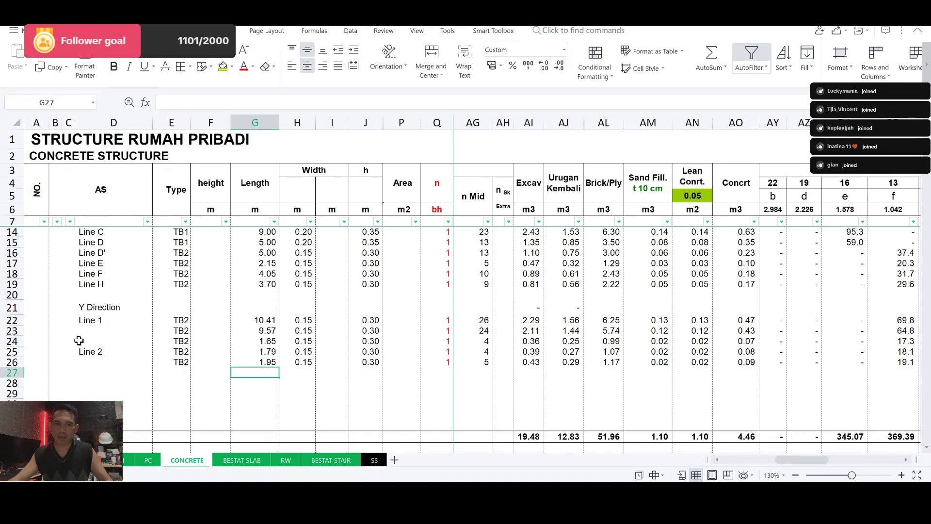
# Copy the Line D row 15 into row 27, clear its label, and set its length to 12.00.
pyautogui.click(173, 332)
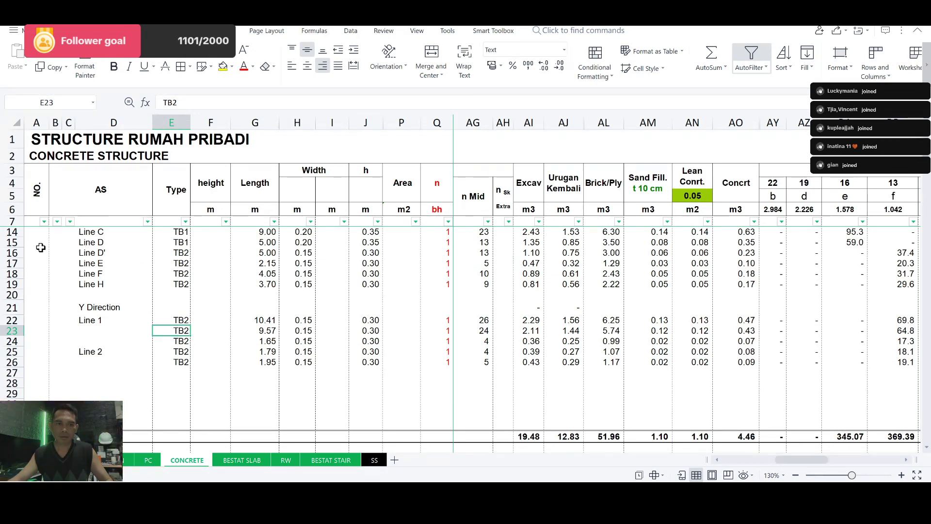
pyautogui.click(12, 242)
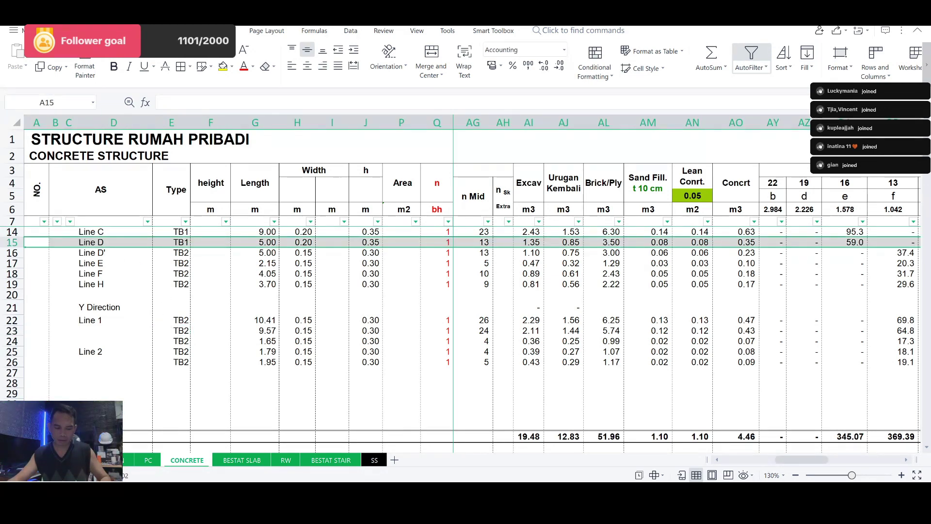
pyautogui.click(12, 372)
pyautogui.hotkey('ctrl', 'v')
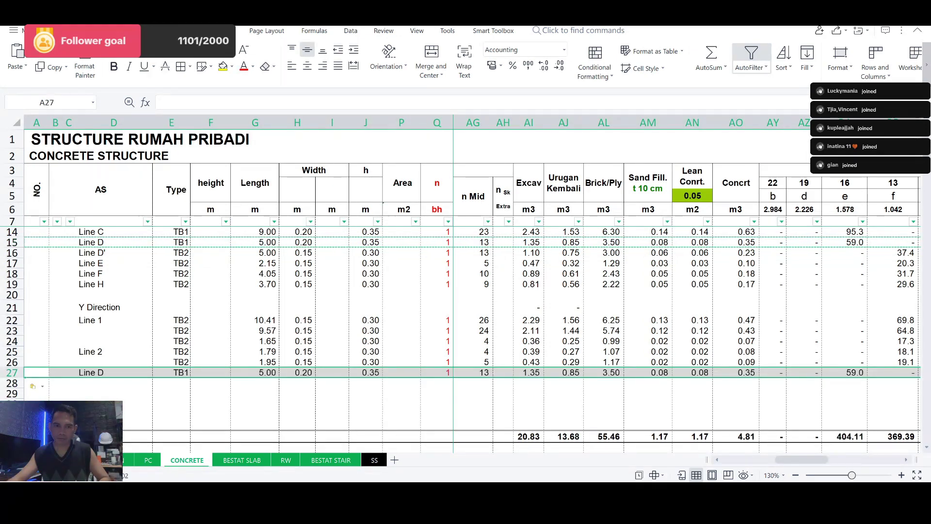
pyautogui.click(101, 374)
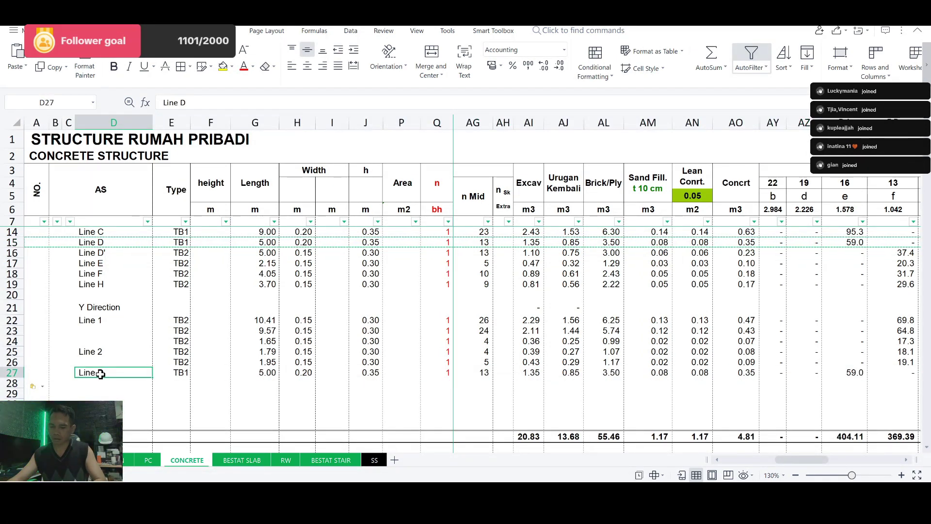
pyautogui.press('Delete')
pyautogui.click(263, 376)
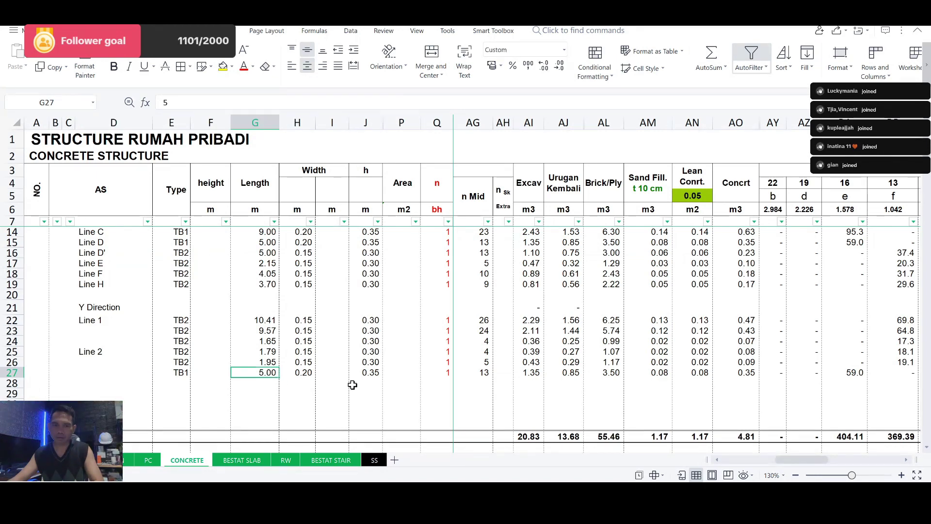
pyautogui.write('12')
pyautogui.press('Return')
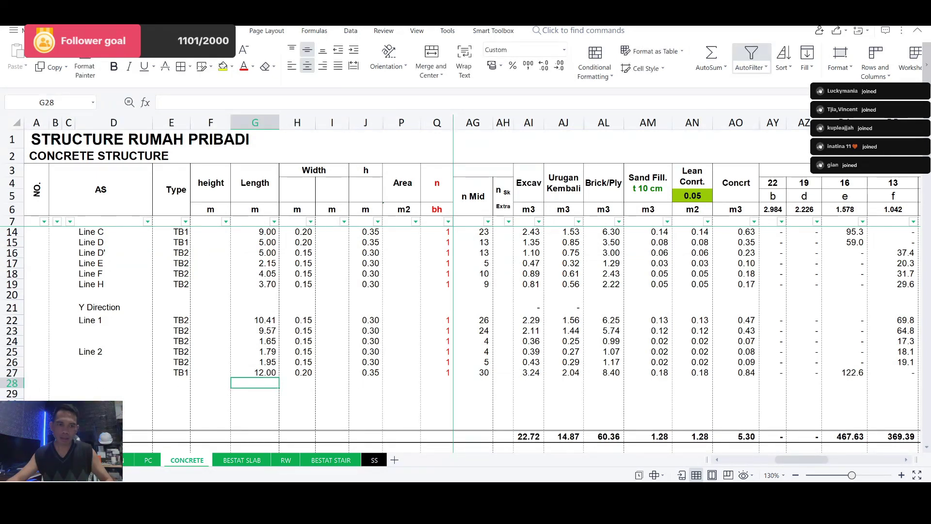
# Copy row 27 over row 23 and set row 23's TB1 beam length to 9.57.
pyautogui.click(11, 373)
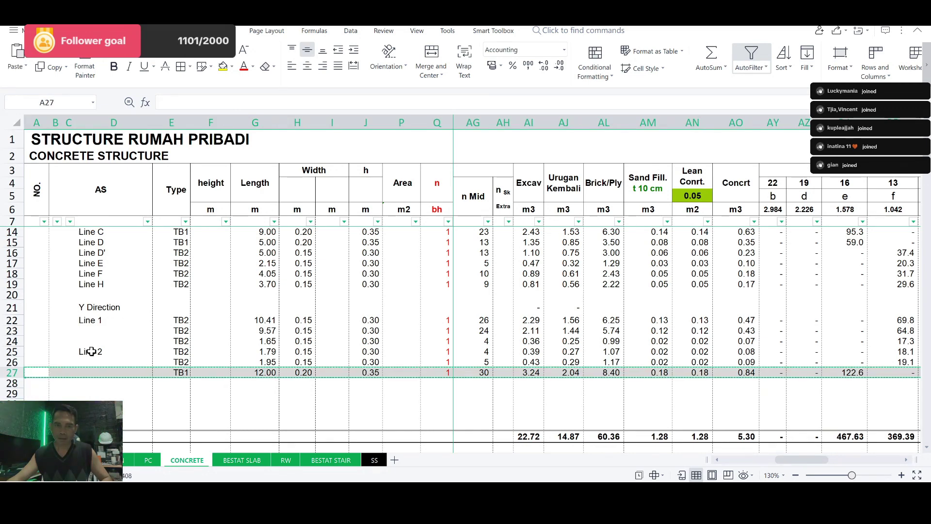
pyautogui.click(10, 330)
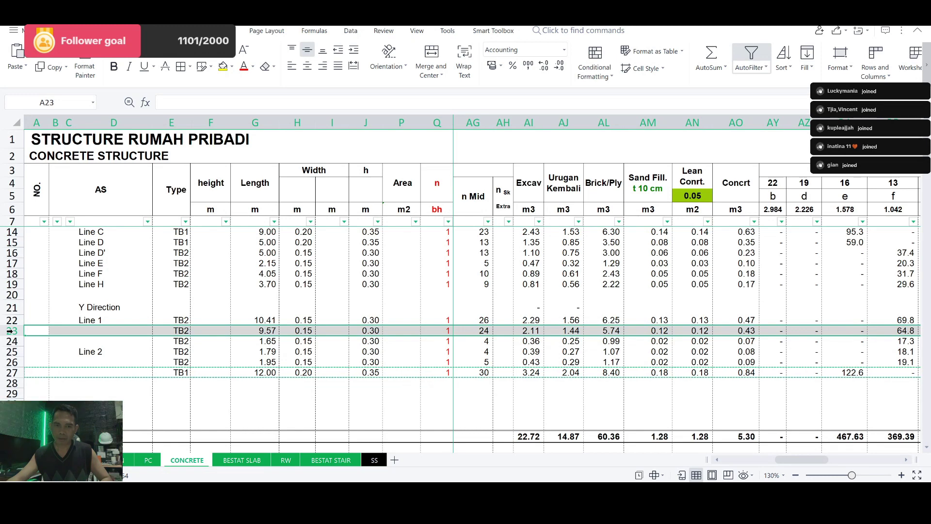
pyautogui.hotkey('ctrl', 'v')
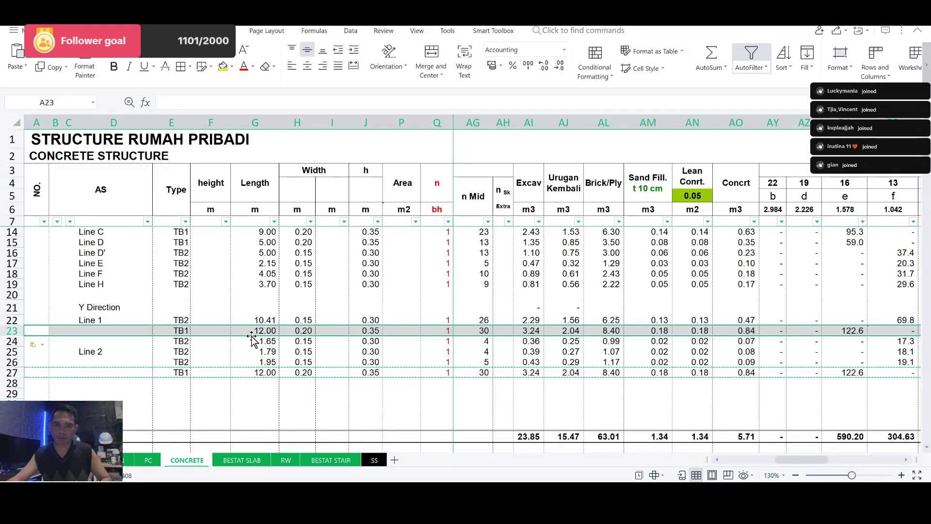
pyautogui.click(252, 332)
pyautogui.write('9.57')
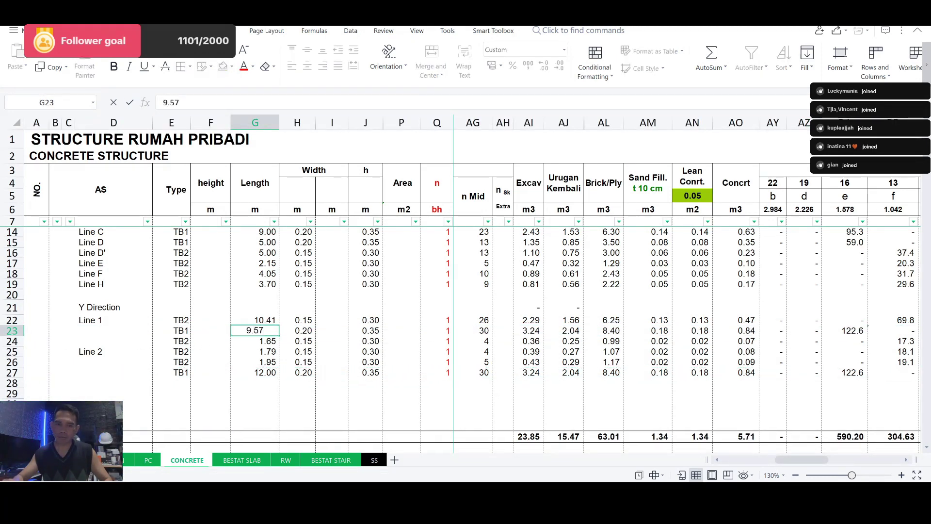
pyautogui.press('Return')
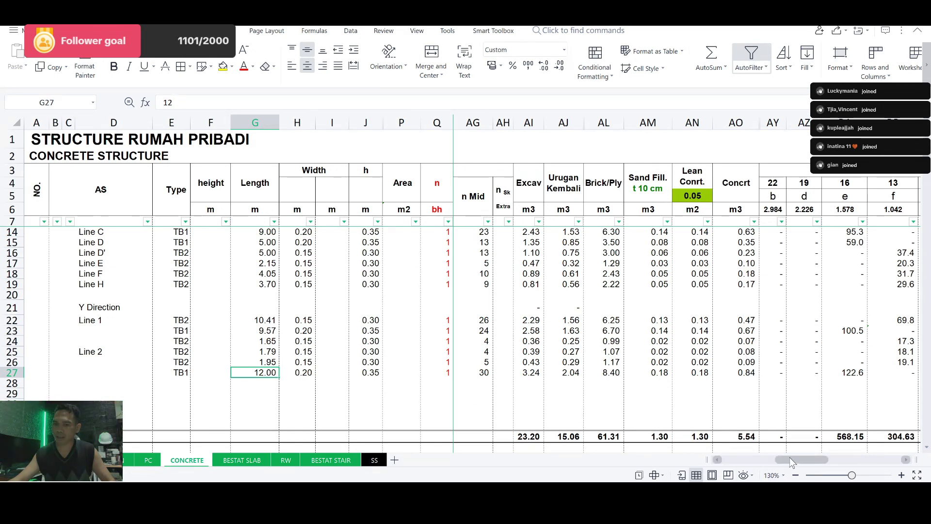
# Scroll to columns R–AD and check row 27's overlap value in W27.
pyautogui.moveTo(787, 458); pyautogui.dragTo(723, 459)
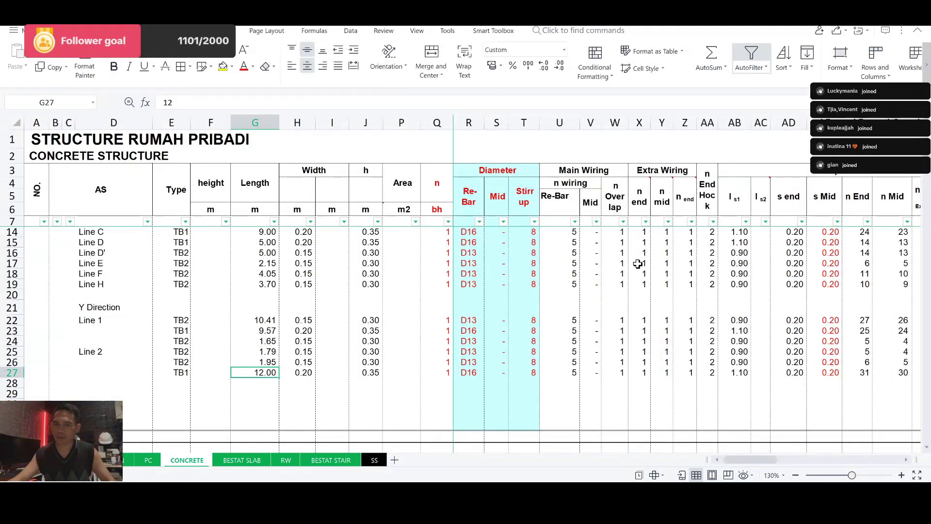
pyautogui.click(621, 374)
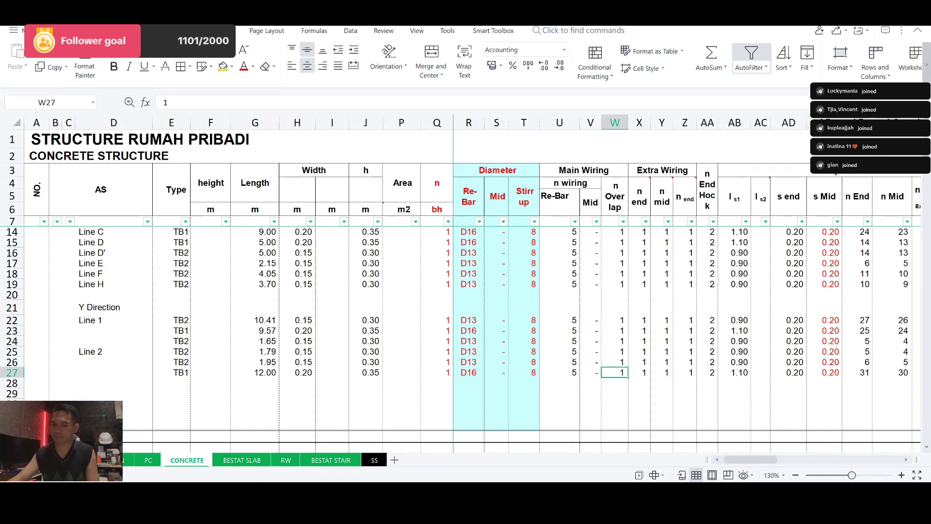
# In AutoCAD, zoom and pan the RENCANA PONDASI plan to read beam dimensions like 6490, 5001 and 1200.
pyautogui.hotkey('alt', 'Tab')
pyautogui.scroll(-2, 416, 252)
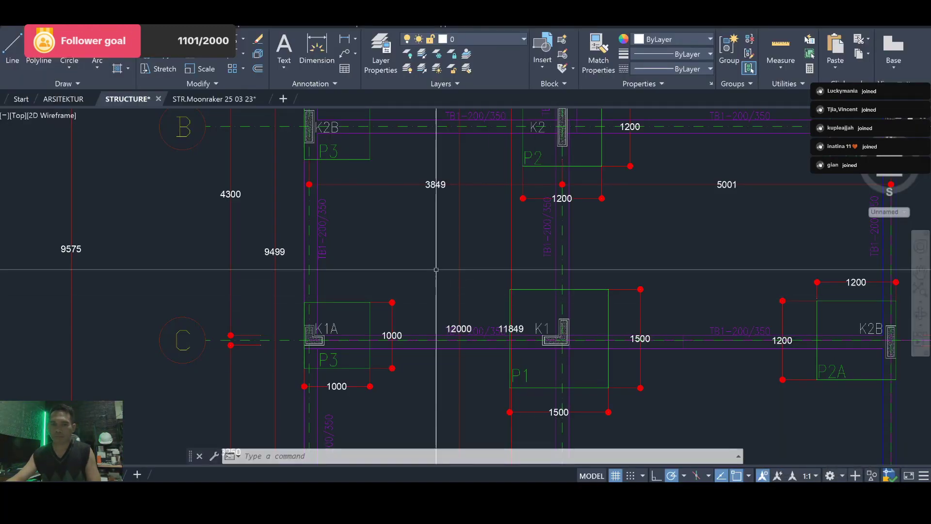
pyautogui.scroll(-5, 415, 247)
pyautogui.scroll(-2, 536, 335)
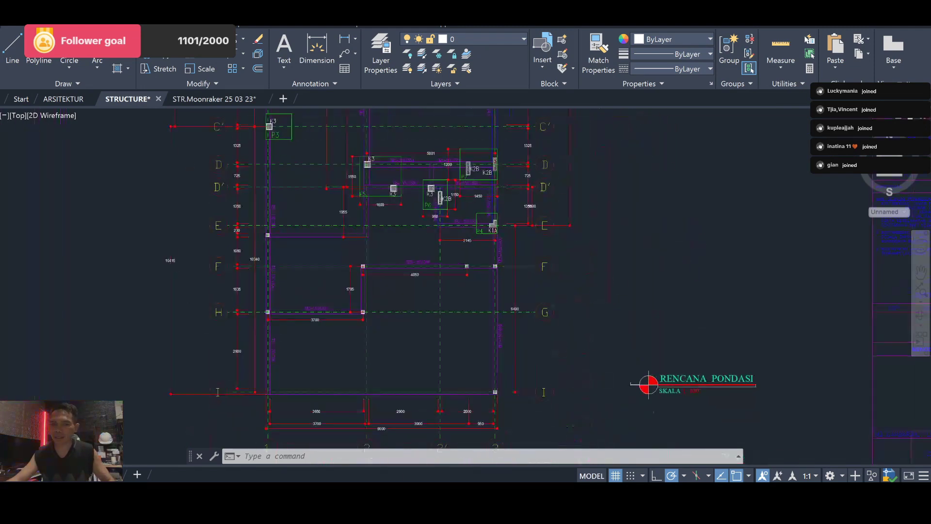
pyautogui.scroll(3, 441, 218)
pyautogui.scroll(3, 455, 235)
pyautogui.scroll(-4, 464, 323)
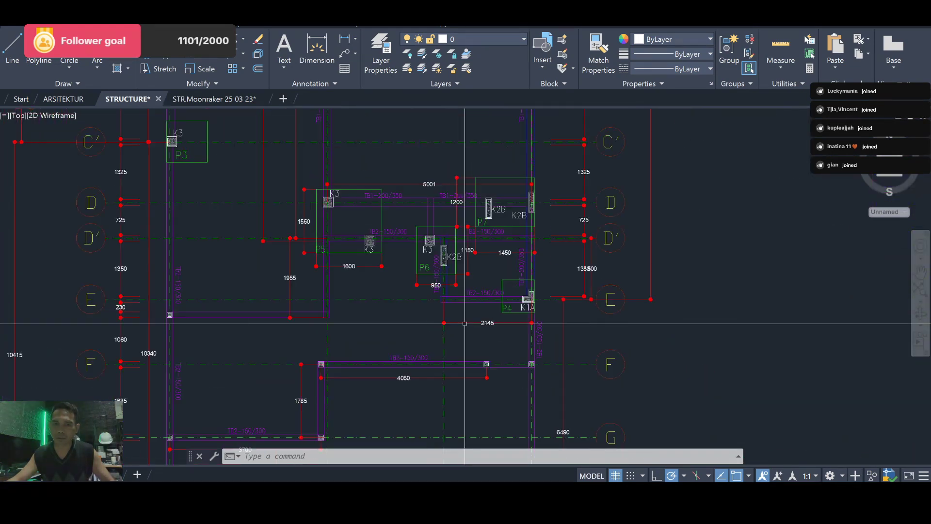
pyautogui.scroll(2, 435, 208)
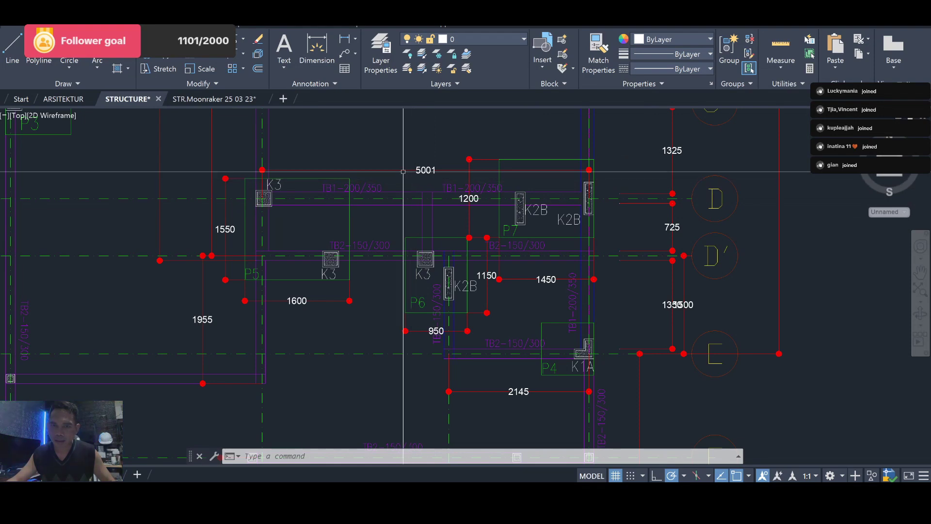
pyautogui.scroll(-2, 407, 176)
pyautogui.scroll(-2, 403, 171)
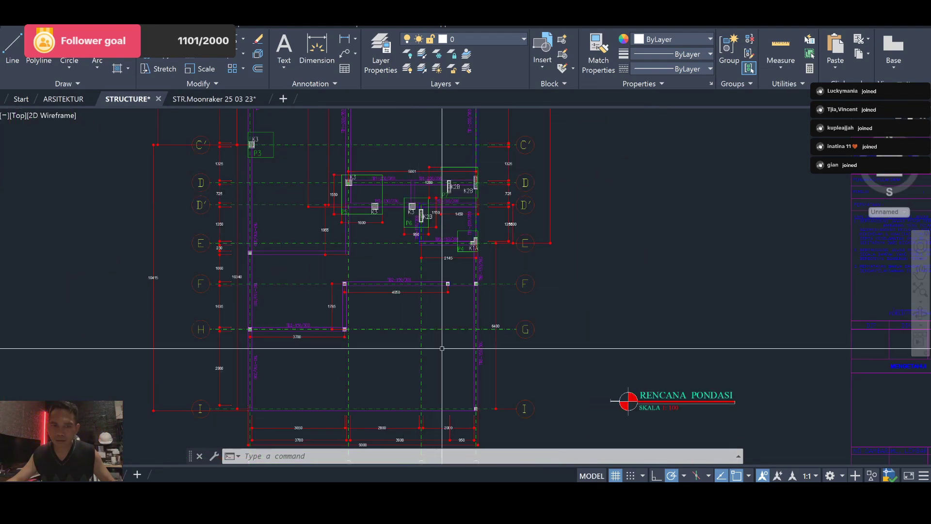
pyautogui.moveTo(436, 289); pyautogui.dragTo(437, 211)
pyautogui.scroll(6, 479, 198)
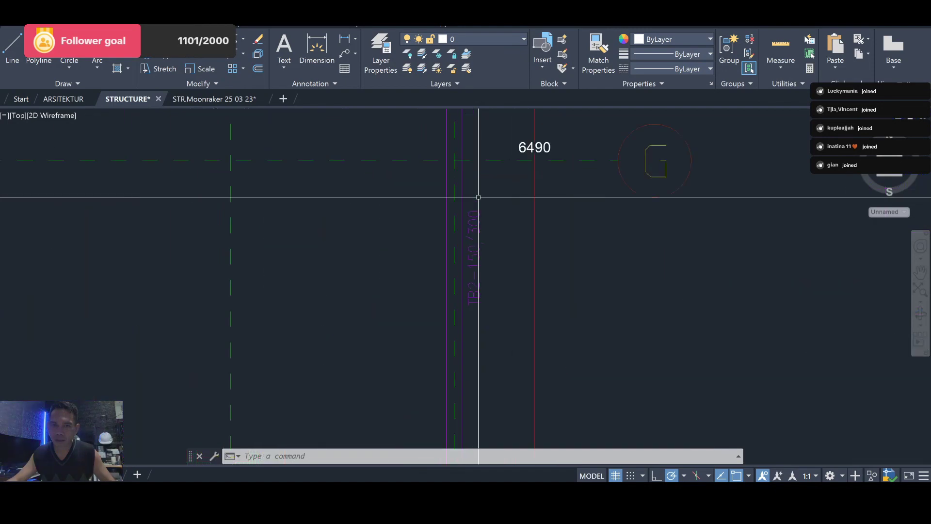
pyautogui.scroll(-5, 525, 348)
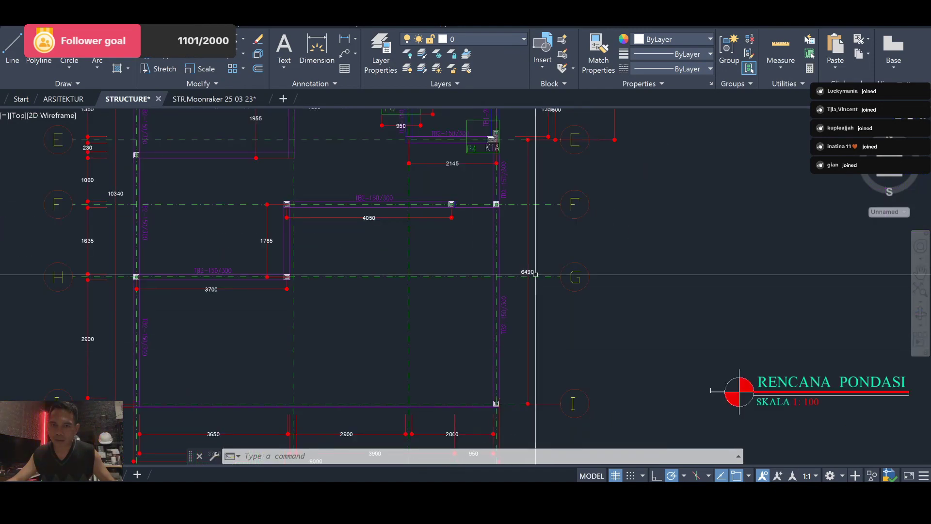
pyautogui.scroll(2, 529, 291)
pyautogui.scroll(2, 524, 373)
pyautogui.scroll(6, 526, 310)
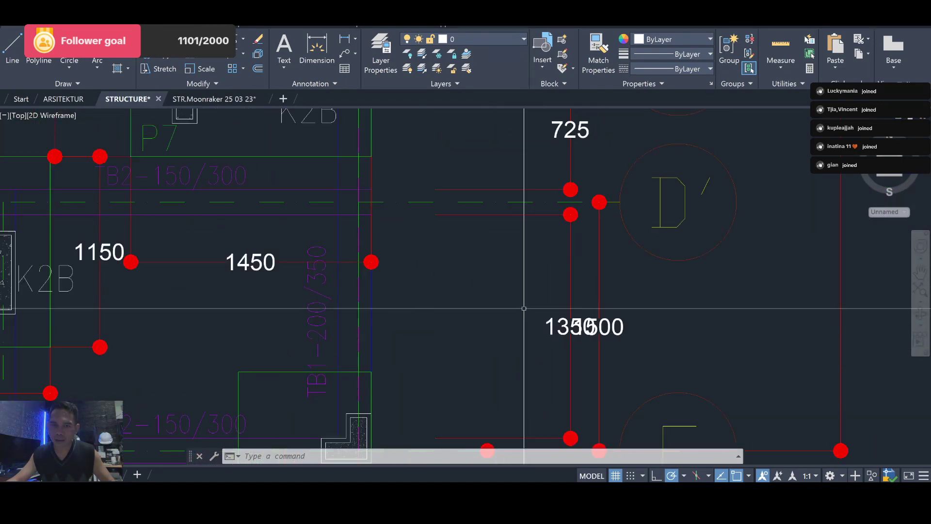
pyautogui.scroll(-3, 463, 261)
pyautogui.scroll(-2, 443, 218)
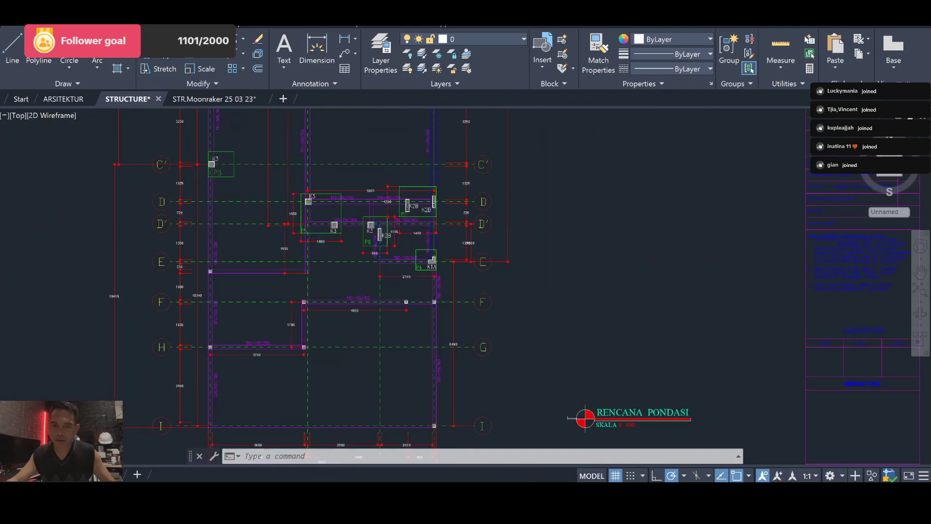
pyautogui.scroll(-2, 470, 332)
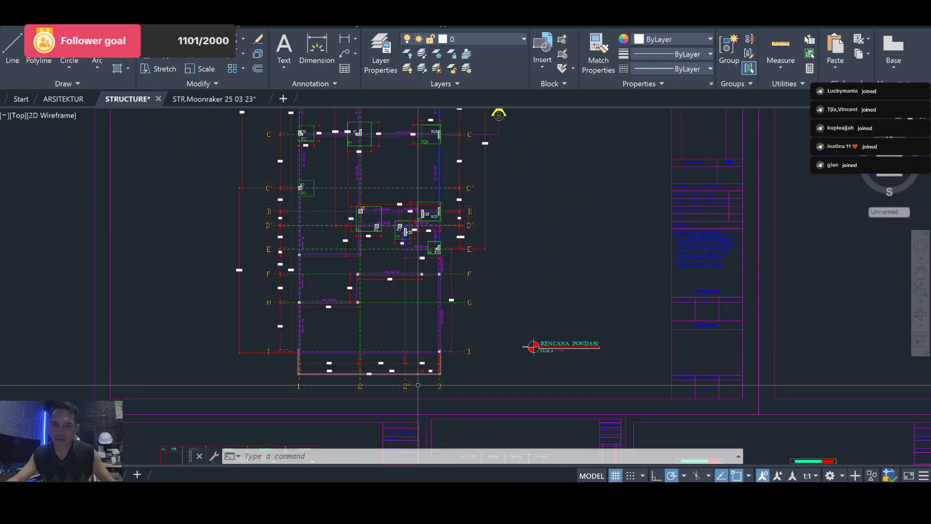
pyautogui.scroll(-2, 426, 339)
pyautogui.scroll(2, 432, 385)
pyautogui.scroll(8, 430, 194)
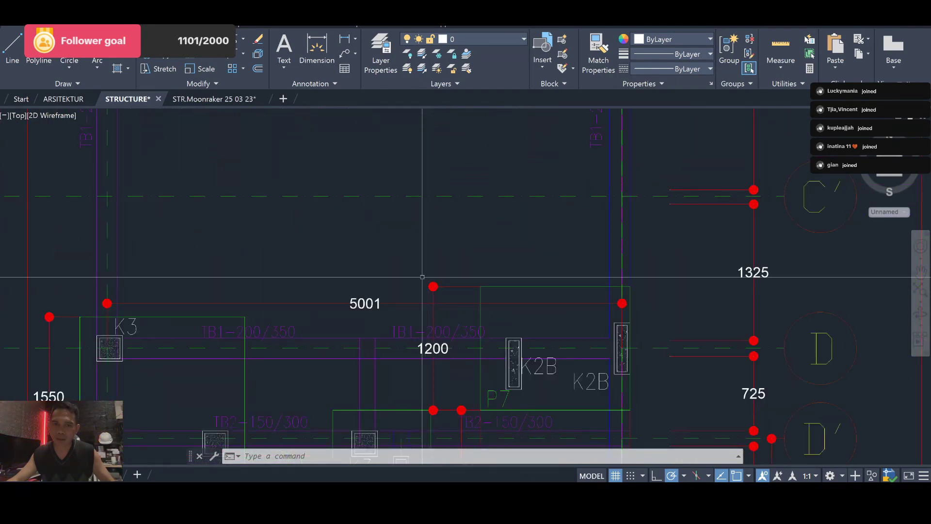
pyautogui.scroll(-3, 437, 252)
pyautogui.scroll(1, 402, 361)
pyautogui.scroll(4, 402, 362)
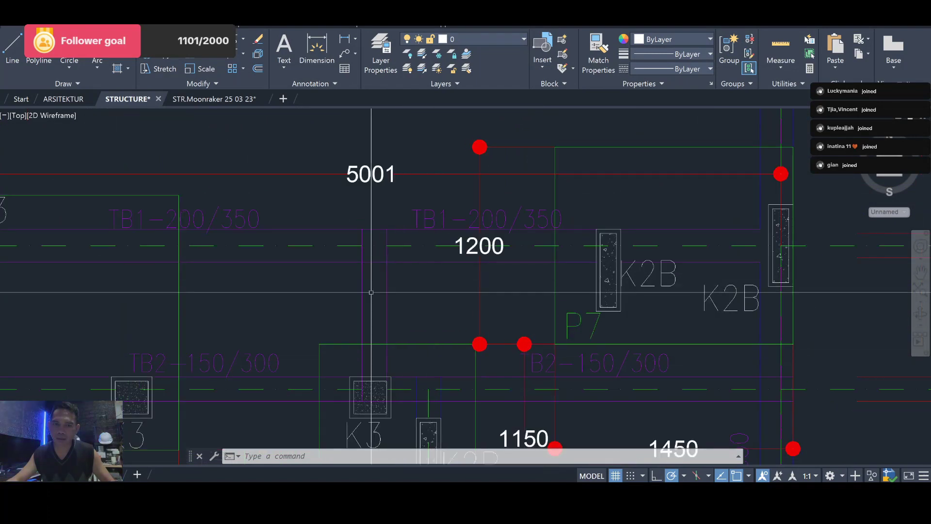
pyautogui.scroll(-2, 412, 349)
pyautogui.scroll(-6, 419, 341)
pyautogui.scroll(-6, 419, 341)
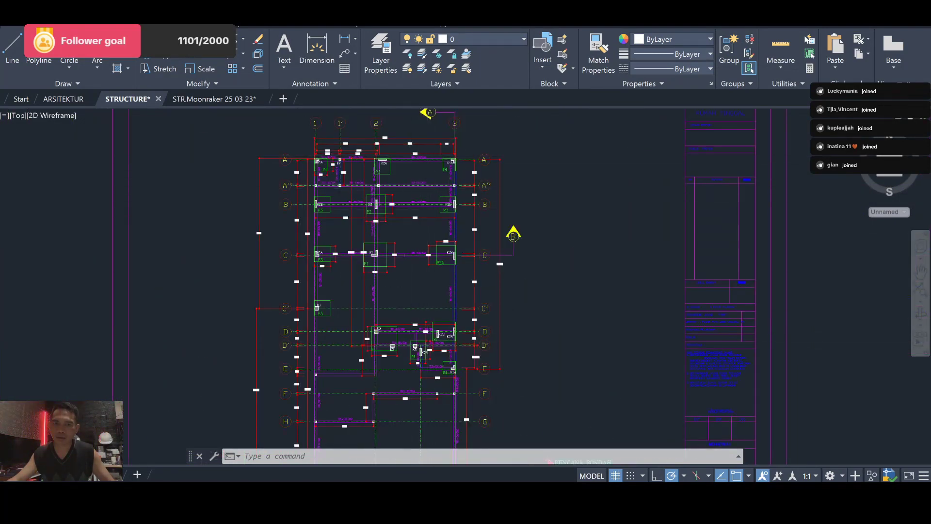
pyautogui.scroll(3, 741, 413)
pyautogui.scroll(3, 742, 414)
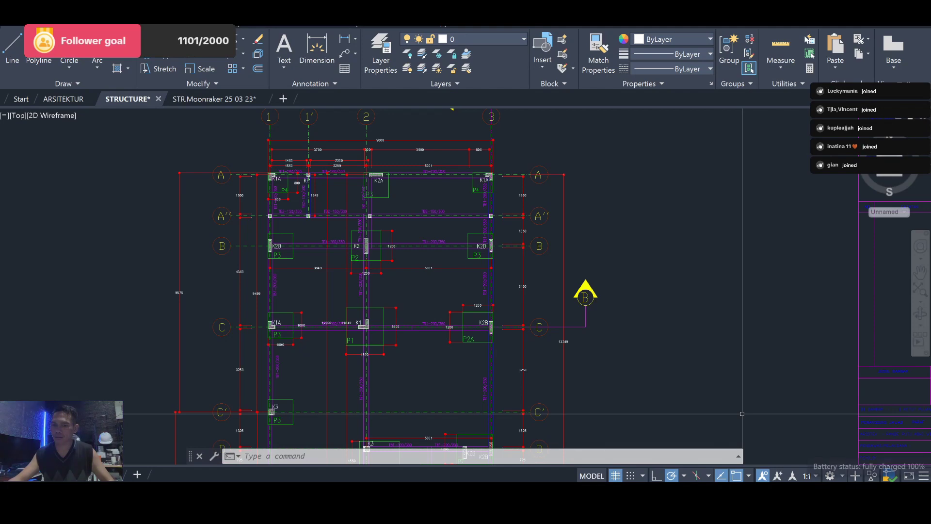
# Paste the row 26 TB2 beam into new row 28 and label it Line 2'.
pyautogui.hotkey('alt', 'Tab')
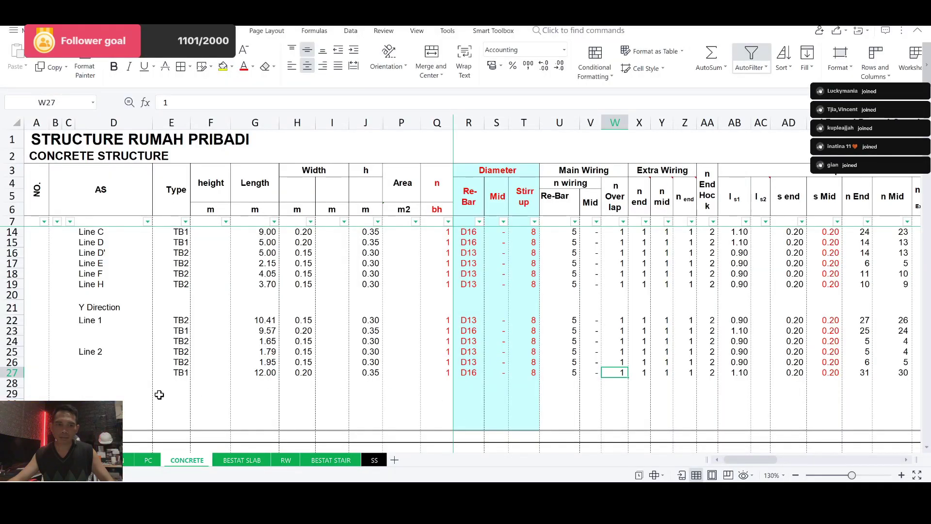
pyautogui.click(15, 362)
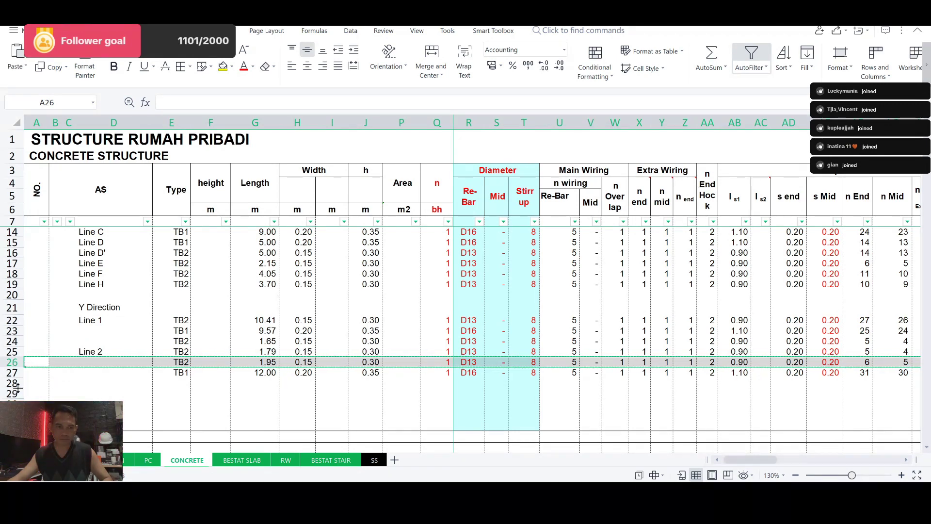
pyautogui.click(10, 383)
pyautogui.hotkey('ctrl', 'v')
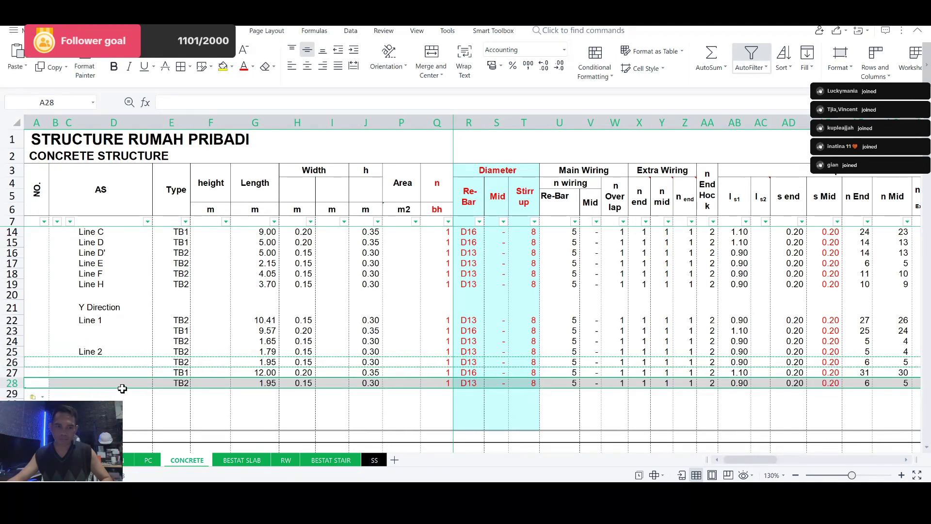
pyautogui.click(108, 352)
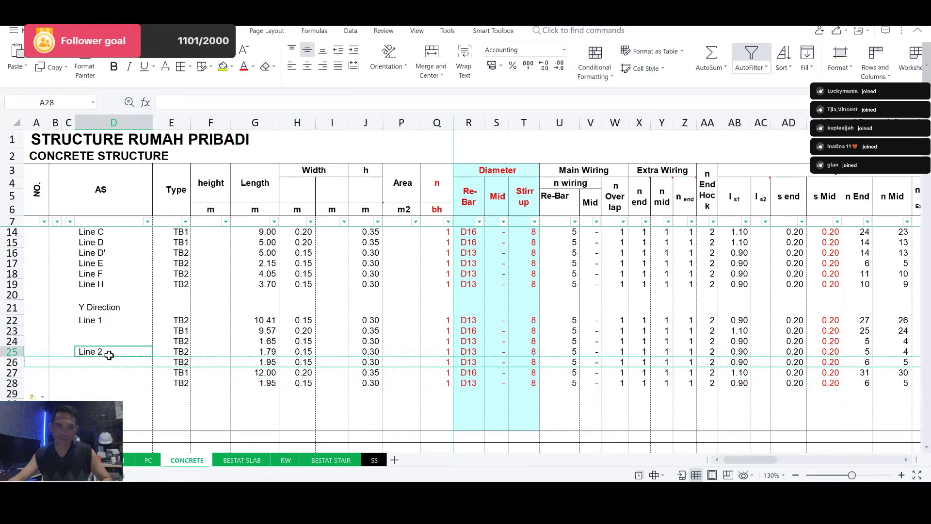
pyautogui.click(107, 383)
pyautogui.write('Line')
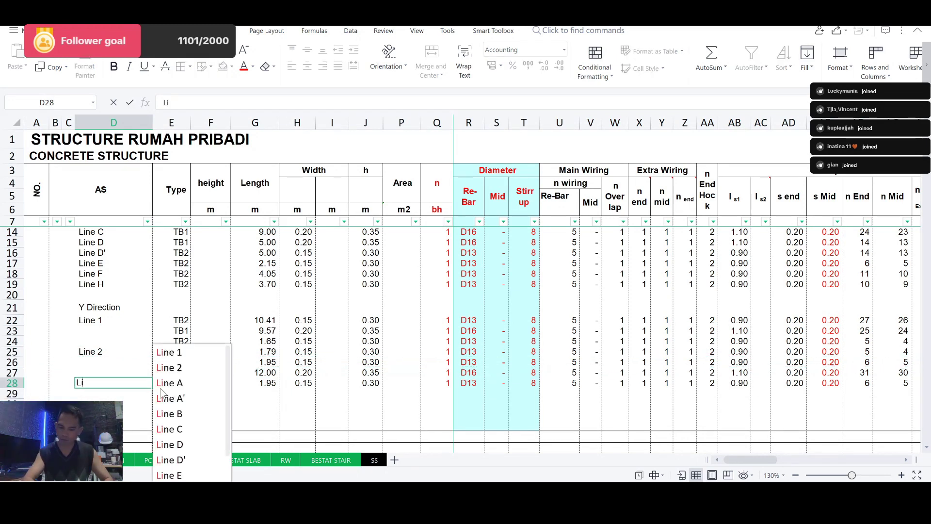
pyautogui.write(' 2')
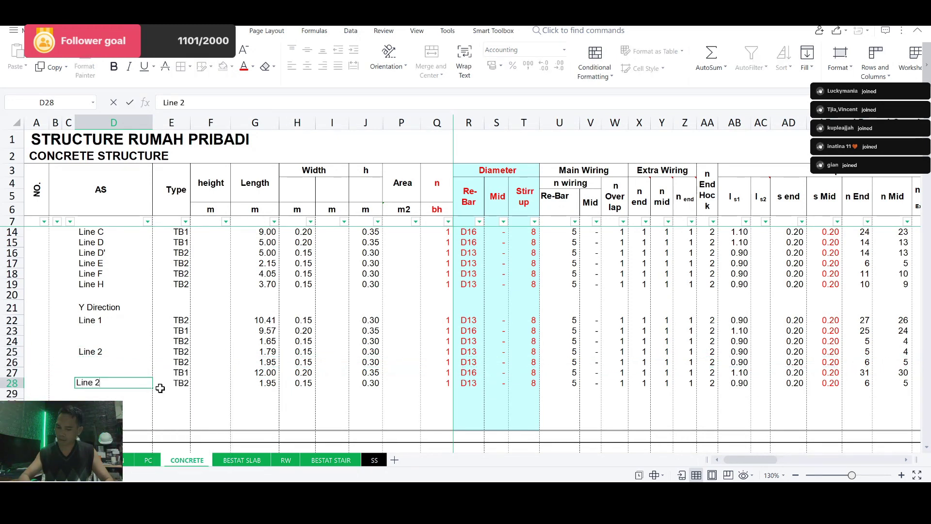
pyautogui.press('Return')
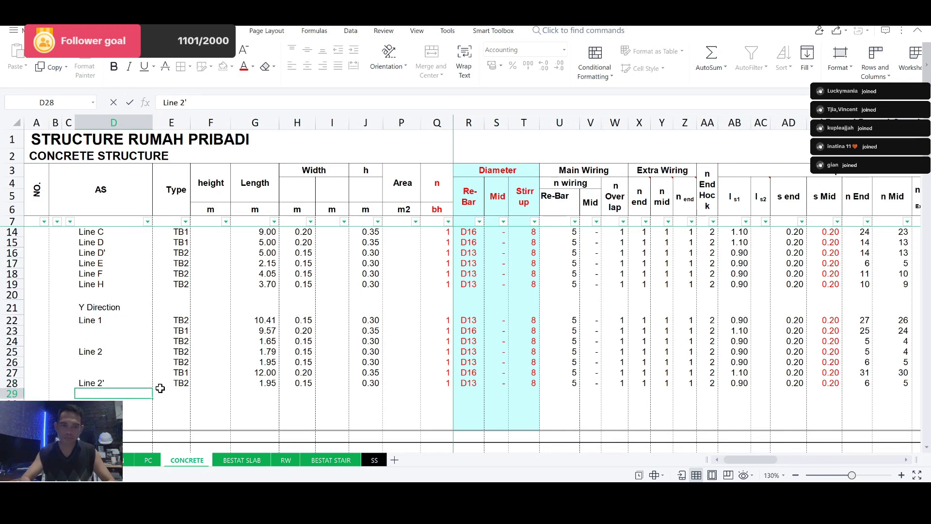
pyautogui.click(257, 386)
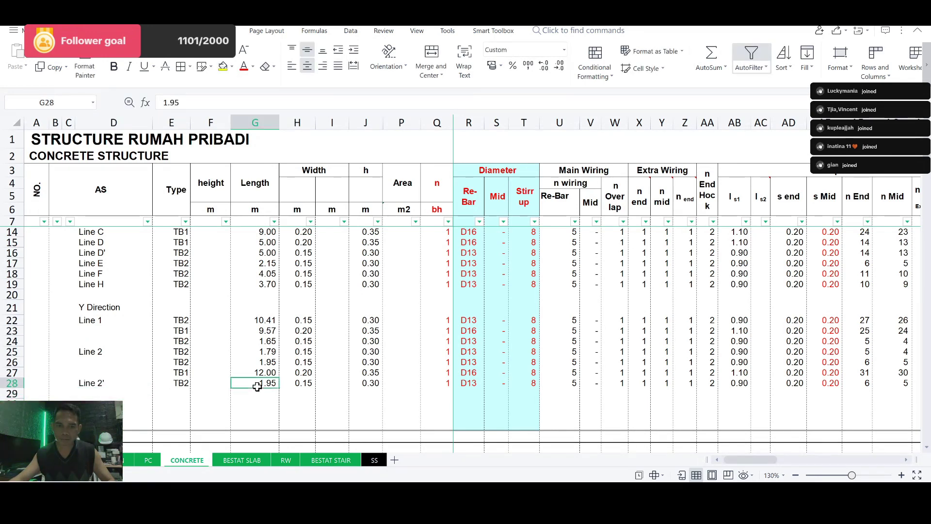
# In AutoCAD, pan to grid D and dimension the short beam near P7, reading 1050.
pyautogui.hotkey('alt', 'Tab')
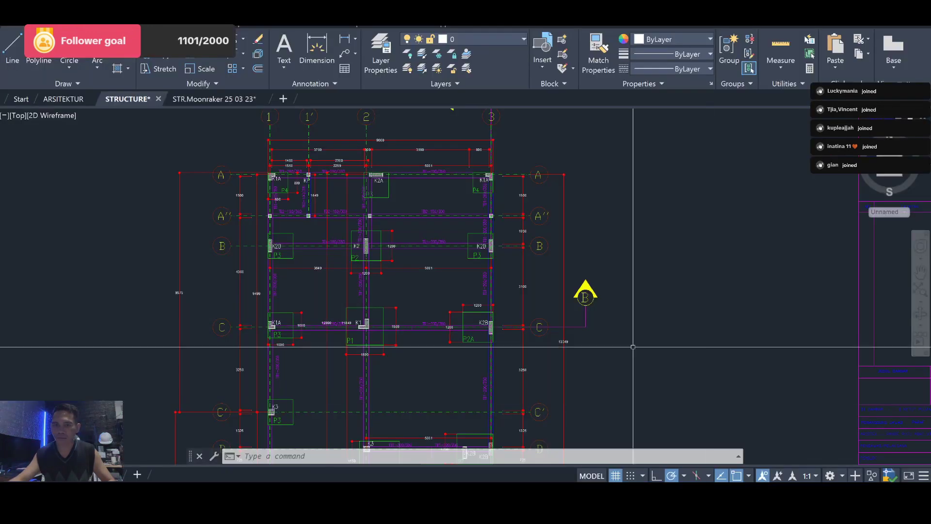
pyautogui.scroll(5, 583, 291)
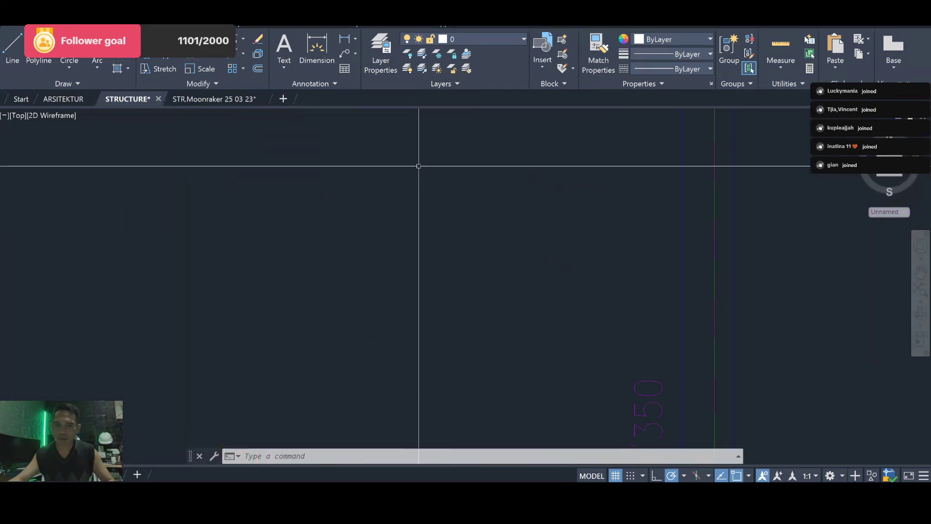
pyautogui.scroll(-5, 420, 170)
pyautogui.moveTo(453, 369); pyautogui.dragTo(453, 175)
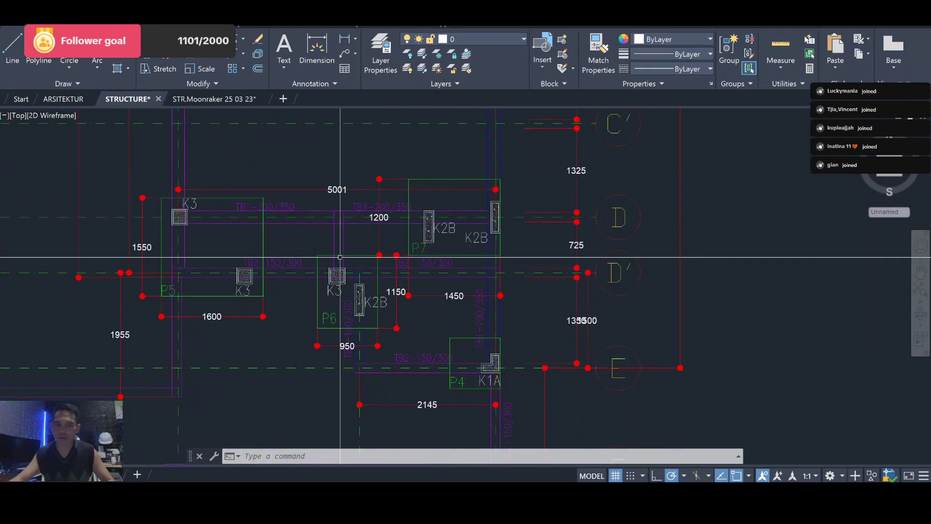
pyautogui.scroll(4, 342, 255)
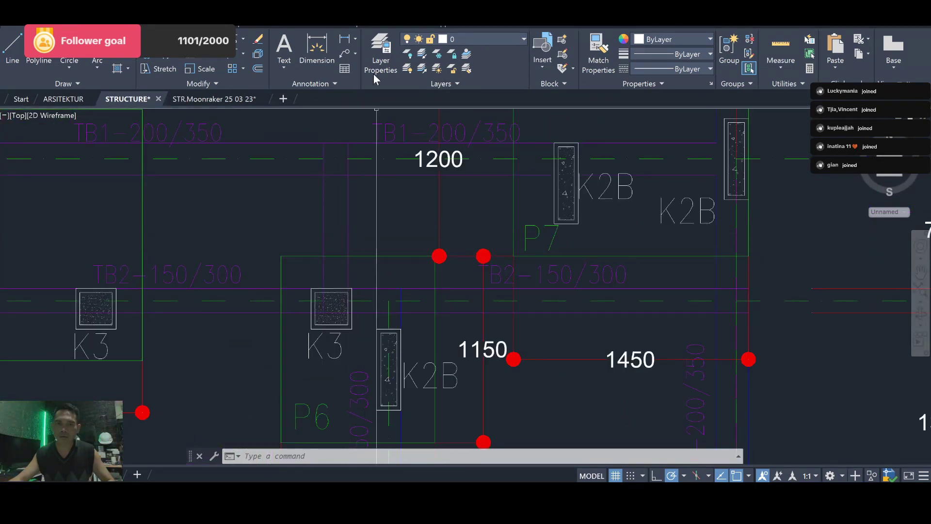
pyautogui.click(316, 49)
pyautogui.press('Return')
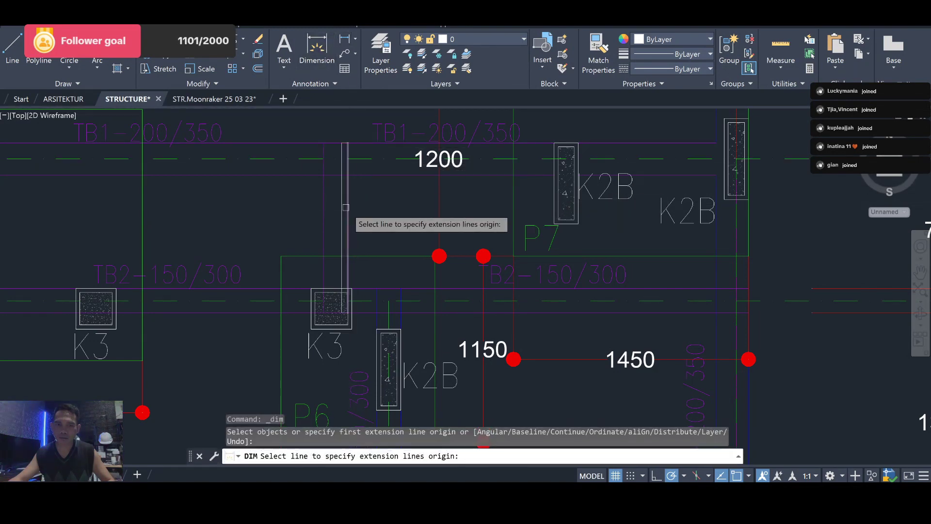
pyautogui.click(348, 203)
pyautogui.click(393, 204)
pyautogui.press('Return')
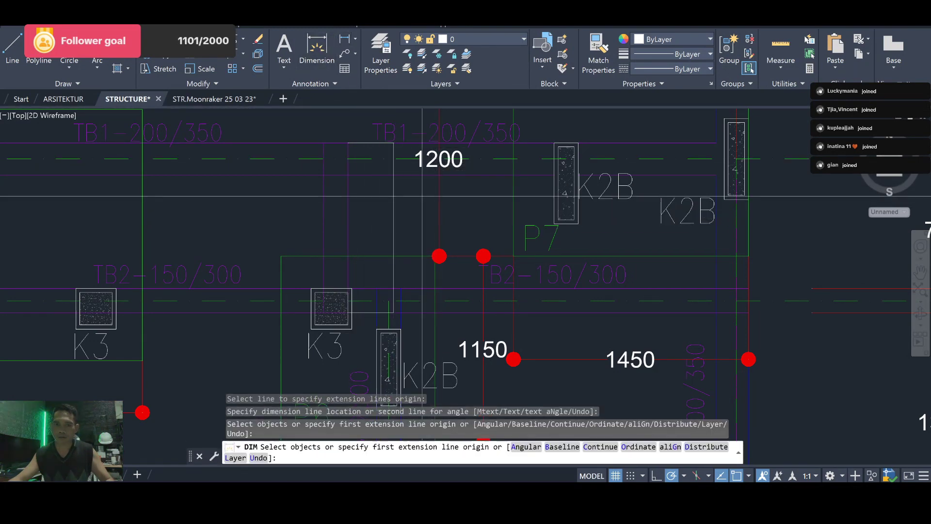
# Try matching properties from the 1450 dimension, cancel, and return to the spreadsheet.
pyautogui.write('ma')
pyautogui.press('Return')
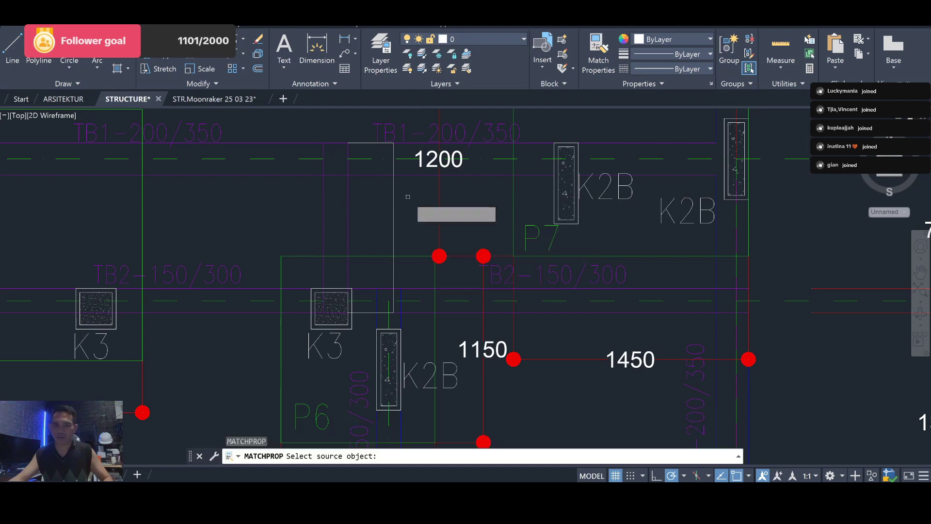
pyautogui.scroll(-4, 638, 237)
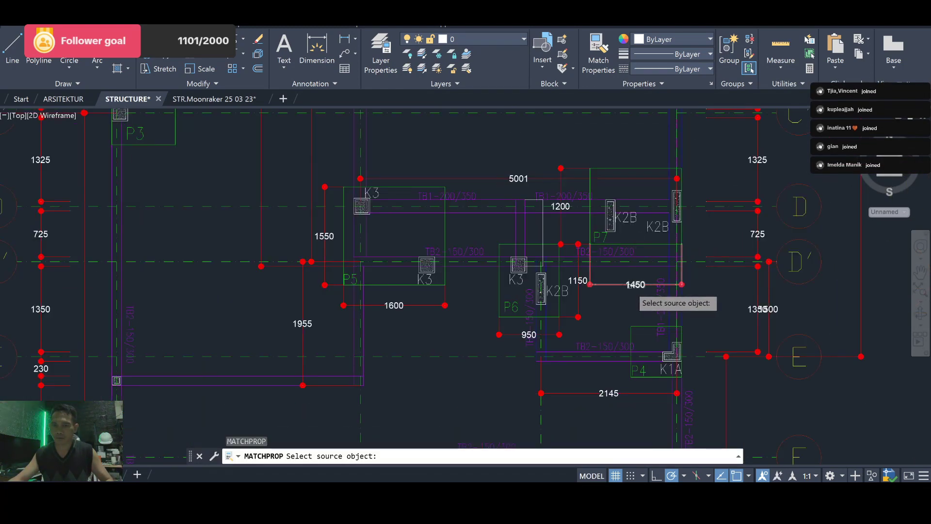
pyautogui.click(623, 283)
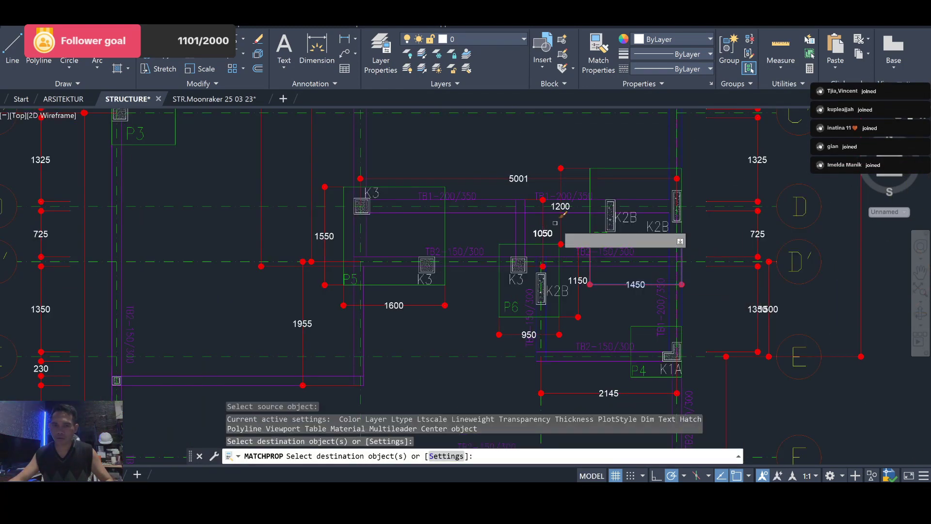
pyautogui.press('Escape')
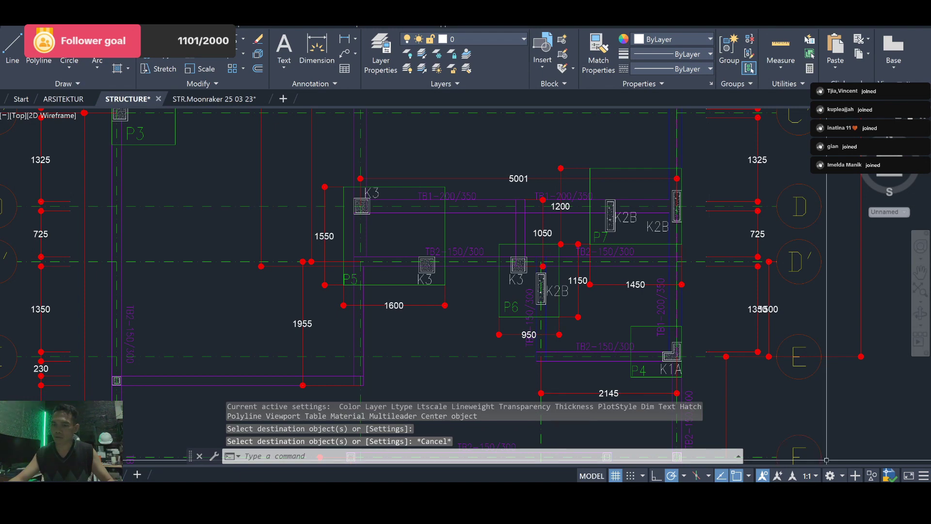
pyautogui.hotkey('alt', 'Tab')
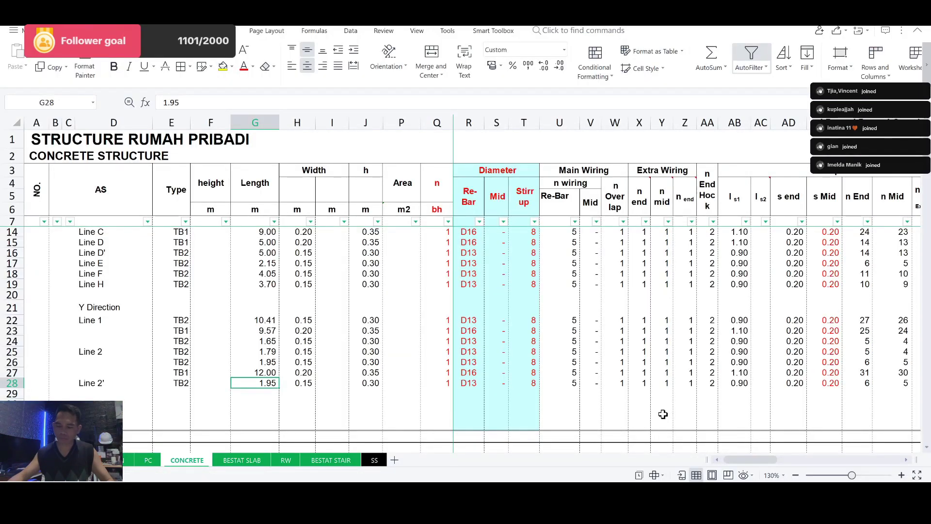
# Set the Line 2' length to 1.05 and copy Line 1 rows 22–23 into rows 29–30.
pyautogui.write('1.0')
pyautogui.press('Return')
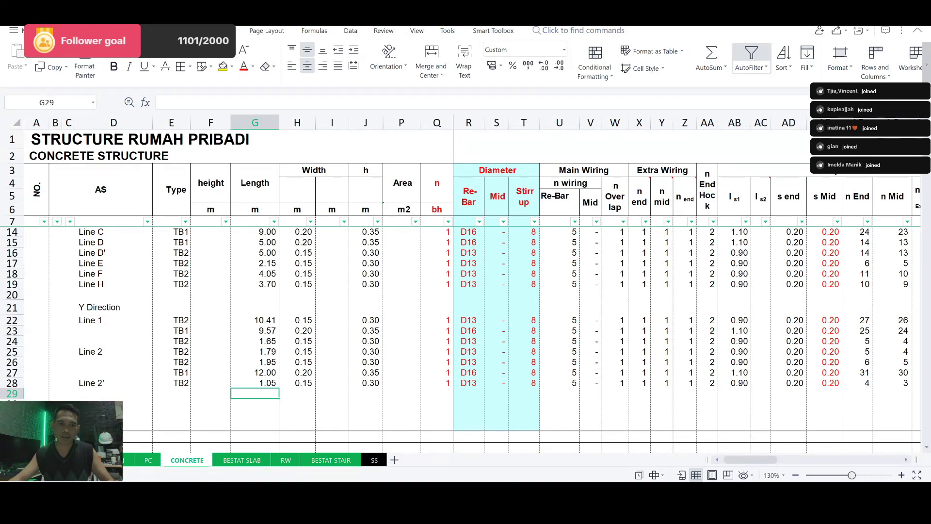
pyautogui.click(12, 320)
pyautogui.moveTo(12, 323); pyautogui.dragTo(11, 335)
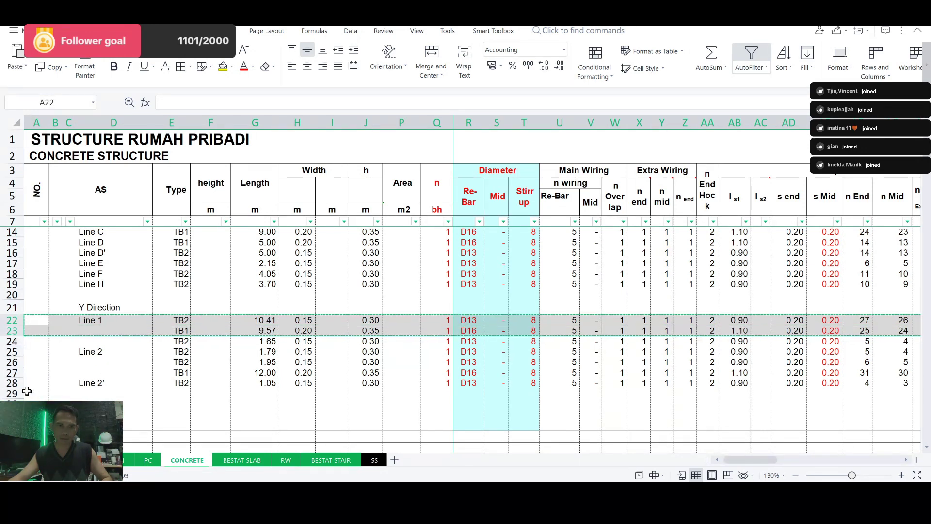
pyautogui.hotkey('ctrl', 'c')
pyautogui.click(11, 394)
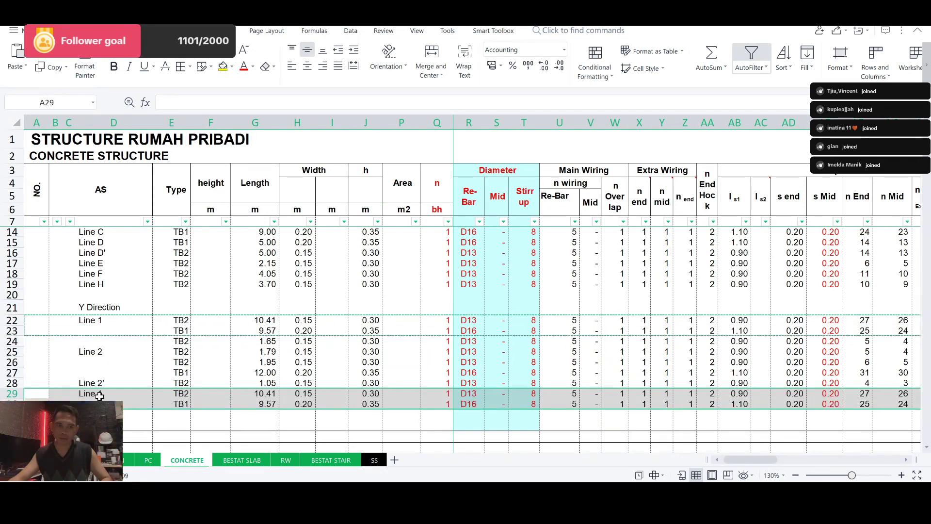
pyautogui.hotkey('ctrl', 'v')
# Relabel row 29 as Line 3, then switch back to the AutoCAD plan.
pyautogui.click(111, 394)
pyautogui.doubleClick(110, 393)
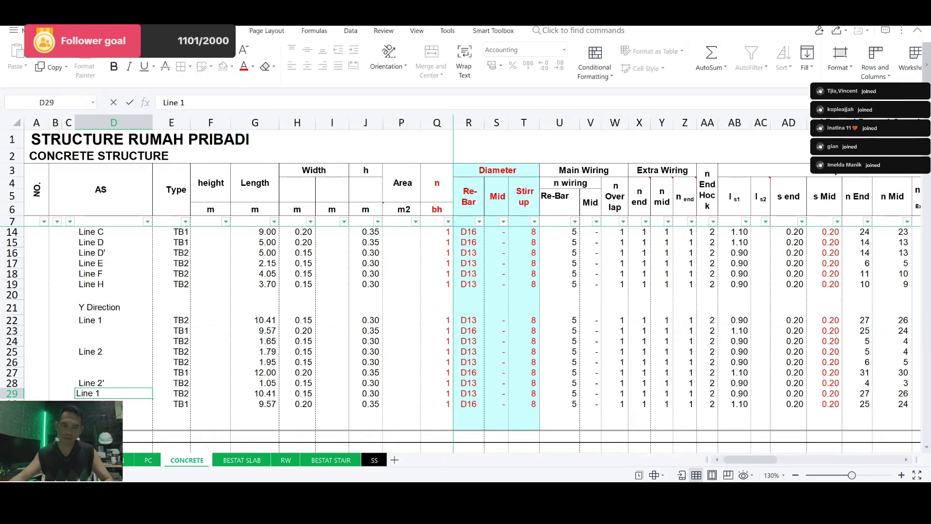
pyautogui.press('BackSpace')
pyautogui.write('3')
pyautogui.press('Tab')
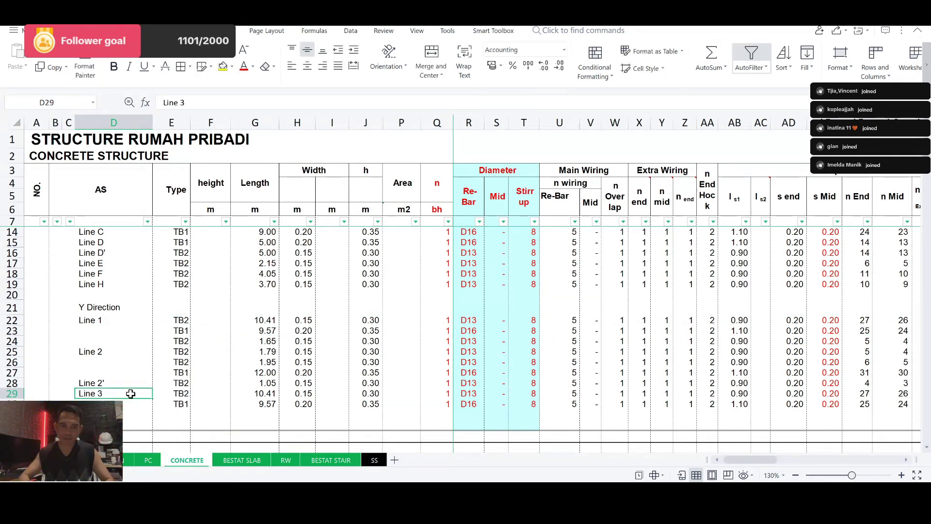
pyautogui.press('Tab')
pyautogui.press('Tab')
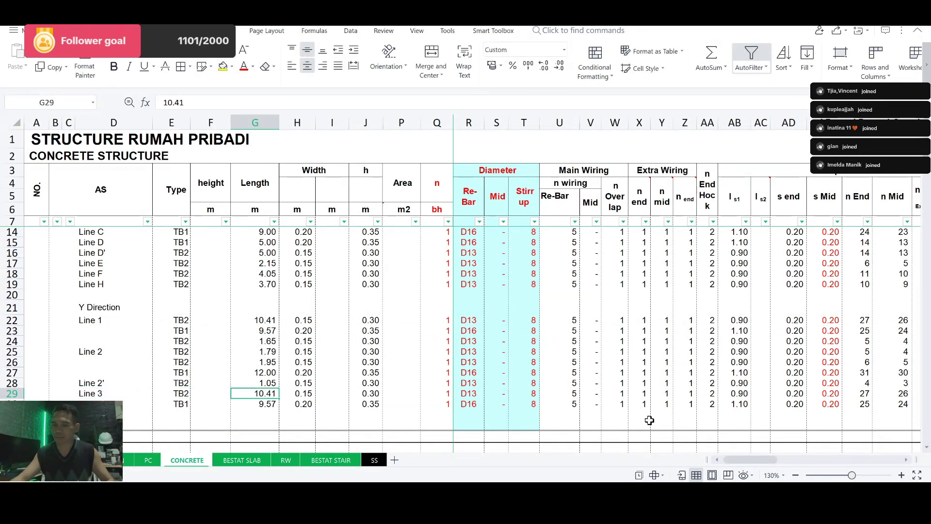
pyautogui.hotkey('alt', 'Tab')
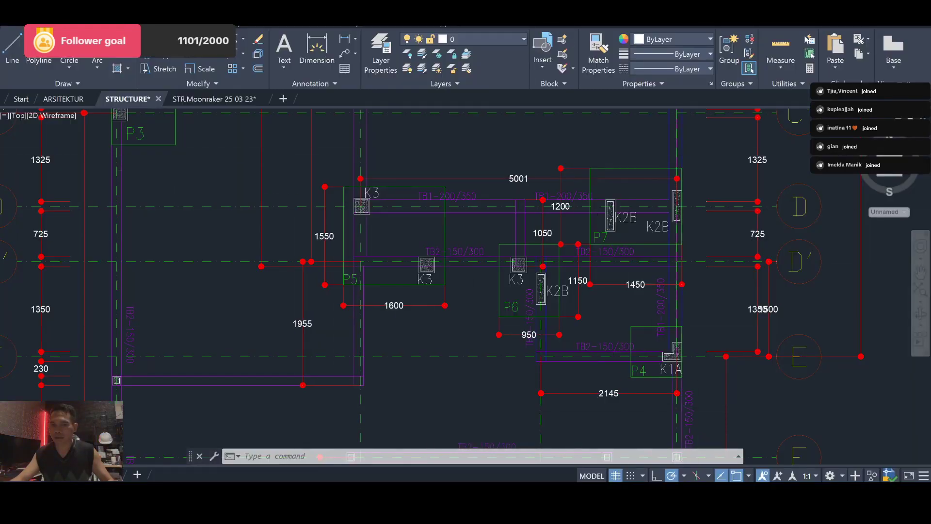
# Pan the foundation plan past the 1325 and 3250 dimensions to the 6490 at grid G, then return to WPS.
pyautogui.scroll(-3, 446, 280)
pyautogui.scroll(3, 367, 275)
pyautogui.scroll(5, 367, 275)
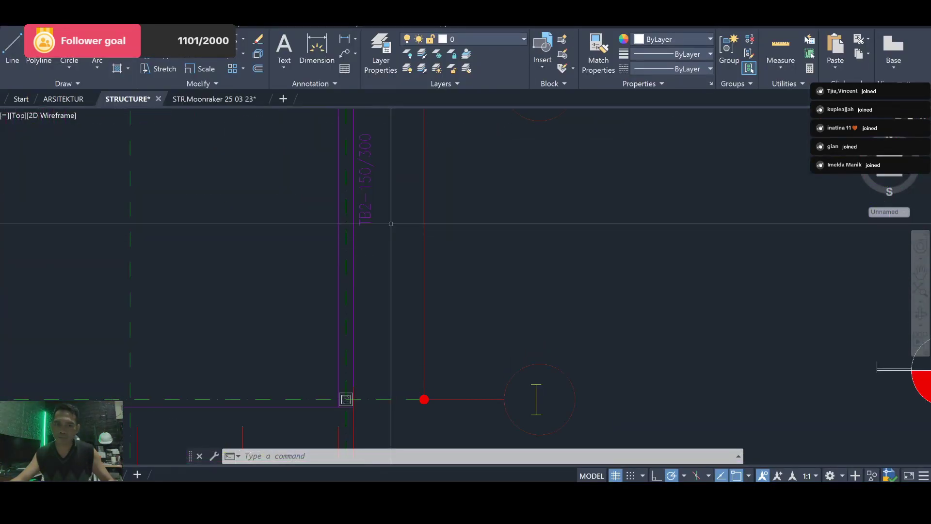
pyautogui.scroll(3, 389, 246)
pyautogui.scroll(-3, 371, 333)
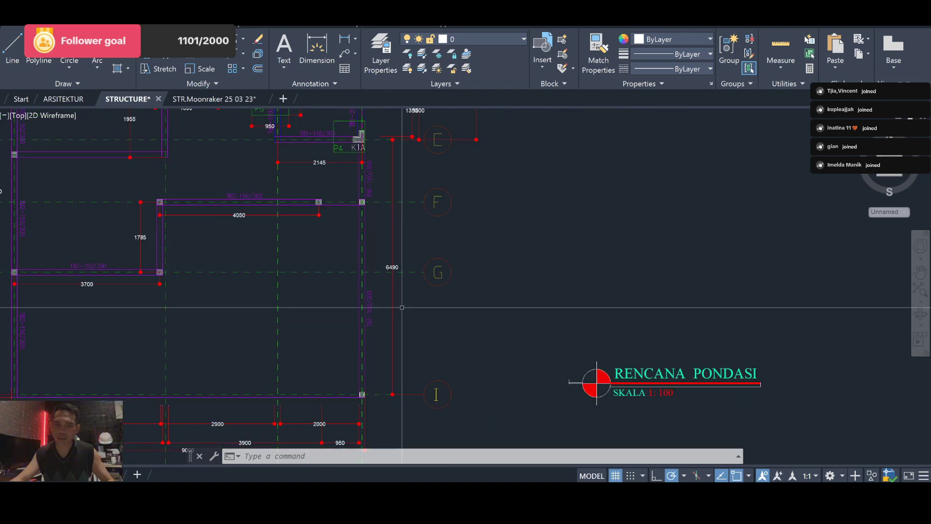
pyautogui.scroll(3, 402, 270)
pyautogui.scroll(2, 426, 344)
pyautogui.scroll(-2, 425, 345)
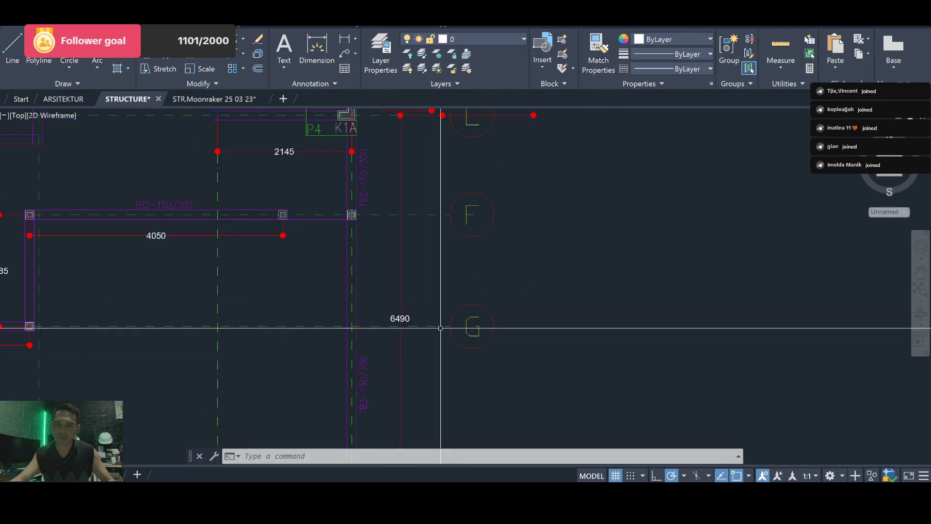
pyautogui.scroll(-1, 429, 228)
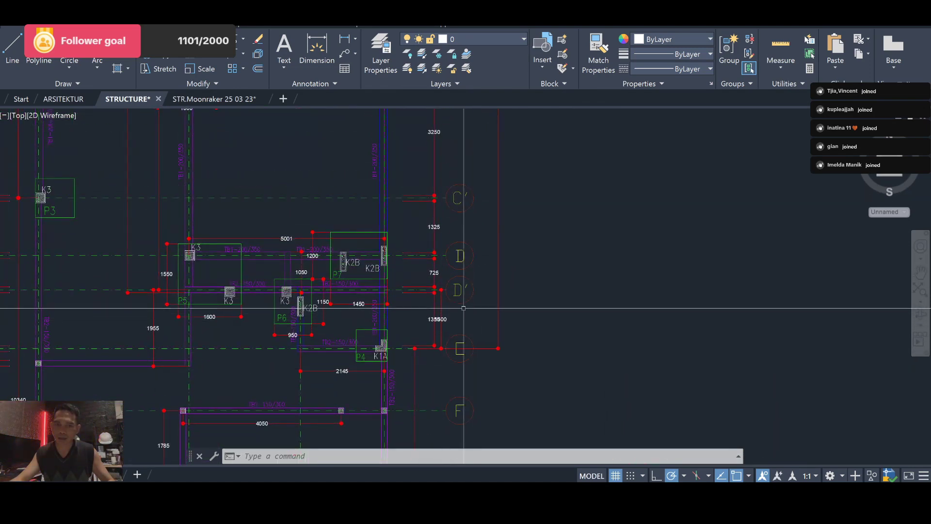
pyautogui.scroll(4, 309, 339)
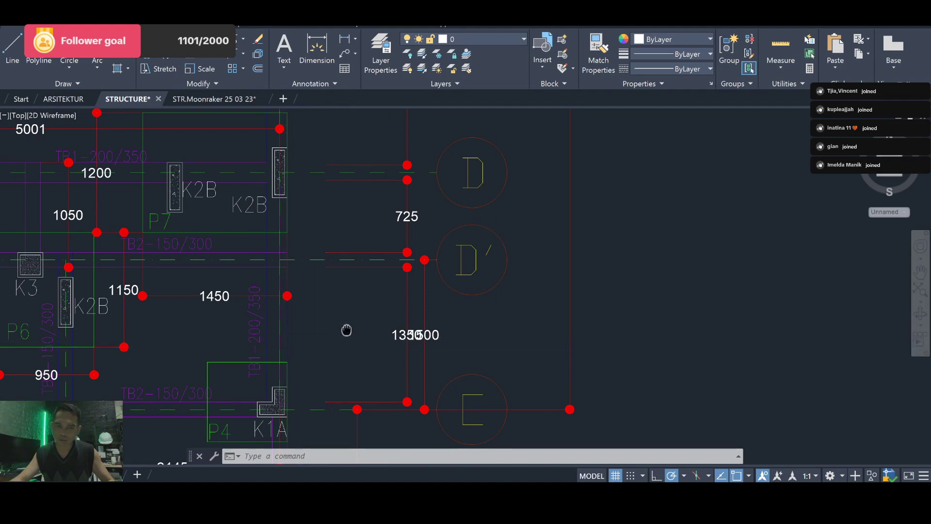
pyautogui.moveTo(345, 329); pyautogui.dragTo(355, 410)
pyautogui.moveTo(354, 291); pyautogui.dragTo(356, 384)
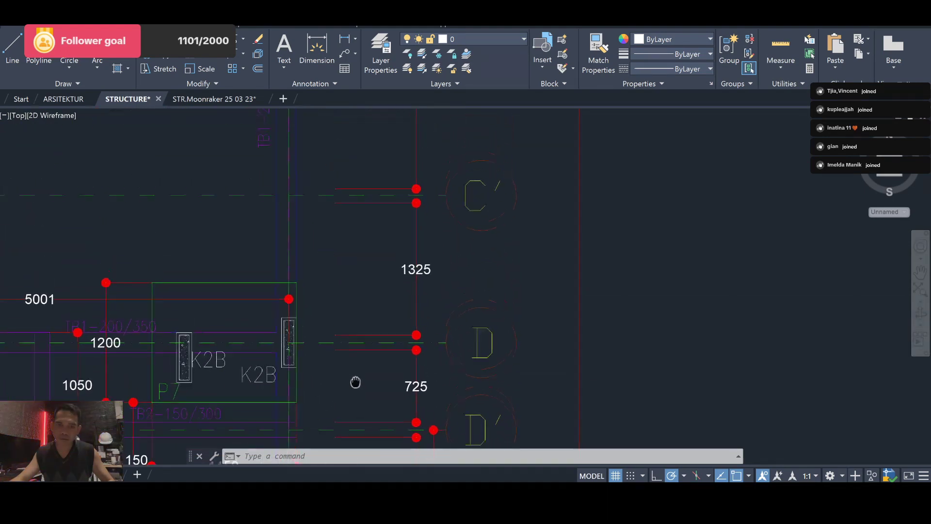
pyautogui.moveTo(361, 251); pyautogui.dragTo(368, 410)
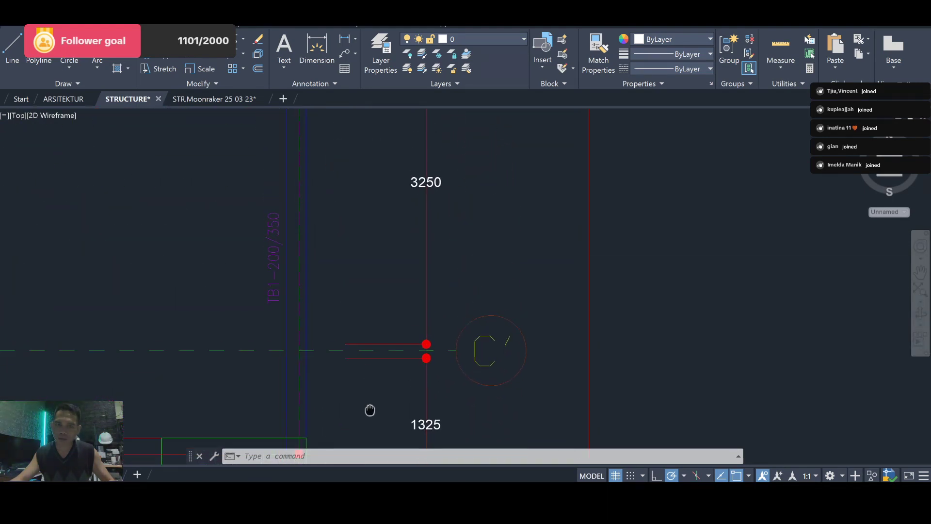
pyautogui.scroll(-1, 354, 205)
pyautogui.scroll(-3, 354, 204)
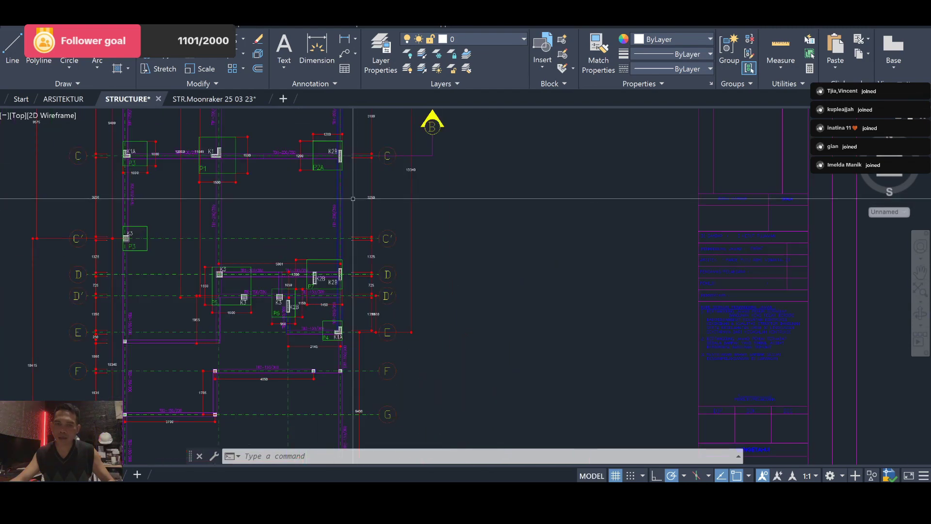
pyautogui.scroll(-2, 353, 204)
pyautogui.scroll(2, 354, 205)
pyautogui.scroll(2, 373, 233)
pyautogui.scroll(-2, 358, 291)
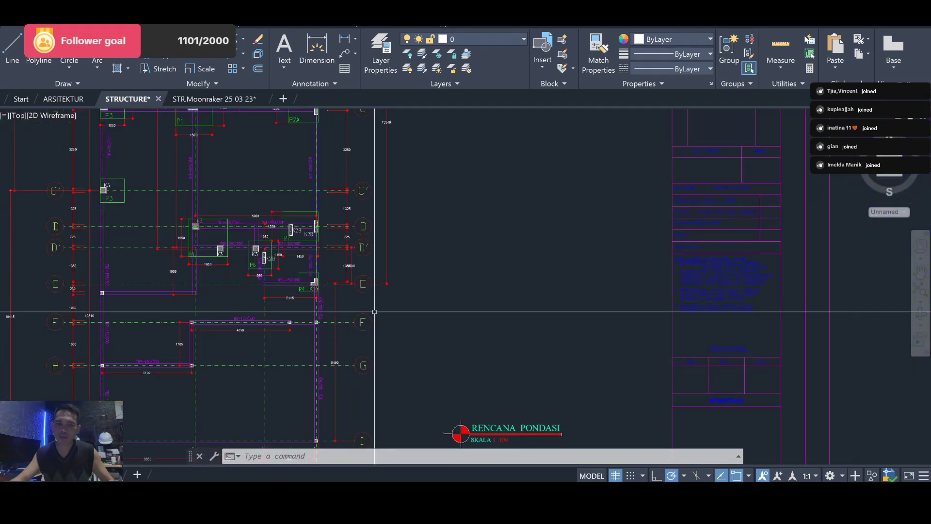
pyautogui.scroll(2, 339, 377)
pyautogui.scroll(2, 340, 378)
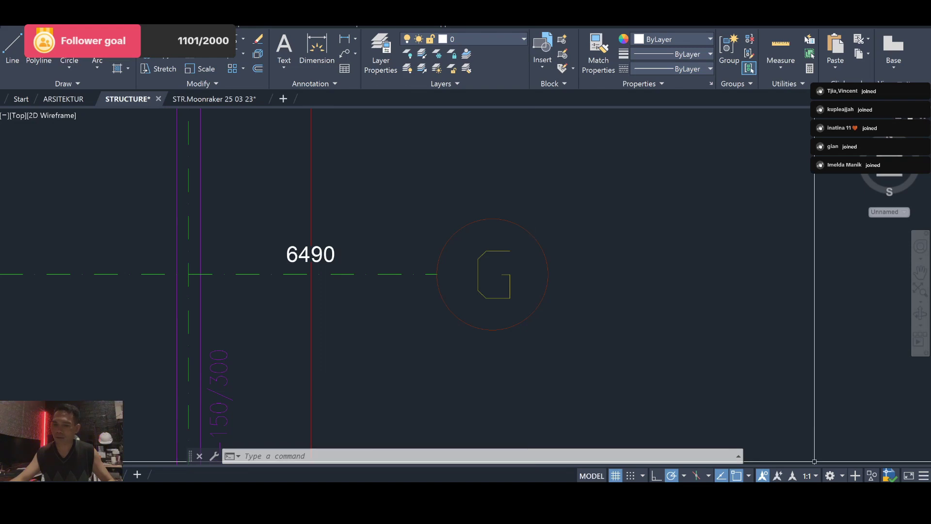
pyautogui.hotkey('alt', 'Tab')
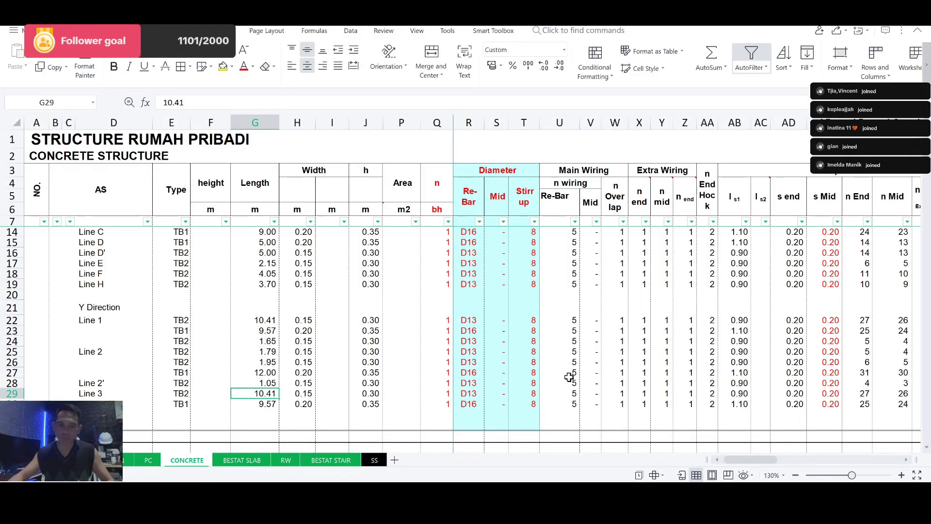
# Enter 6.49 as the length of Line 3's first TB2 beam in G29.
pyautogui.write('3.')
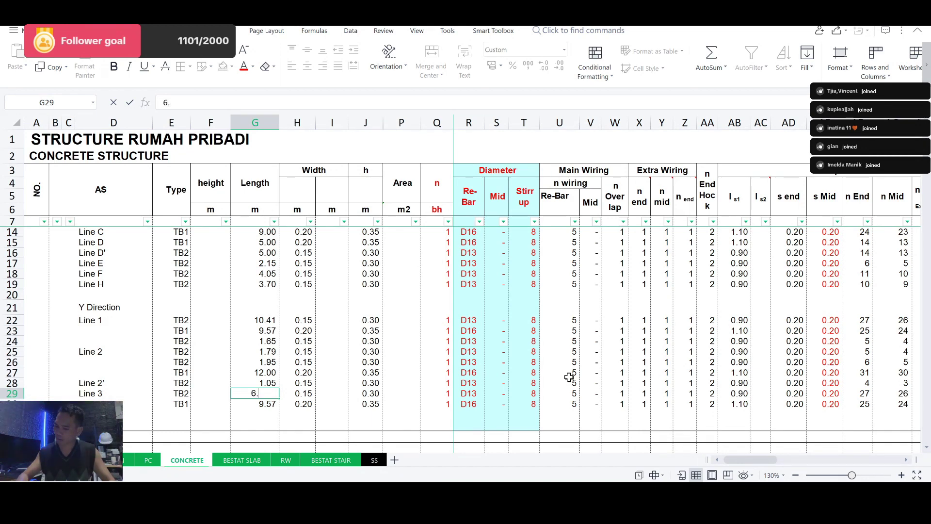
pyautogui.press('Return')
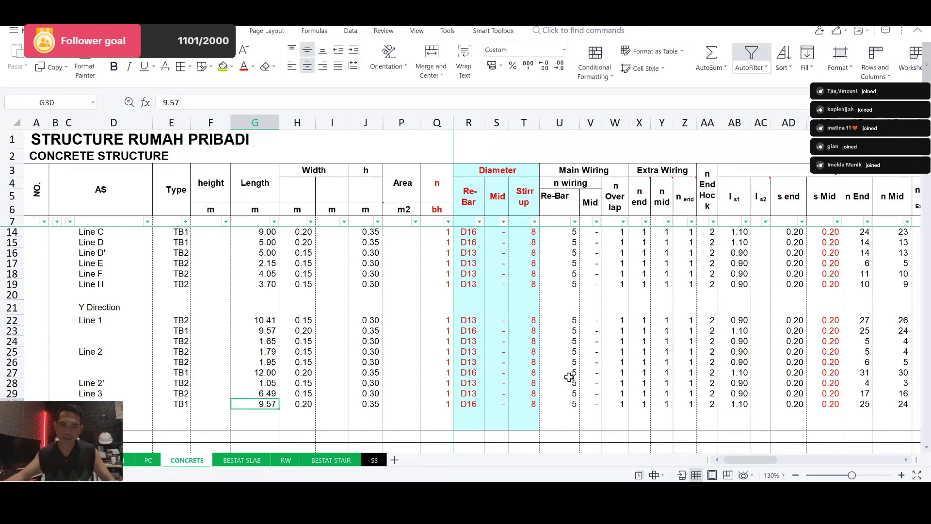
# Dimension the Line 3 beam between the grid ends as 13349, then return to the spreadsheet.
pyautogui.hotkey('alt', 'Tab')
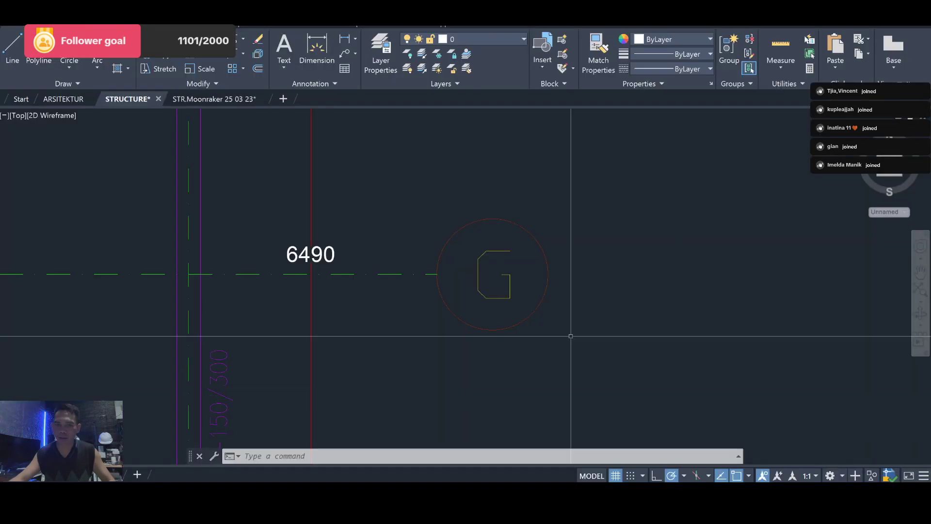
pyautogui.scroll(-3, 447, 166)
pyautogui.moveTo(448, 166); pyautogui.dragTo(416, 378)
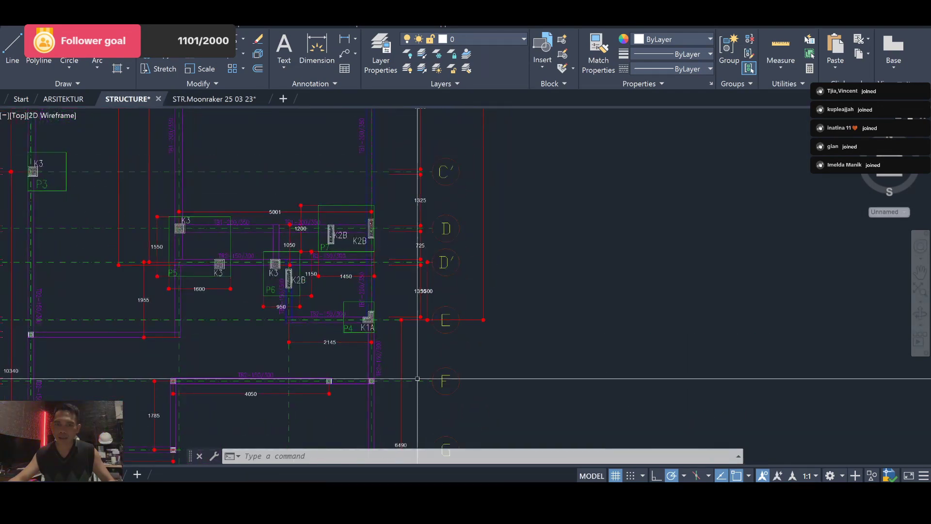
pyautogui.scroll(3, 383, 291)
pyautogui.scroll(2, 383, 291)
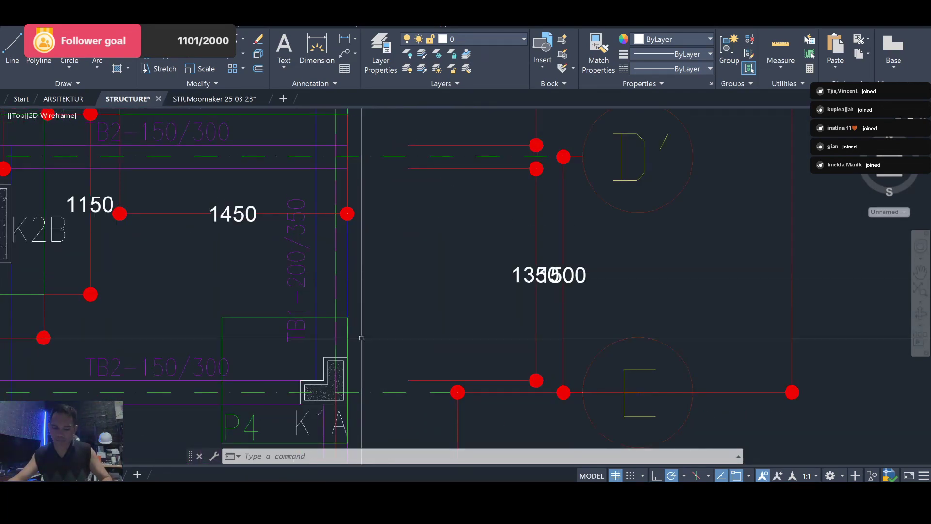
pyautogui.click(317, 51)
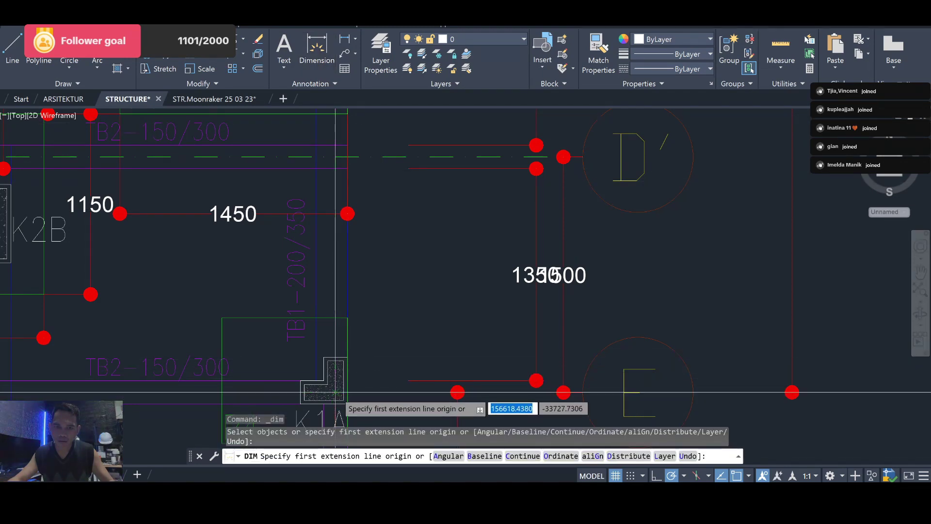
pyautogui.click(335, 397)
pyautogui.scroll(-5, 378, 330)
pyautogui.scroll(-3, 387, 314)
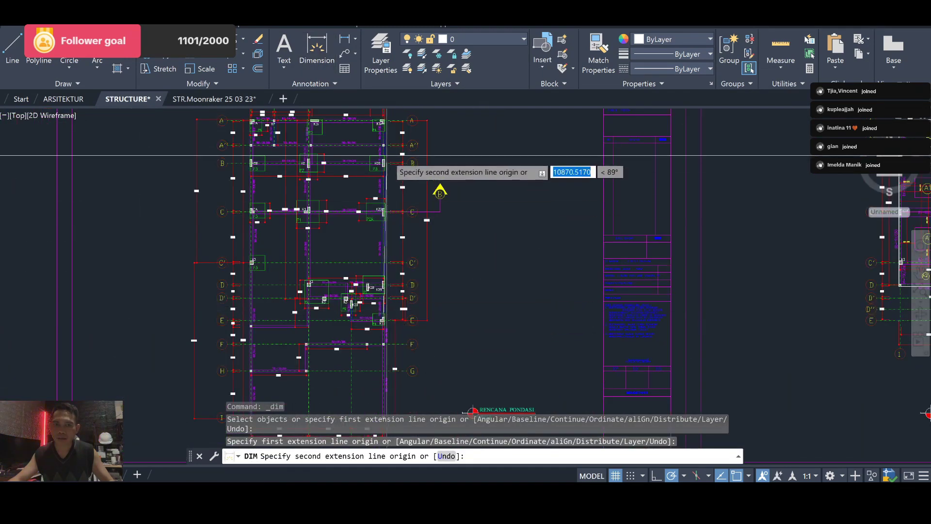
pyautogui.scroll(5, 391, 164)
pyautogui.scroll(-4, 409, 368)
pyautogui.scroll(4, 392, 214)
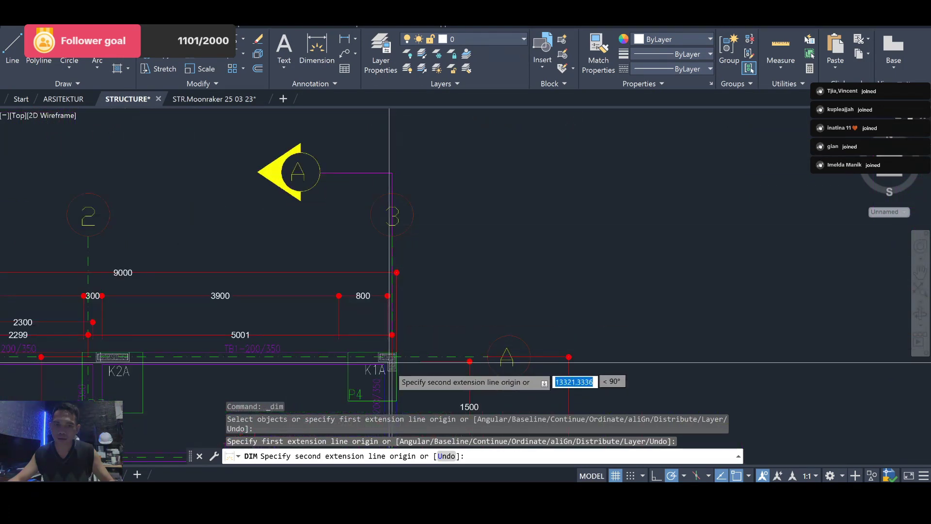
pyautogui.scroll(3, 393, 364)
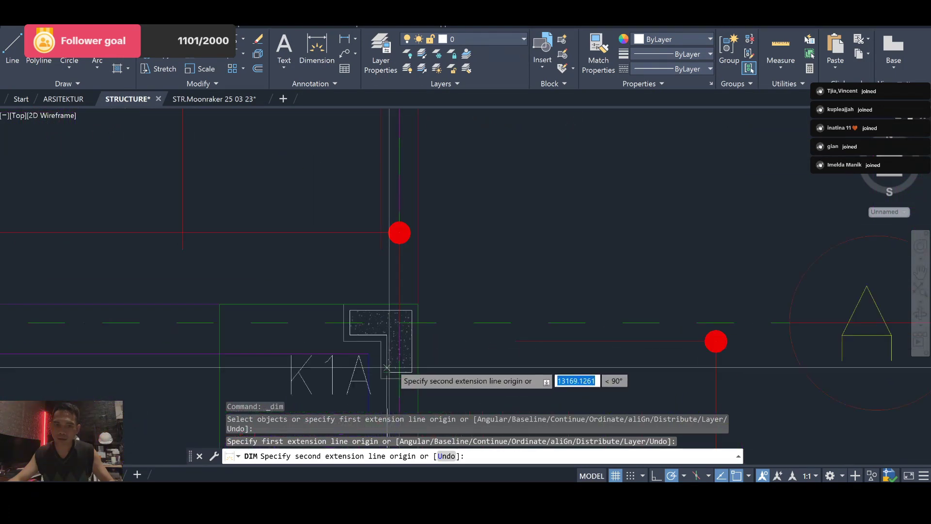
pyautogui.click(399, 322)
pyautogui.scroll(-2, 399, 323)
pyautogui.scroll(-3, 412, 291)
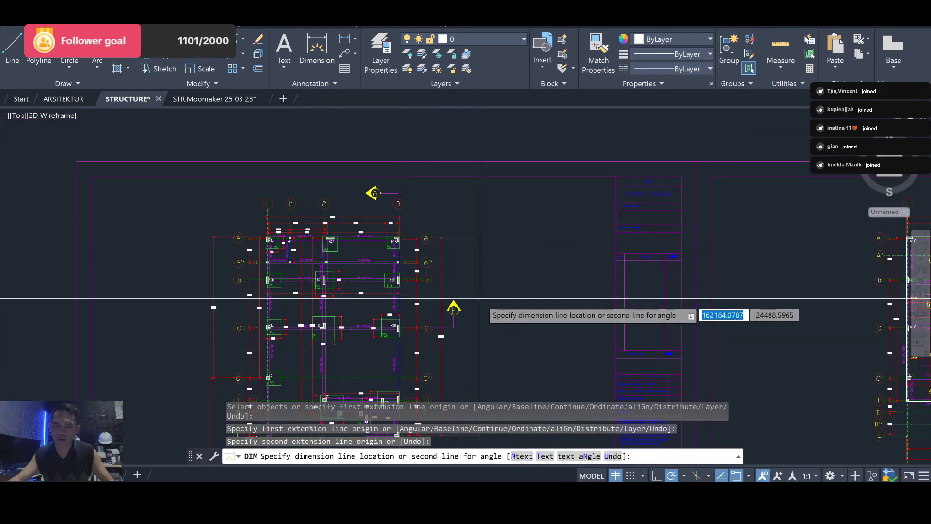
pyautogui.click(466, 291)
pyautogui.scroll(-4, 532, 305)
pyautogui.press('Escape')
pyautogui.scroll(3, 509, 281)
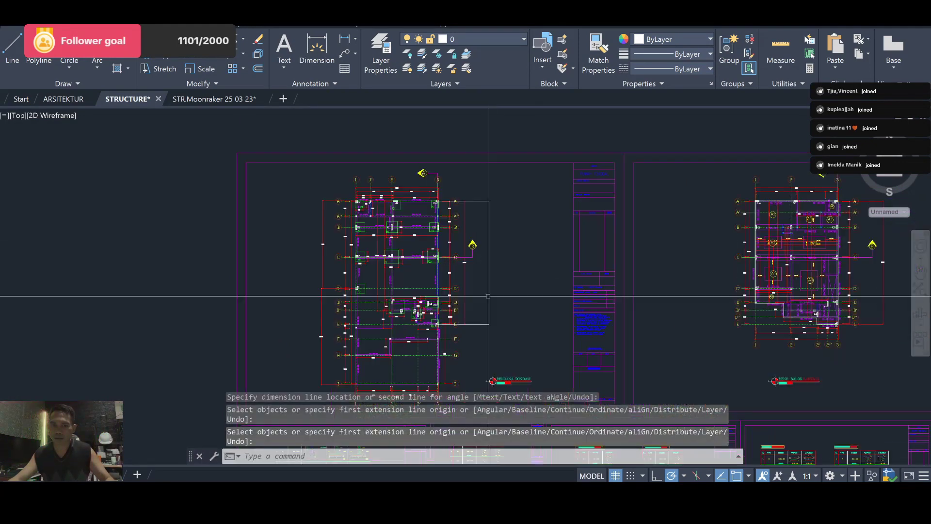
pyautogui.scroll(3, 465, 233)
pyautogui.scroll(5, 430, 211)
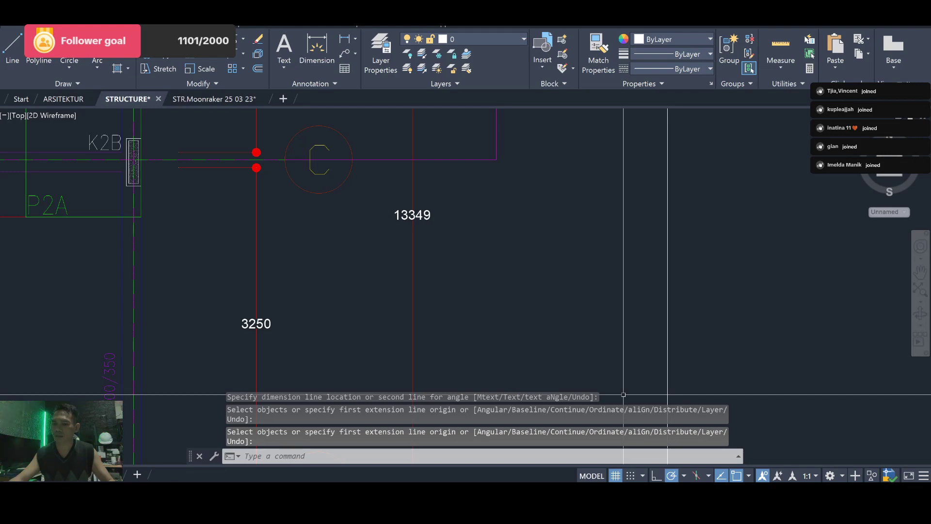
pyautogui.hotkey('alt', 'Tab')
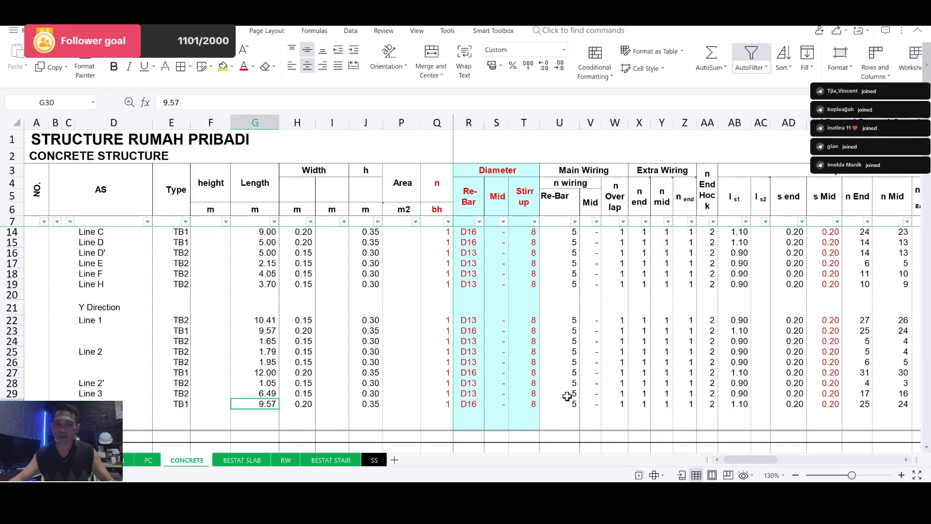
# Change the Line 3 TB1 beam length in G30 to 13.34 m.
pyautogui.write('13.34')
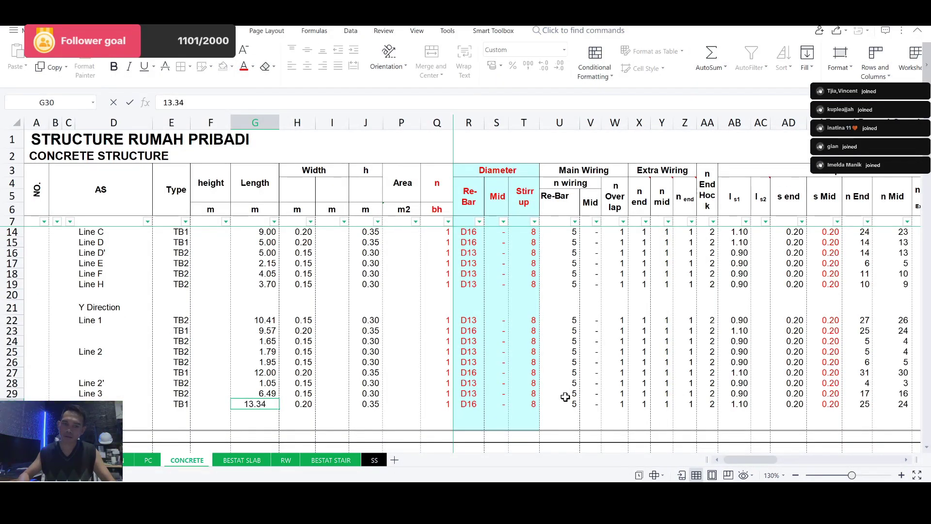
pyautogui.press('Return')
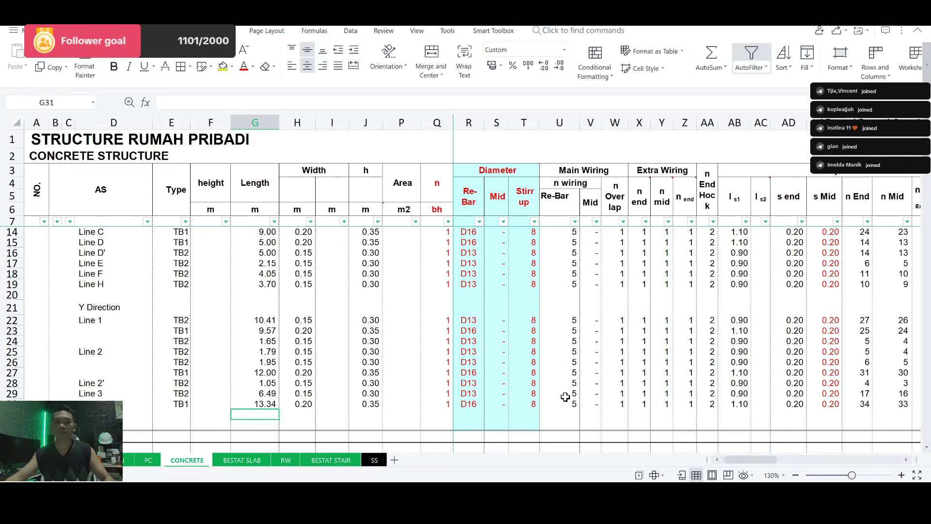
pyautogui.scroll(-2, 555, 394)
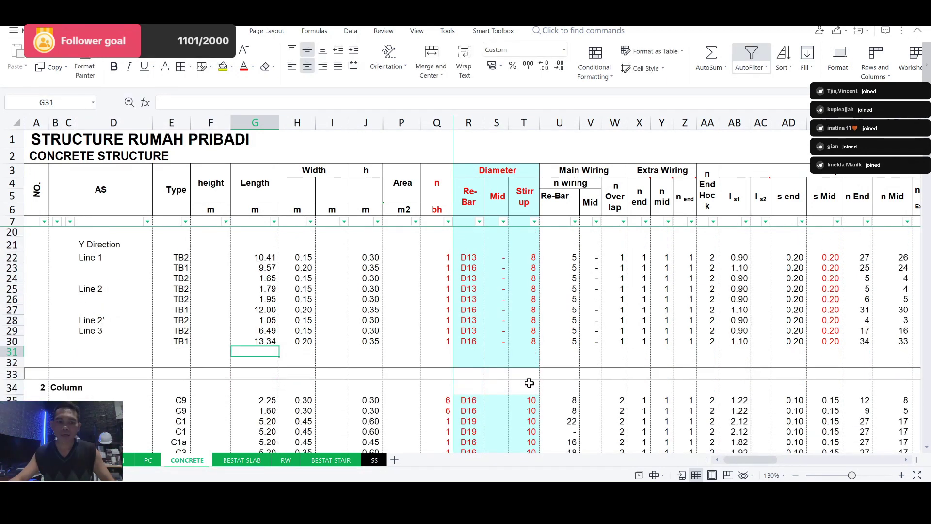
pyautogui.moveTo(747, 459); pyautogui.dragTo(802, 458)
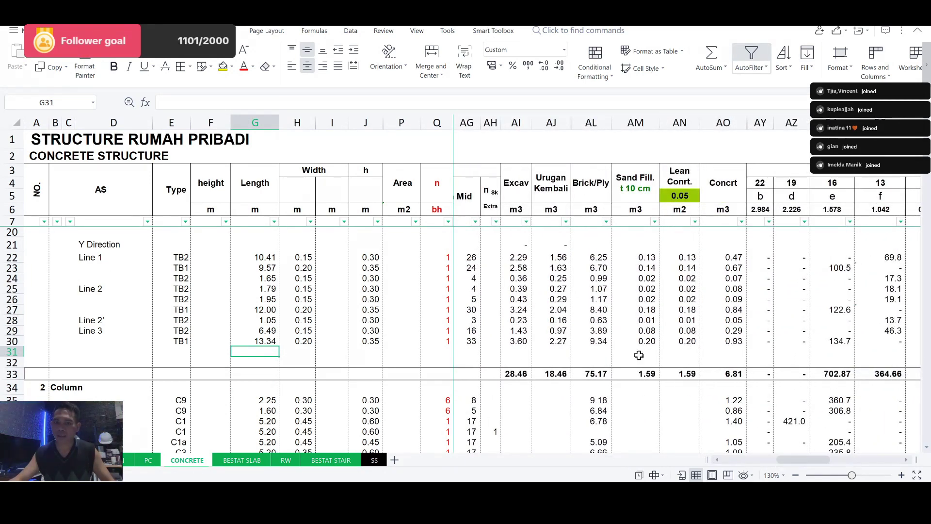
# Check the =SUM(AI10:AI32) excavation total in AI33 and review the recalculated row 33 totals.
pyautogui.click(529, 371)
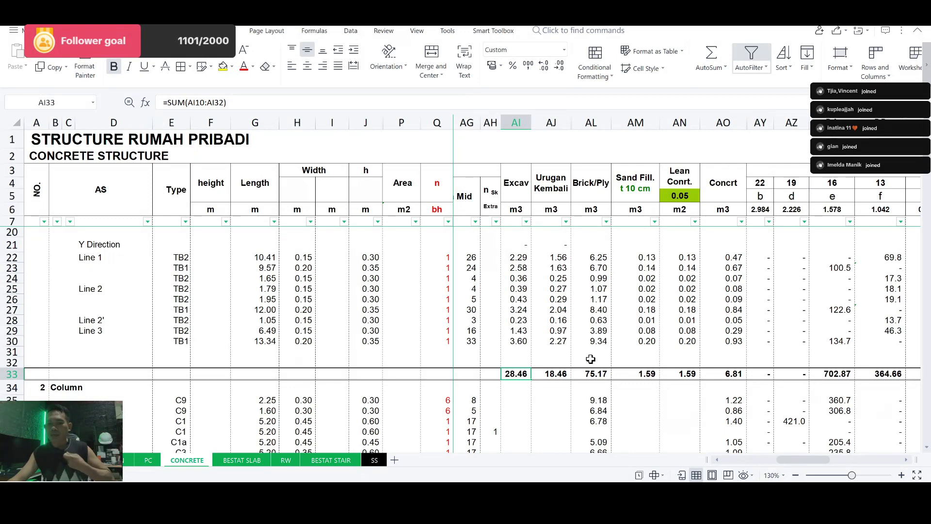
pyautogui.scroll(1, 541, 329)
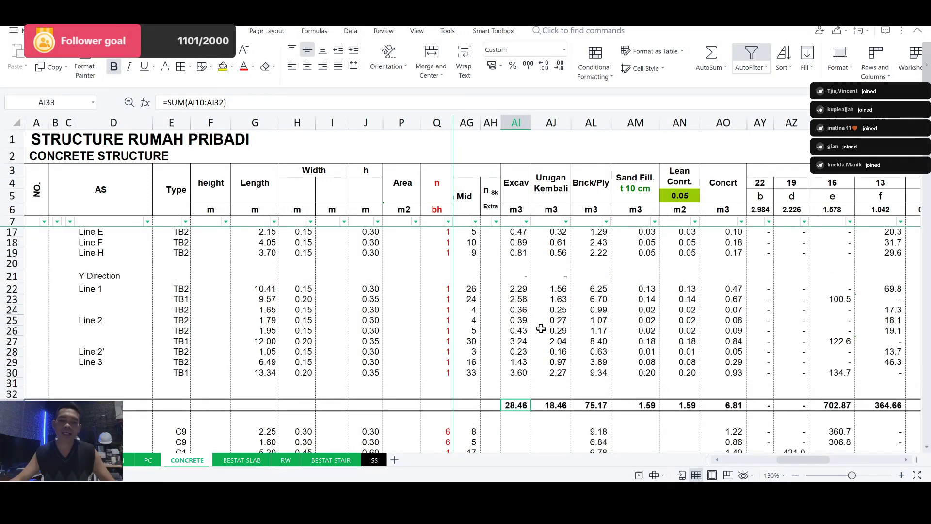
pyautogui.scroll(3, 541, 329)
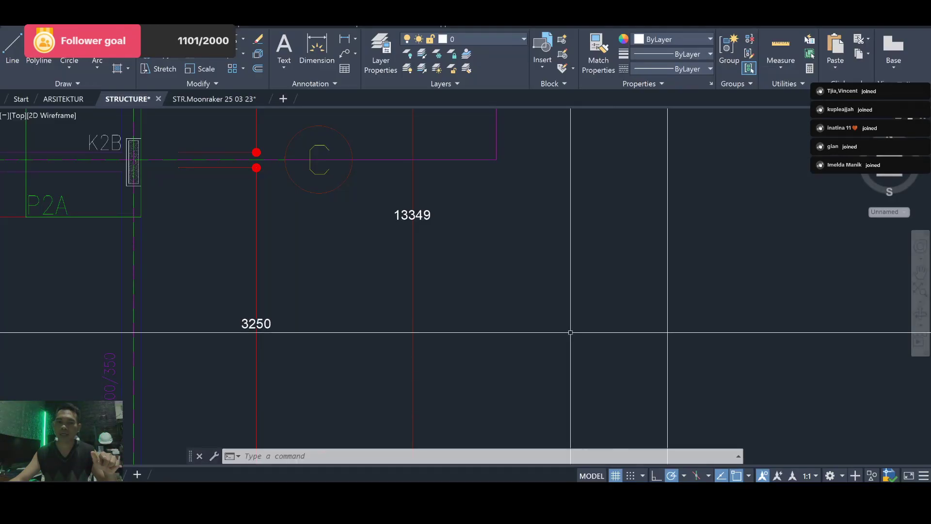
pyautogui.scroll(-5, 572, 326)
pyautogui.scroll(-2, 490, 240)
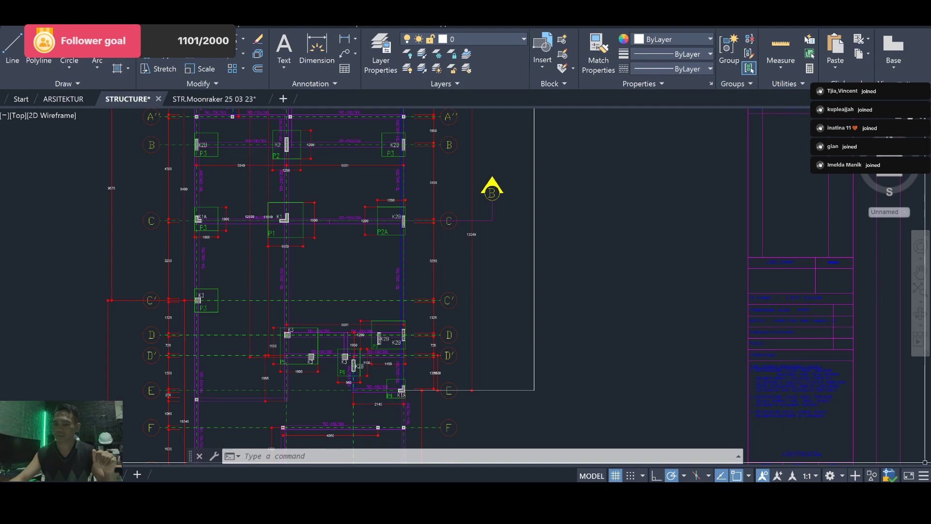
pyautogui.click(242, 456)
# Scroll the takeoff sheet to rows 23–38, then switch to the TikTok LIVE Studio window.
pyautogui.hotkey('alt', 'Tab')
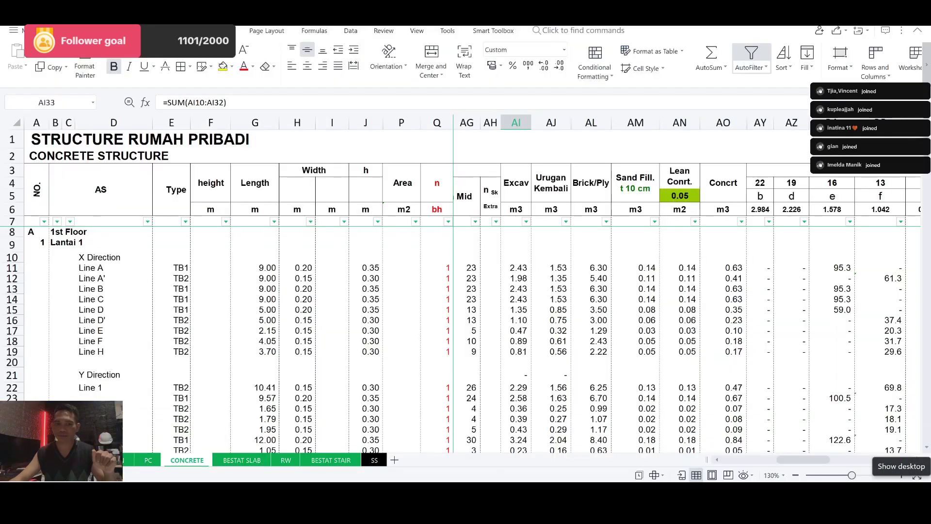
pyautogui.scroll(-5, 353, 350)
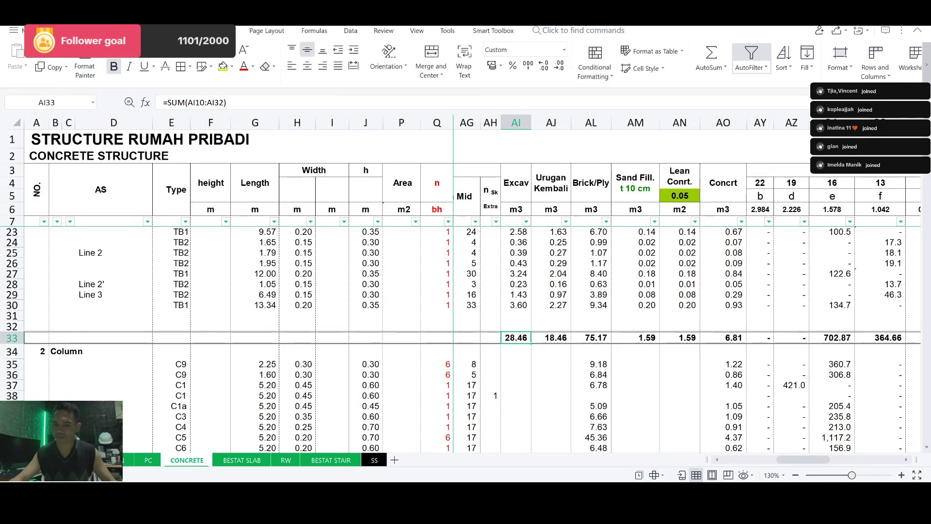
pyautogui.hotkey('alt', 'Tab')
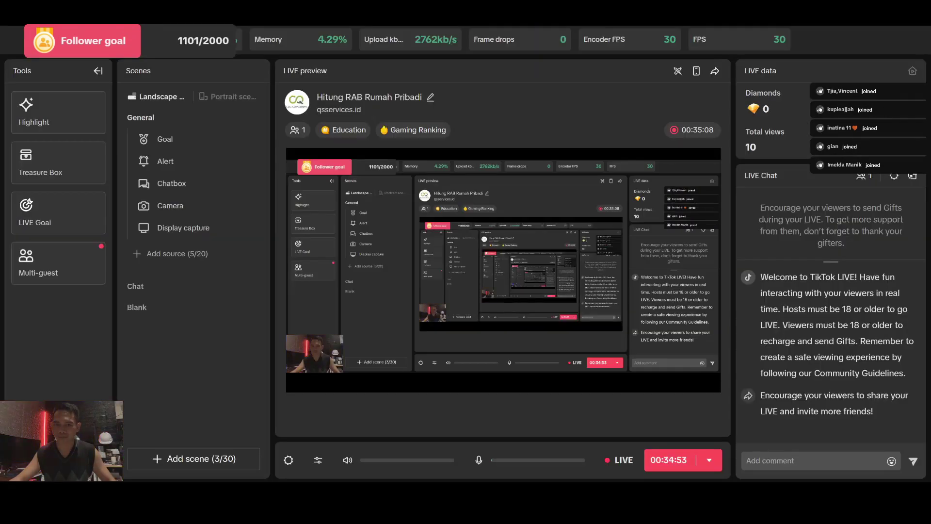